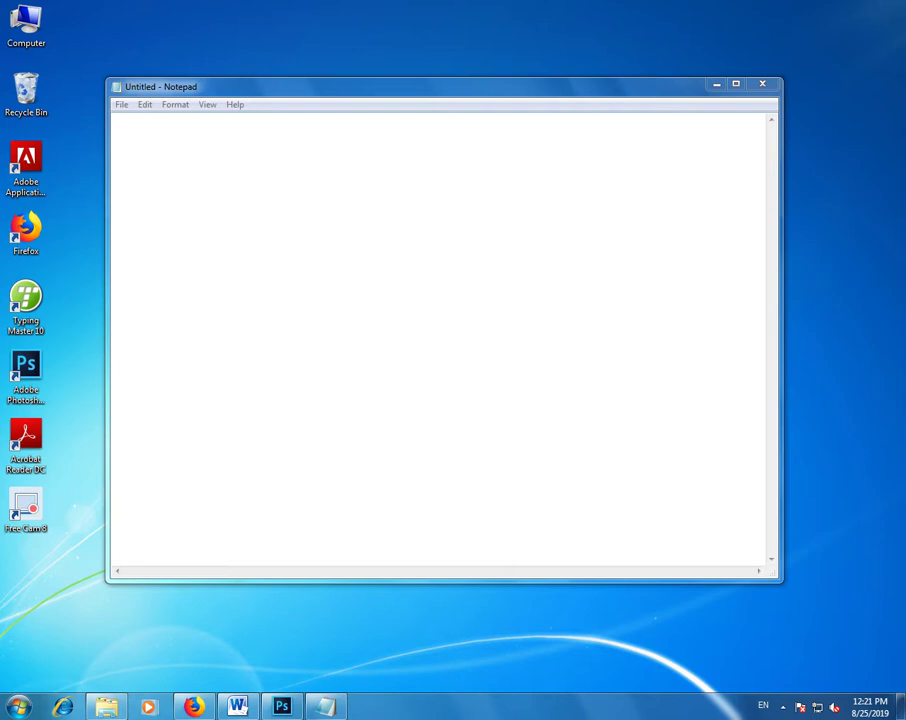
Step: Write 'How to create a fb ad' in Notepad, then close it without saving
{"action": "type", "text": "How to create a "}
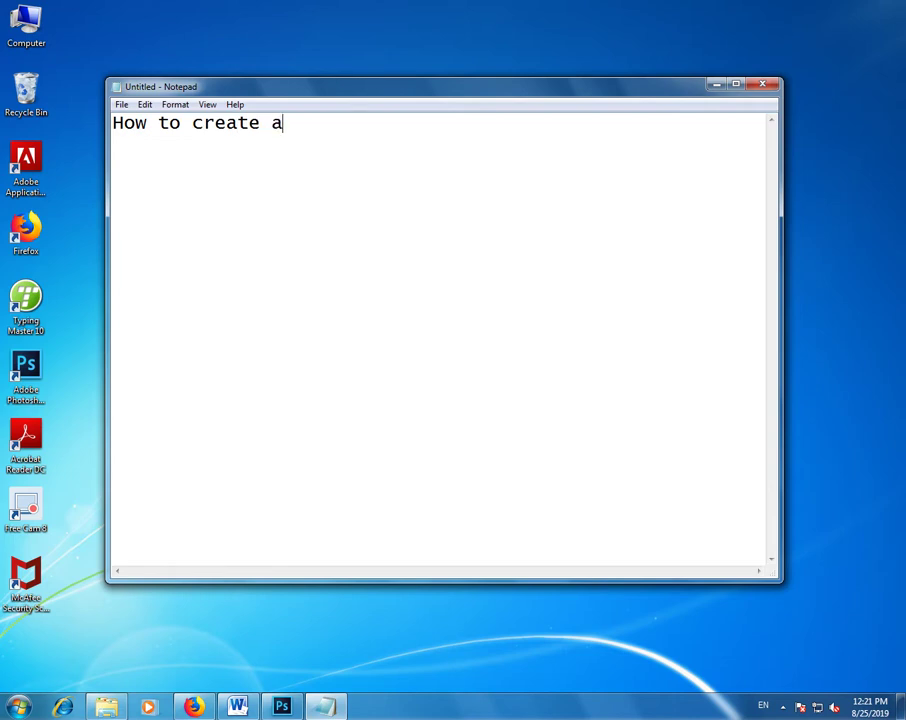
{"action": "type", "text": "fb "}
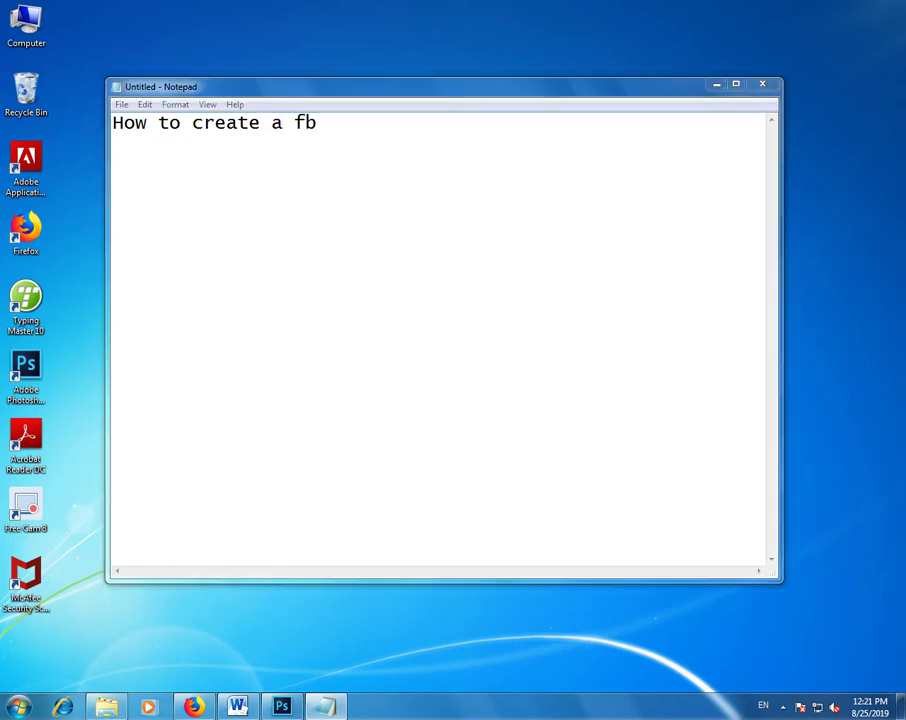
{"action": "type", "text": "ad"}
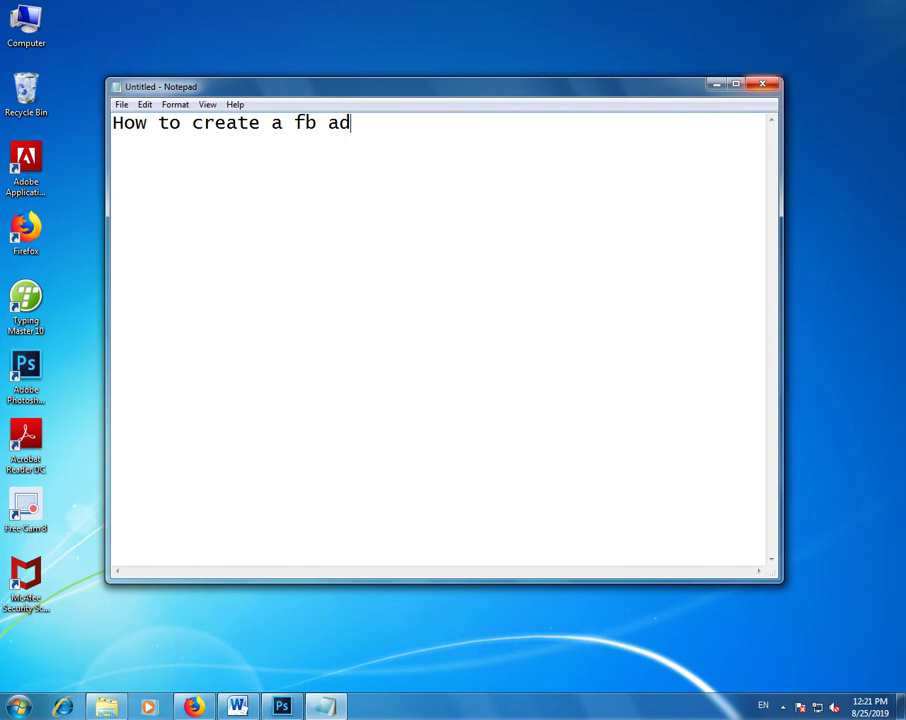
{"action": "left_click", "coordinate": [762, 84]}
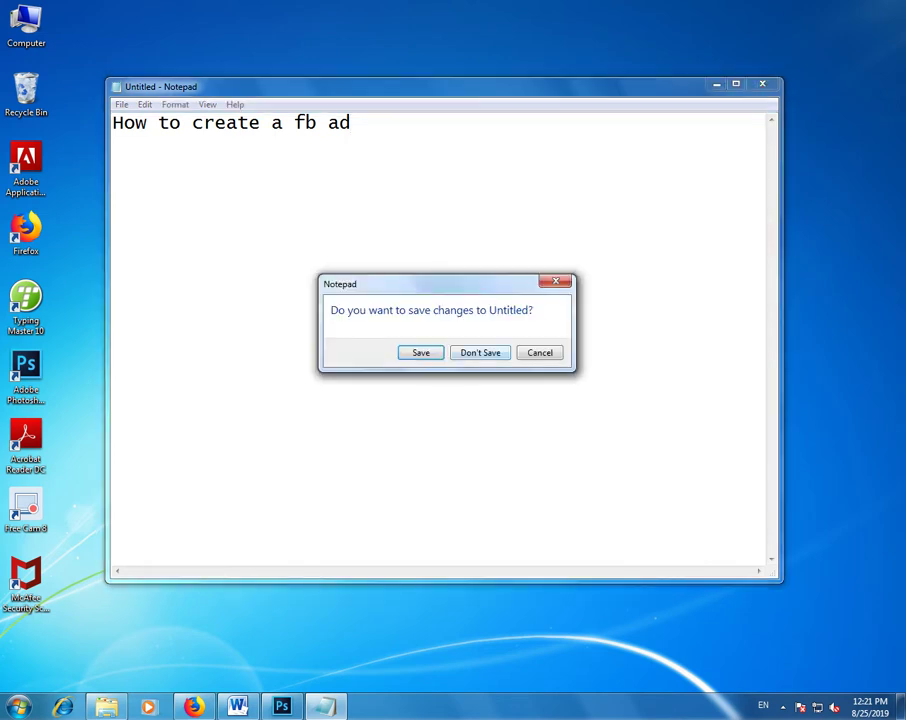
{"action": "key", "text": "n"}
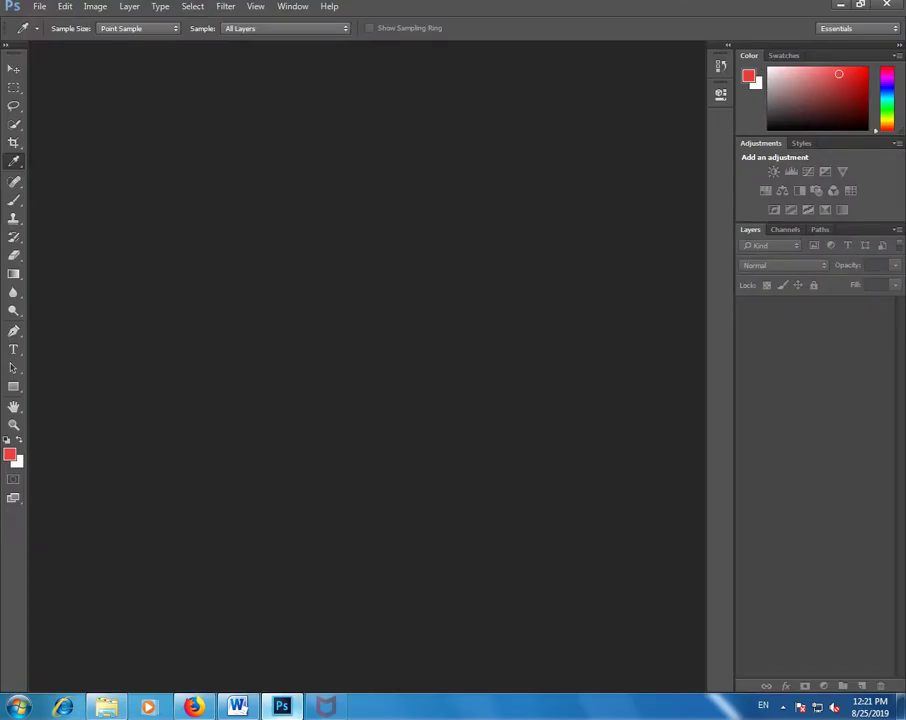
Step: Start a new document with the default preset, measured in centimetres
{"action": "left_click", "coordinate": [39, 6]}
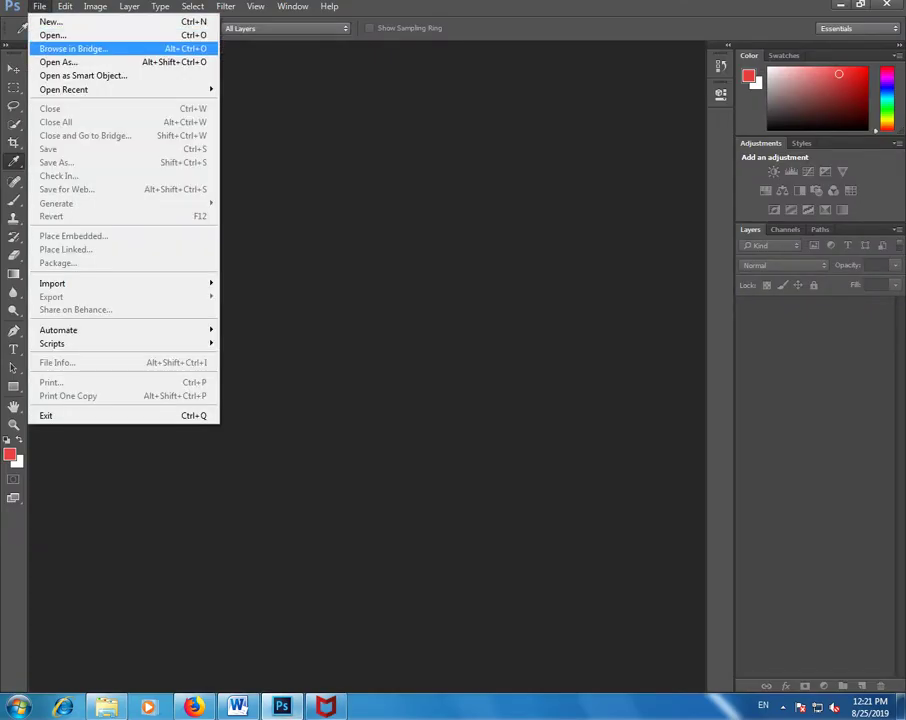
{"action": "left_click", "coordinate": [50, 21]}
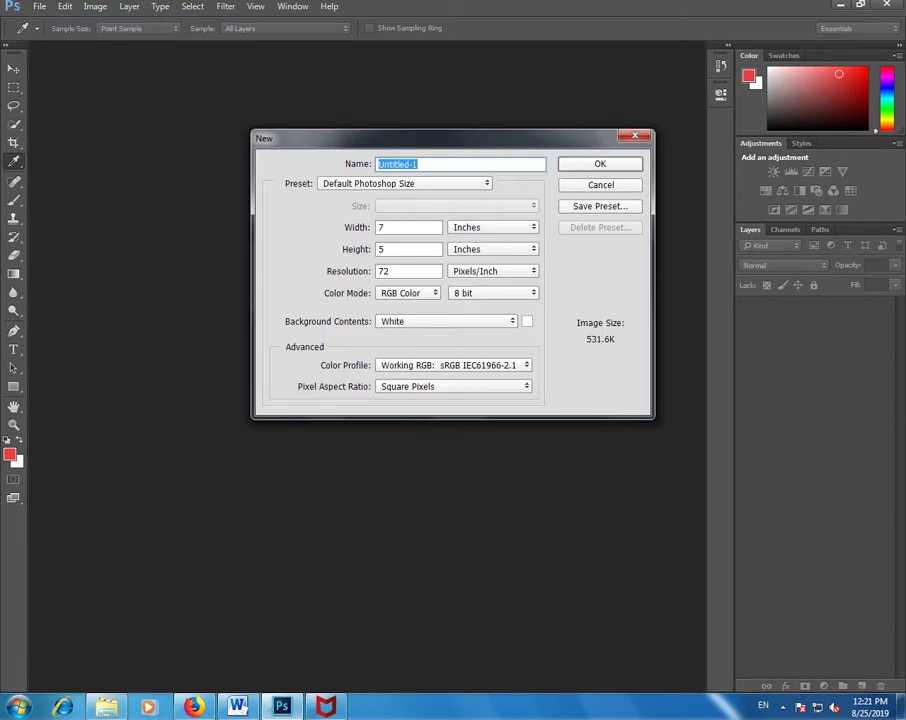
{"action": "left_click", "coordinate": [405, 183]}
{"action": "left_click", "coordinate": [404, 206]}
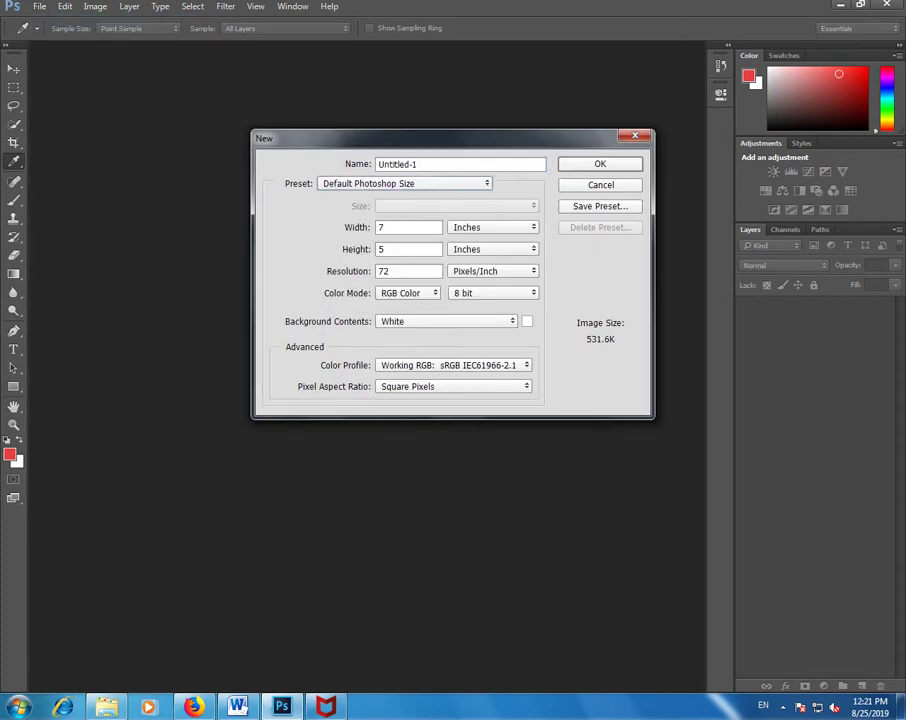
{"action": "left_click", "coordinate": [493, 227]}
{"action": "left_click", "coordinate": [490, 326]}
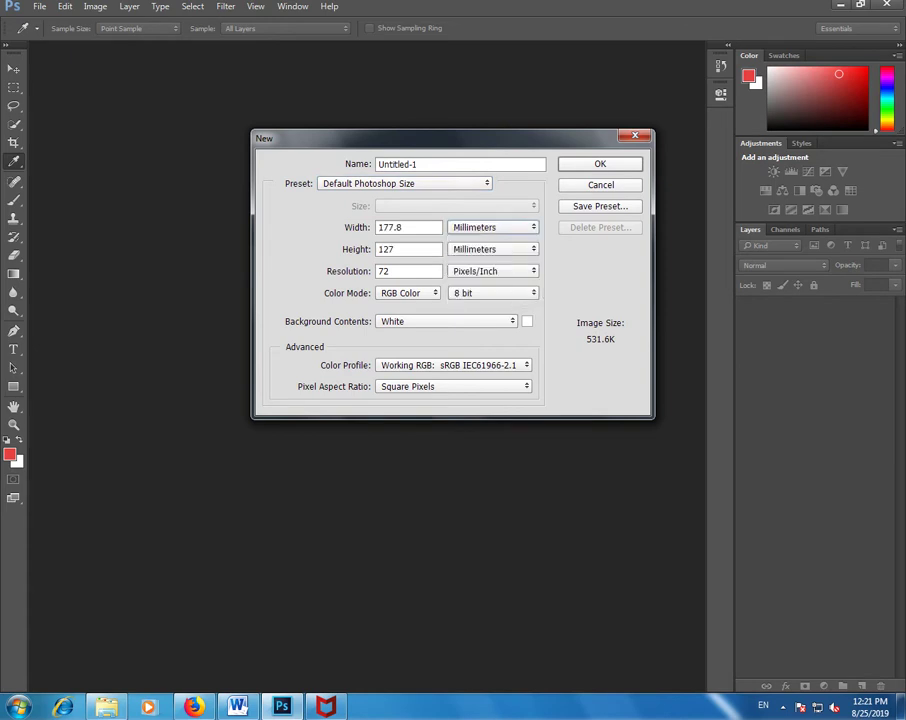
{"action": "left_click", "coordinate": [493, 227]}
{"action": "left_click", "coordinate": [485, 259]}
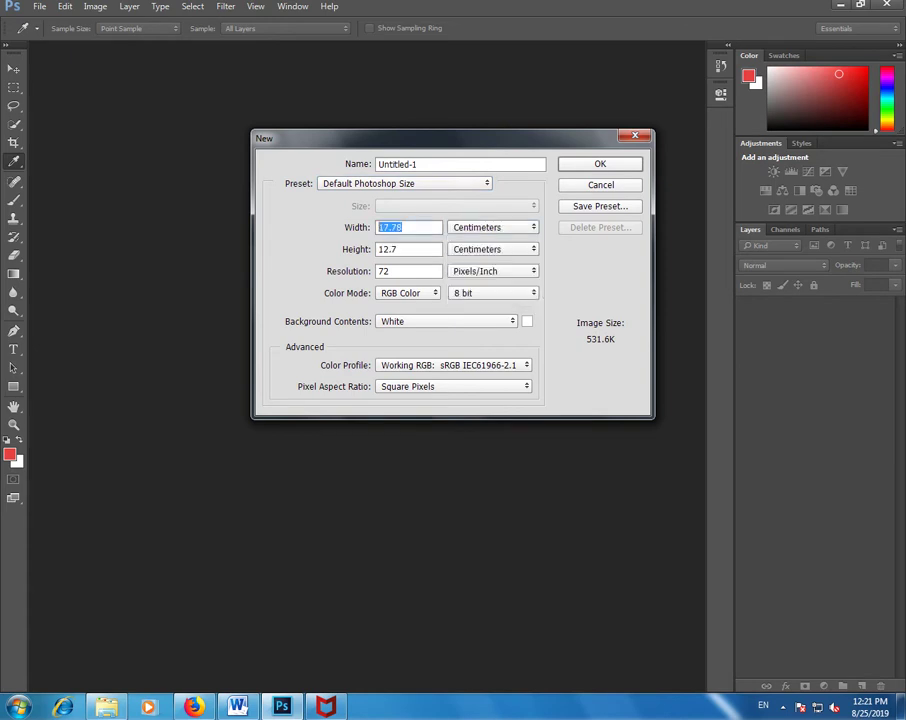
Step: Create the document at width 50, height 30 and resolution 500
{"action": "type", "text": "50"}
{"action": "key", "text": "Tab"}
{"action": "type", "text": "30"}
{"action": "key", "text": "Tab"}
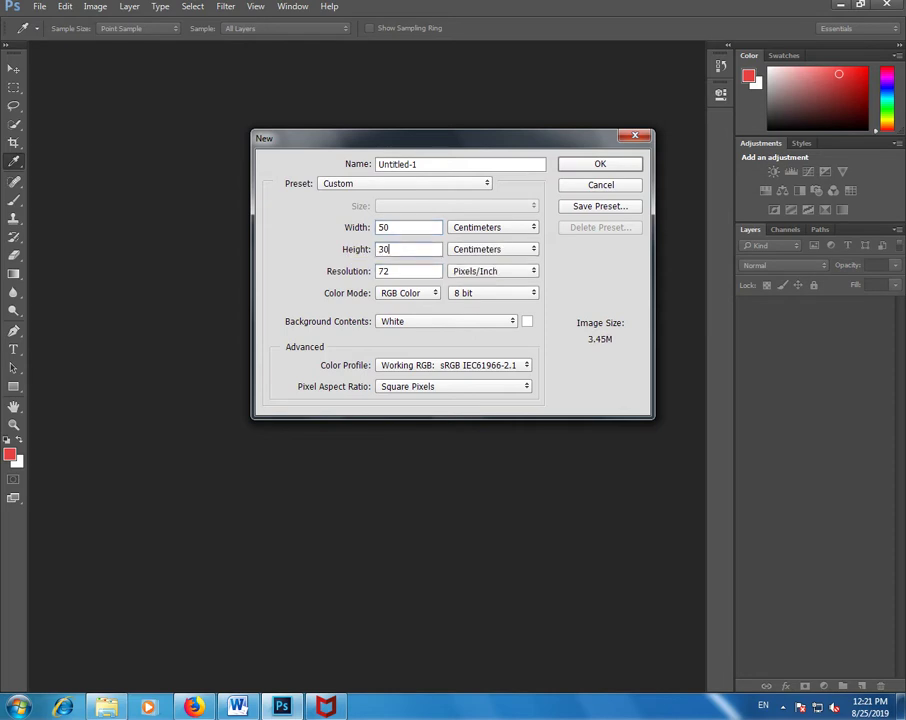
{"action": "type", "text": "500"}
{"action": "key", "text": "Return"}
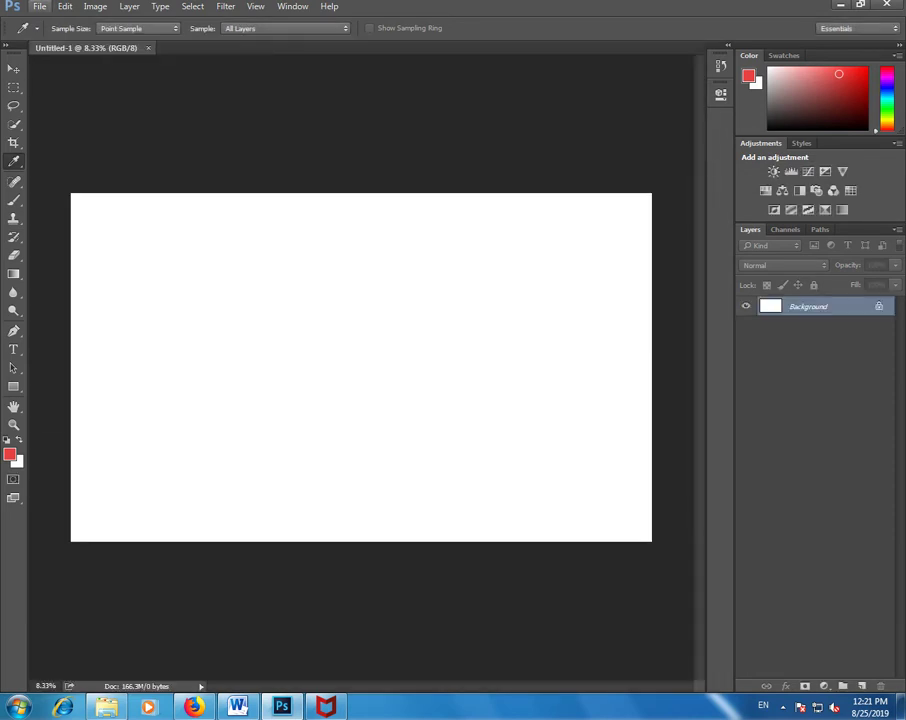
Step: Turn on Zoom with Scroll Wheel in the General preferences
{"action": "key", "text": "alt+f"}
{"action": "key", "text": "Up"}
{"action": "key", "text": "Up"}
{"action": "key", "text": "Right"}
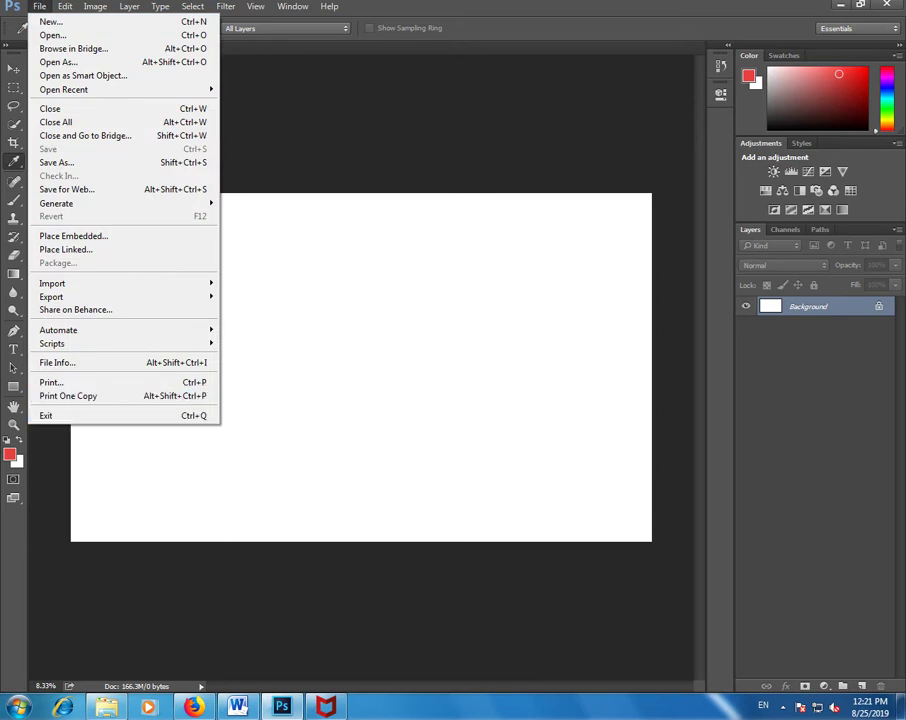
{"action": "key", "text": "Up"}
{"action": "key", "text": "Up"}
{"action": "key", "text": "Up"}
{"action": "key", "text": "Down"}
{"action": "key", "text": "Down"}
{"action": "key", "text": "Right"}
{"action": "key", "text": "Down"}
{"action": "key", "text": "Return"}
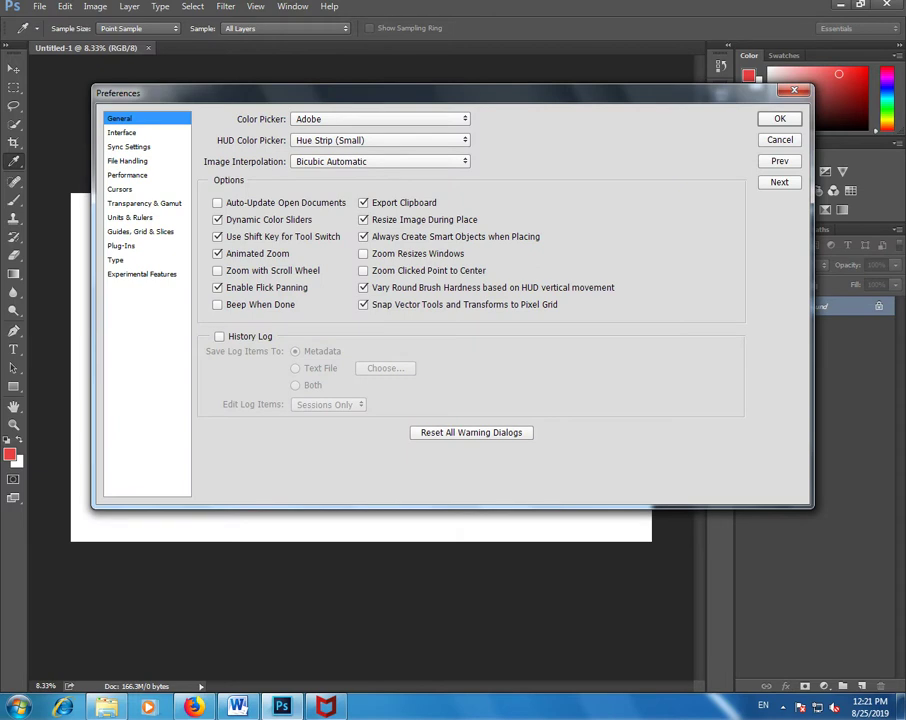
{"action": "key", "text": "alt+s"}
{"action": "key", "text": "Return"}
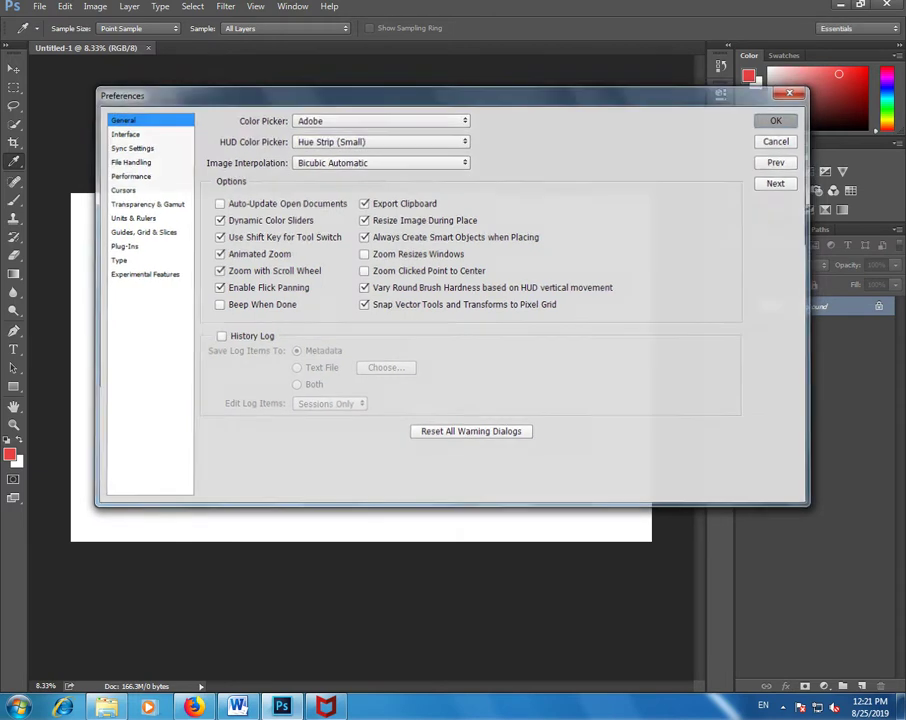
Step: Test zooming in and out on the canvas with the scroll wheel
{"action": "scroll", "coordinate": [360, 375], "scroll_direction": "up", "scroll_amount": 2}
{"action": "scroll", "coordinate": [360, 375], "scroll_direction": "down", "scroll_amount": 2}
{"action": "scroll", "coordinate": [360, 375], "scroll_direction": "up", "scroll_amount": 1}
{"action": "scroll", "coordinate": [360, 368], "scroll_direction": "up", "scroll_amount": 1}
{"action": "scroll", "coordinate": [360, 368], "scroll_direction": "down", "scroll_amount": 1}
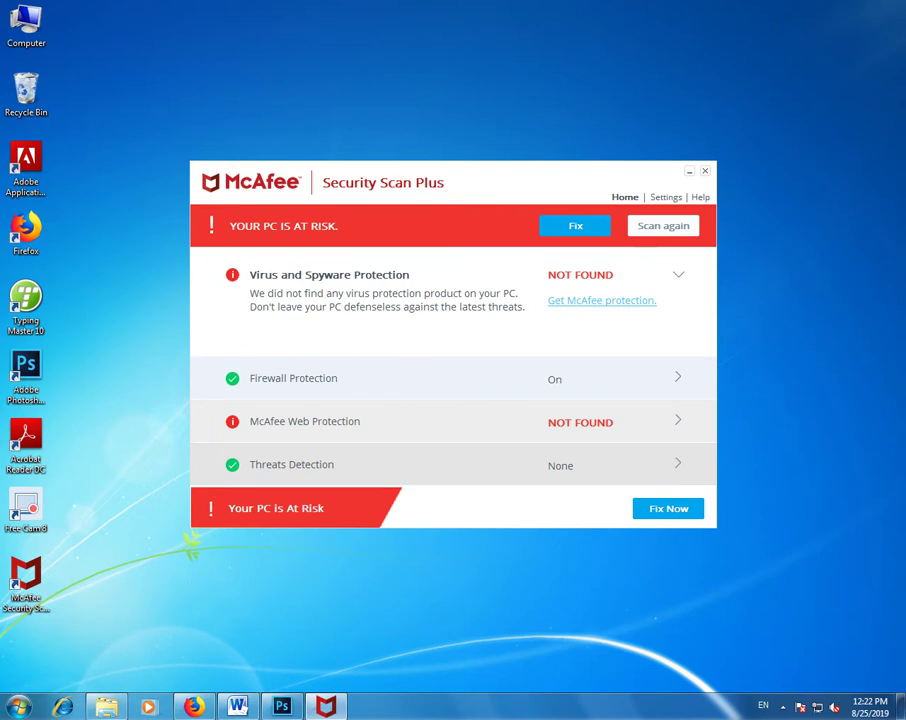
Step: Browse to the Images folder inside Downloads in Windows Explorer
{"action": "left_click", "coordinate": [705, 171]}
{"action": "double_click", "coordinate": [26, 28]}
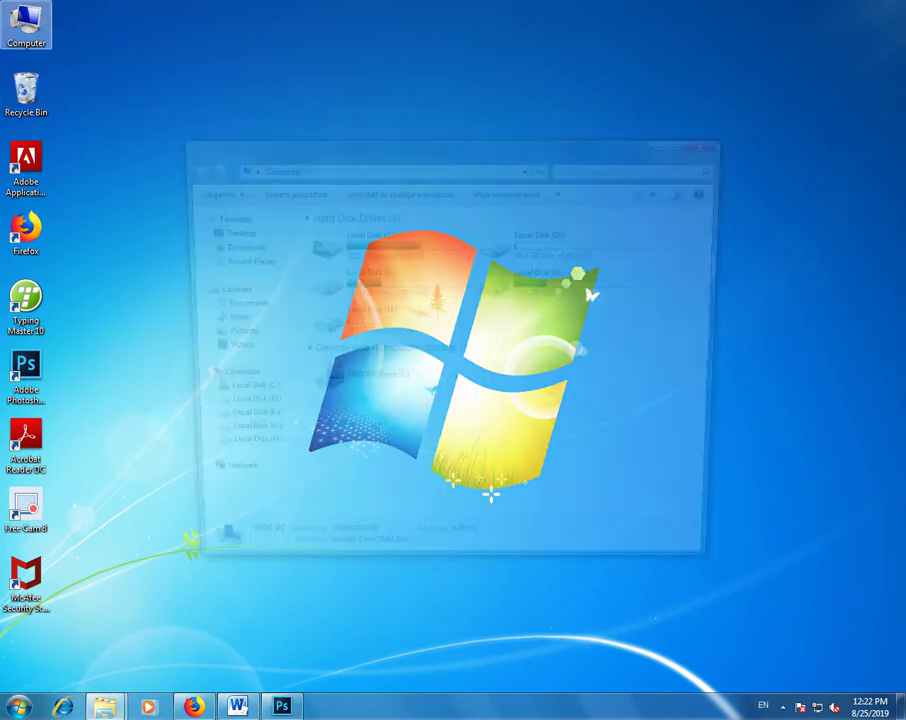
{"action": "left_click", "coordinate": [232, 245]}
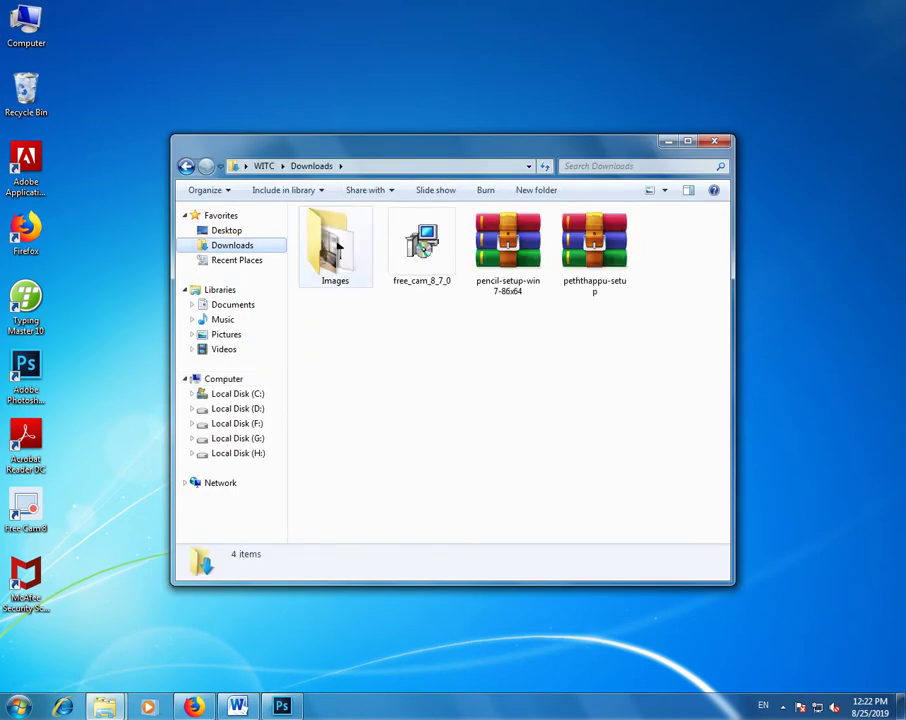
{"action": "double_click", "coordinate": [335, 245]}
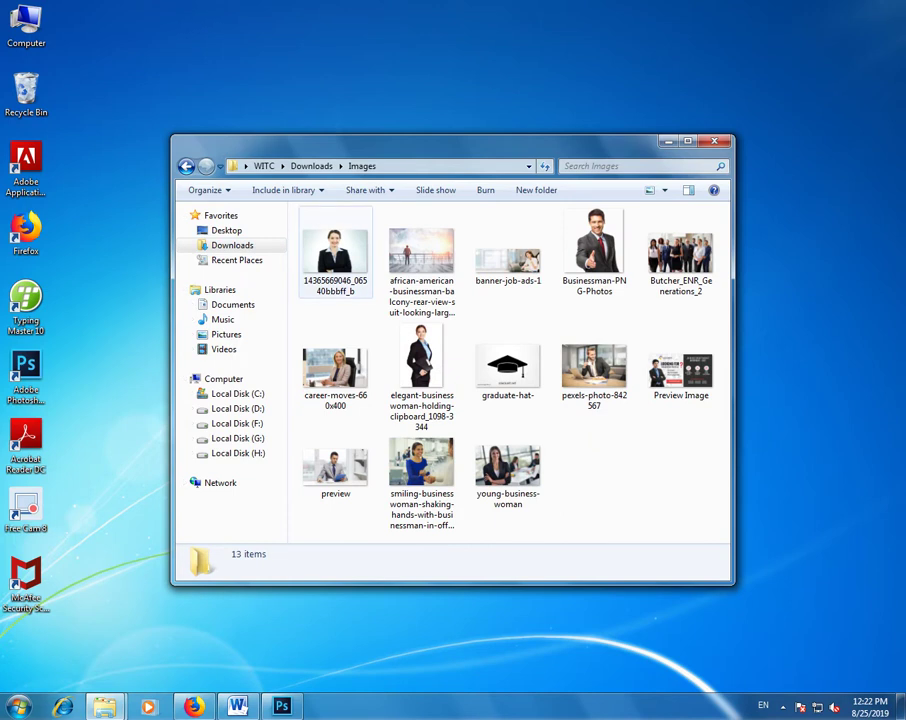
Step: Select nine business photos and drag them onto Photoshop
{"action": "left_click", "coordinate": [335, 250]}
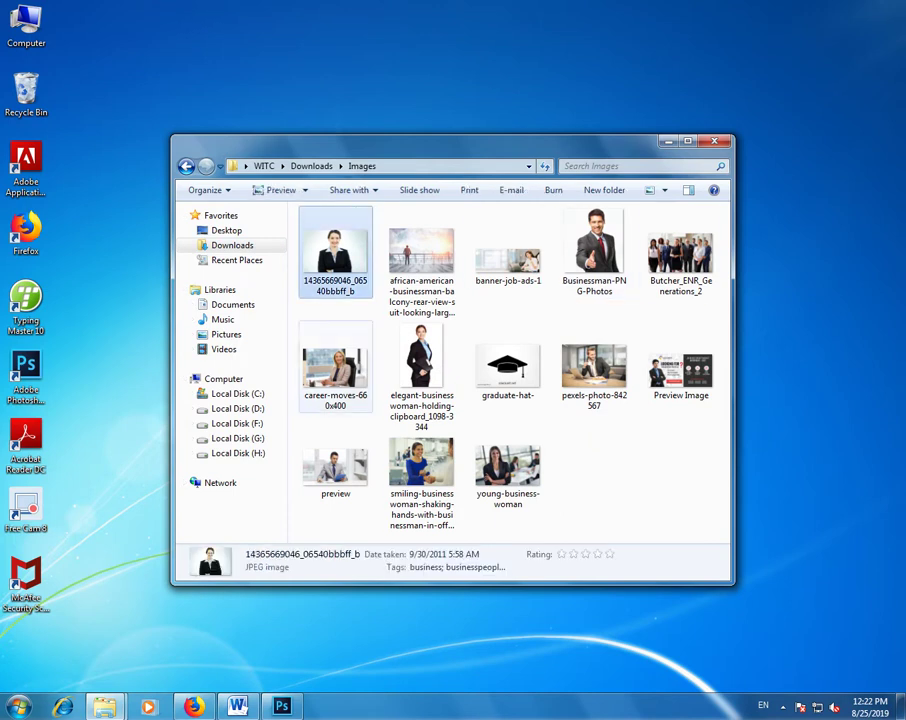
{"action": "left_click", "coordinate": [335, 370], "text": "ctrl"}
{"action": "left_click", "coordinate": [421, 365], "text": "ctrl"}
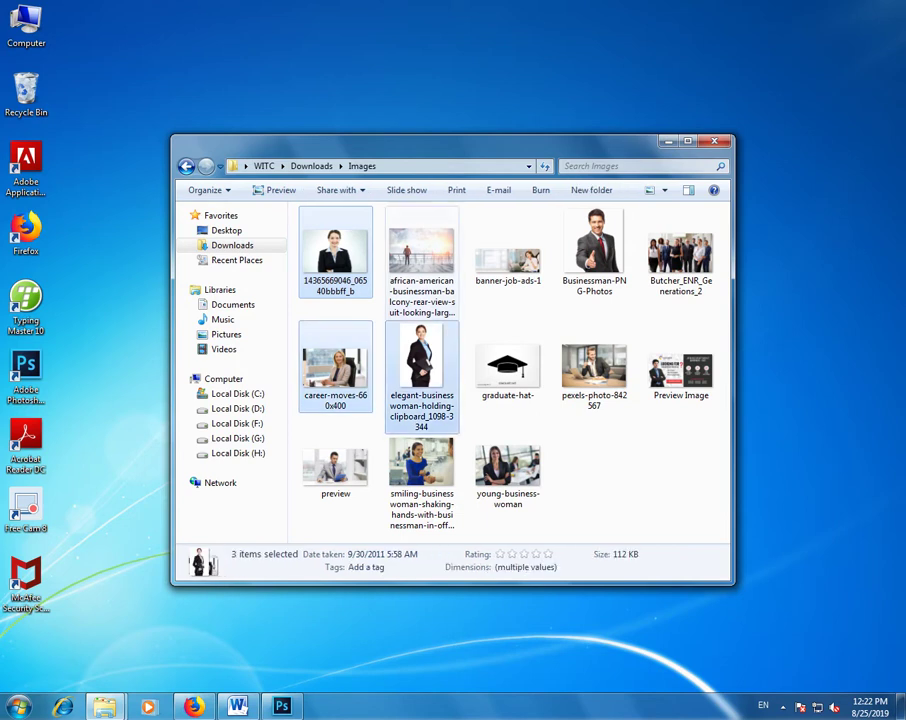
{"action": "left_click", "coordinate": [421, 250], "text": "ctrl"}
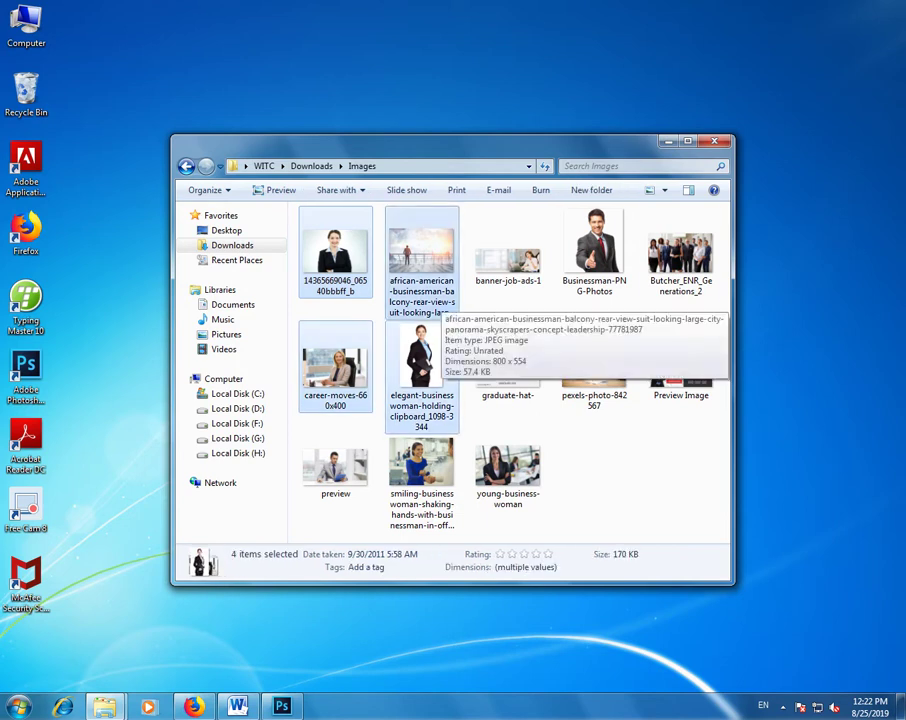
{"action": "left_click", "coordinate": [681, 252], "text": "ctrl"}
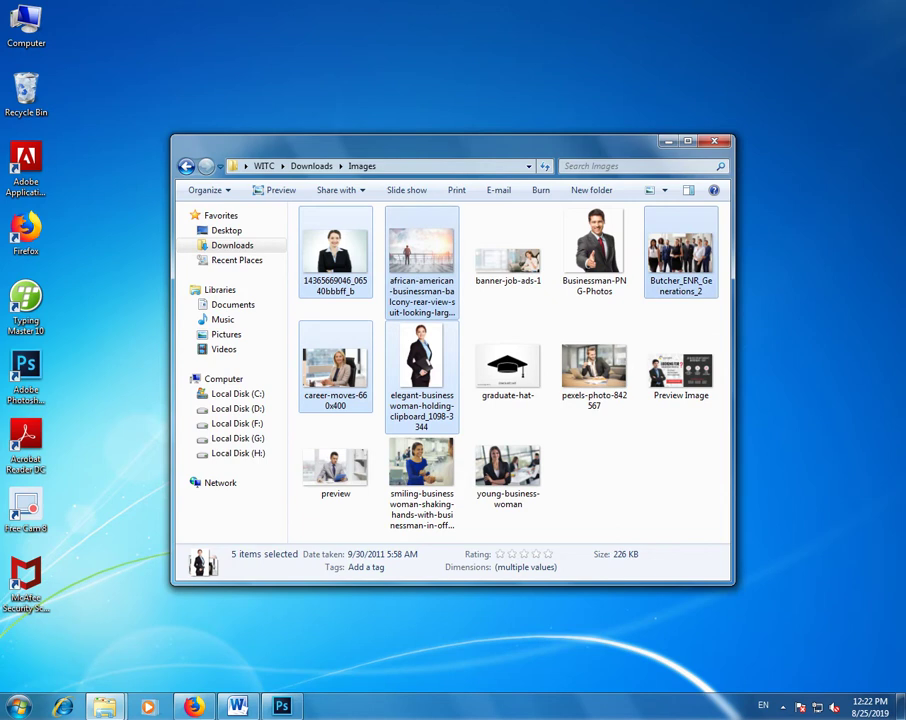
{"action": "left_click", "coordinate": [336, 468], "text": "ctrl"}
{"action": "left_click", "coordinate": [508, 468], "text": "ctrl"}
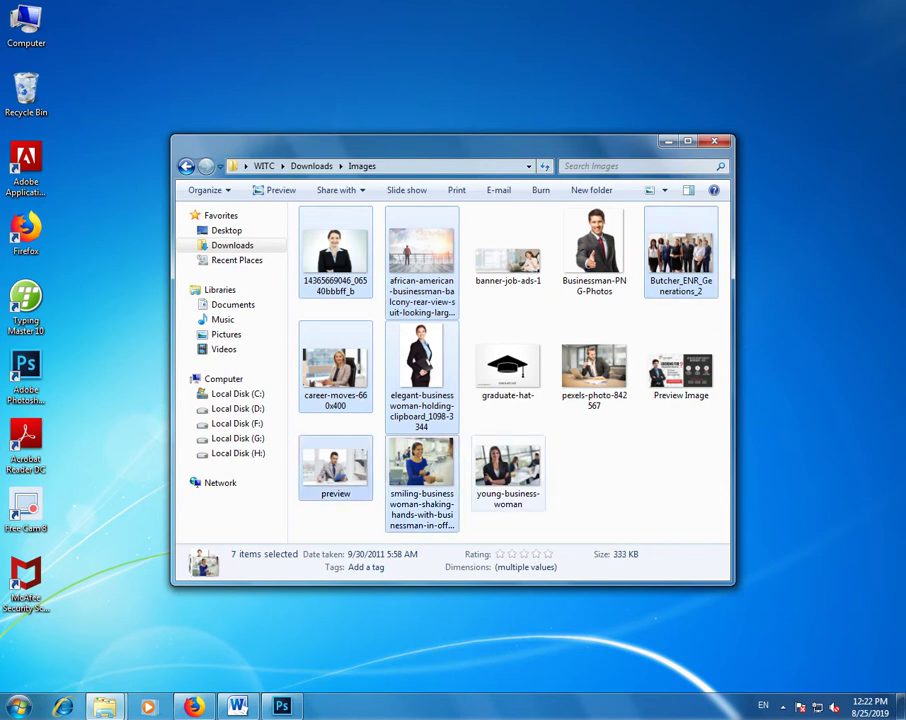
{"action": "left_click", "coordinate": [594, 368], "text": "ctrl"}
{"action": "left_click", "coordinate": [594, 368], "text": "ctrl"}
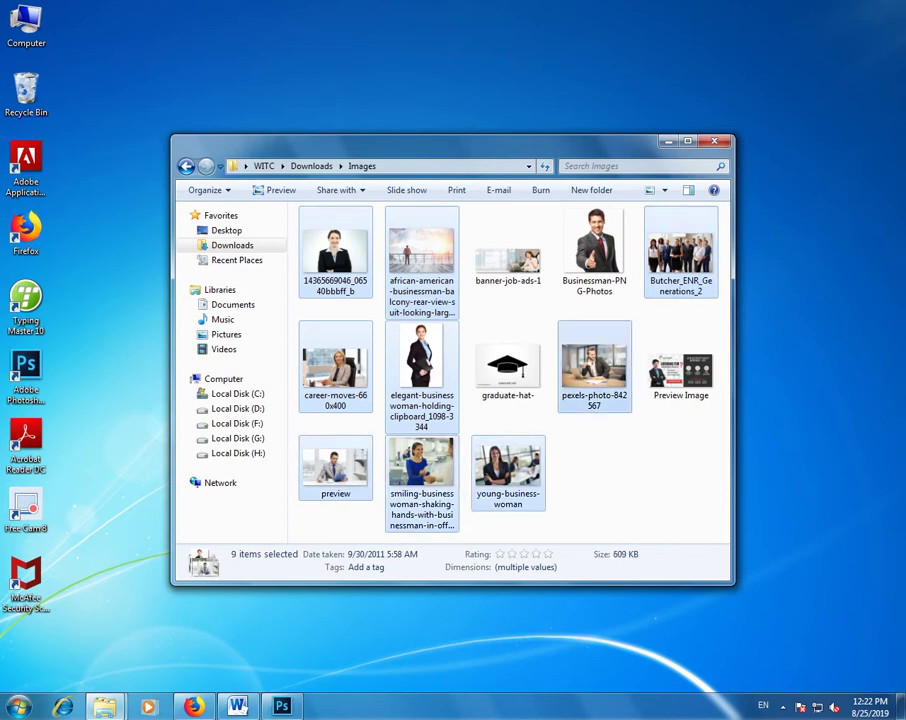
{"action": "left_click_drag", "start_coordinate": [421, 470], "coordinate": [282, 690]}
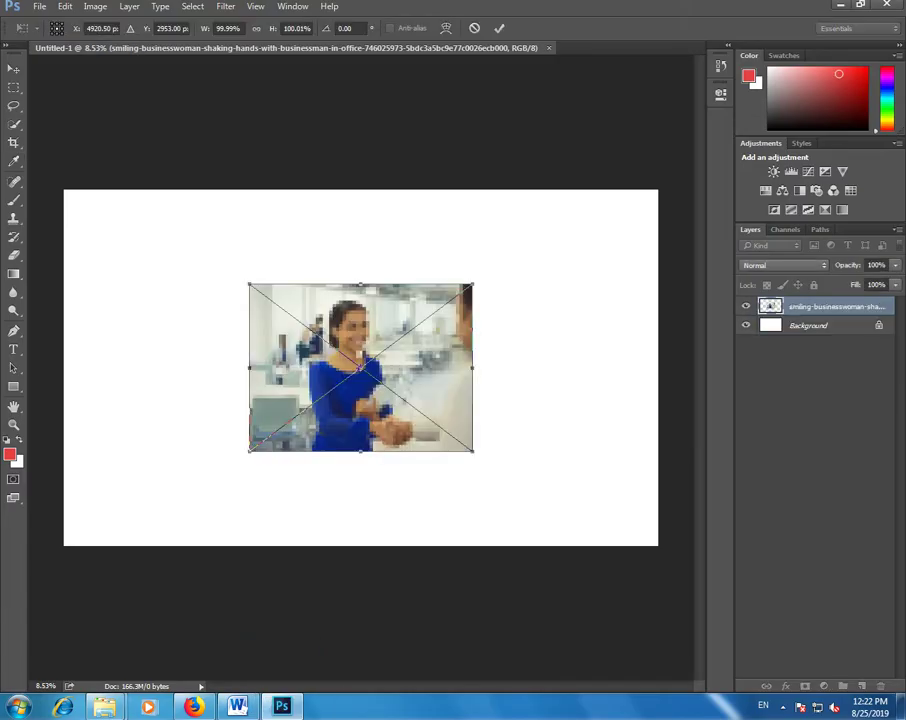
Step: Commit all nine placed photos as separate stacked layers
{"action": "key", "text": "Return"}
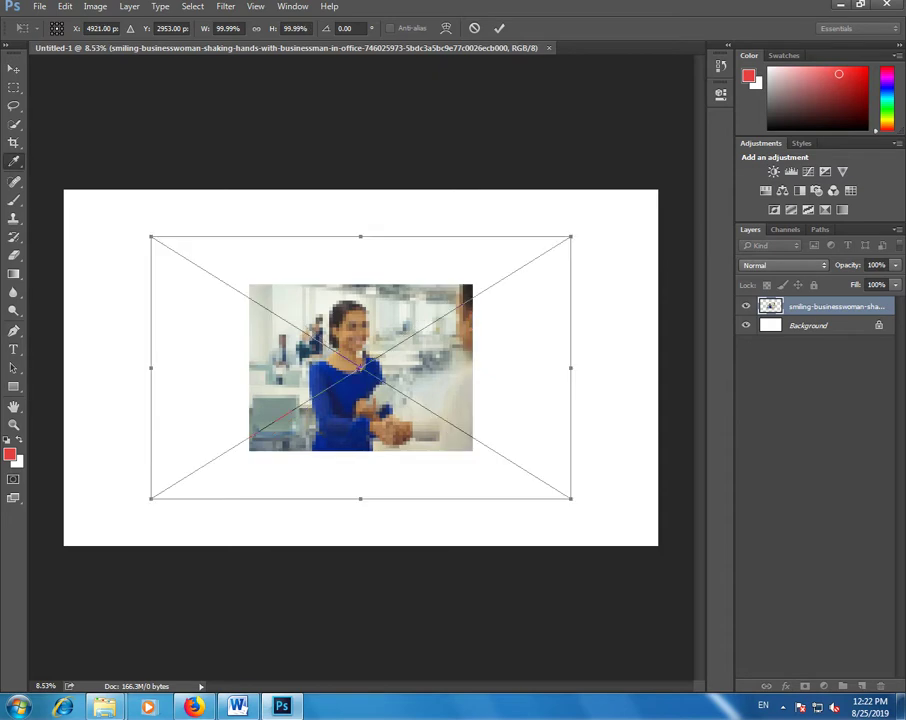
{"action": "key", "text": "Return"}
{"action": "key", "text": "Return"}
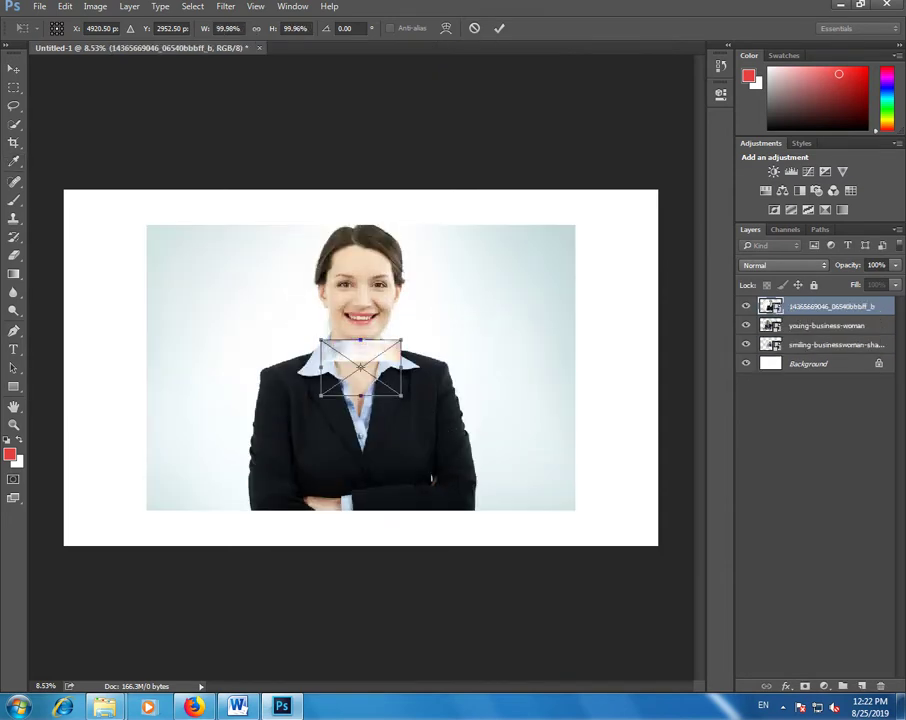
{"action": "key", "text": "Return"}
{"action": "key", "text": "Return"}
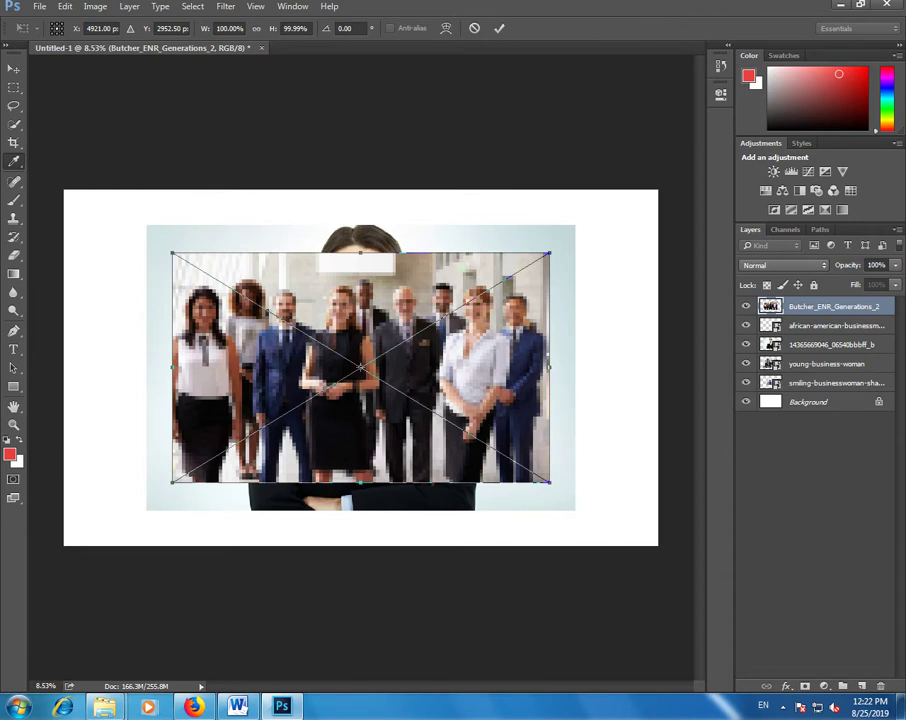
{"action": "key", "text": "Return"}
{"action": "key", "text": "Return"}
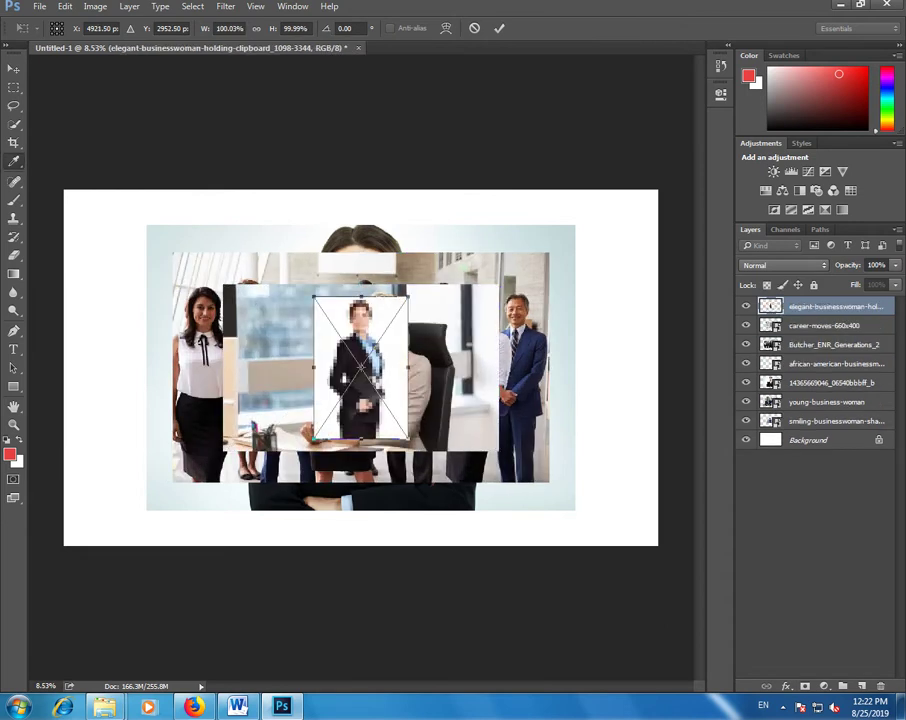
{"action": "key", "text": "Return"}
{"action": "key", "text": "Return"}
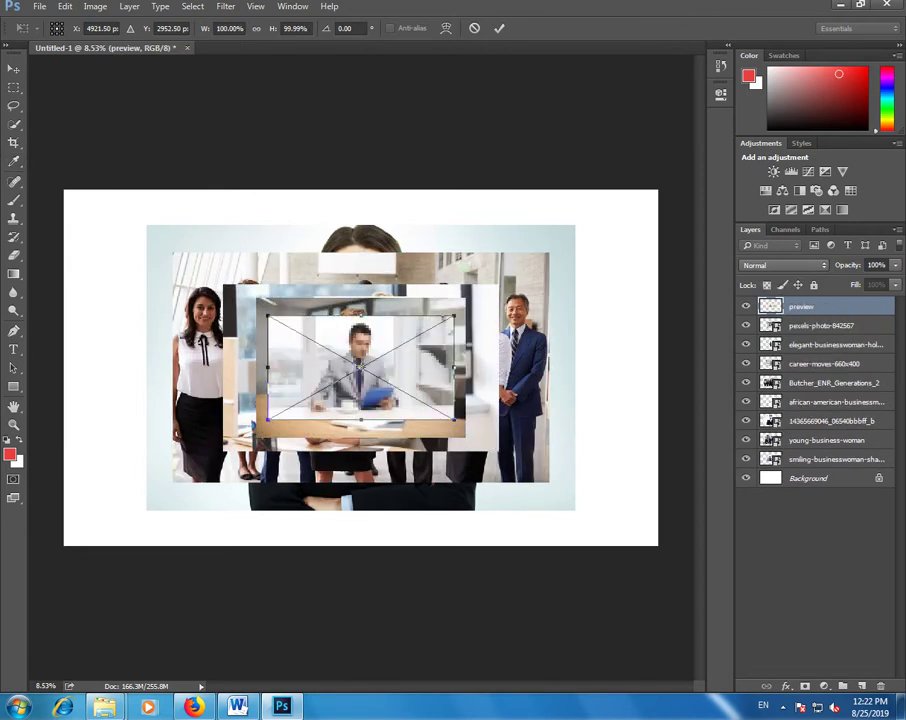
{"action": "key", "text": "Return"}
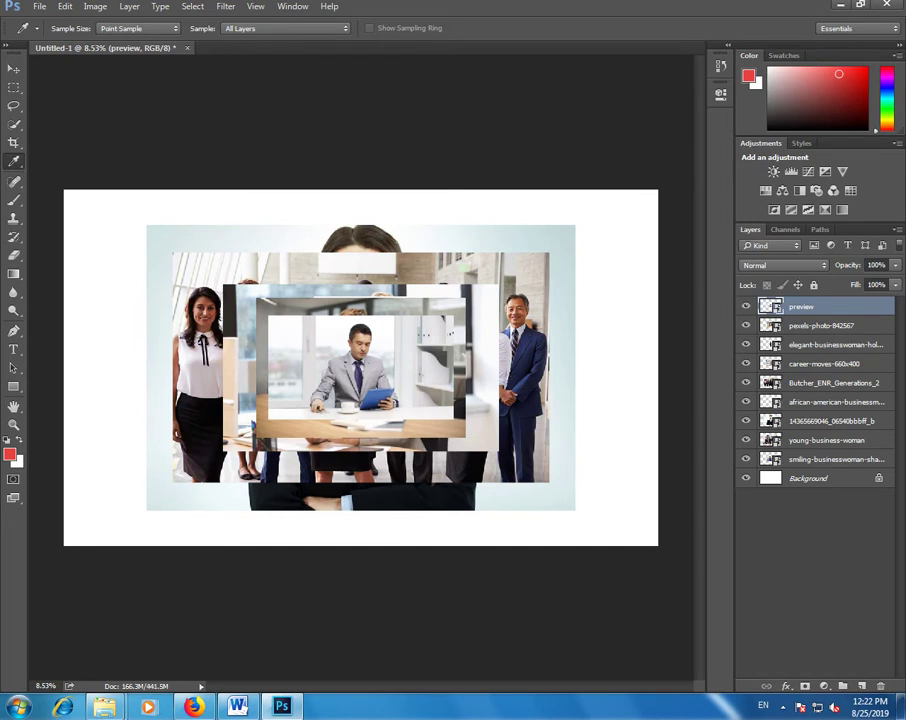
{"action": "key", "text": "v"}
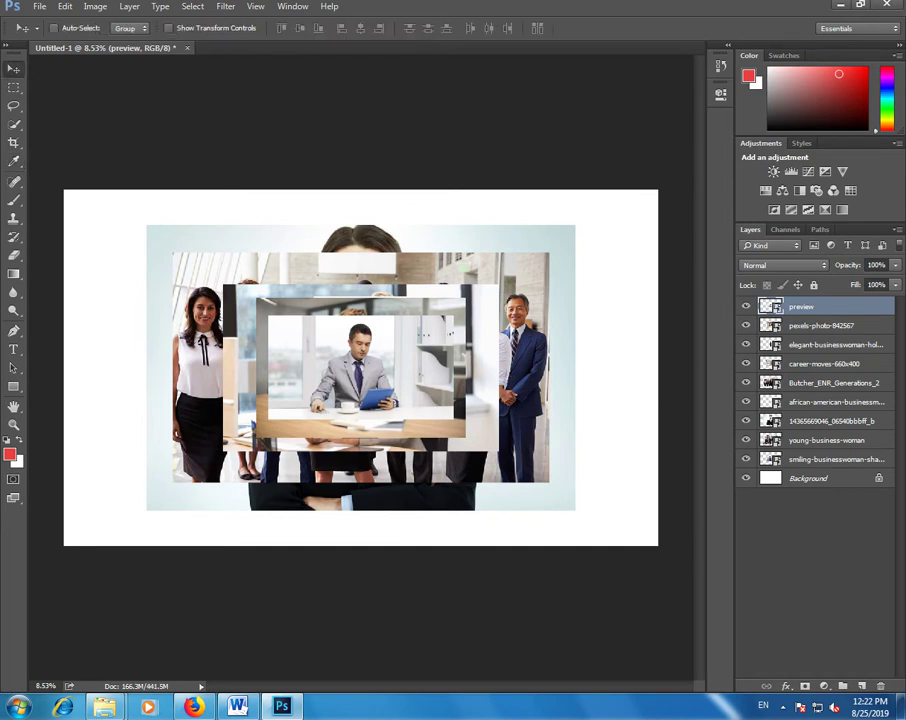
Step: Shrink the tablet man photo to about 79% and place it top-left
{"action": "left_click", "coordinate": [169, 28]}
{"action": "left_click_drag", "start_coordinate": [350, 365], "coordinate": [152, 248]}
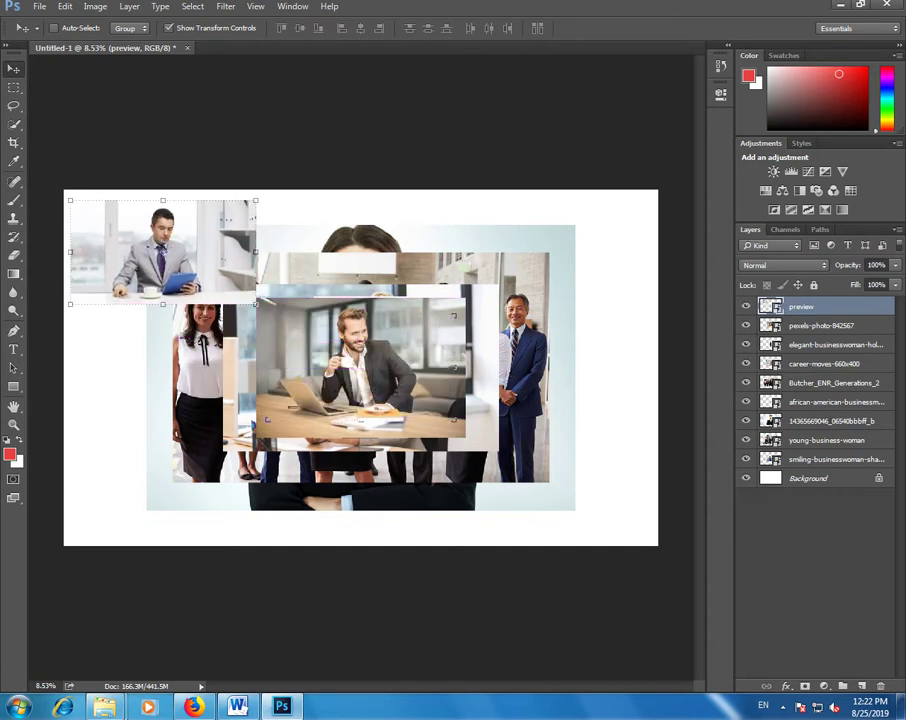
{"action": "left_click_drag", "start_coordinate": [256, 304], "coordinate": [218, 283]}
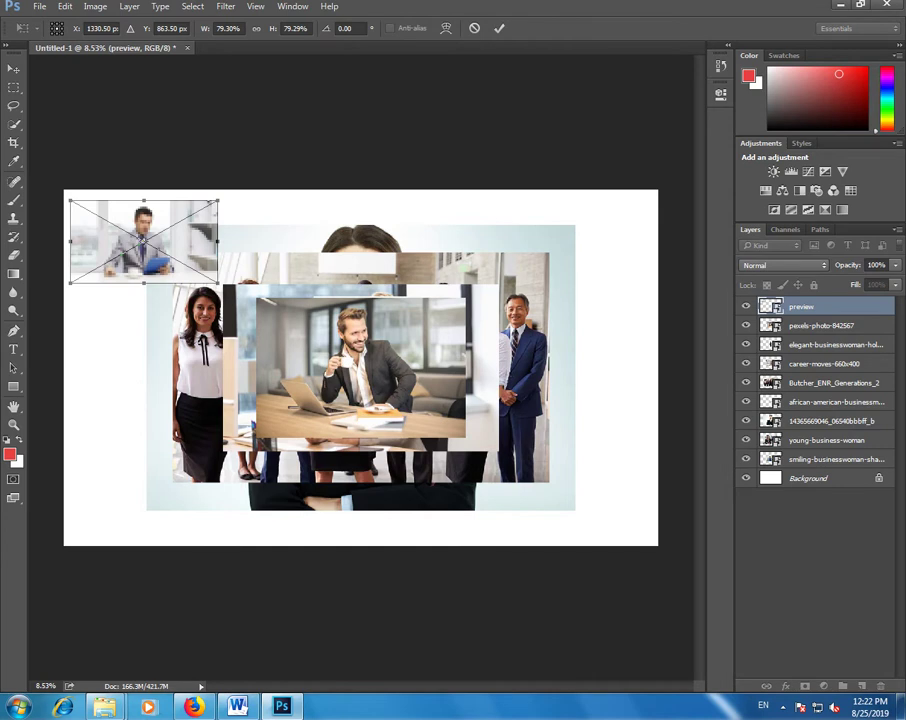
{"action": "key", "text": "Return"}
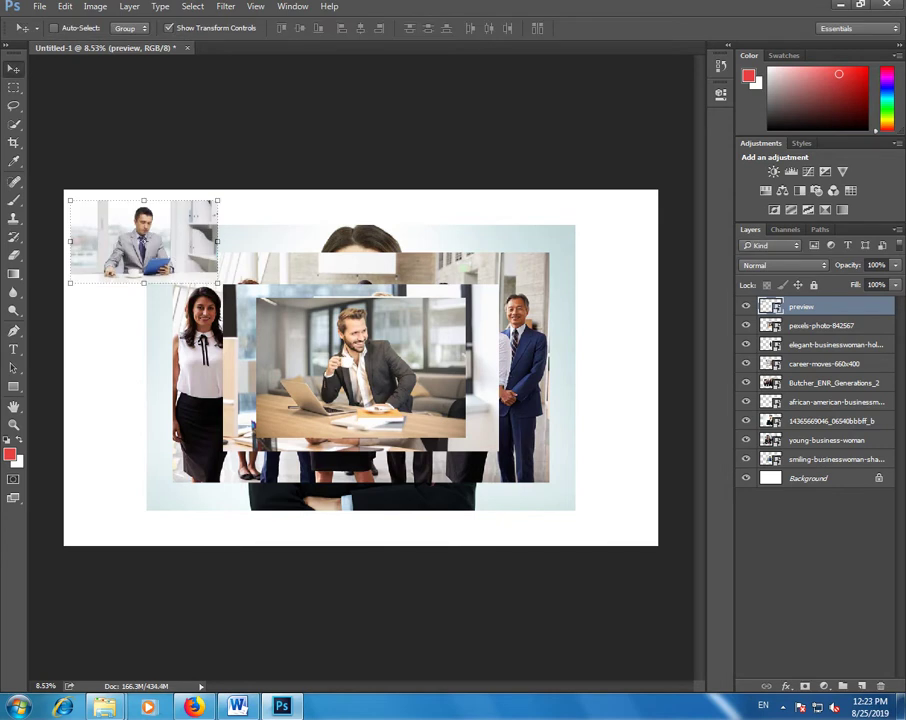
{"action": "left_click_drag", "start_coordinate": [144, 228], "coordinate": [146, 221]}
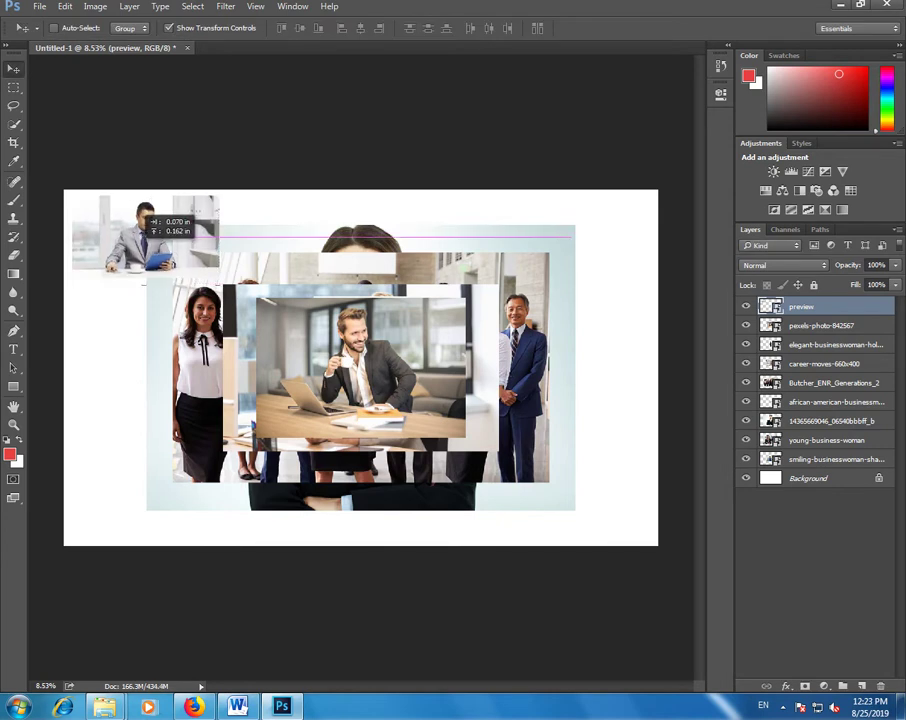
{"action": "left_click_drag", "start_coordinate": [146, 221], "coordinate": [142, 222]}
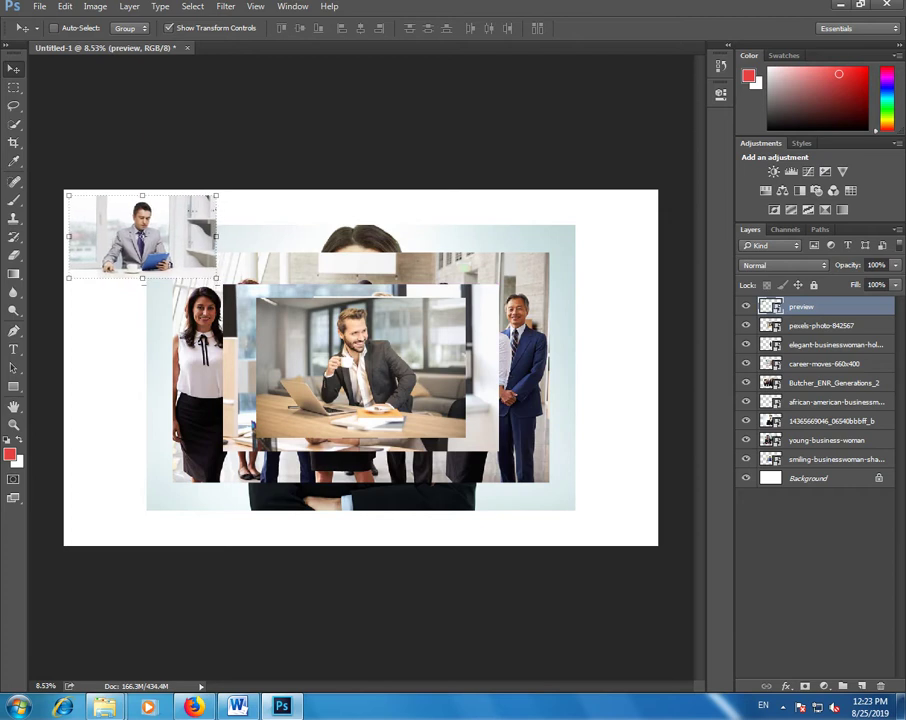
Step: Move the laptop man photo to top centre and shrink it to about 85%
{"action": "key", "text": "alt+bracketleft"}
{"action": "left_click_drag", "start_coordinate": [304, 352], "coordinate": [270, 250]}
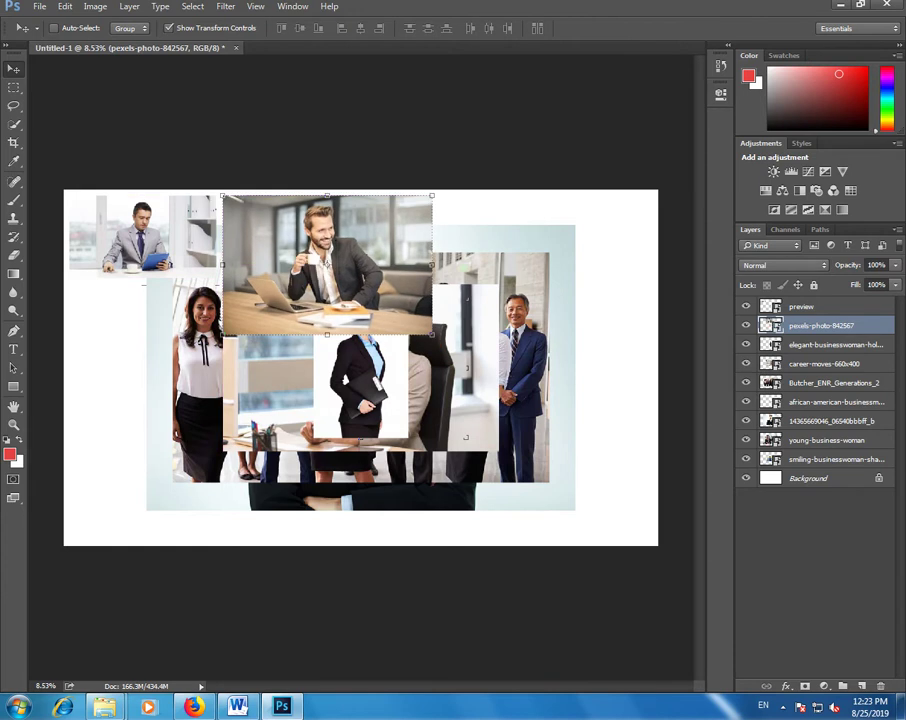
{"action": "key", "text": "ctrl+t"}
{"action": "left_click_drag", "start_coordinate": [432, 335], "coordinate": [402, 314]}
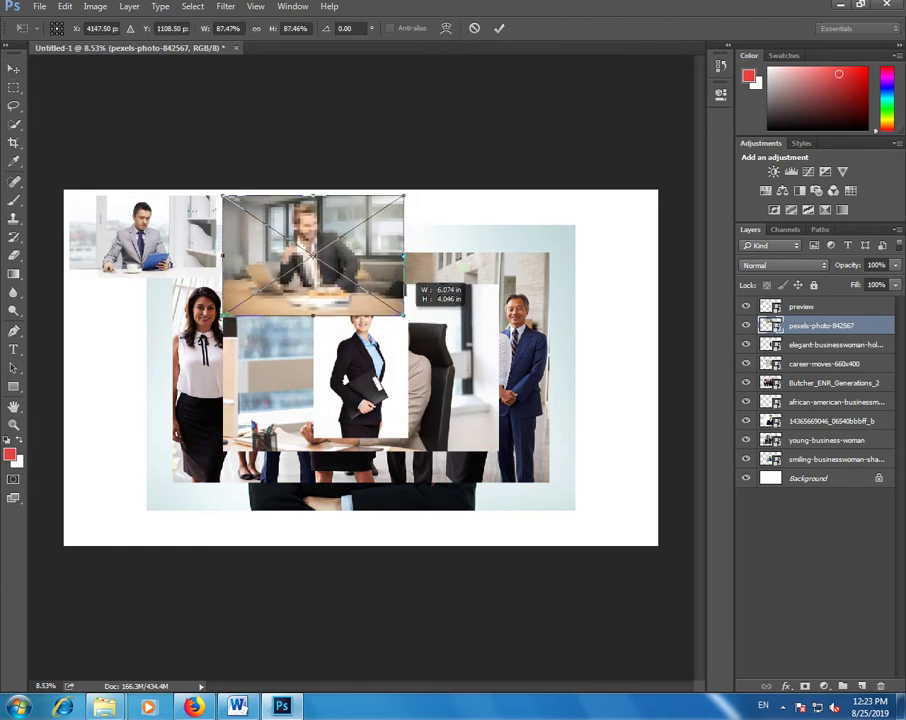
{"action": "key", "text": "Return"}
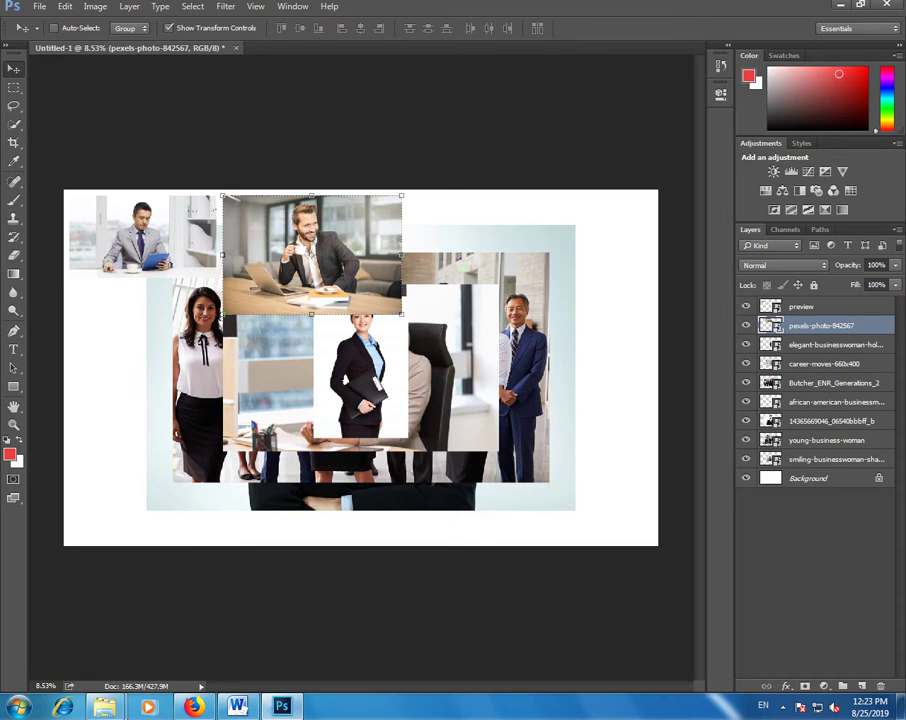
Step: Move the clipboard businesswoman to the left edge and shrink her to about 61%
{"action": "left_click", "coordinate": [361, 368], "text": "ctrl"}
{"action": "mouse_move", "coordinate": [361, 368]}
{"action": "left_mouse_down"}
{"action": "mouse_move", "coordinate": [120, 345]}
{"action": "mouse_move", "coordinate": [130, 334]}
{"action": "mouse_move", "coordinate": [137, 341]}
{"action": "left_mouse_up"}
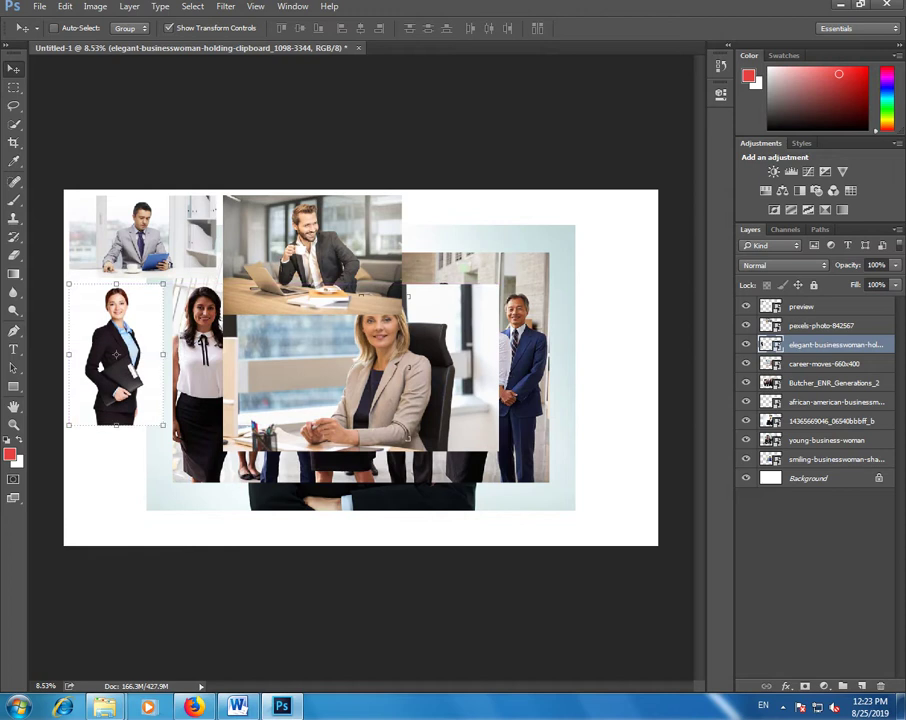
{"action": "key", "text": "ctrl+t"}
{"action": "left_click_drag", "start_coordinate": [162, 425], "coordinate": [126, 370]}
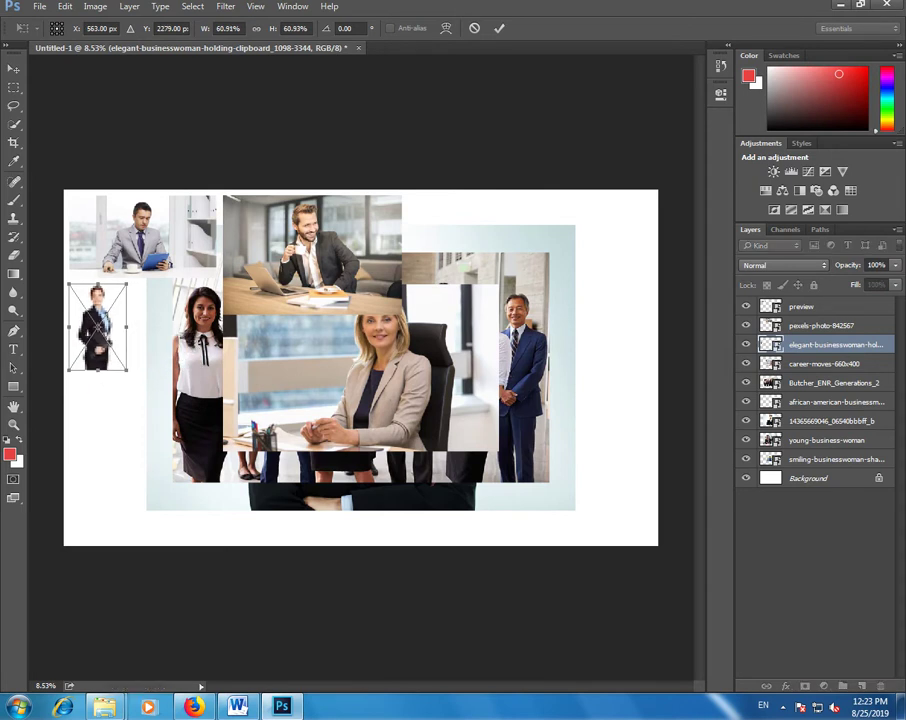
{"action": "key", "text": "Return"}
Step: Move the desk woman photo lower left and marquee the part to keep
{"action": "key", "text": "alt+bracketleft"}
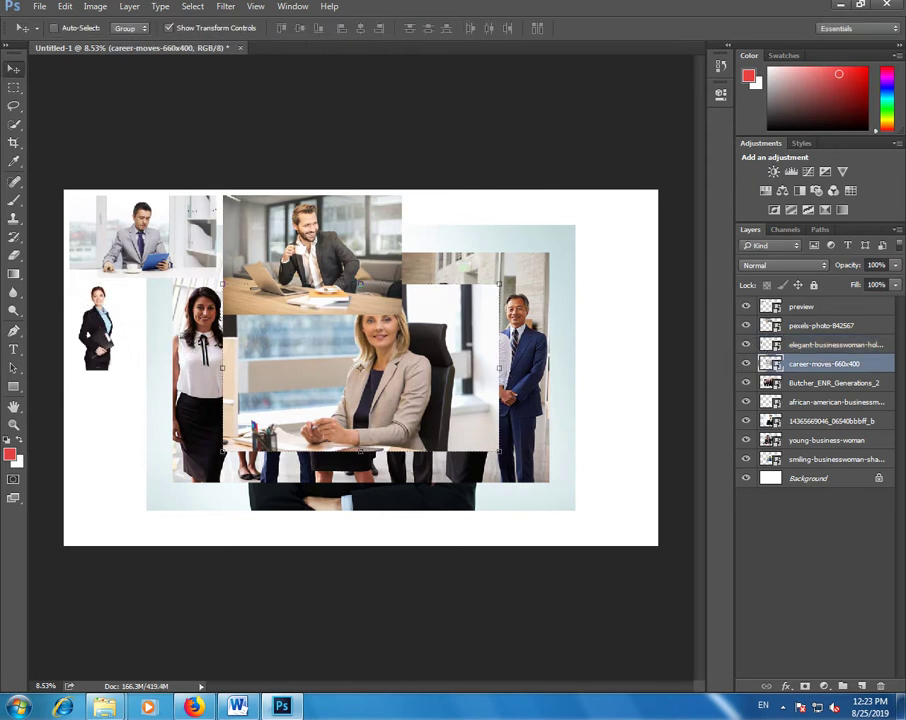
{"action": "left_click_drag", "start_coordinate": [345, 350], "coordinate": [273, 394]}
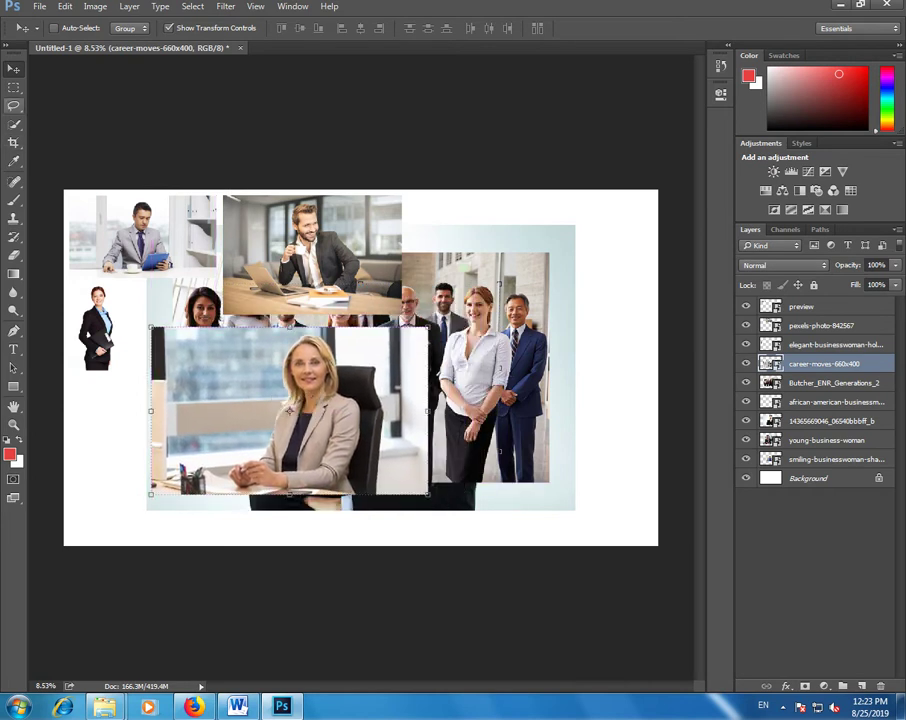
{"action": "key", "text": "m"}
{"action": "left_click_drag", "start_coordinate": [211, 325], "coordinate": [435, 500]}
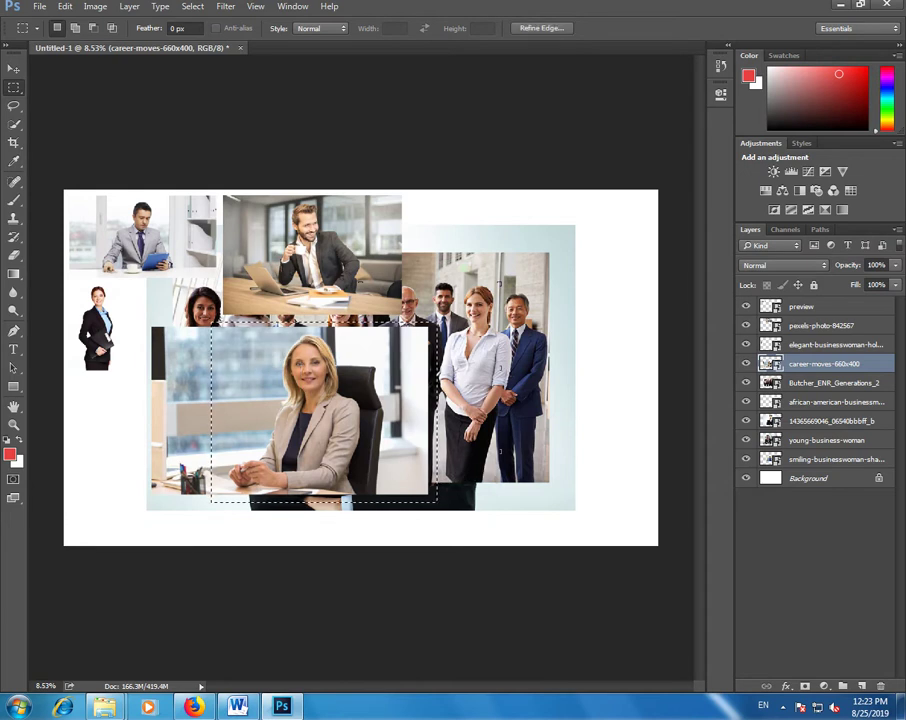
Step: Rasterize the career-moves photo and delete everything outside the marked rectangle
{"action": "key", "text": "e"}
{"action": "left_click", "coordinate": [310, 300]}
{"action": "key", "text": "Return"}
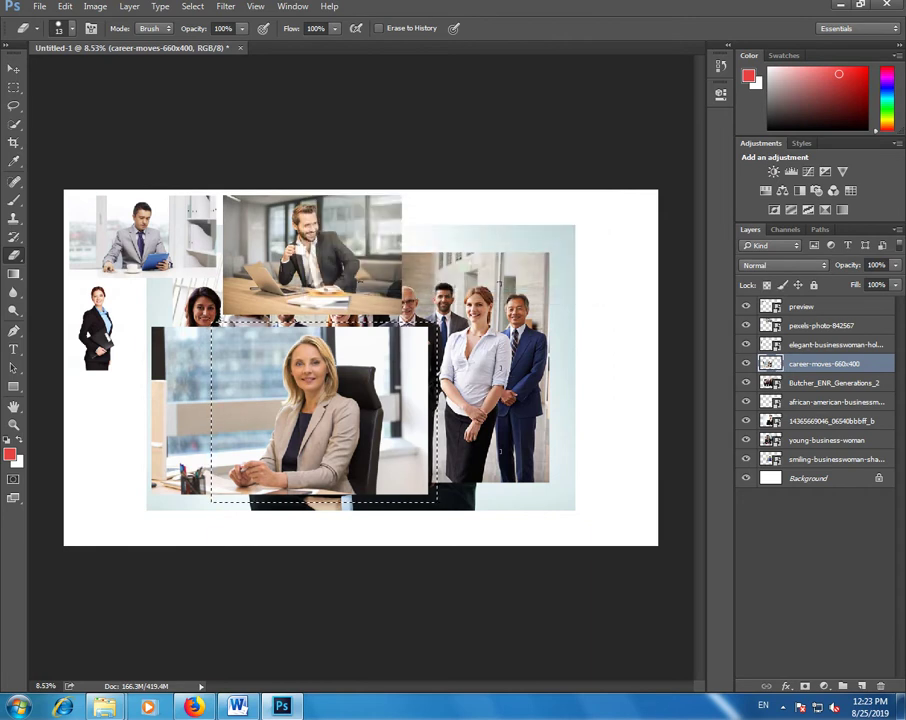
{"action": "key", "text": "m"}
{"action": "right_click", "coordinate": [315, 386]}
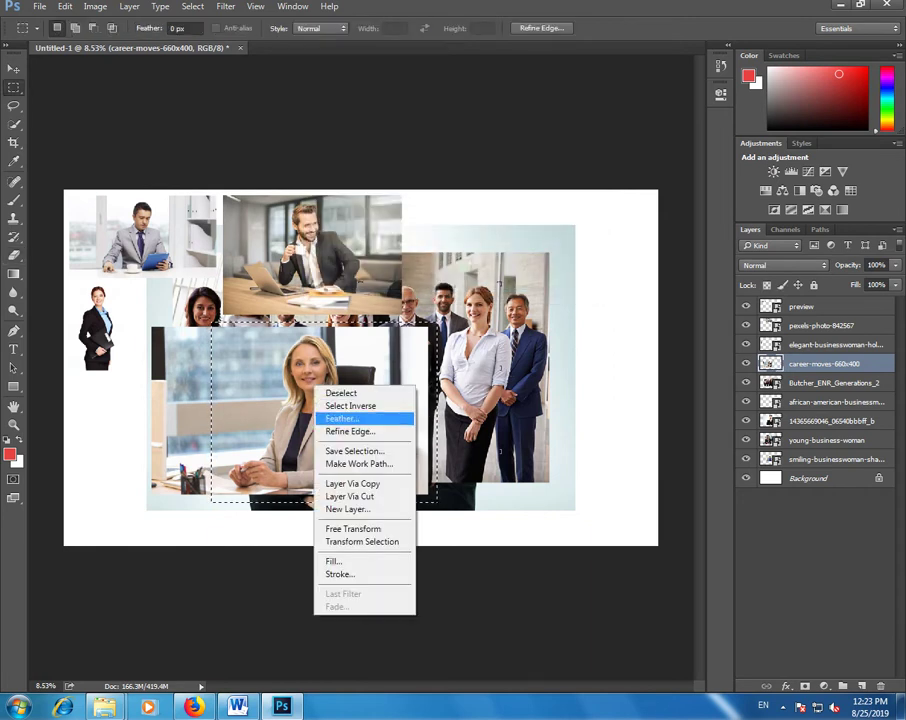
{"action": "left_click", "coordinate": [350, 405]}
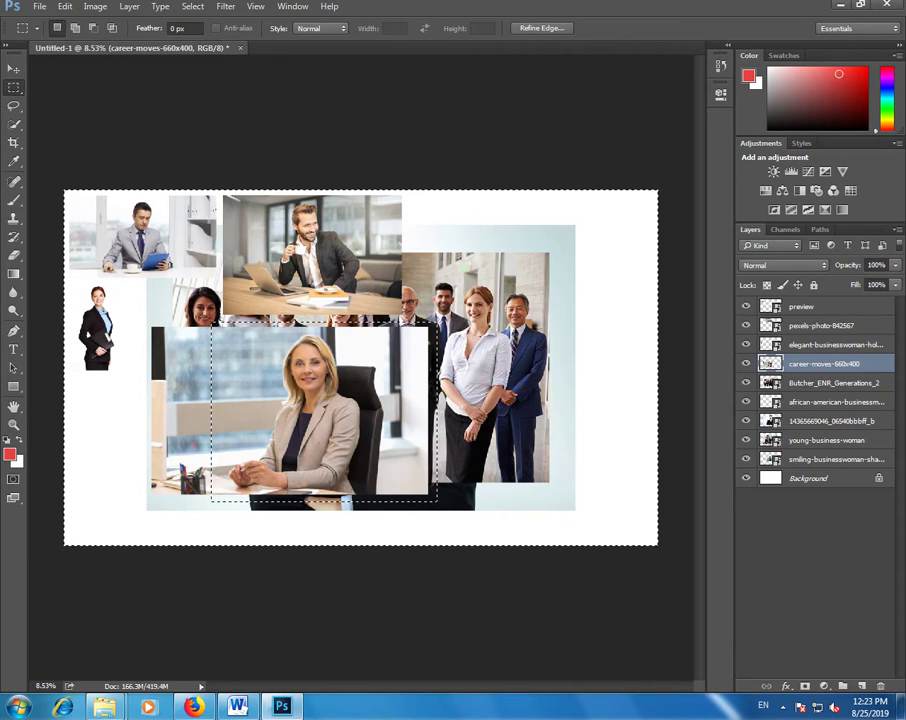
{"action": "key", "text": "Delete"}
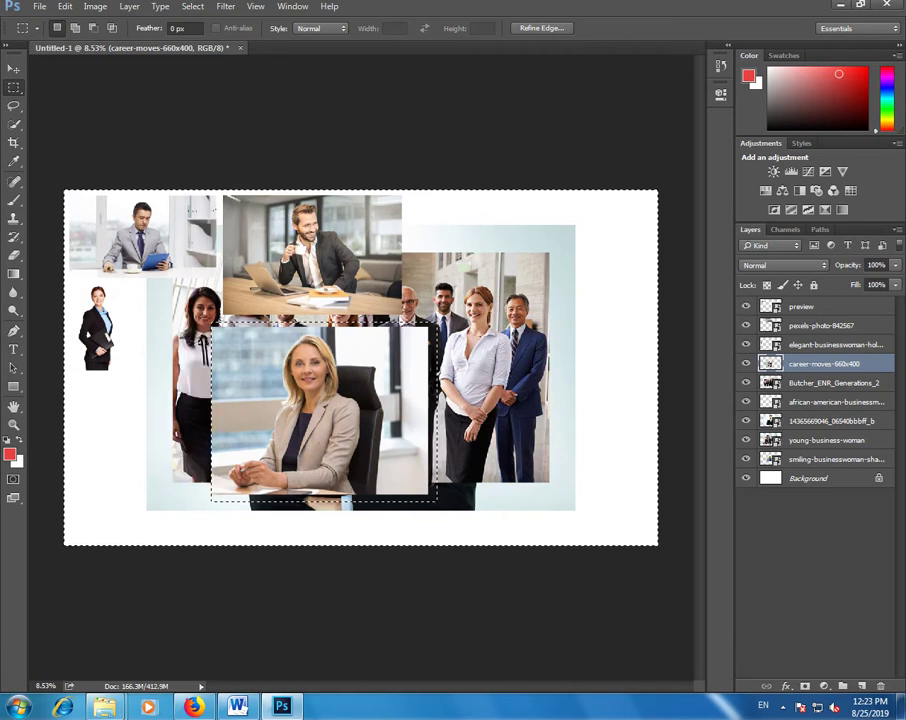
{"action": "key", "text": "ctrl+d"}
Step: Shrink the desk photo to about 41% beside the businesswoman, then nudge the group photo down
{"action": "key", "text": "v"}
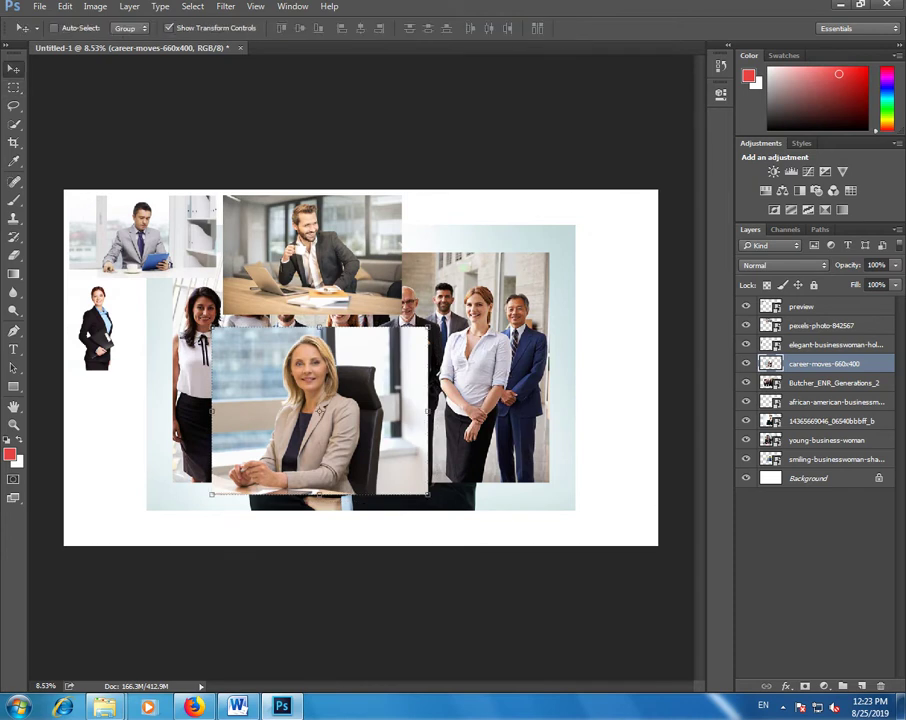
{"action": "left_click_drag", "start_coordinate": [211, 326], "coordinate": [296, 394]}
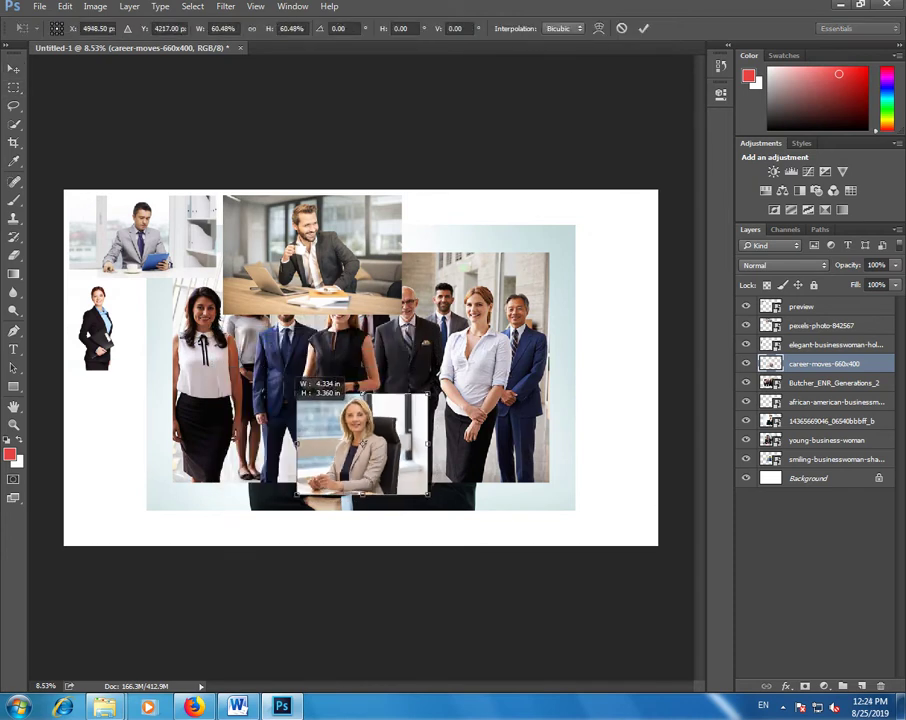
{"action": "left_click_drag", "start_coordinate": [360, 390], "coordinate": [191, 288]}
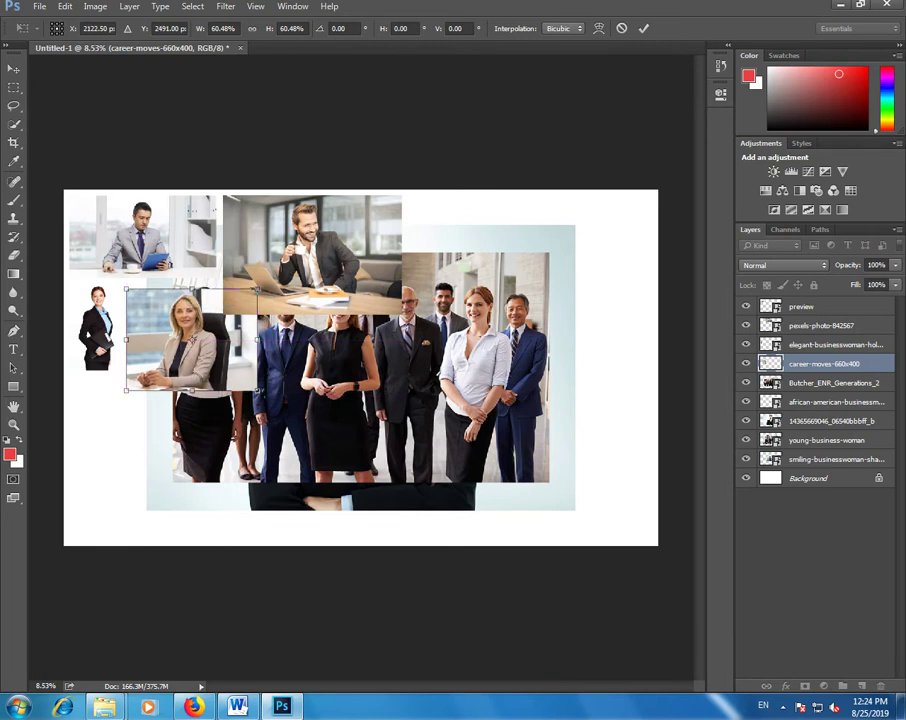
{"action": "left_click_drag", "start_coordinate": [127, 289], "coordinate": [168, 322]}
{"action": "left_click_drag", "start_coordinate": [220, 350], "coordinate": [186, 314]}
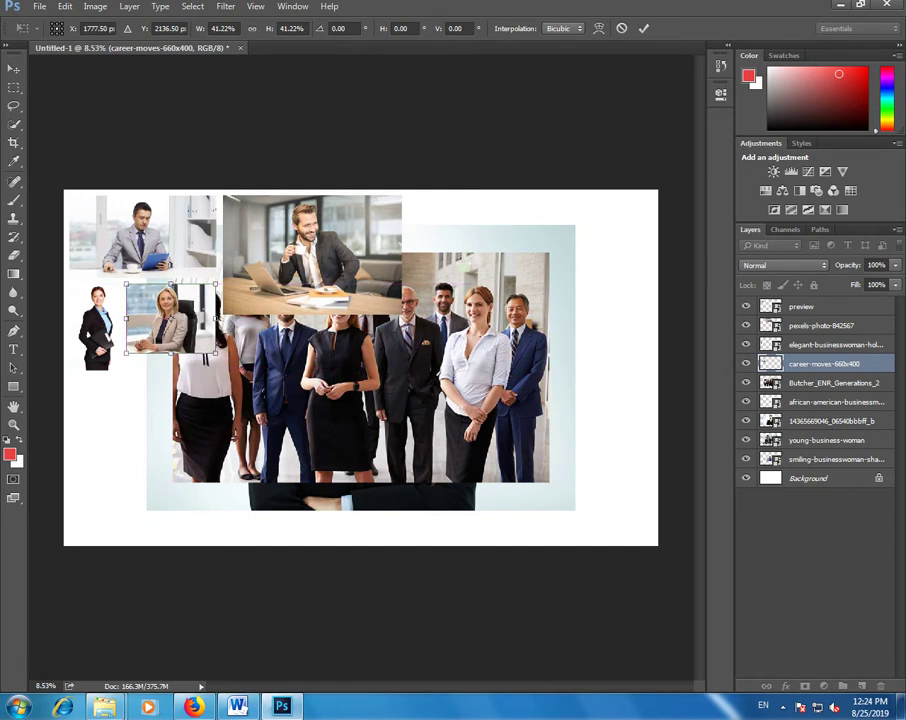
{"action": "key", "text": "Return"}
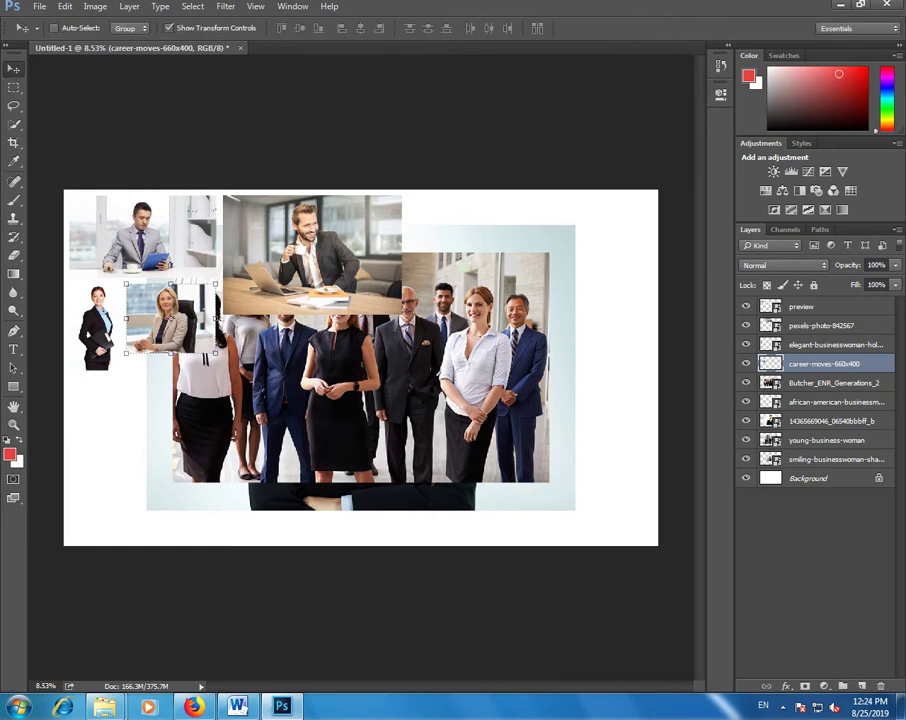
{"action": "key", "text": "alt+bracketleft"}
{"action": "left_click_drag", "start_coordinate": [360, 368], "coordinate": [360, 376]}
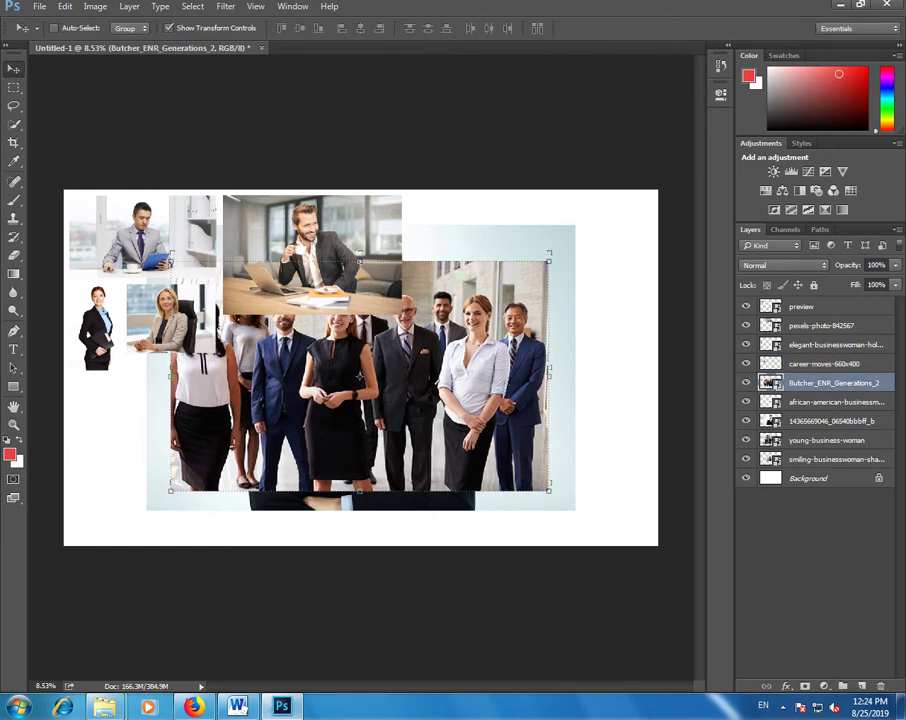
Step: Shrink the Butcher_ENR_Generations_2 group photo to about 44%, centred below the laptop man
{"action": "key", "text": "ctrl+t"}
{"action": "left_click_drag", "start_coordinate": [170, 262], "coordinate": [322, 354]}
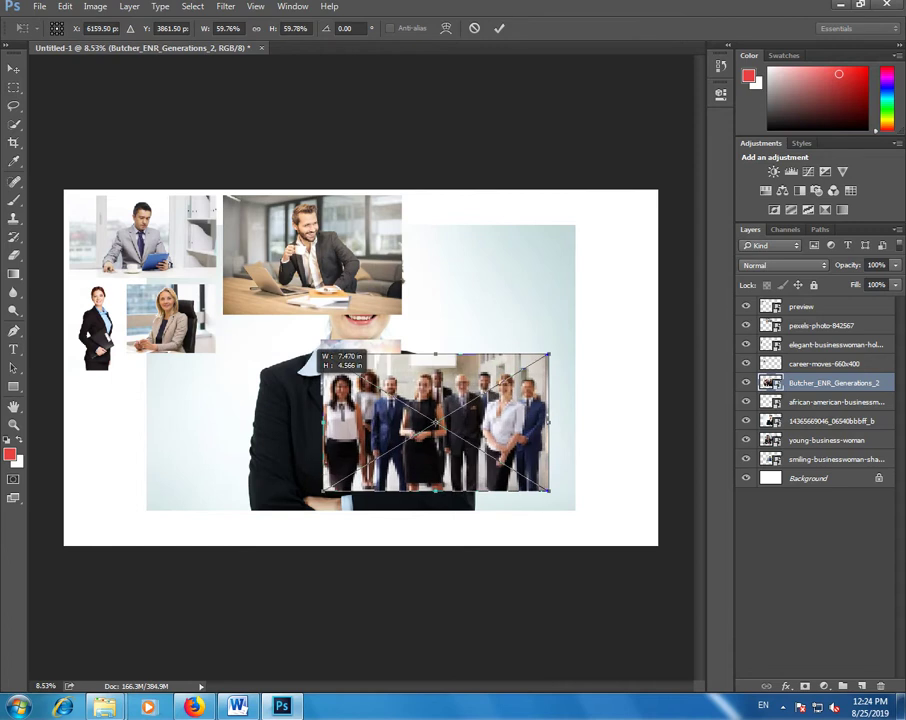
{"action": "mouse_move", "coordinate": [392, 396]}
{"action": "left_mouse_down"}
{"action": "mouse_move", "coordinate": [145, 425]}
{"action": "mouse_move", "coordinate": [195, 403]}
{"action": "left_mouse_up"}
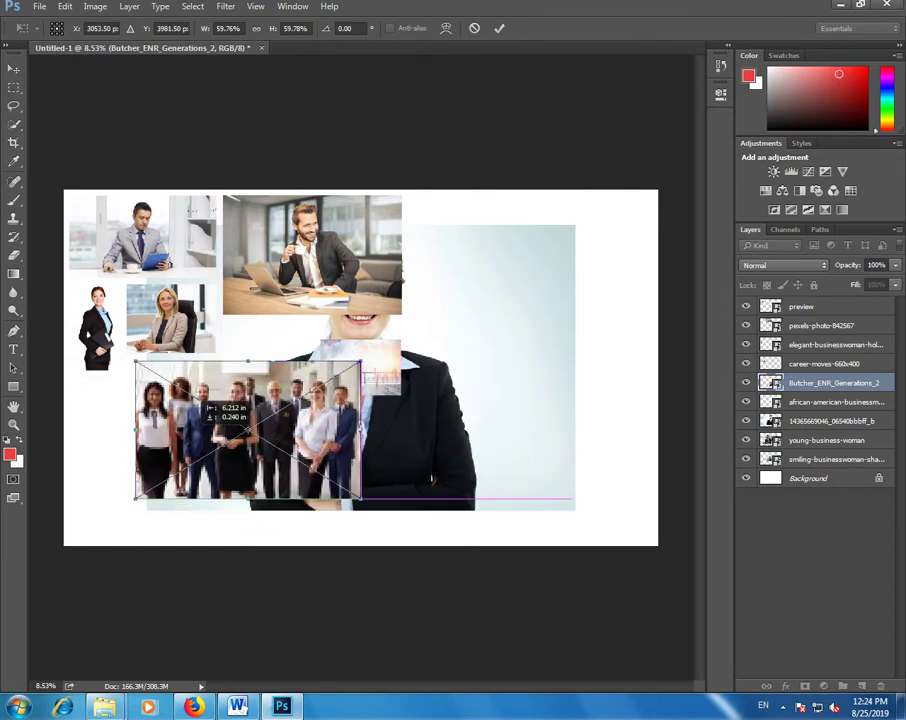
{"action": "left_click_drag", "start_coordinate": [200, 402], "coordinate": [200, 402]}
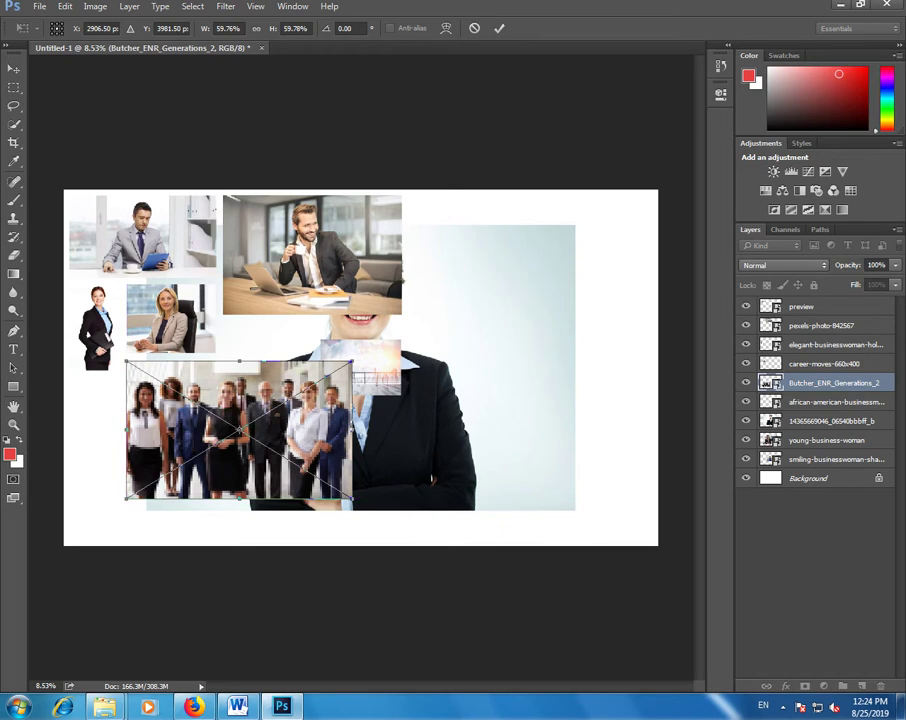
{"action": "key", "text": "Return"}
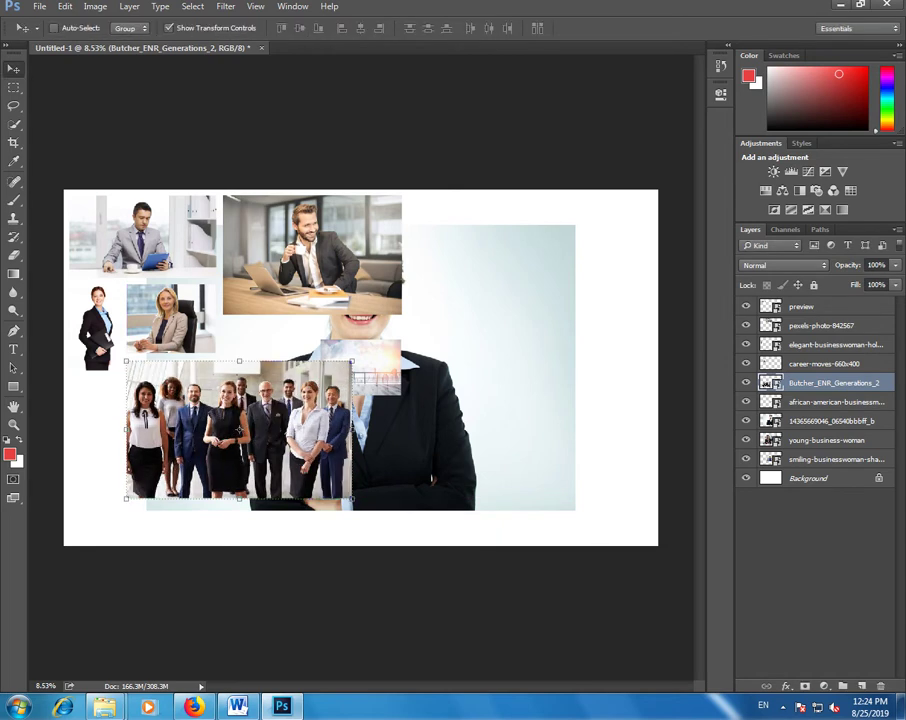
{"action": "left_click_drag", "start_coordinate": [352, 360], "coordinate": [292, 398]}
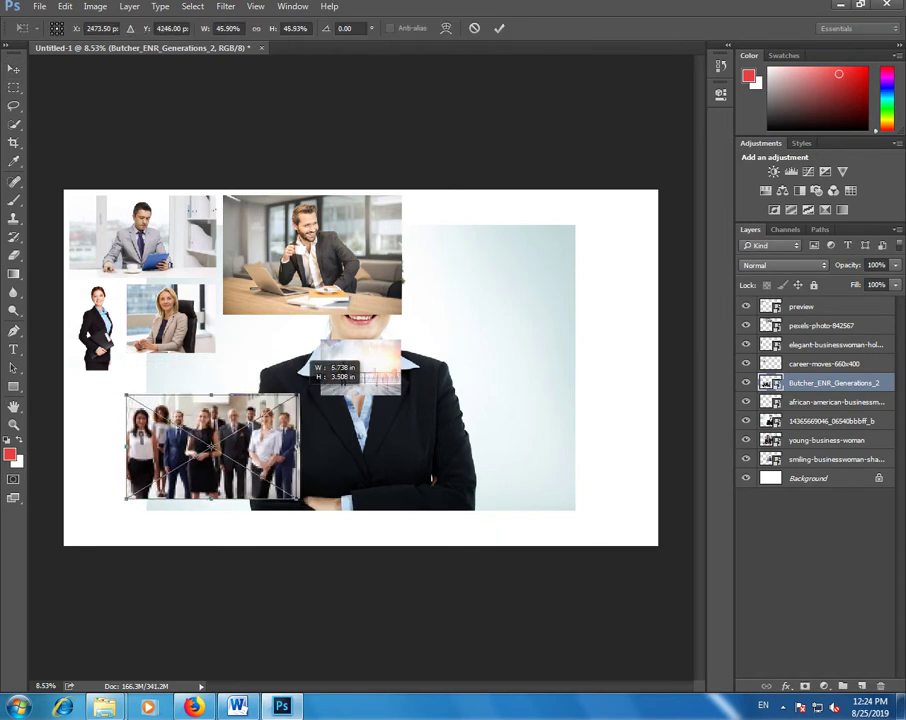
{"action": "mouse_move", "coordinate": [185, 415]}
{"action": "left_mouse_down"}
{"action": "mouse_move", "coordinate": [185, 385]}
{"action": "mouse_move", "coordinate": [308, 367]}
{"action": "mouse_move", "coordinate": [281, 354]}
{"action": "left_mouse_up"}
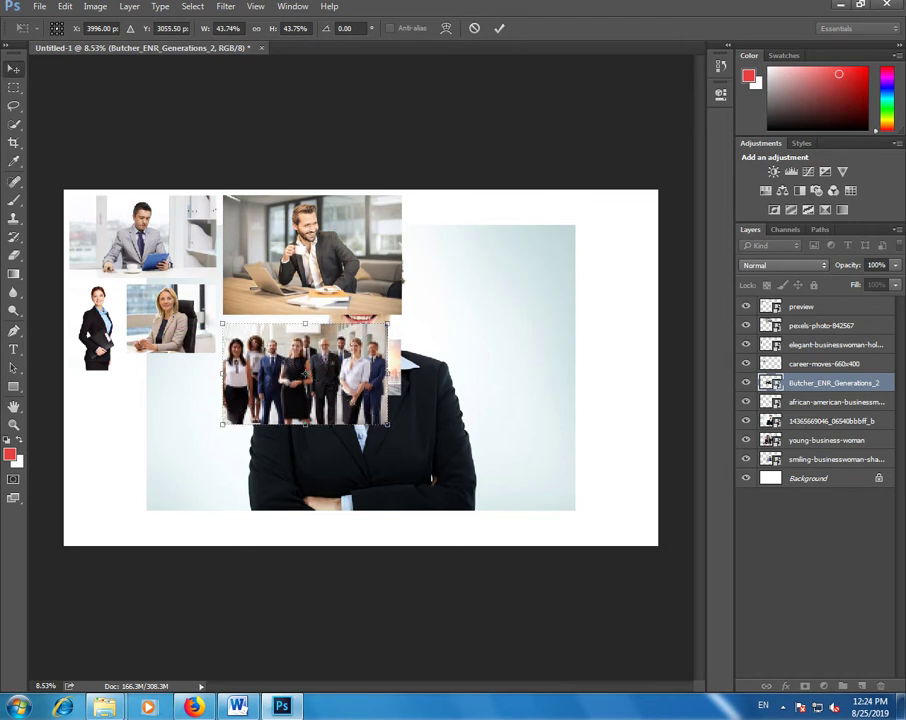
{"action": "key", "text": "Return"}
{"action": "key", "text": "alt+bracketleft"}
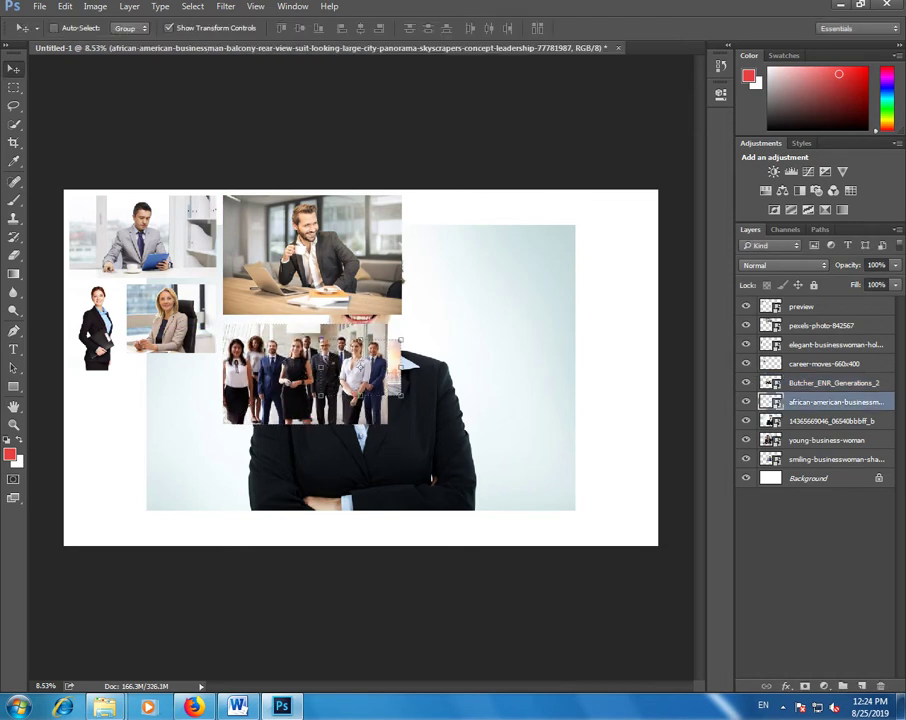
Step: Move the panorama to the left column; scale the suited woman to about 40% at bottom-left
{"action": "mouse_move", "coordinate": [362, 350]}
{"action": "left_mouse_down"}
{"action": "mouse_move", "coordinate": [200, 365]}
{"action": "mouse_move", "coordinate": [209, 365]}
{"action": "left_mouse_up"}
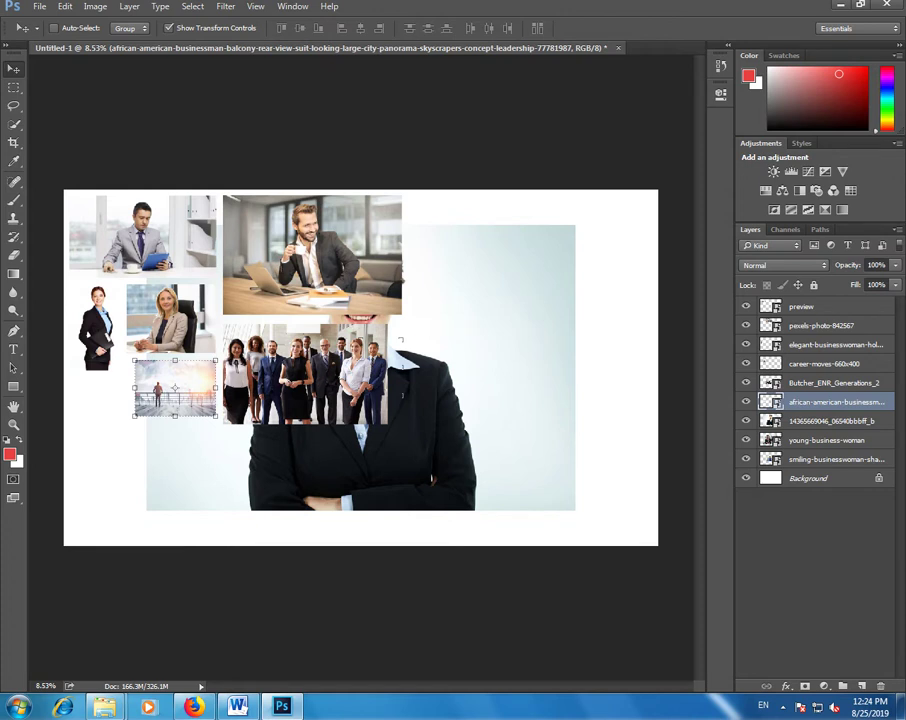
{"action": "key", "text": "alt+bracketleft"}
{"action": "key", "text": "ctrl+t"}
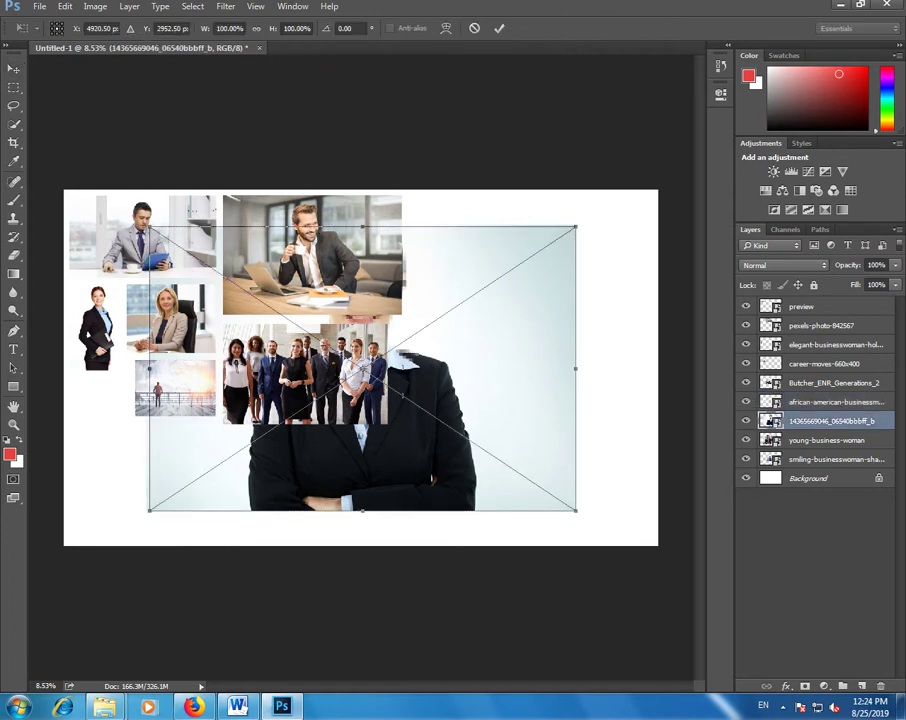
{"action": "left_click_drag", "start_coordinate": [146, 224], "coordinate": [397, 391]}
{"action": "left_click_drag", "start_coordinate": [480, 455], "coordinate": [164, 491]}
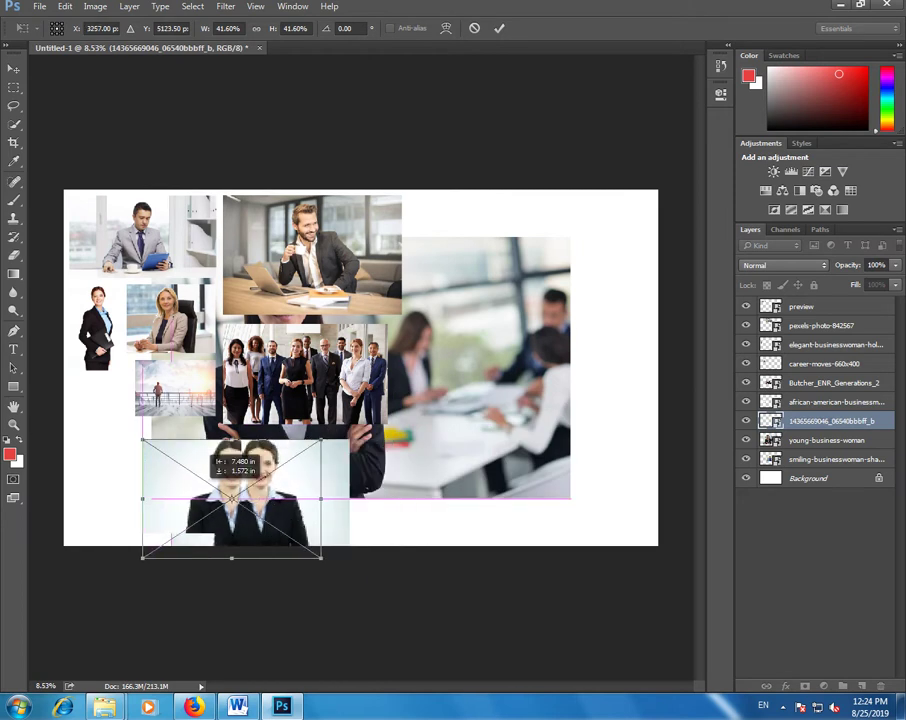
{"action": "mouse_move", "coordinate": [81, 427]}
{"action": "left_mouse_down"}
{"action": "mouse_move", "coordinate": [127, 452]}
{"action": "mouse_move", "coordinate": [105, 465]}
{"action": "mouse_move", "coordinate": [136, 467]}
{"action": "left_mouse_up"}
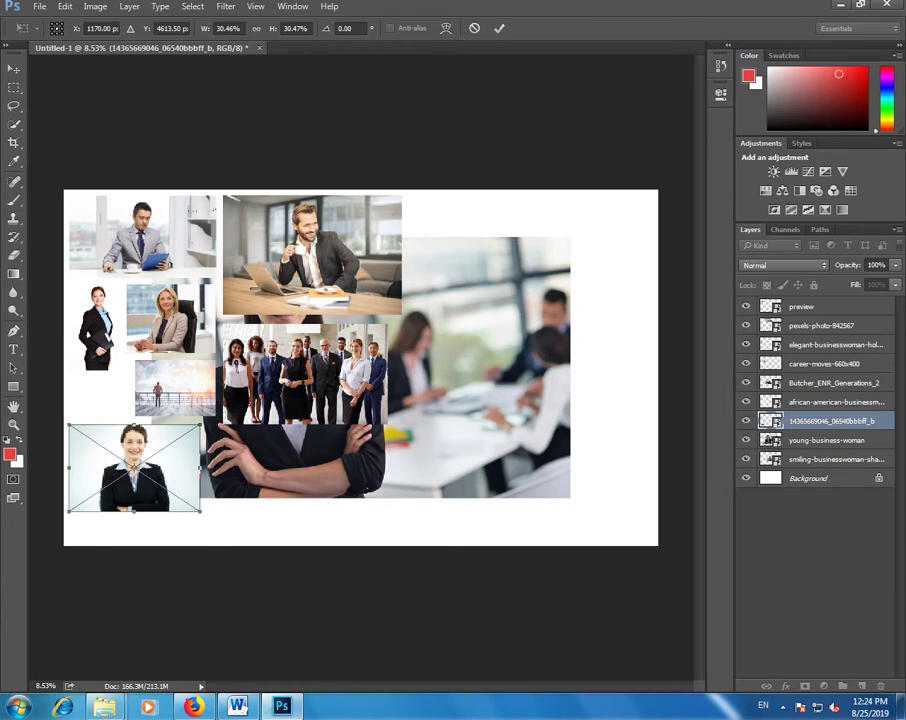
{"action": "left_click_drag", "start_coordinate": [200, 511], "coordinate": [236, 535]}
{"action": "mouse_move", "coordinate": [151, 480]}
{"action": "left_mouse_down"}
{"action": "mouse_move", "coordinate": [160, 480]}
{"action": "mouse_move", "coordinate": [151, 483]}
{"action": "left_mouse_up"}
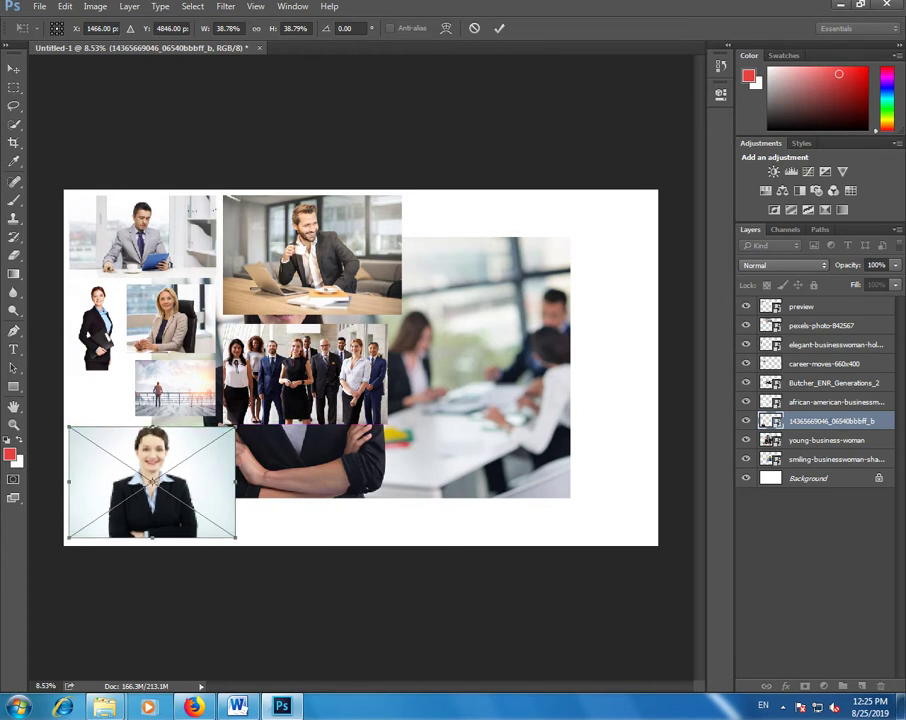
{"action": "left_click_drag", "start_coordinate": [236, 427], "coordinate": [241, 423]}
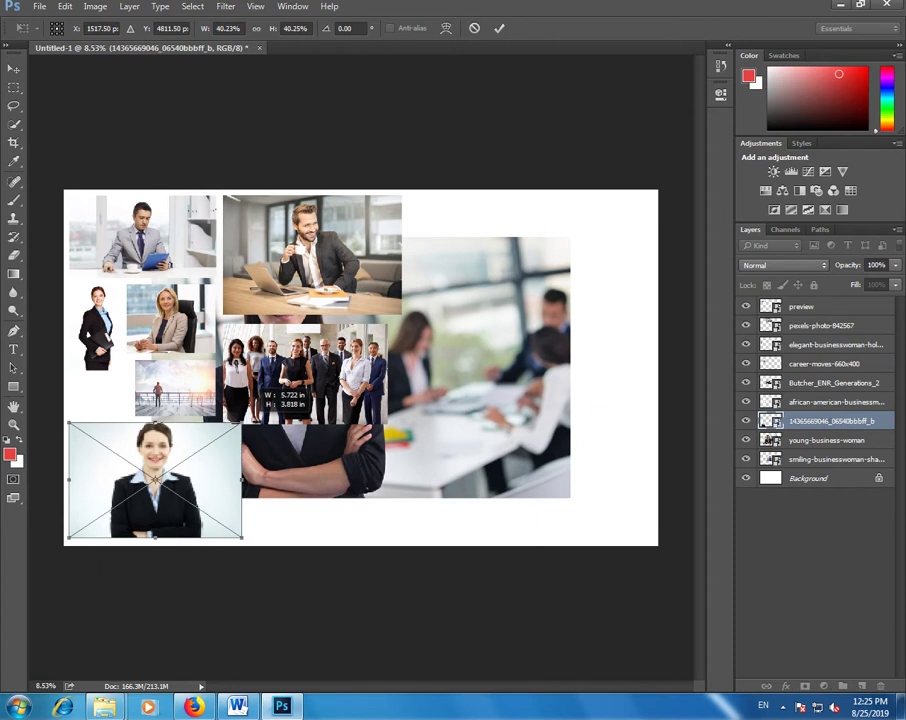
{"action": "key", "text": "Return"}
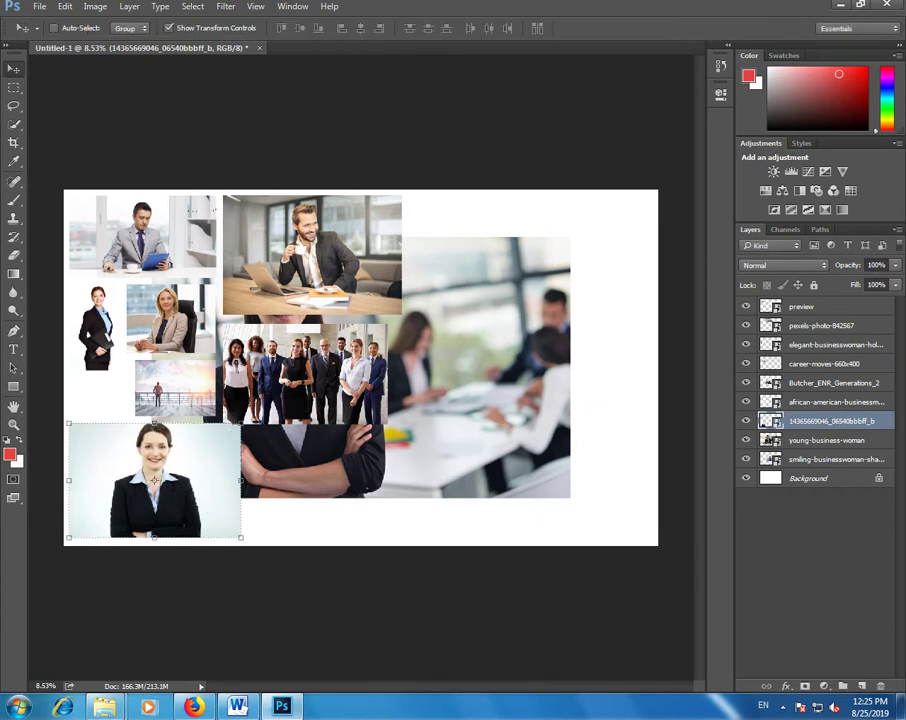
Step: Zoom in and outline the suited woman's overlapping top-right corner with a polygonal selection
{"action": "scroll", "coordinate": [242, 430], "scroll_direction": "up", "scroll_amount": 2}
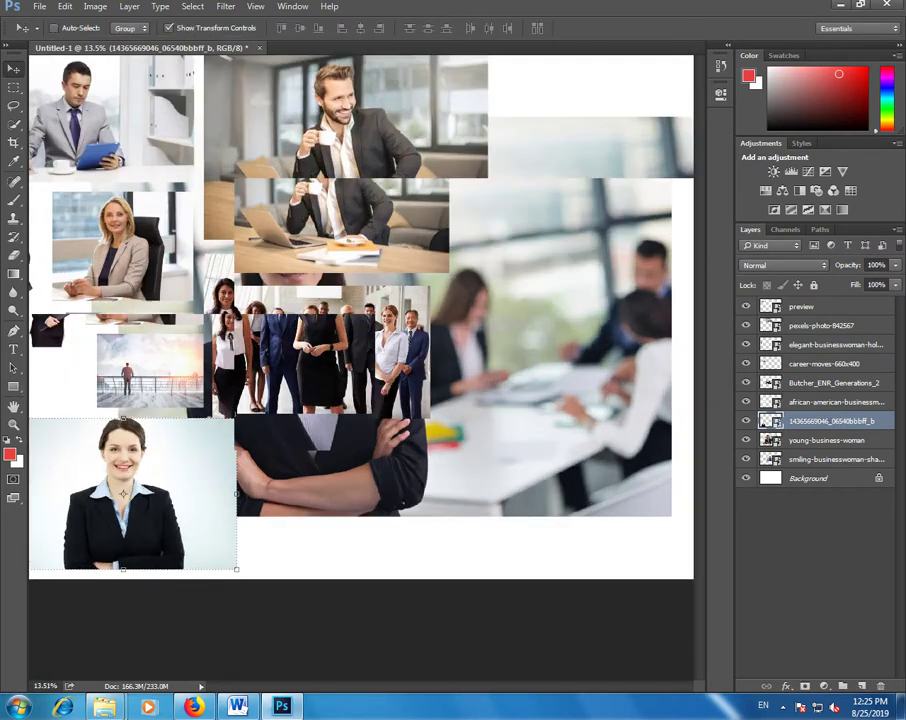
{"action": "scroll", "coordinate": [242, 430], "scroll_direction": "up", "scroll_amount": 3}
{"action": "scroll", "coordinate": [240, 428], "scroll_direction": "up", "scroll_amount": 1}
{"action": "scroll", "coordinate": [240, 428], "scroll_direction": "up", "scroll_amount": 1}
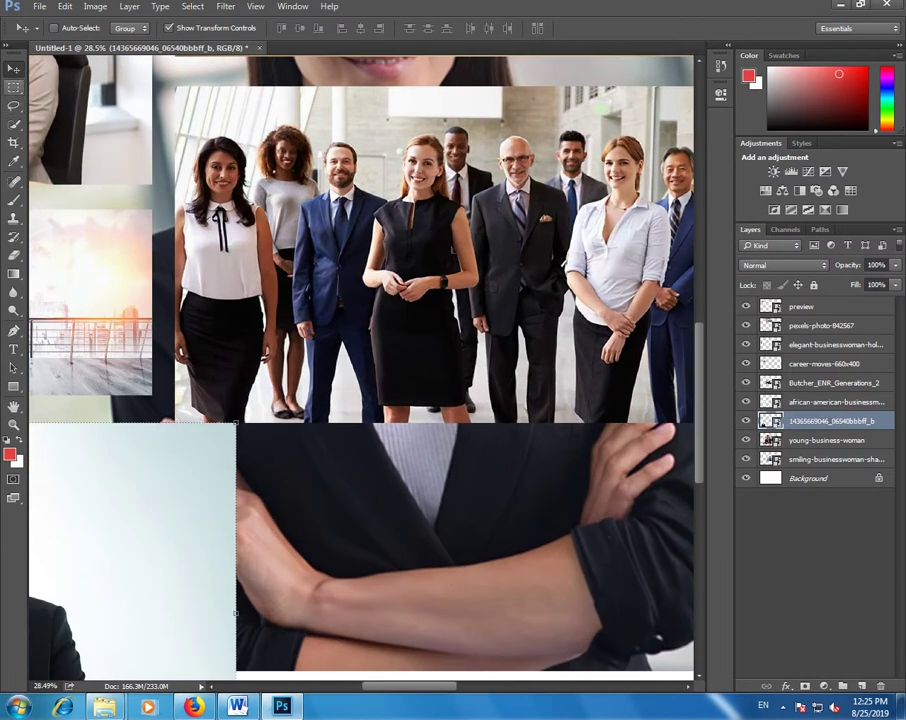
{"action": "left_click_drag", "start_coordinate": [13, 105], "coordinate": [55, 116]}
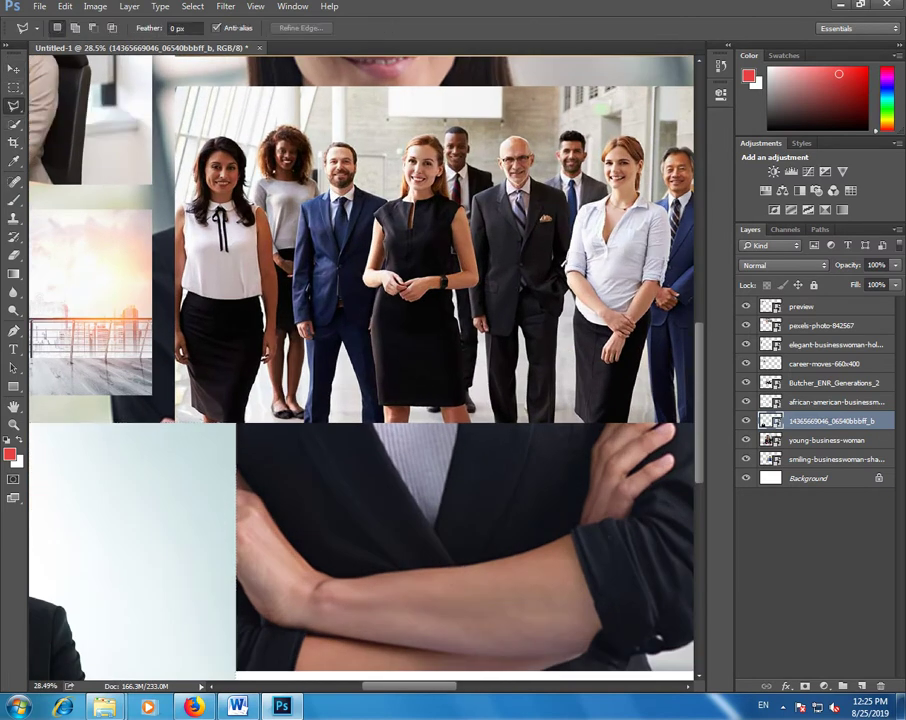
{"action": "left_click", "coordinate": [153, 423]}
{"action": "left_click", "coordinate": [153, 456]}
{"action": "left_click", "coordinate": [271, 378]}
{"action": "double_click", "coordinate": [153, 378]}
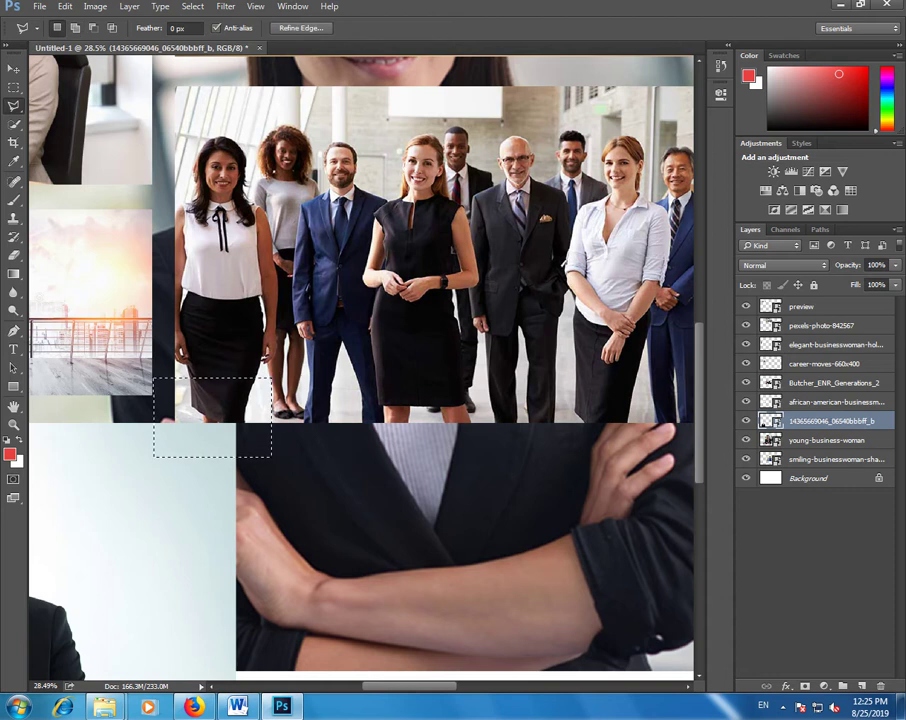
Step: Rasterize the suited woman's layer, delete the selected corner and deselect
{"action": "right_click", "coordinate": [810, 420]}
{"action": "left_click", "coordinate": [720, 373]}
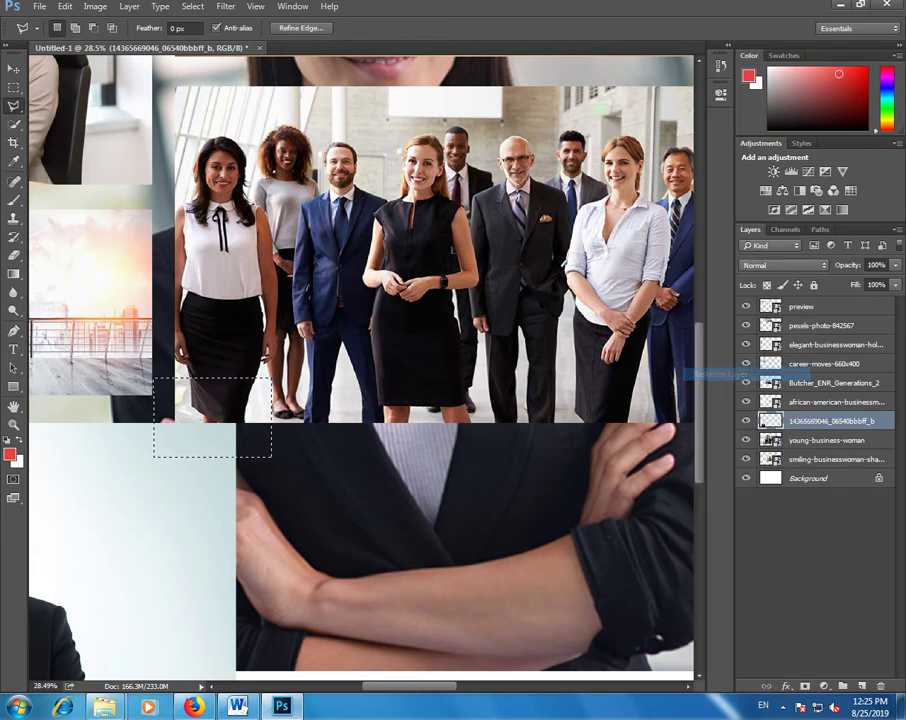
{"action": "key", "text": "ctrl+d"}
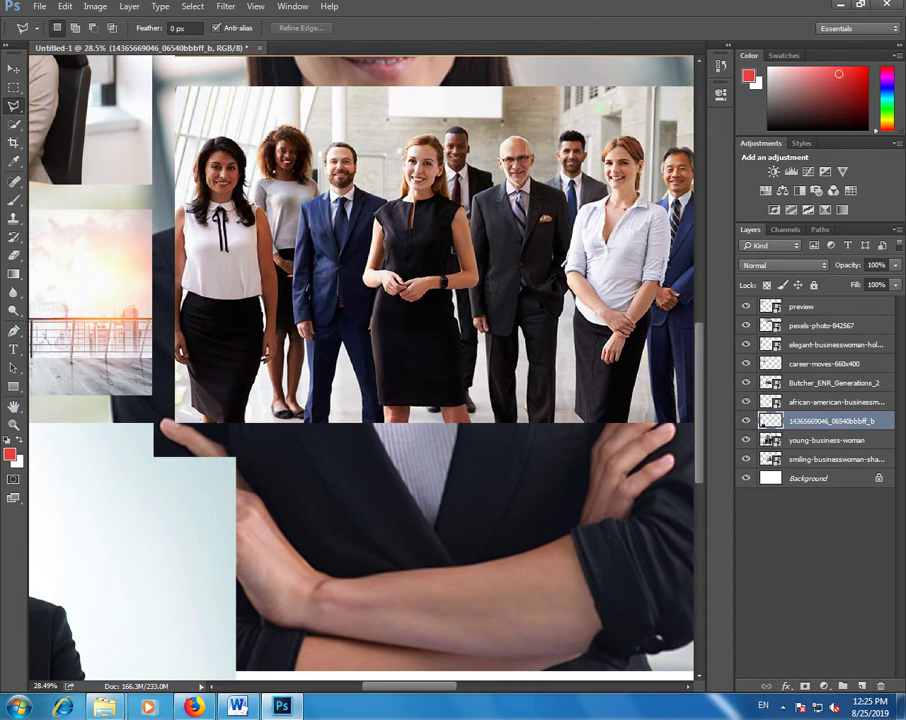
{"action": "scroll", "coordinate": [360, 360], "scroll_direction": "down", "scroll_amount": 3}
{"action": "scroll", "coordinate": [360, 340], "scroll_direction": "down", "scroll_amount": 2}
{"action": "scroll", "coordinate": [360, 340], "scroll_direction": "up", "scroll_amount": 2}
{"action": "scroll", "coordinate": [360, 340], "scroll_direction": "down", "scroll_amount": 1}
{"action": "scroll", "coordinate": [360, 340], "scroll_direction": "down", "scroll_amount": 1}
{"action": "scroll", "coordinate": [360, 360], "scroll_direction": "down", "scroll_amount": 1}
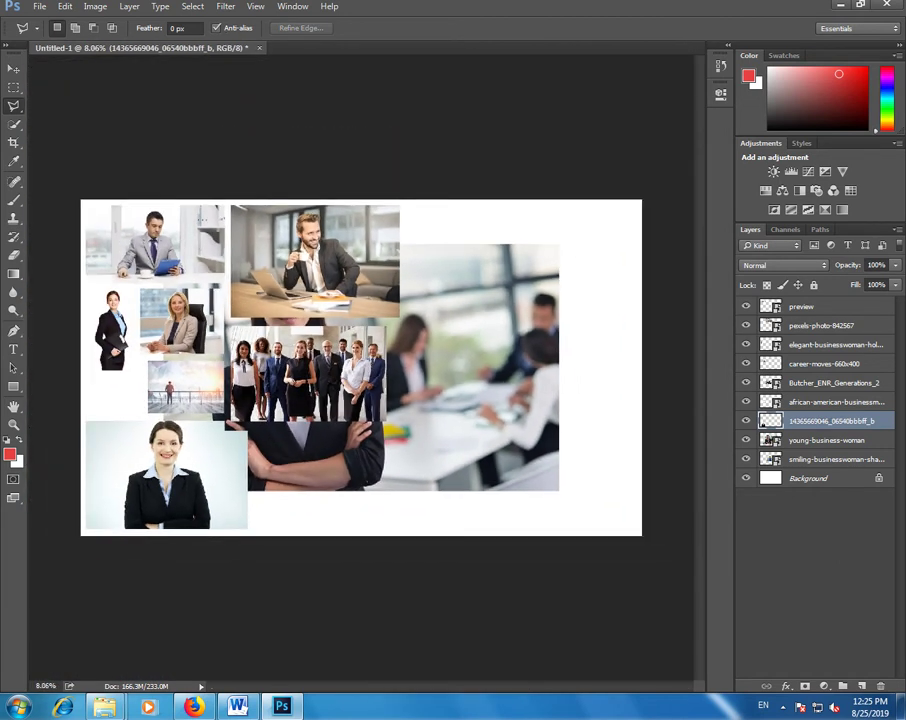
Step: Scale the young-business-woman photo to about a third and place it bottom centre
{"action": "key", "text": "alt+bracketleft"}
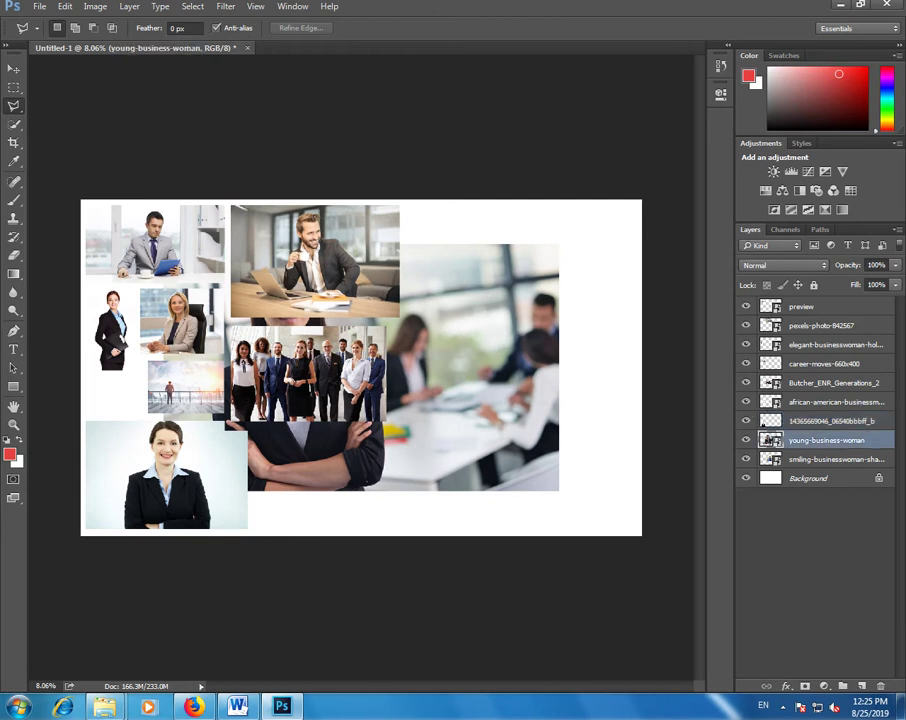
{"action": "key", "text": "v"}
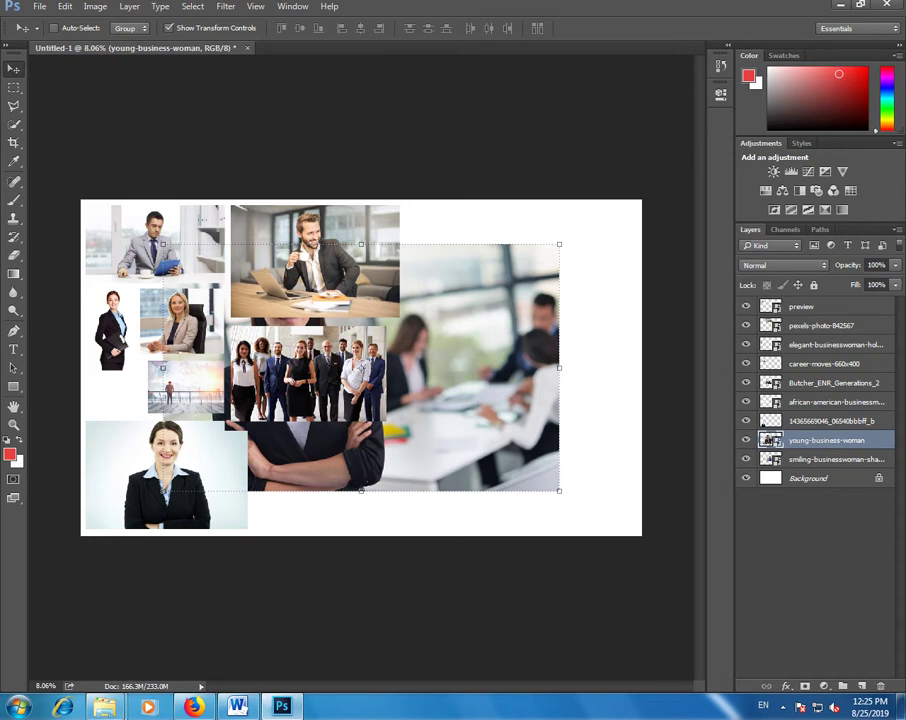
{"action": "key", "text": "ctrl+t"}
{"action": "left_click_drag", "start_coordinate": [163, 244], "coordinate": [428, 409]}
{"action": "mouse_move", "coordinate": [479, 431]}
{"action": "left_mouse_down"}
{"action": "mouse_move", "coordinate": [320, 470]}
{"action": "mouse_move", "coordinate": [318, 458]}
{"action": "left_mouse_up"}
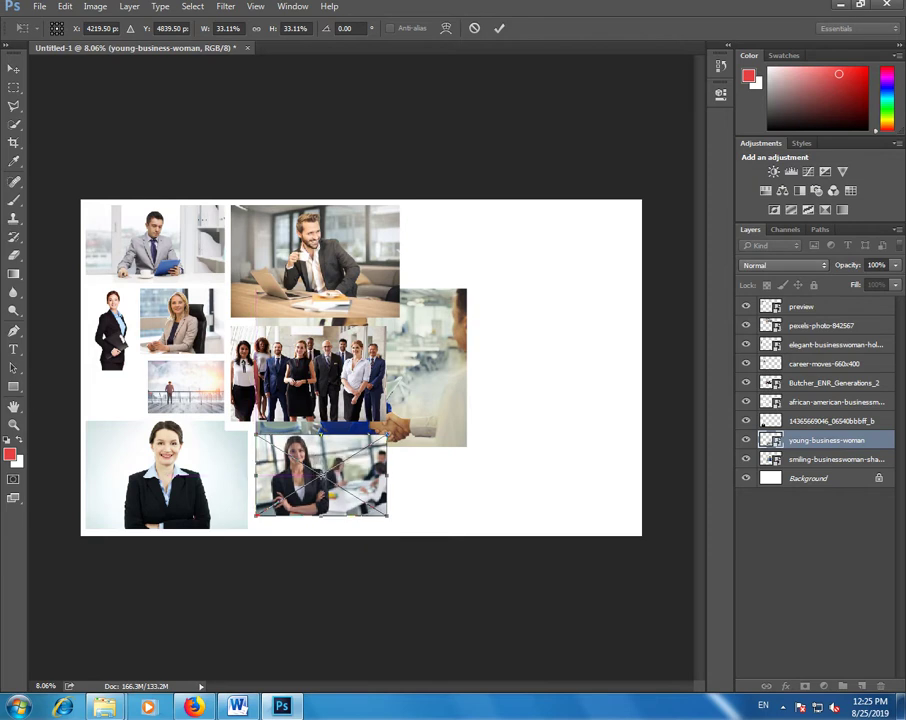
{"action": "left_click_drag", "start_coordinate": [388, 516], "coordinate": [407, 528]}
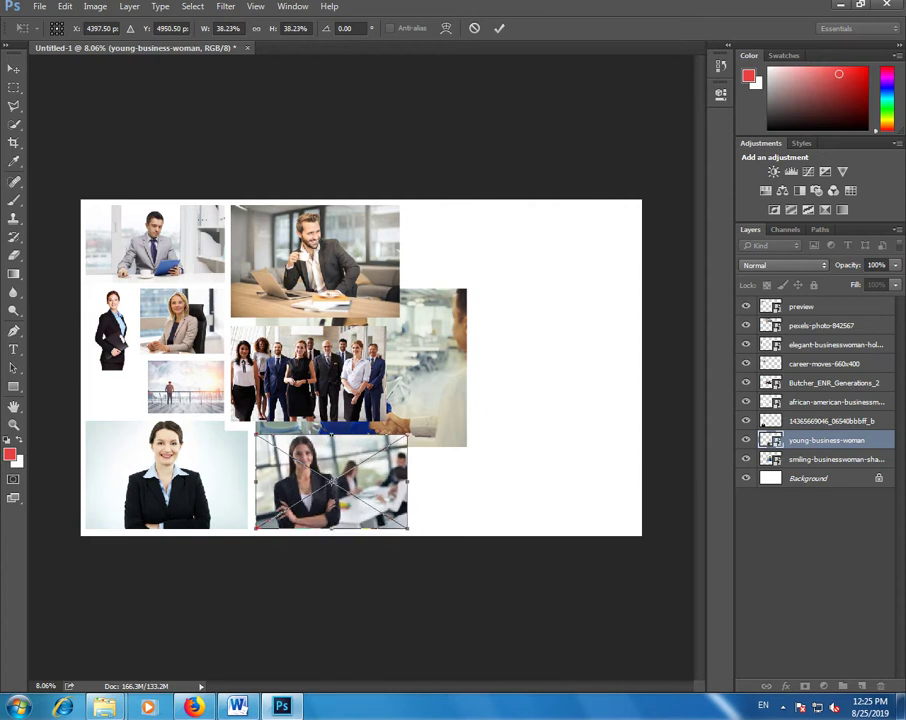
{"action": "key", "text": "Return"}
Step: Shrink the handshake photo to a small thumbnail left of the balcony panorama
{"action": "left_click_drag", "start_coordinate": [452, 369], "coordinate": [626, 342]}
{"action": "key", "text": "ctrl+t"}
{"action": "mouse_move", "coordinate": [445, 262]}
{"action": "left_mouse_down"}
{"action": "mouse_move", "coordinate": [605, 381]}
{"action": "mouse_move", "coordinate": [115, 395]}
{"action": "left_mouse_up"}
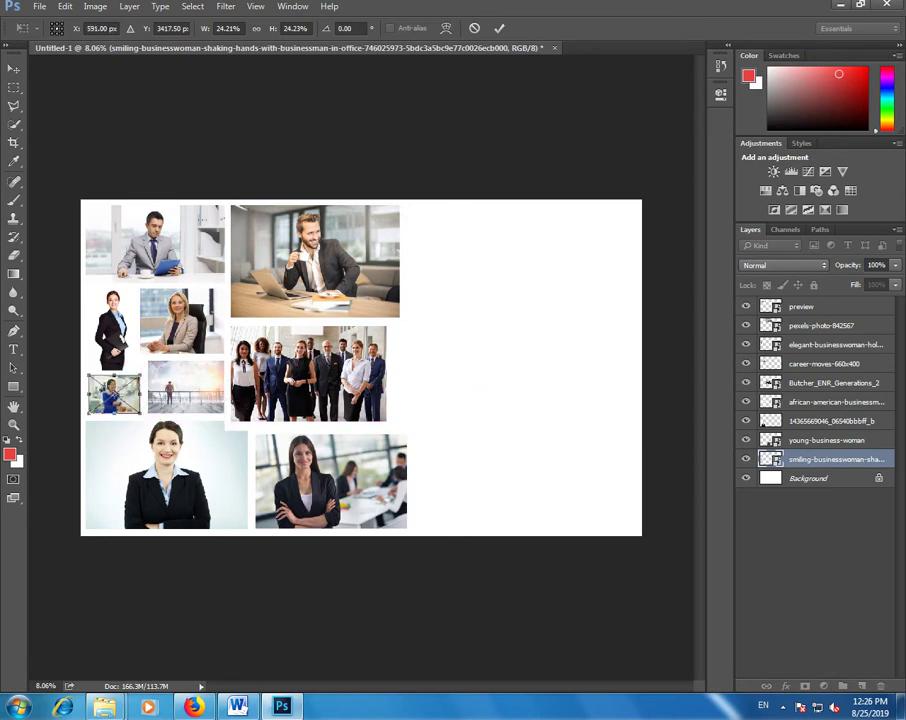
{"action": "key", "text": "Return"}
{"action": "scroll", "coordinate": [390, 460], "scroll_direction": "up", "scroll_amount": 1}
{"action": "scroll", "coordinate": [390, 460], "scroll_direction": "down", "scroll_amount": 1}
{"action": "scroll", "coordinate": [390, 460], "scroll_direction": "up", "scroll_amount": 1}
{"action": "scroll", "coordinate": [390, 460], "scroll_direction": "down", "scroll_amount": 1}
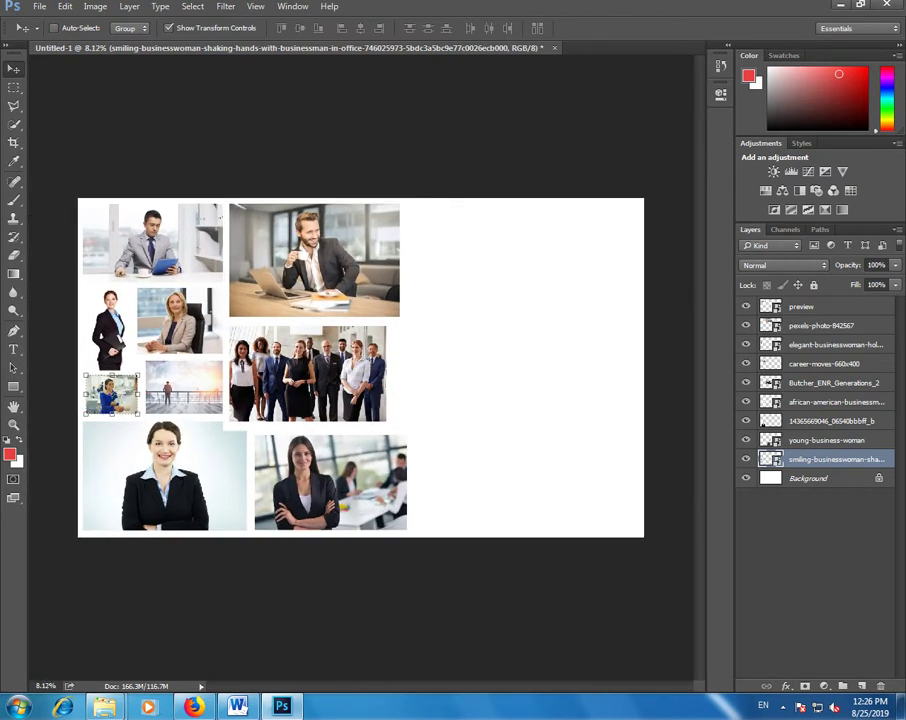
Step: Convert all the collage photo layers into one smart object named preview and rasterize it
{"action": "left_click", "coordinate": [801, 306], "text": "shift"}
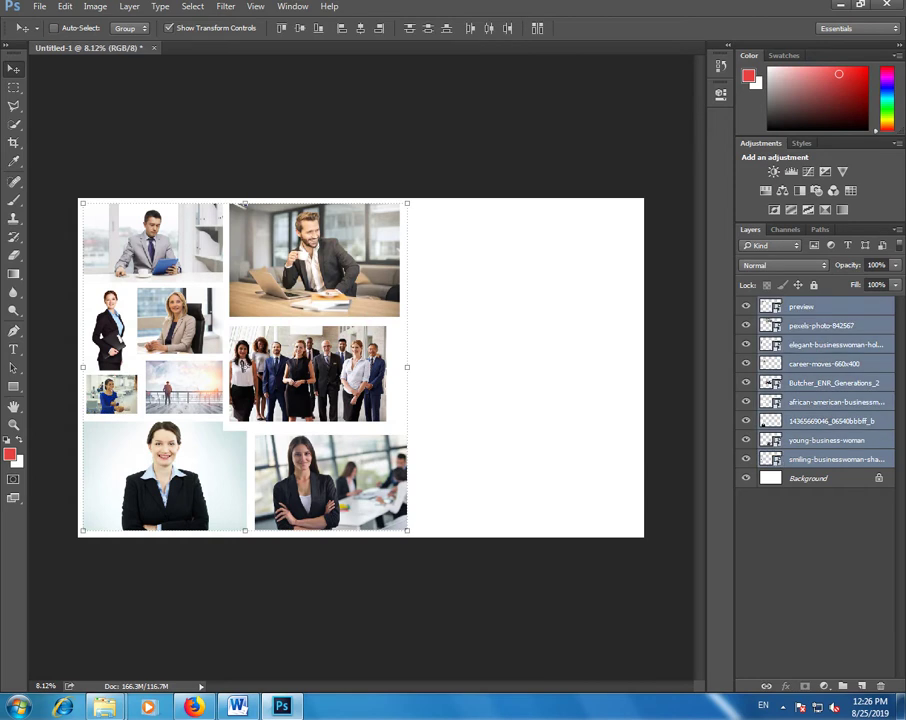
{"action": "right_click", "coordinate": [806, 306]}
{"action": "left_click", "coordinate": [733, 290]}
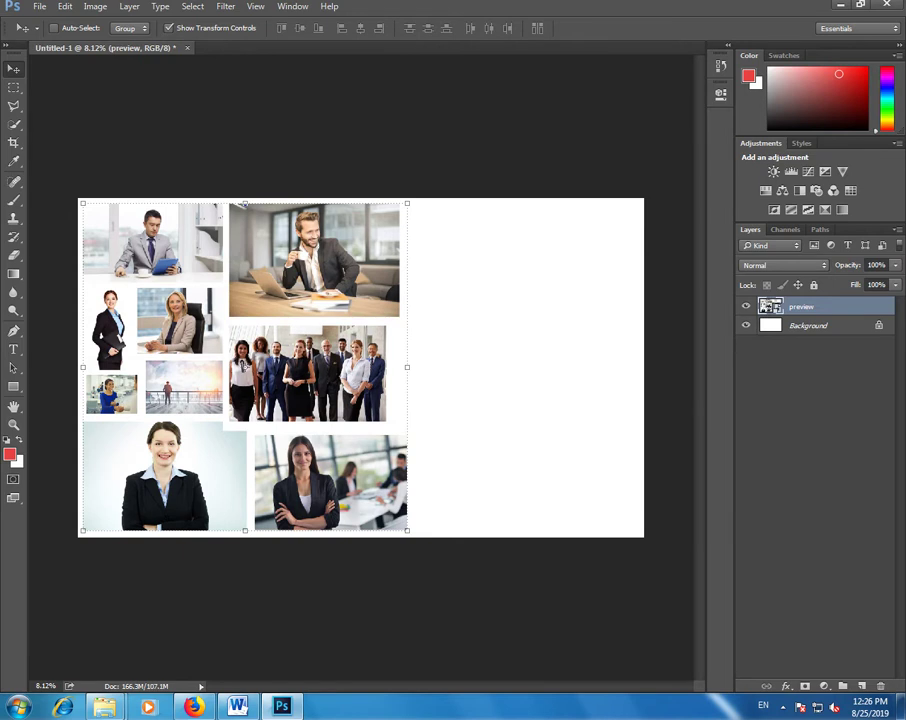
{"action": "right_click", "coordinate": [805, 306]}
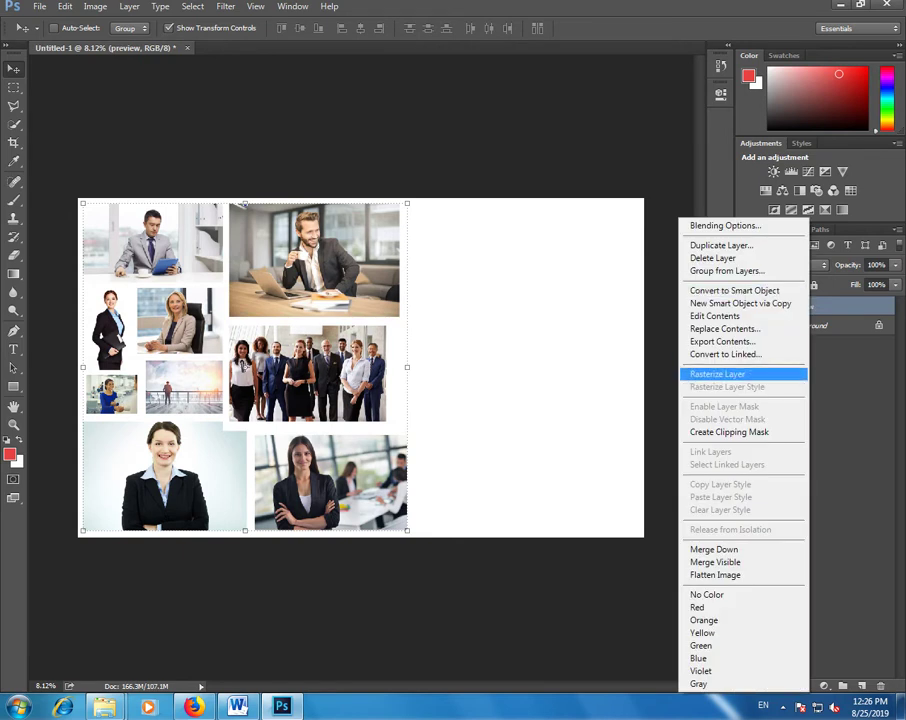
{"action": "left_click", "coordinate": [718, 373]}
{"action": "left_click", "coordinate": [824, 686]}
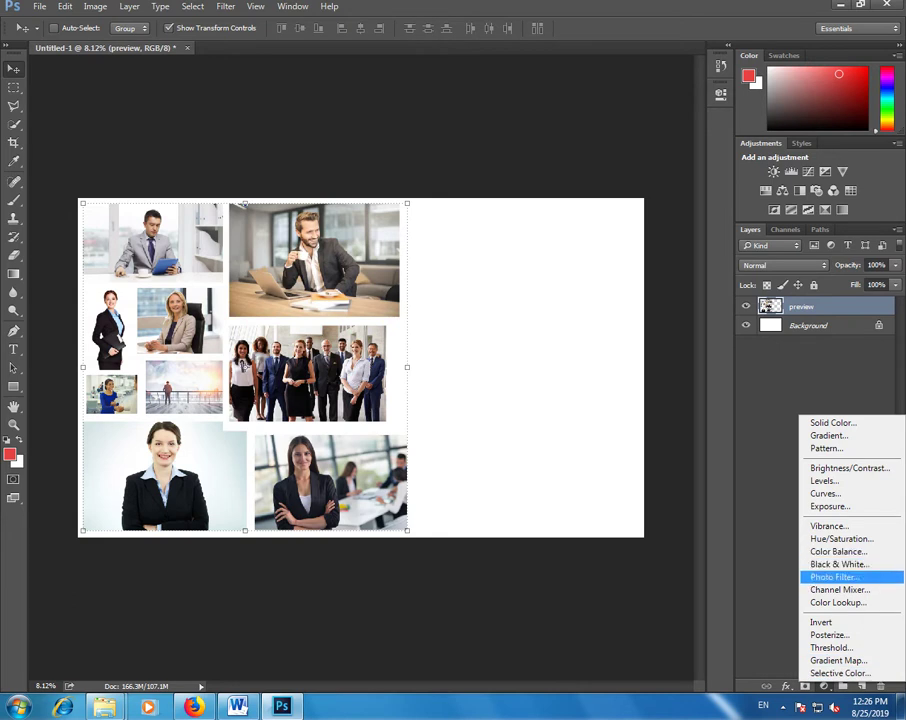
Step: Add a Black & White adjustment over the collage with Reds 50 and Greens 15
{"action": "left_click", "coordinate": [839, 564]}
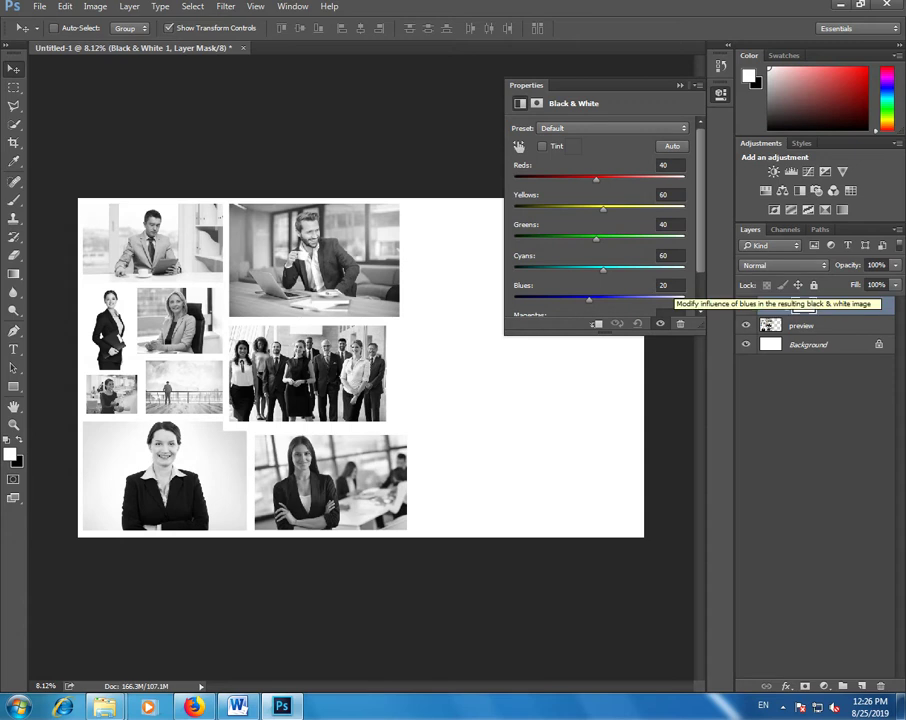
{"action": "left_click_drag", "start_coordinate": [596, 238], "coordinate": [605, 238]}
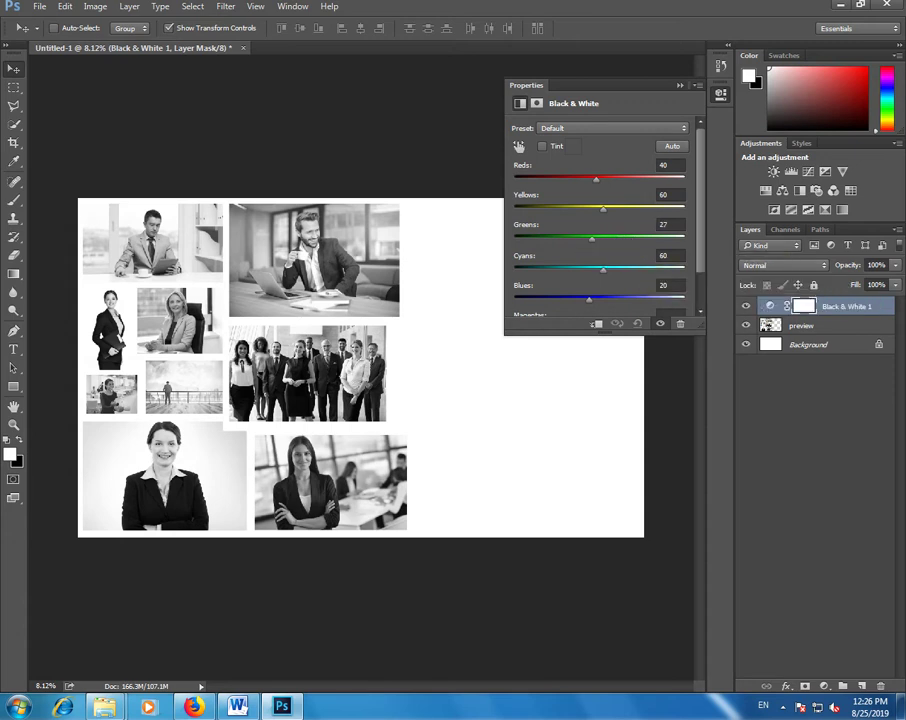
{"action": "mouse_move", "coordinate": [605, 238]}
{"action": "left_mouse_down"}
{"action": "mouse_move", "coordinate": [624, 238]}
{"action": "mouse_move", "coordinate": [587, 238]}
{"action": "left_mouse_up"}
{"action": "mouse_move", "coordinate": [596, 178]}
{"action": "left_mouse_down"}
{"action": "mouse_move", "coordinate": [615, 178]}
{"action": "mouse_move", "coordinate": [599, 178]}
{"action": "left_mouse_up"}
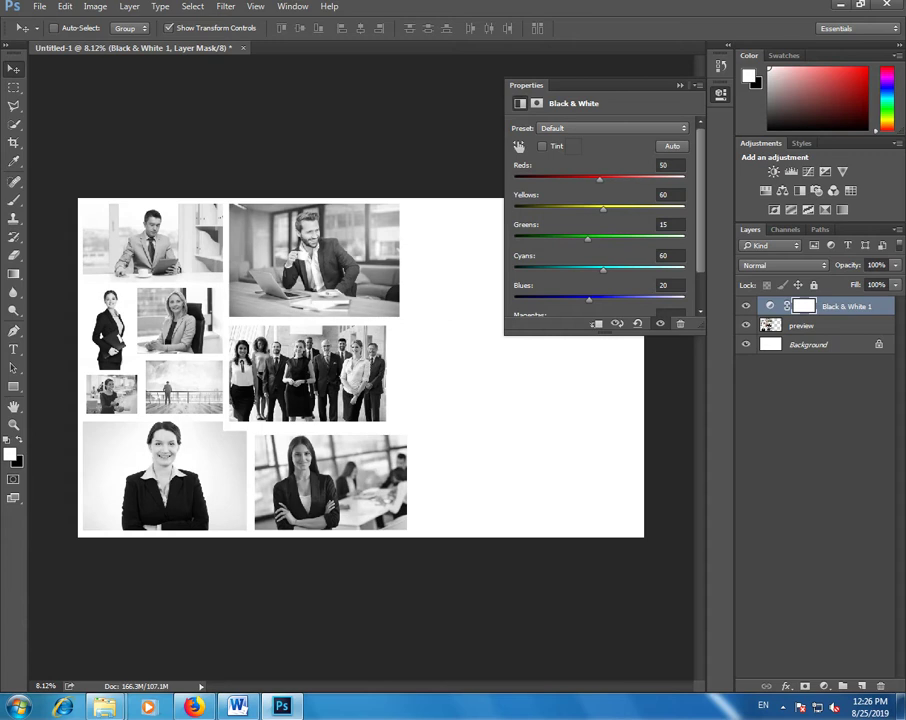
{"action": "left_click", "coordinate": [815, 450]}
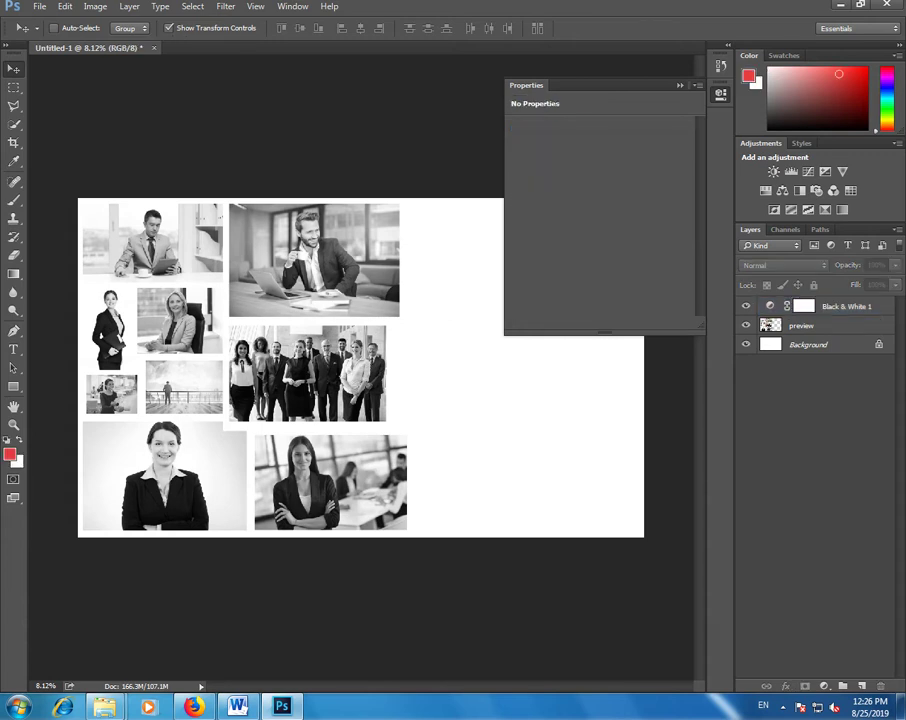
{"action": "left_click", "coordinate": [830, 325]}
Step: Merge the collage and its Black & White adjustment into one smart object
{"action": "left_click", "coordinate": [840, 306], "text": "ctrl"}
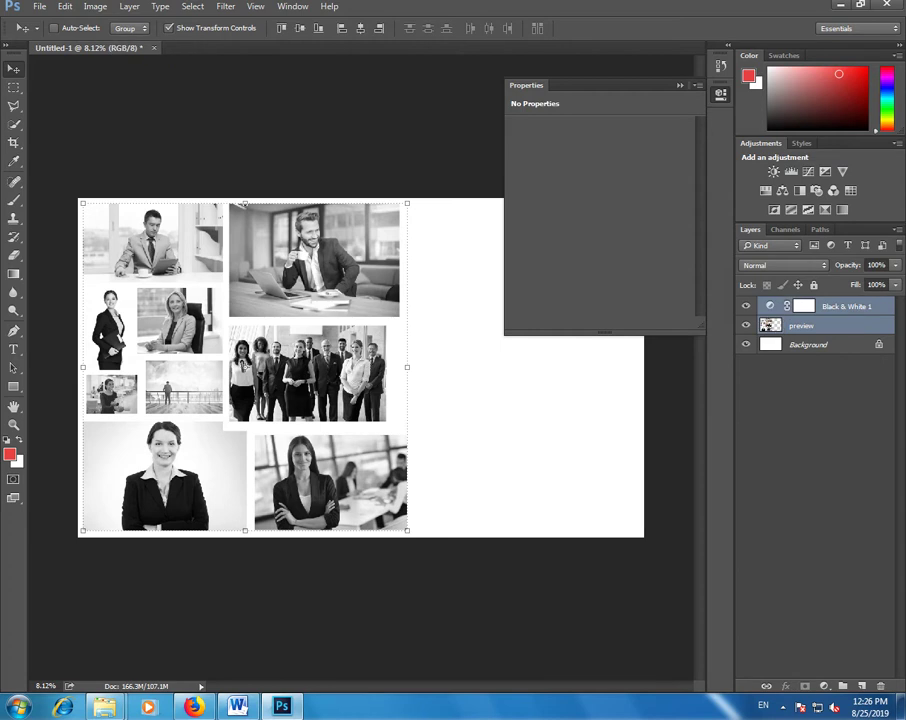
{"action": "right_click", "coordinate": [833, 325]}
{"action": "key", "text": "Escape"}
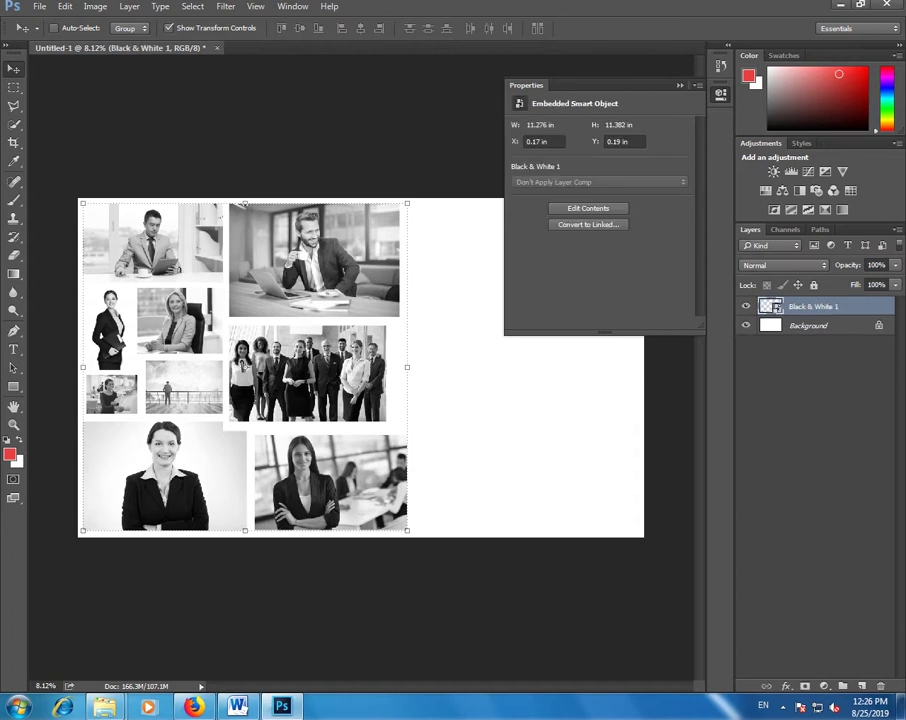
{"action": "left_click", "coordinate": [482, 60]}
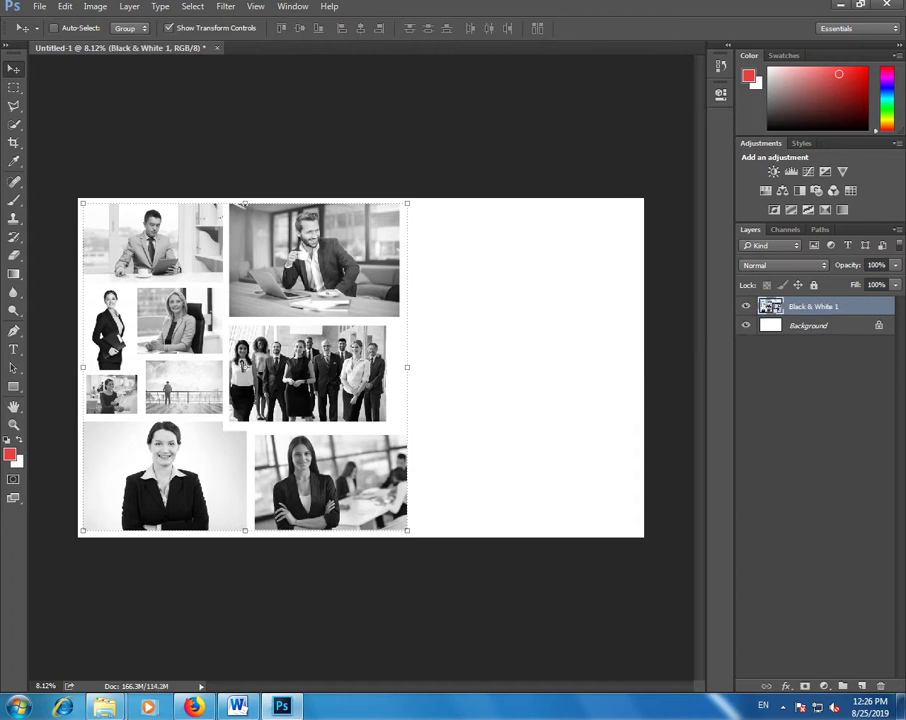
Step: Fade the combined collage layer to 12% opacity
{"action": "left_click", "coordinate": [895, 265]}
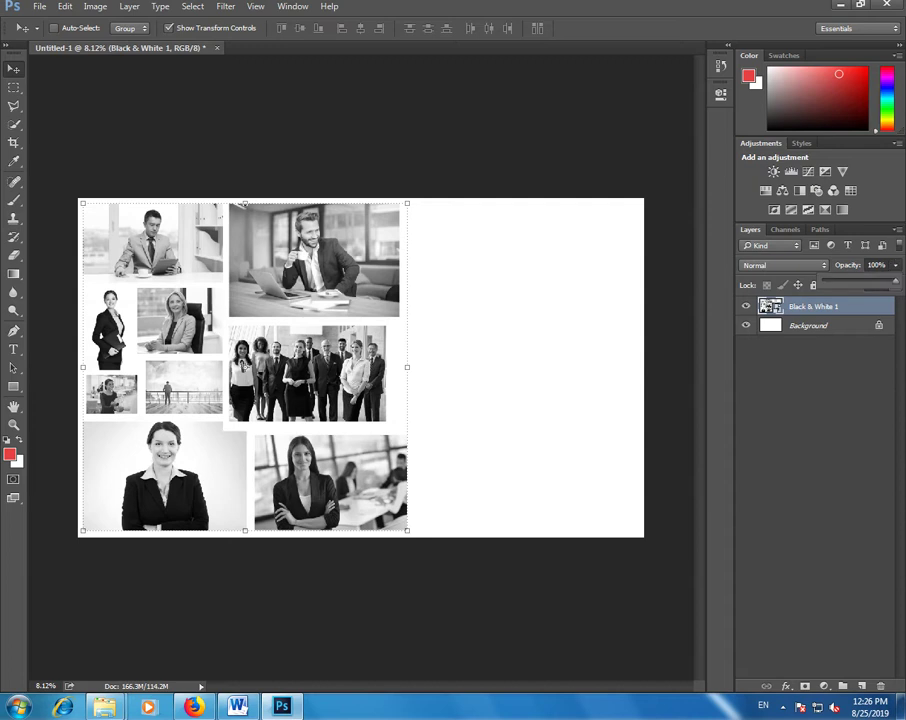
{"action": "left_click_drag", "start_coordinate": [875, 284], "coordinate": [833, 283]}
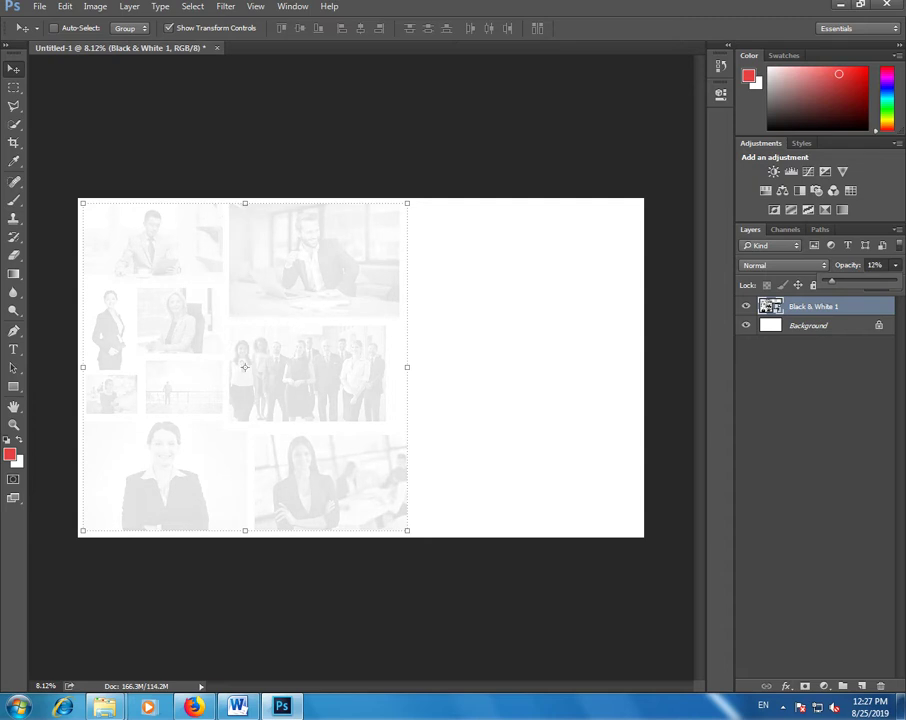
{"action": "left_click", "coordinate": [815, 450]}
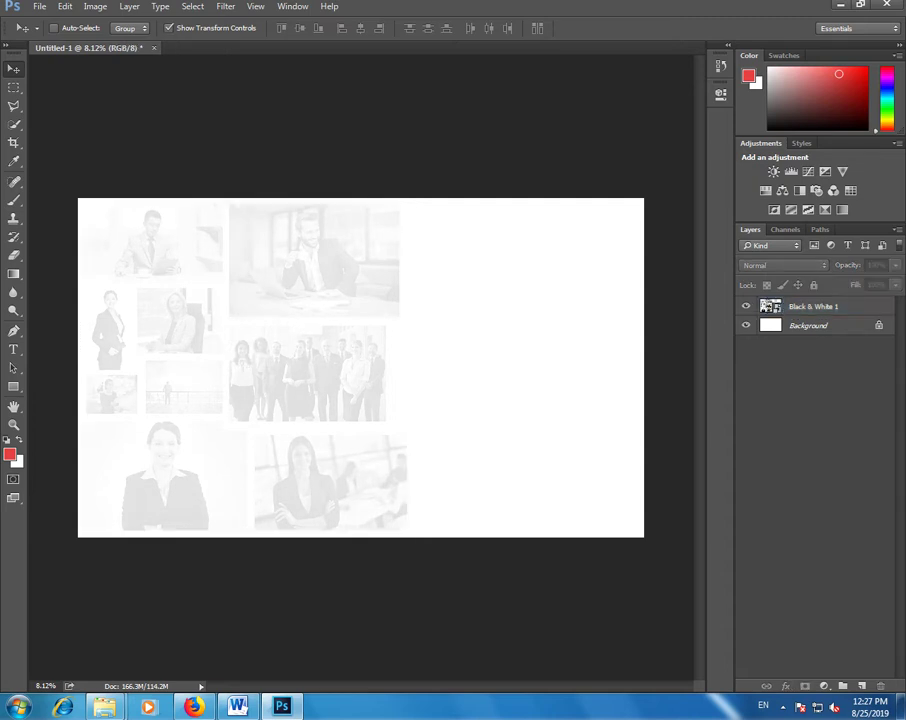
{"action": "key", "text": "u"}
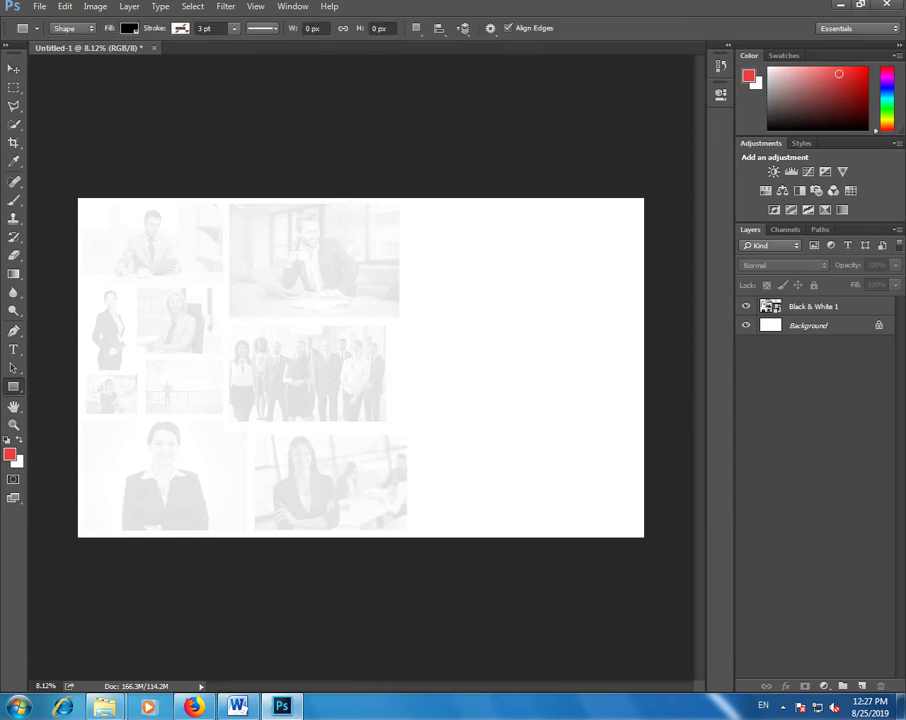
Step: Draw a black rectangle spanning the canvas's right side top to bottom, overlapping the collage edge
{"action": "left_click_drag", "start_coordinate": [395, 188], "coordinate": [646, 540]}
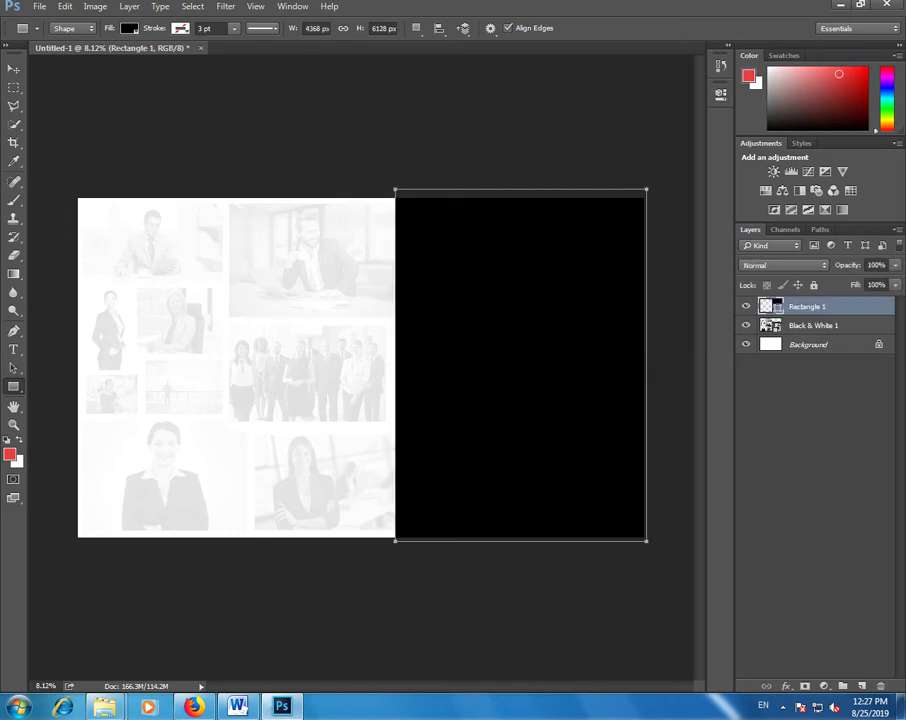
{"action": "key", "text": "v"}
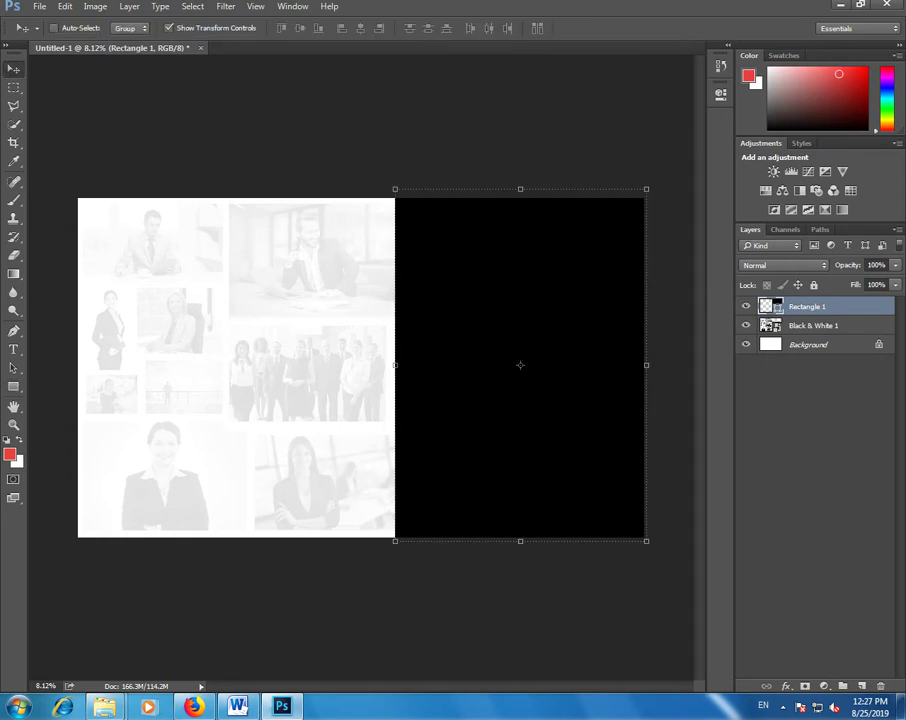
{"action": "left_click_drag", "start_coordinate": [520, 188], "coordinate": [520, 198]}
{"action": "left_click_drag", "start_coordinate": [646, 369], "coordinate": [644, 369]}
{"action": "left_click_drag", "start_coordinate": [520, 541], "coordinate": [520, 537]}
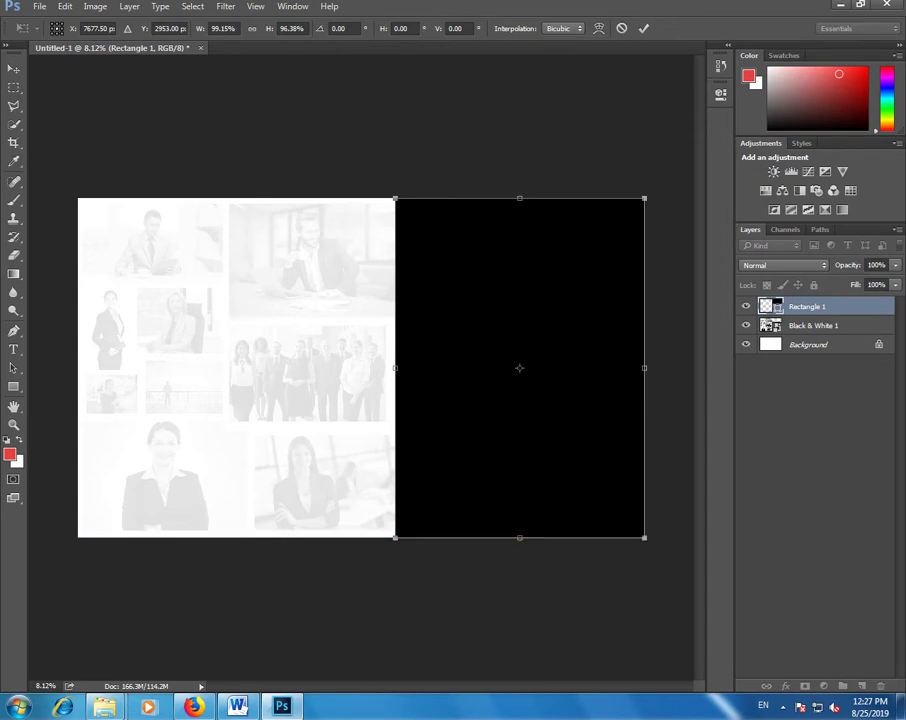
{"action": "left_click_drag", "start_coordinate": [395, 368], "coordinate": [385, 368]}
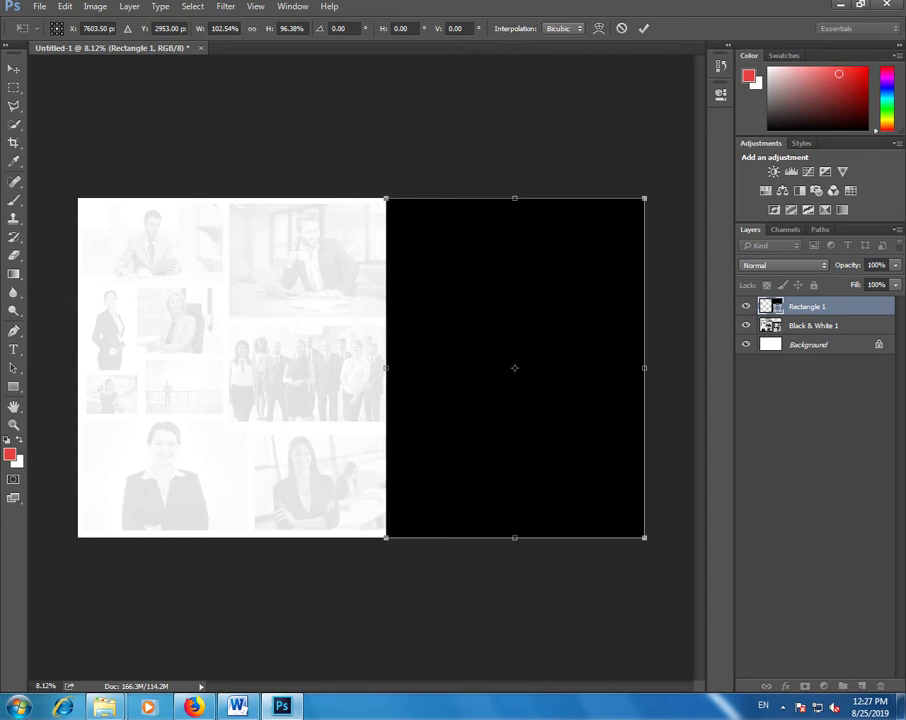
{"action": "key", "text": "Return"}
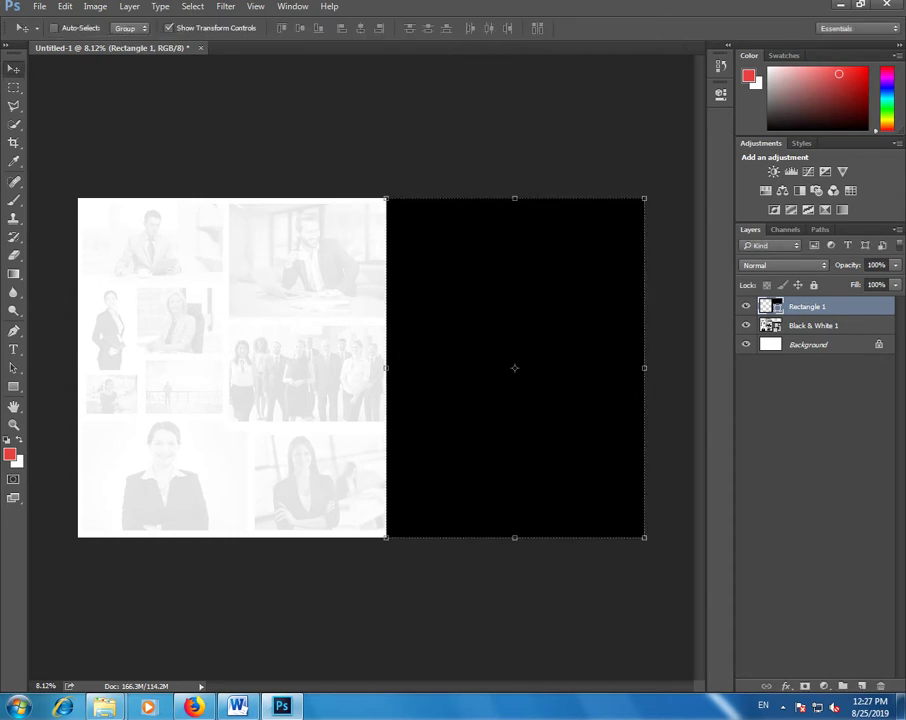
Step: Fill Rectangle 1 with dark grey #1f1f1f and adjust its left edge to meet the collage
{"action": "double_click", "coordinate": [765, 306]}
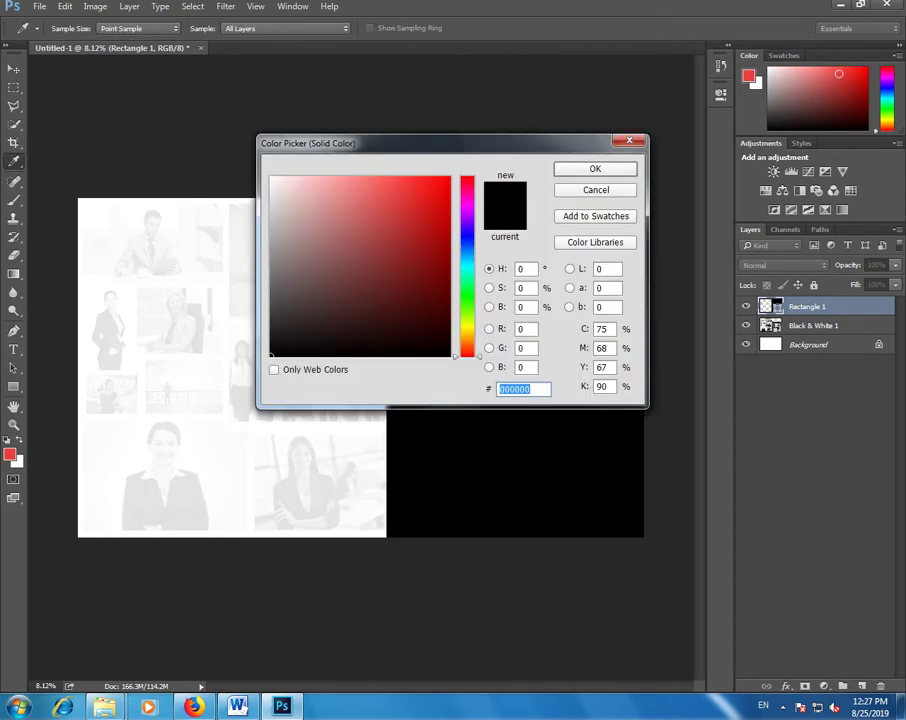
{"action": "left_click_drag", "start_coordinate": [400, 143], "coordinate": [222, 105]}
{"action": "left_click", "coordinate": [94, 268]}
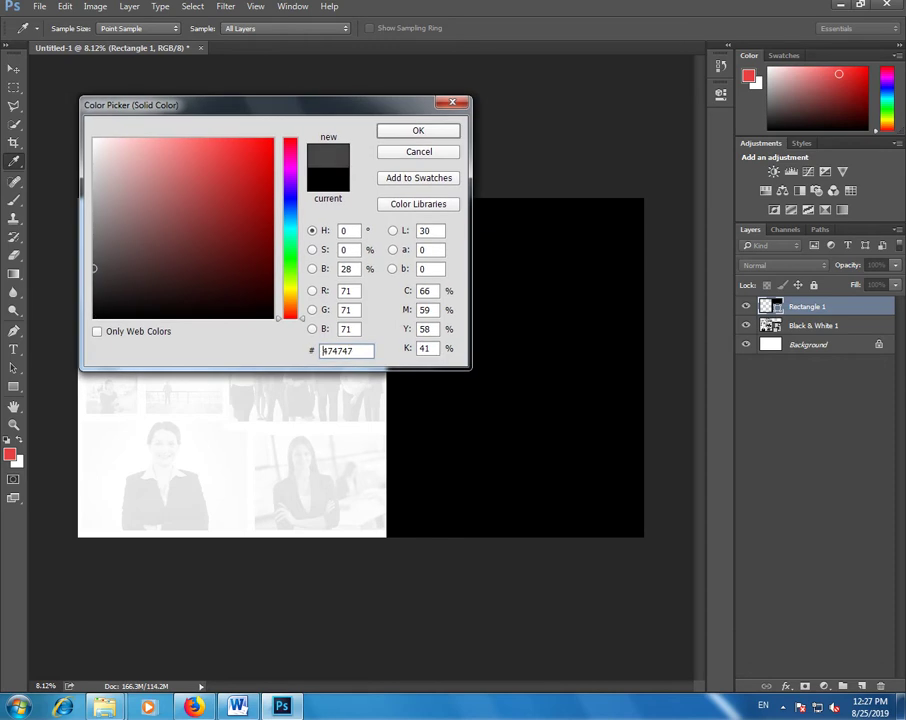
{"action": "left_click_drag", "start_coordinate": [94, 268], "coordinate": [94, 290]}
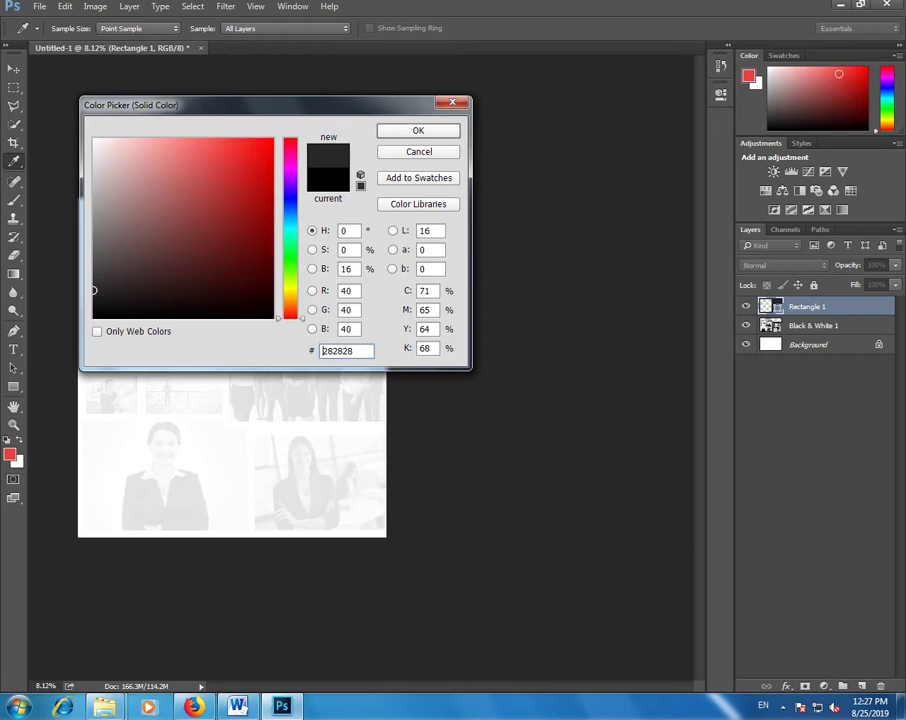
{"action": "left_click_drag", "start_coordinate": [94, 290], "coordinate": [94, 285]}
{"action": "mouse_move", "coordinate": [94, 285]}
{"action": "left_mouse_down"}
{"action": "mouse_move", "coordinate": [94, 304]}
{"action": "mouse_move", "coordinate": [94, 296]}
{"action": "left_mouse_up"}
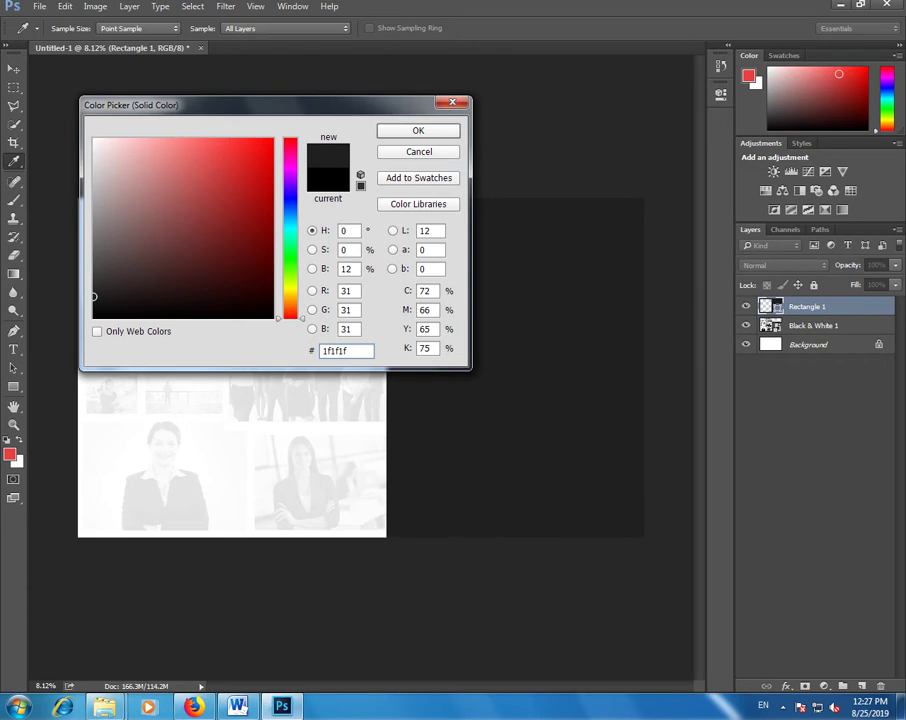
{"action": "key", "text": "Return"}
{"action": "key", "text": "v"}
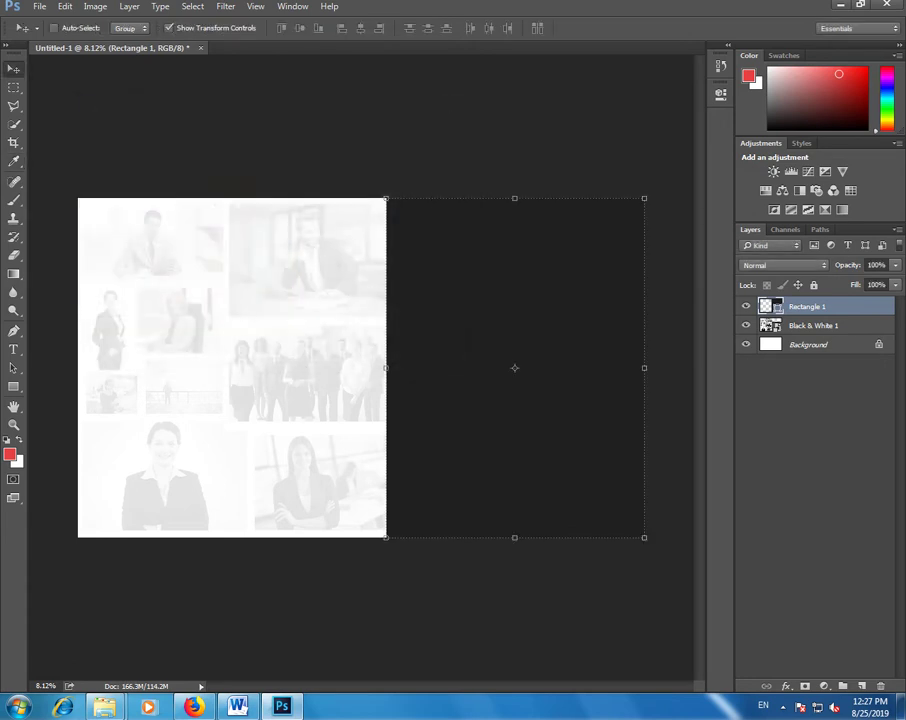
{"action": "left_click_drag", "start_coordinate": [386, 367], "coordinate": [388, 367]}
{"action": "key", "text": "Return"}
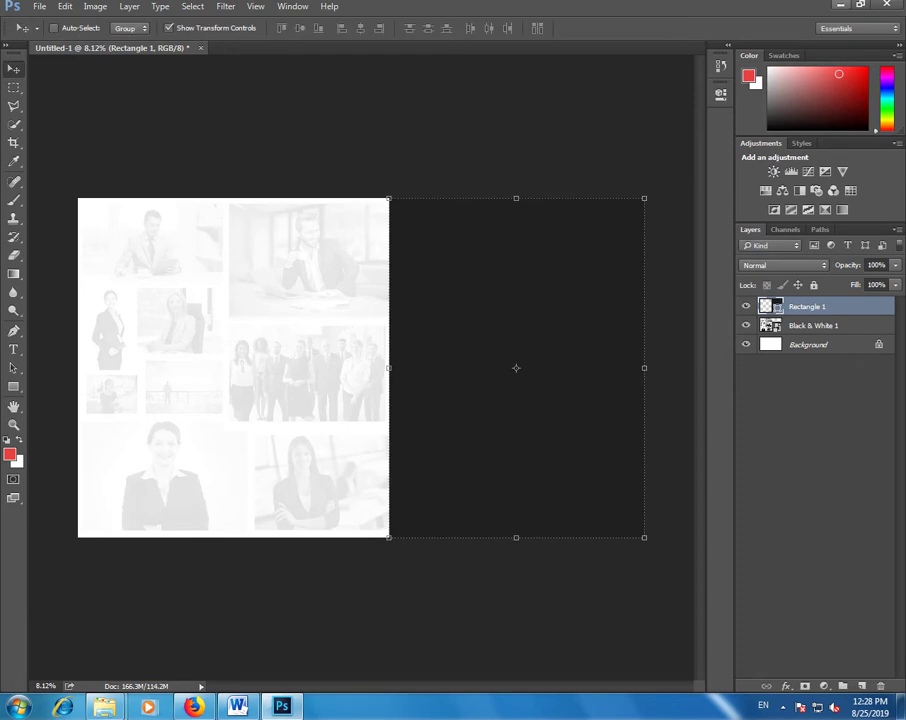
Step: Place the businessman photo from the downloads folder at the collage's bottom-left
{"action": "left_click", "coordinate": [860, 4]}
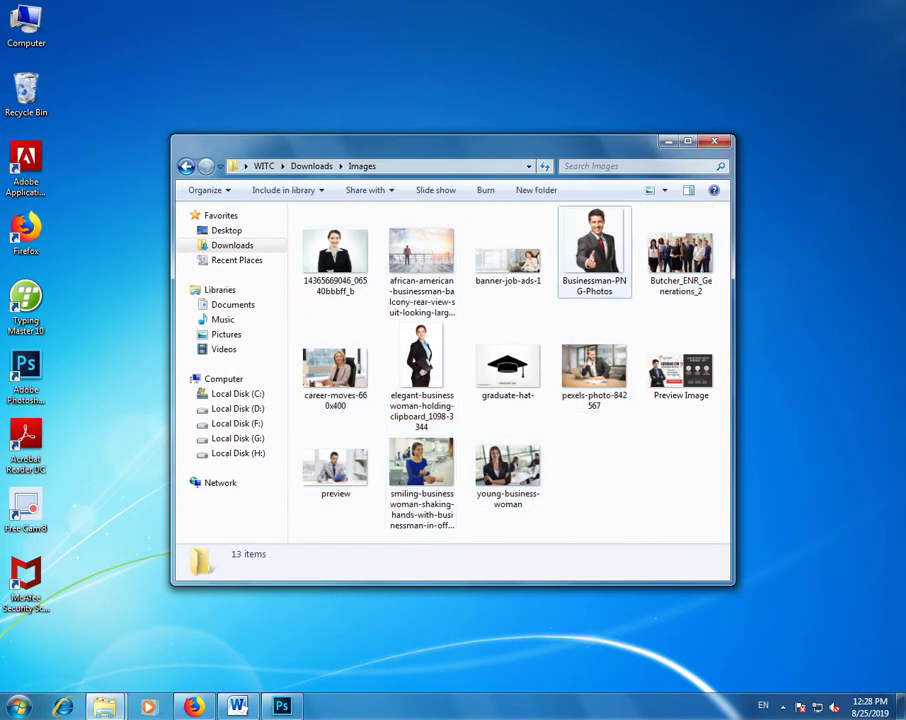
{"action": "left_click_drag", "start_coordinate": [594, 245], "coordinate": [285, 703]}
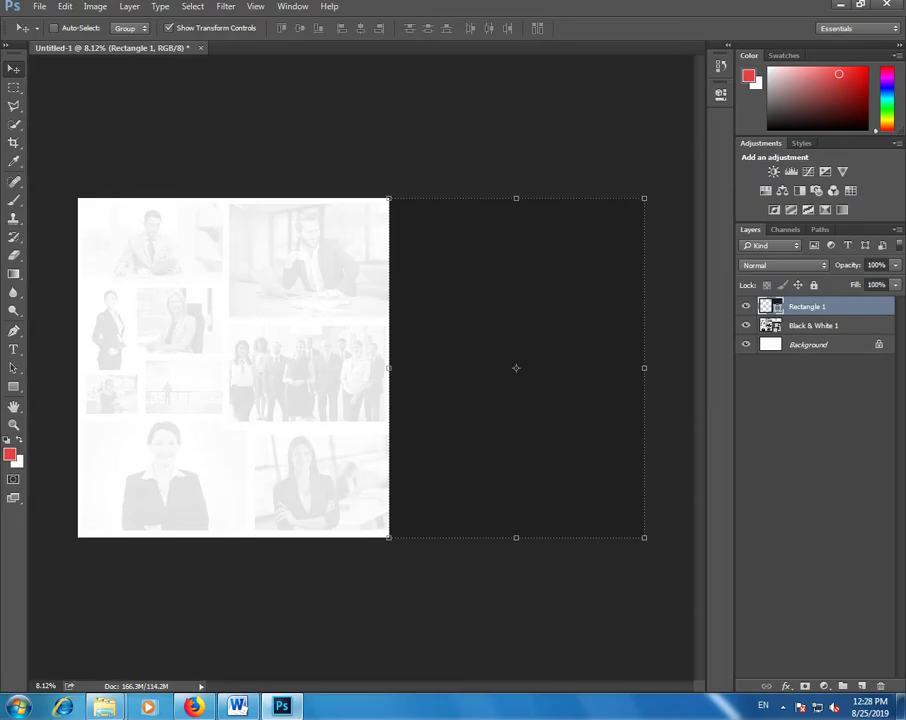
{"action": "left_click_drag", "start_coordinate": [285, 703], "coordinate": [361, 367]}
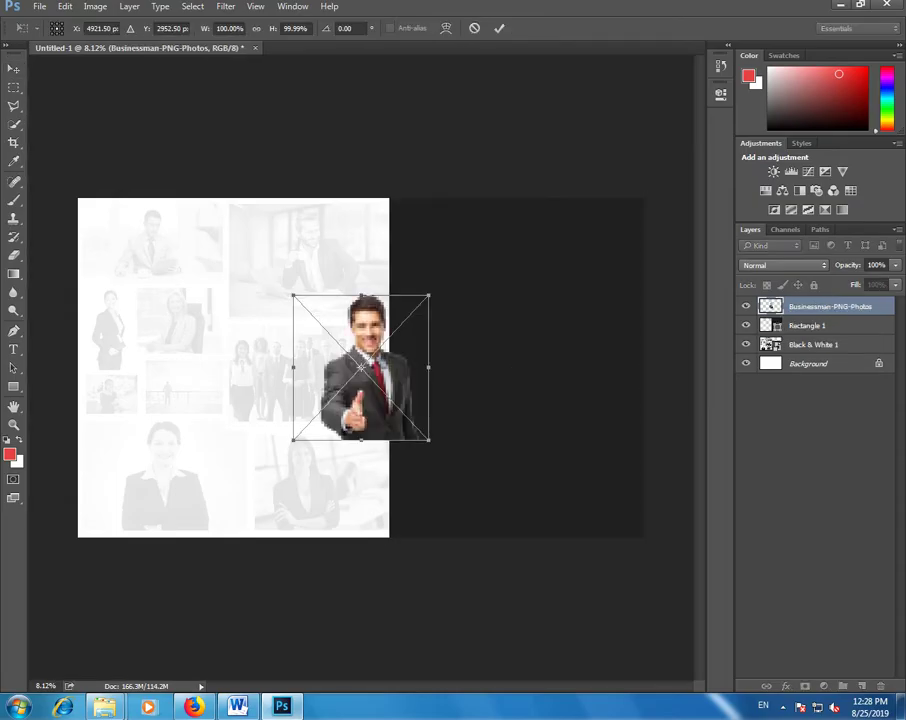
{"action": "left_click_drag", "start_coordinate": [293, 296], "coordinate": [273, 231]}
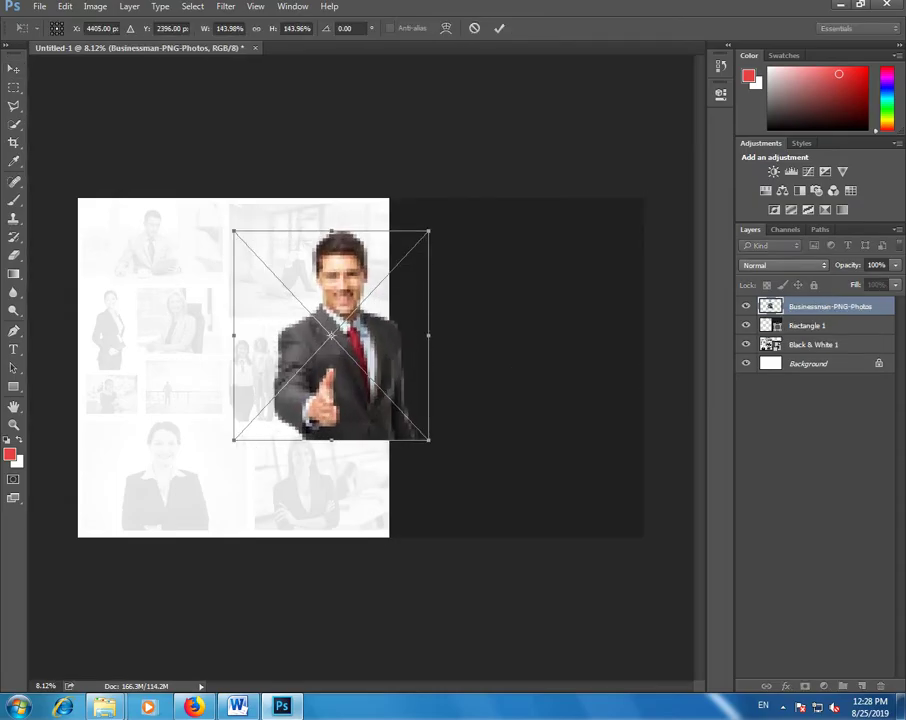
{"action": "key", "text": "Return"}
{"action": "mouse_move", "coordinate": [368, 365]}
{"action": "left_mouse_down"}
{"action": "mouse_move", "coordinate": [185, 462]}
{"action": "mouse_move", "coordinate": [165, 432]}
{"action": "left_mouse_up"}
Step: Enlarge the businessman cut-out and rest it on the canvas's bottom edge
{"action": "key", "text": "ctrl+t"}
{"action": "mouse_move", "coordinate": [150, 327]}
{"action": "left_mouse_down"}
{"action": "mouse_move", "coordinate": [150, 278]}
{"action": "mouse_move", "coordinate": [150, 317]}
{"action": "left_mouse_up"}
{"action": "key", "text": "Return"}
{"action": "left_click", "coordinate": [165, 432]}
{"action": "left_click_drag", "start_coordinate": [235, 327], "coordinate": [334, 238]}
{"action": "mouse_move", "coordinate": [254, 399]}
{"action": "left_mouse_down"}
{"action": "mouse_move", "coordinate": [240, 418]}
{"action": "mouse_move", "coordinate": [217, 425]}
{"action": "left_mouse_up"}
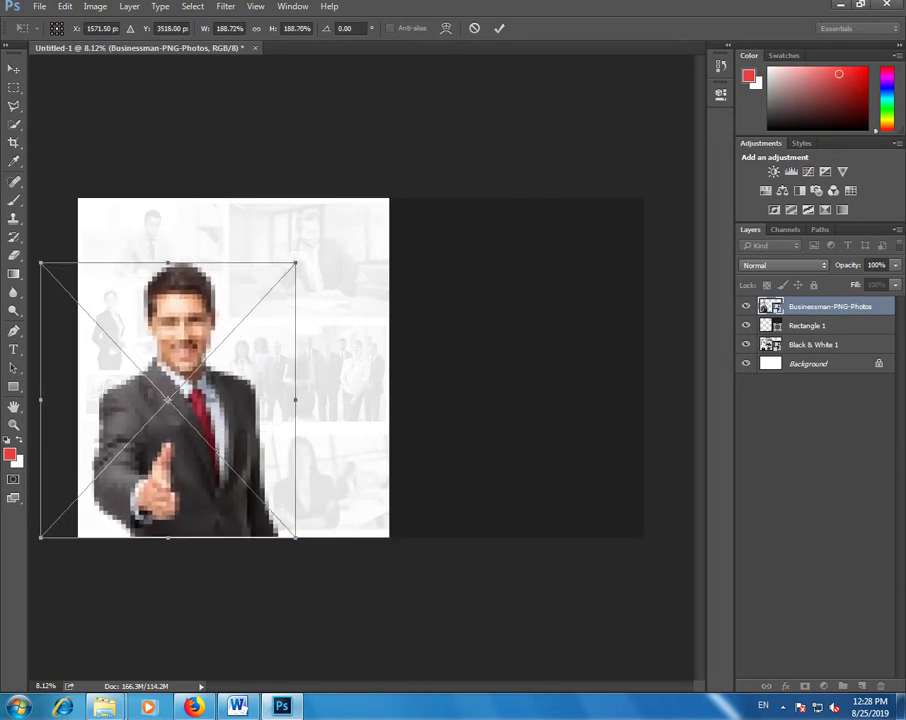
{"action": "left_click_drag", "start_coordinate": [295, 263], "coordinate": [297, 261]}
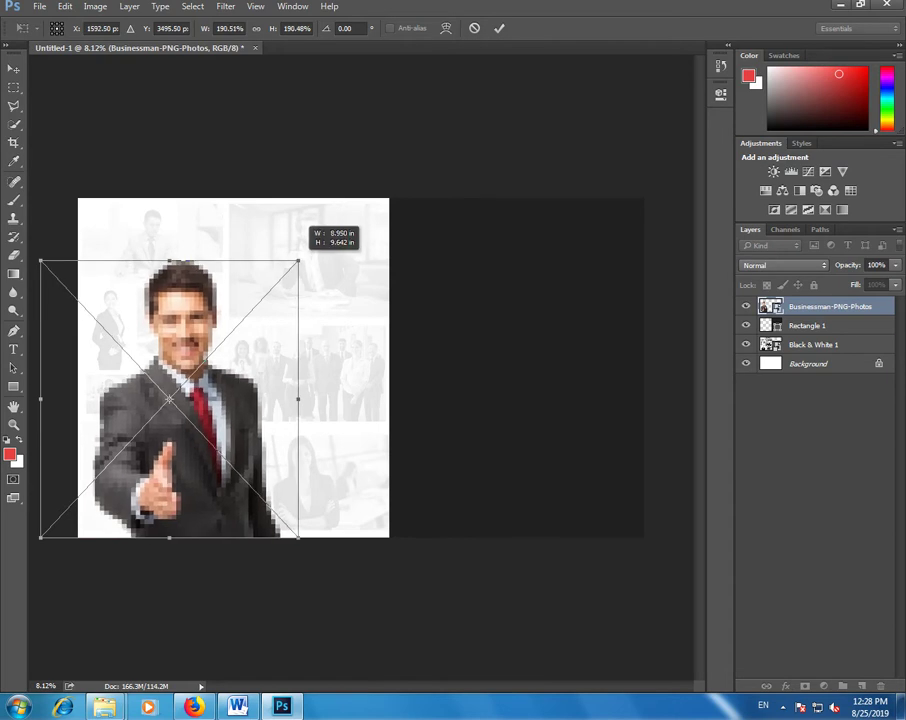
{"action": "key", "text": "Return"}
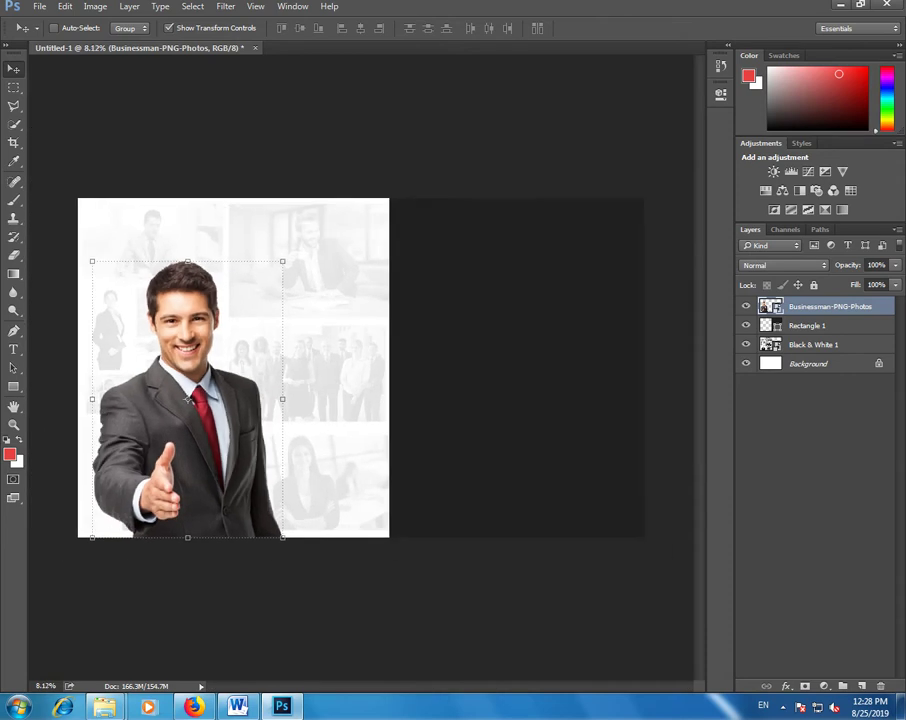
{"action": "left_click_drag", "start_coordinate": [188, 399], "coordinate": [228, 452]}
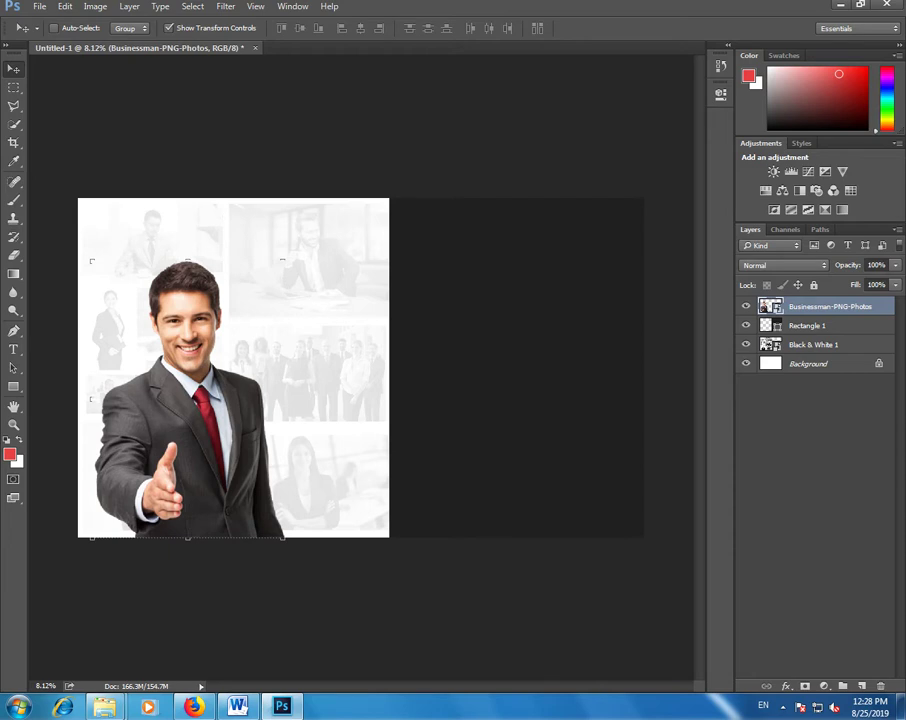
{"action": "left_click", "coordinate": [194, 707]}
Step: Select the first Sinhala headline word ඔබගේ in the Word notes, then return to Photoshop
{"action": "left_click", "coordinate": [282, 707]}
{"action": "left_click", "coordinate": [237, 707]}
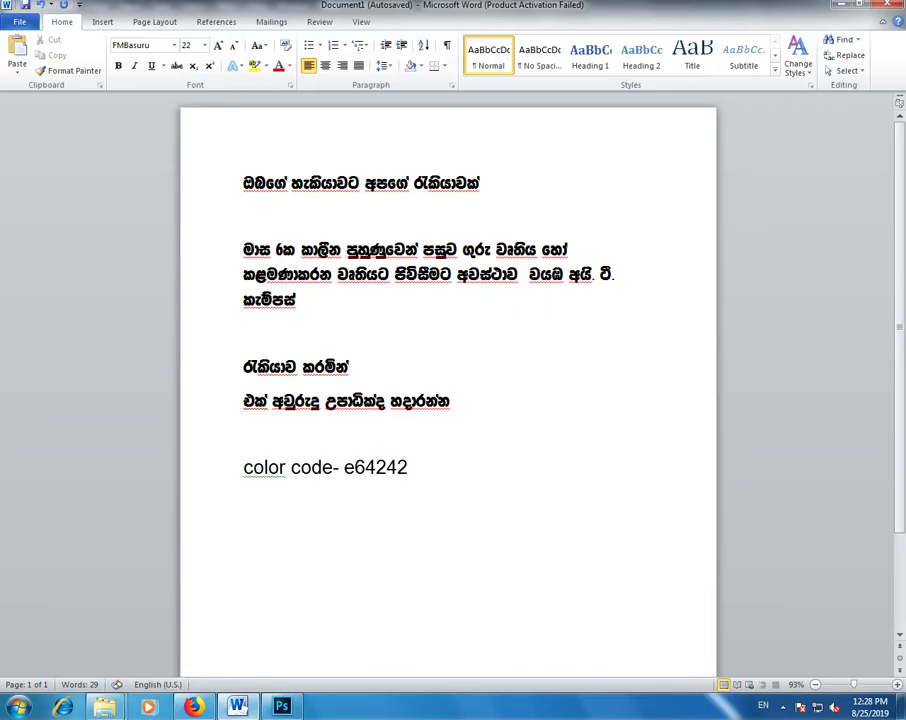
{"action": "left_click_drag", "start_coordinate": [361, 183], "coordinate": [303, 183]}
{"action": "left_click", "coordinate": [288, 183]}
{"action": "double_click", "coordinate": [266, 183]}
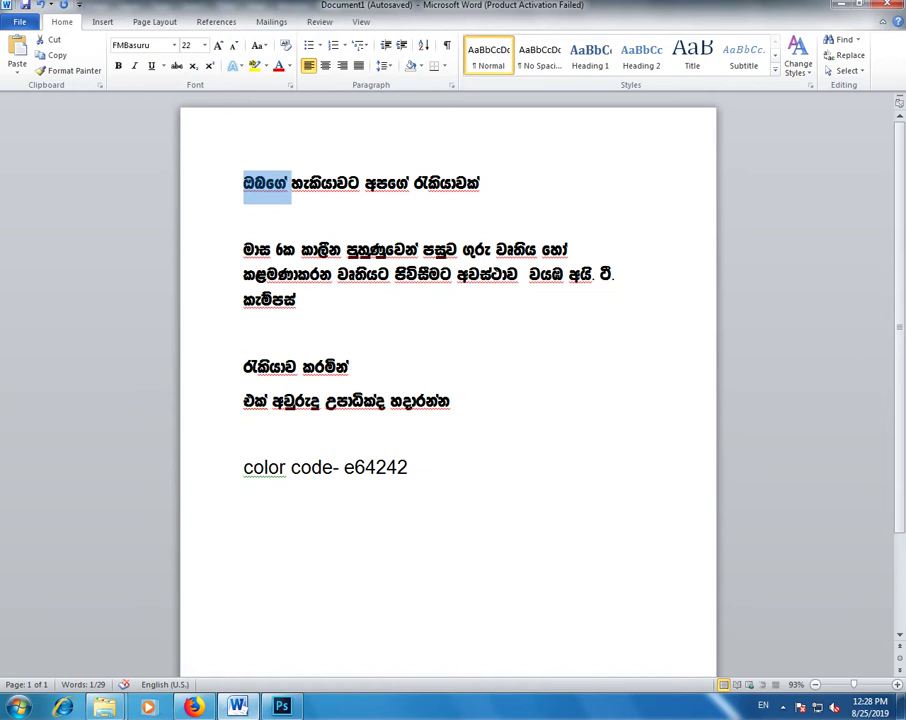
{"action": "left_click", "coordinate": [282, 707]}
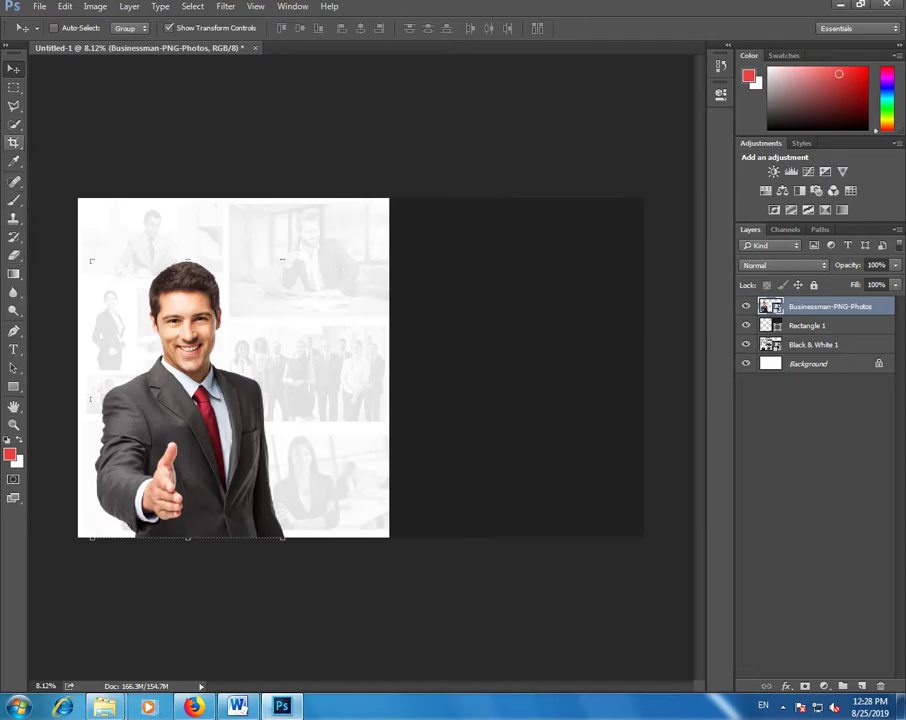
Step: Add a text layer near the canvas top using the FMBasuru font
{"action": "left_click", "coordinate": [13, 349]}
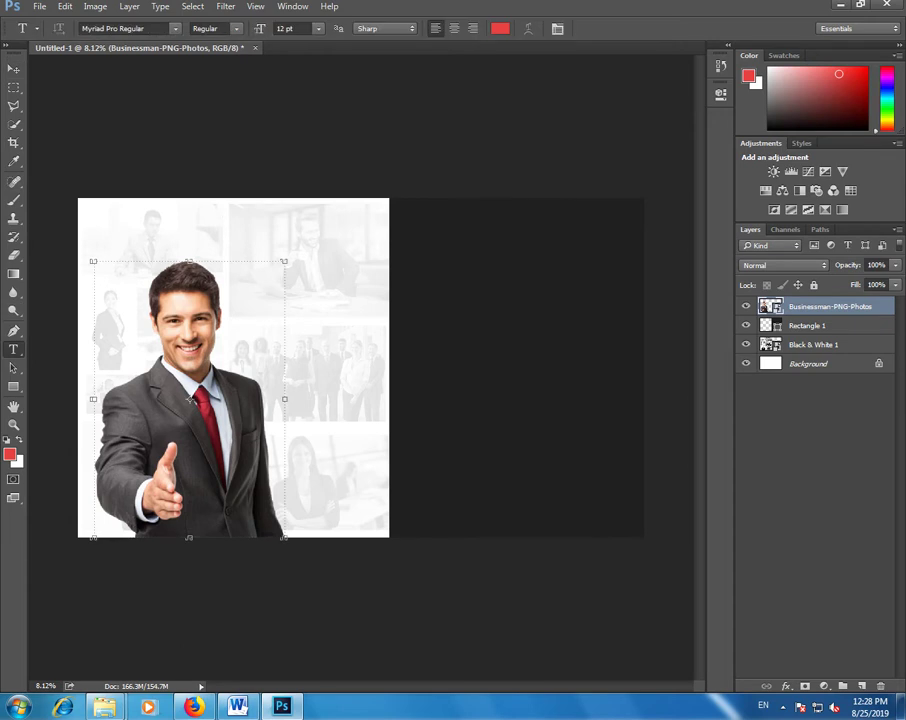
{"action": "left_click", "coordinate": [174, 218]}
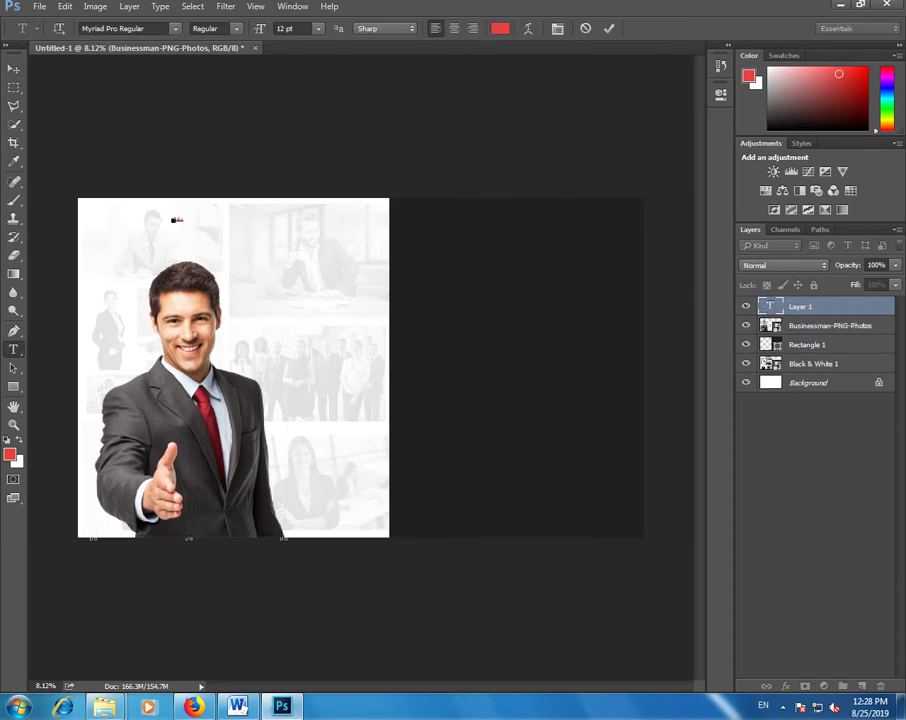
{"action": "key", "text": "ctrl+a"}
{"action": "left_click", "coordinate": [115, 28]}
{"action": "type", "text": "fm"}
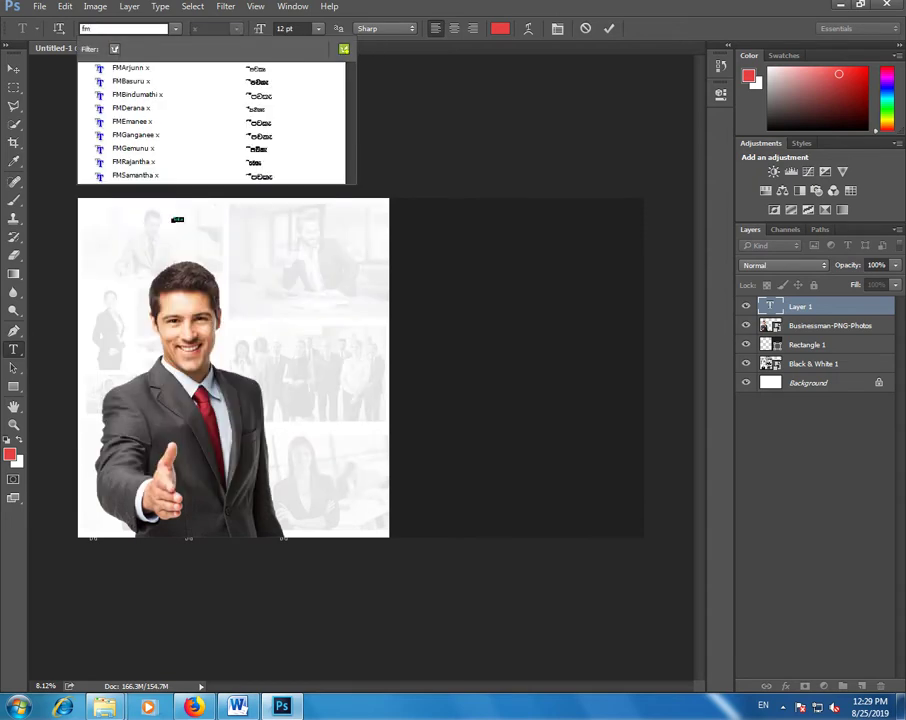
{"action": "key", "text": "Down"}
{"action": "key", "text": "Return"}
{"action": "left_click_drag", "start_coordinate": [260, 28], "coordinate": [330, 28]}
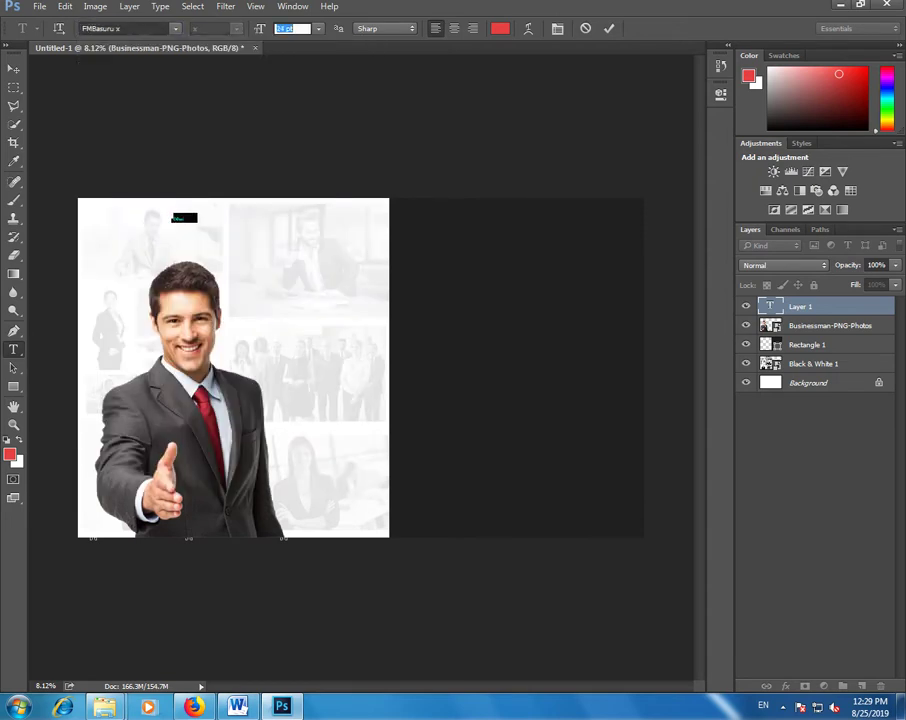
{"action": "type", "text": "85"}
{"action": "left_click", "coordinate": [223, 222]}
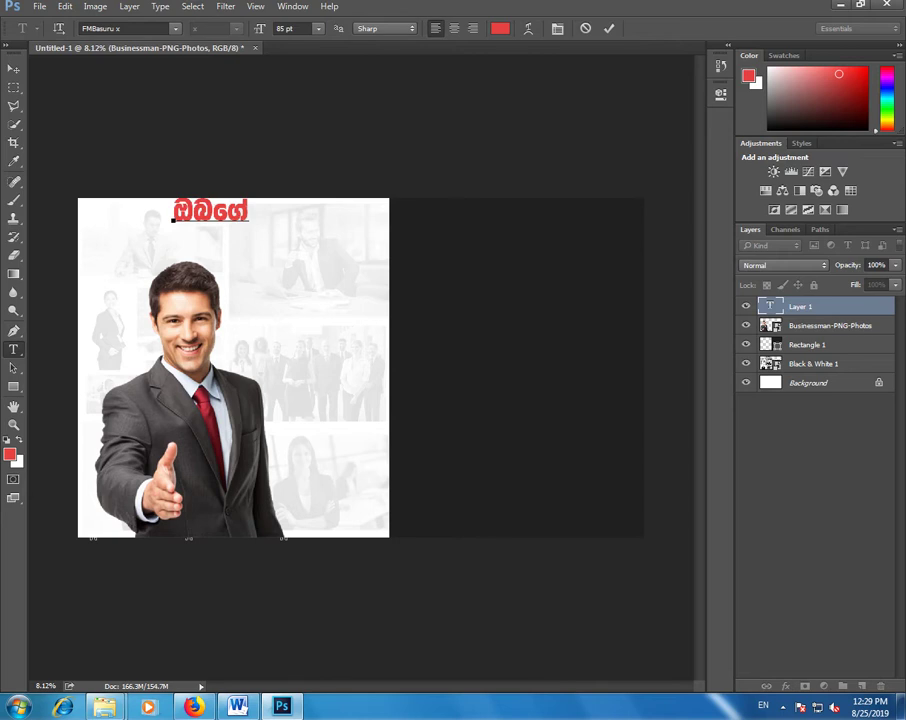
Step: Colour the headline word near-black #1f1f1f
{"action": "key", "text": "ctrl+a"}
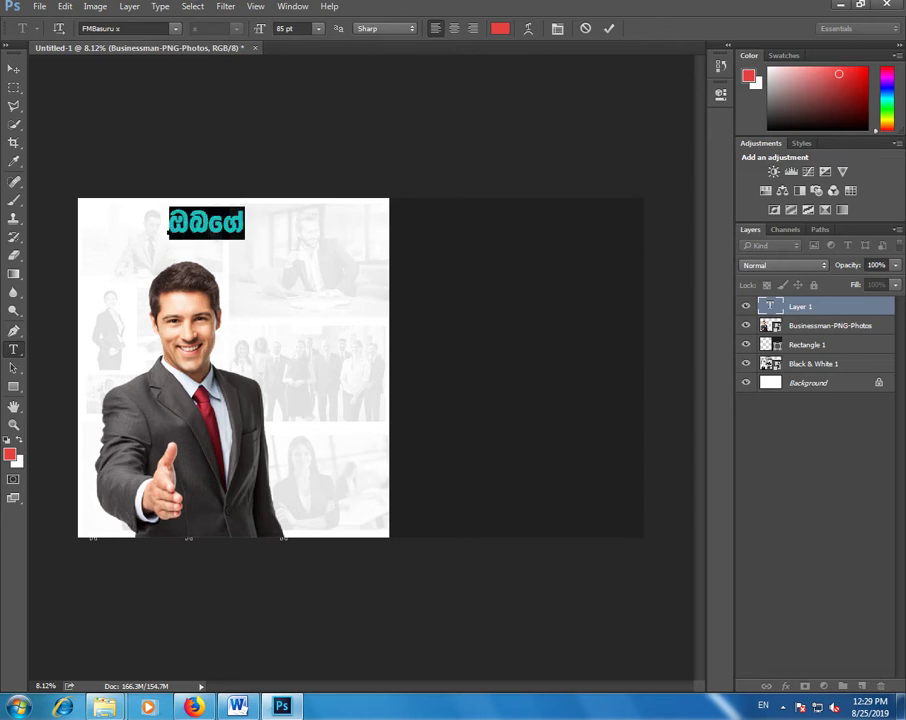
{"action": "left_click", "coordinate": [500, 28]}
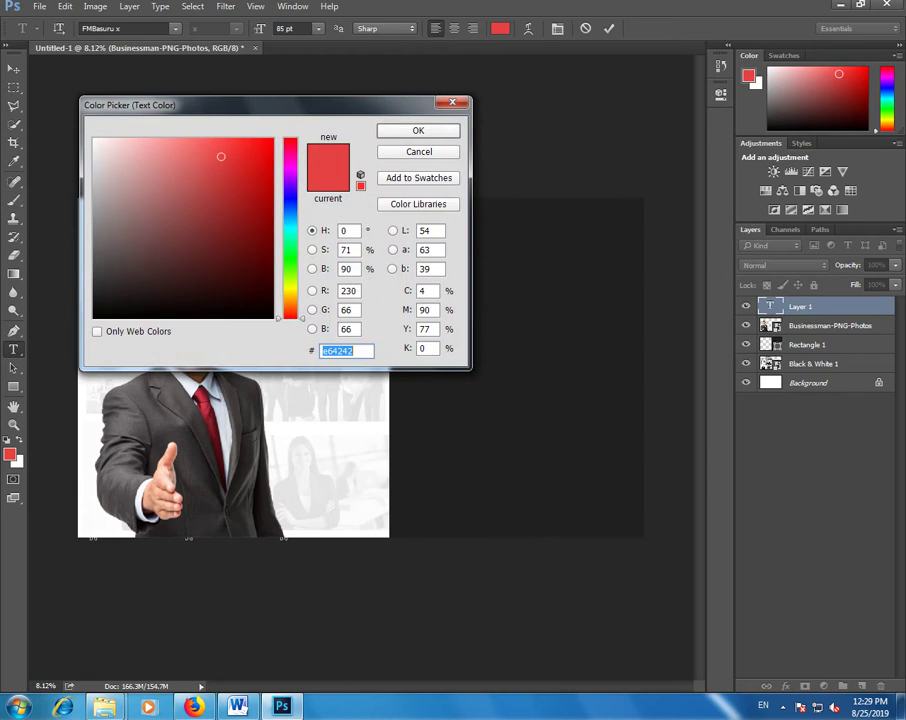
{"action": "type", "text": "1f1f1f"}
{"action": "key", "text": "Return"}
{"action": "key", "text": "Right"}
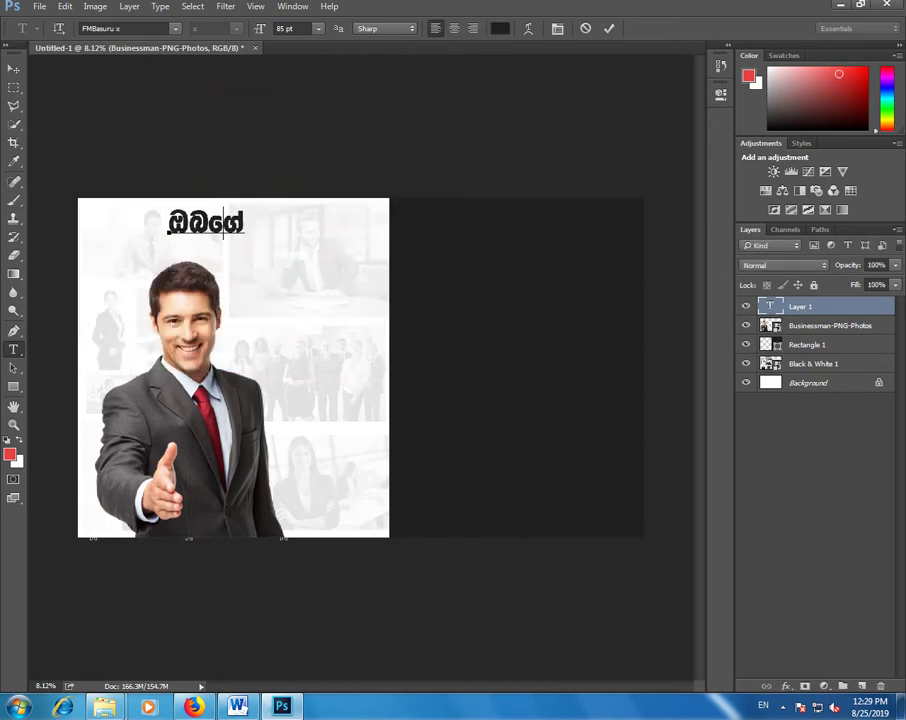
Step: Enlarge the word to 140 pt and nudge it into place above the businessman
{"action": "key", "text": "ctrl+a"}
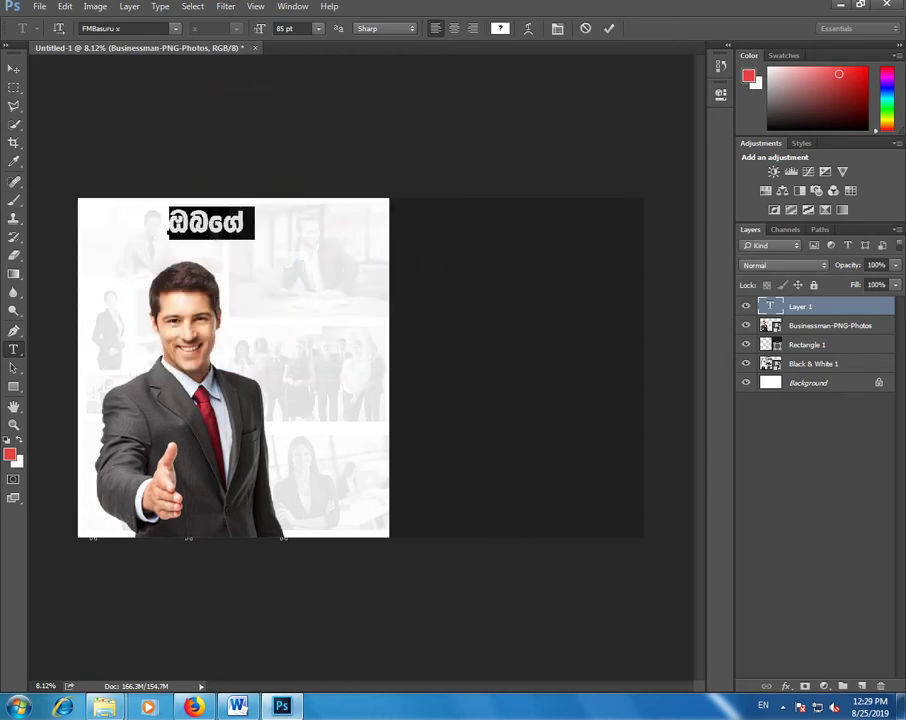
{"action": "key", "text": "ctrl+shift+period"}
{"action": "key", "text": "ctrl+shift+period"}
{"action": "key", "text": "ctrl+shift+period"}
{"action": "key", "text": "ctrl+shift+period"}
{"action": "key", "text": "ctrl+shift+period"}
{"action": "key", "text": "ctrl+shift+period"}
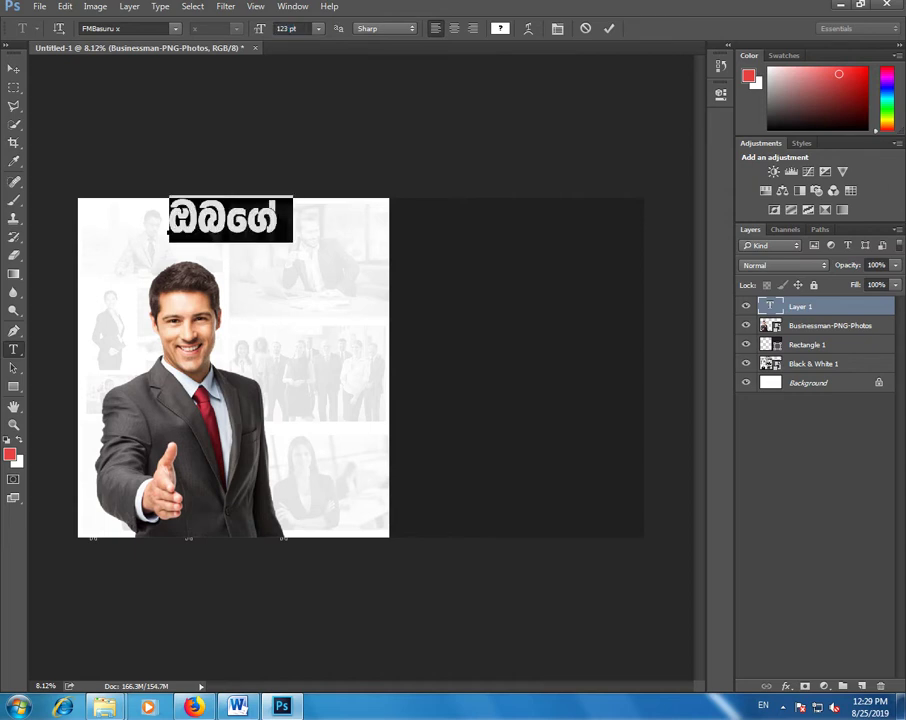
{"action": "left_click_drag", "start_coordinate": [230, 218], "coordinate": [220, 230]}
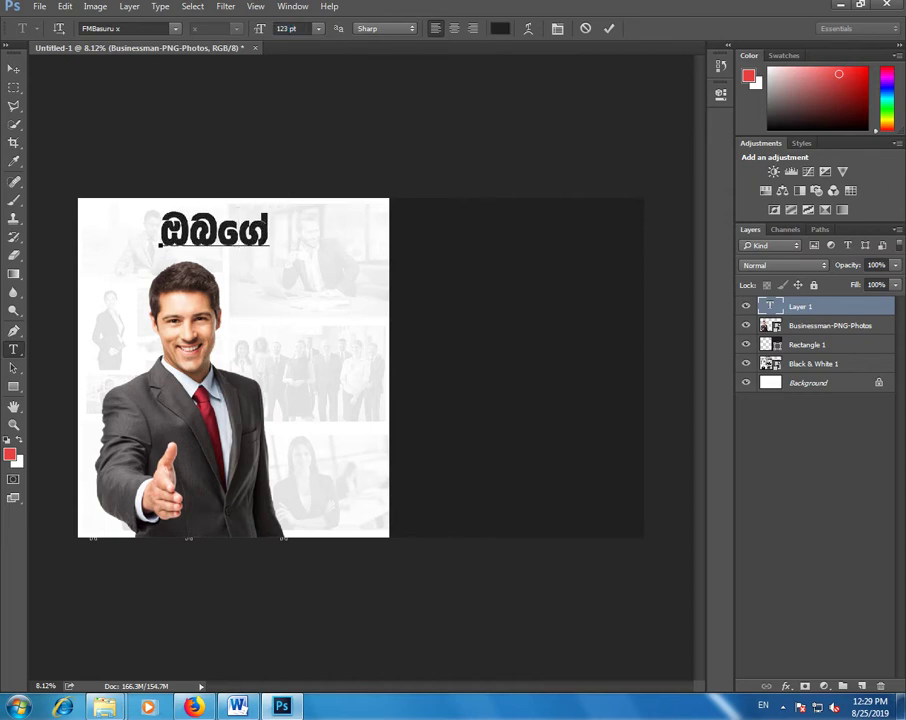
{"action": "key", "text": "ctrl+a"}
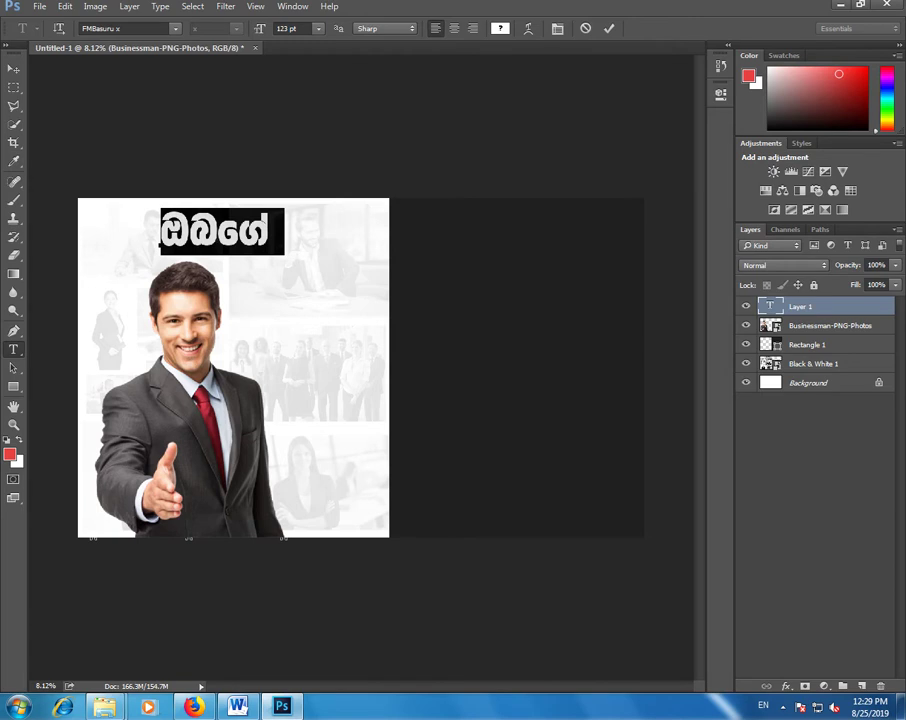
{"action": "key", "text": "ctrl+shift+period"}
{"action": "key", "text": "ctrl+shift+period"}
{"action": "key", "text": "ctrl+shift+period"}
{"action": "key", "text": "ctrl+shift+period"}
{"action": "key", "text": "ctrl+shift+period"}
{"action": "key", "text": "ctrl+shift+period"}
{"action": "key", "text": "ctrl+shift+period"}
{"action": "key", "text": "ctrl+shift+period"}
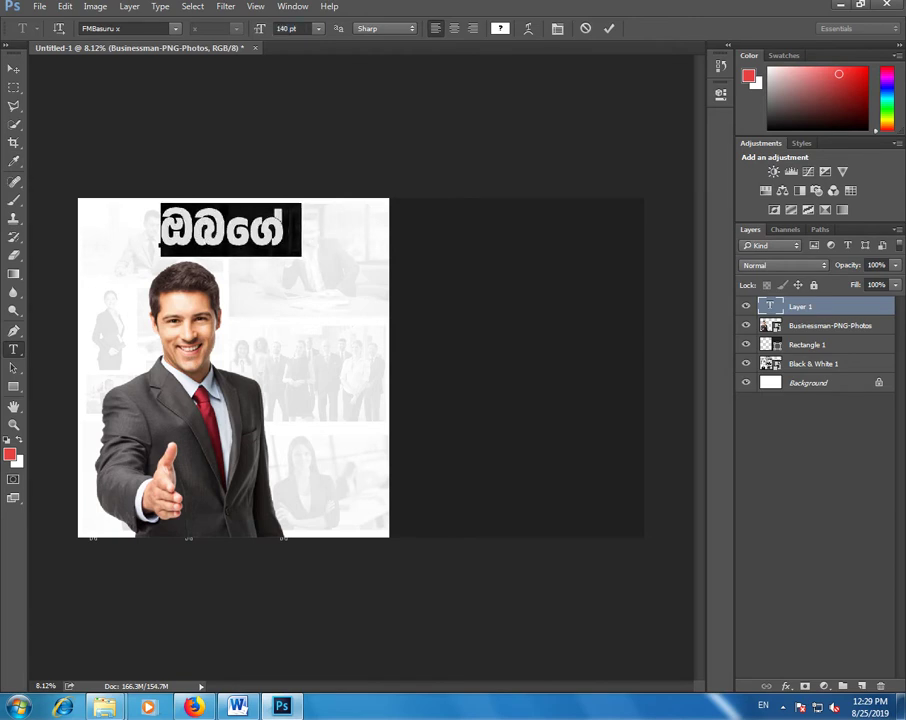
{"action": "left_click", "coordinate": [233, 230]}
{"action": "left_click_drag", "start_coordinate": [233, 230], "coordinate": [230, 230]}
{"action": "left_click", "coordinate": [289, 232]}
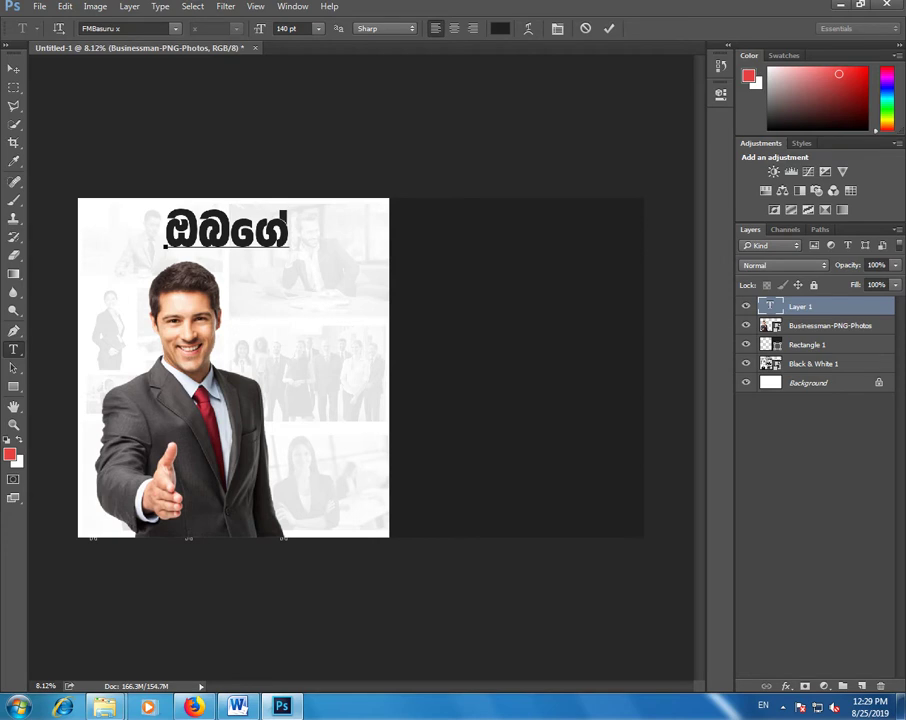
Step: Copy the second headline word හැකියාවට from the Word notes and return to Photoshop
{"action": "key", "text": "alt+Tab"}
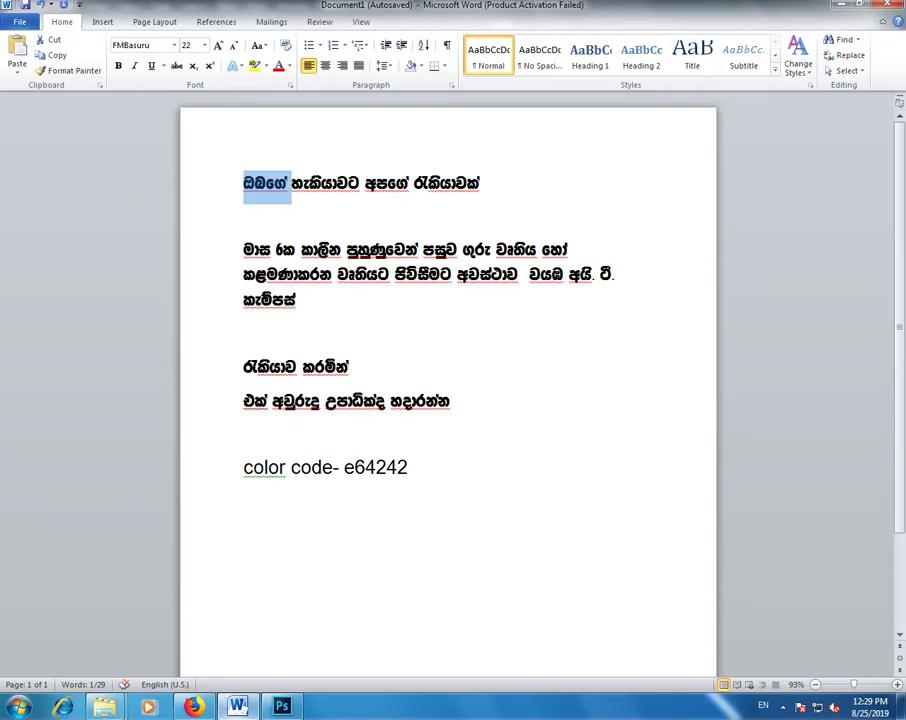
{"action": "left_click_drag", "start_coordinate": [358, 183], "coordinate": [292, 183]}
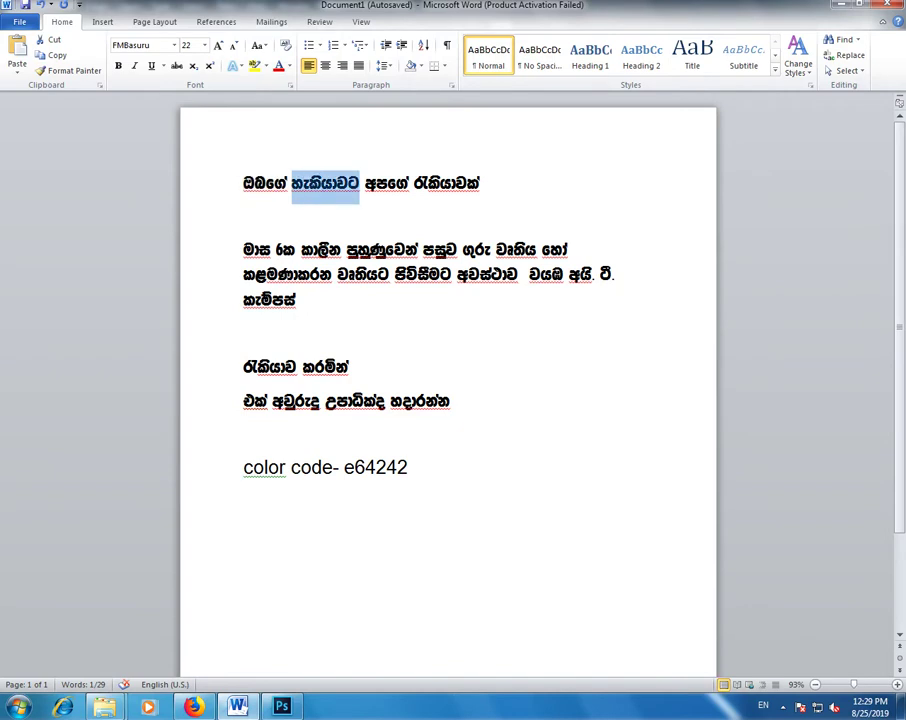
{"action": "right_click", "coordinate": [355, 186]}
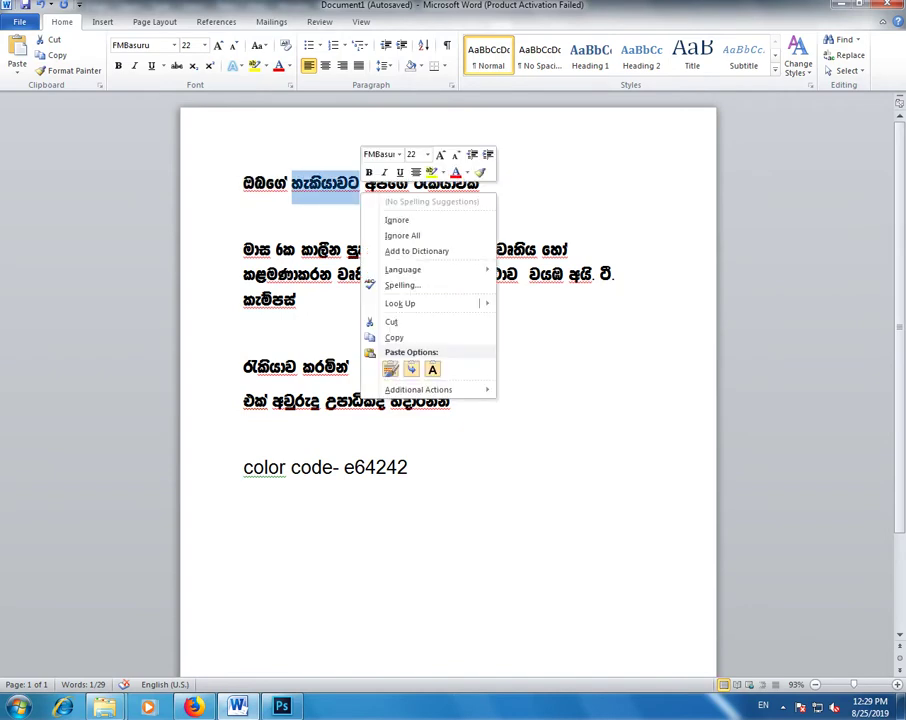
{"action": "left_click", "coordinate": [394, 337]}
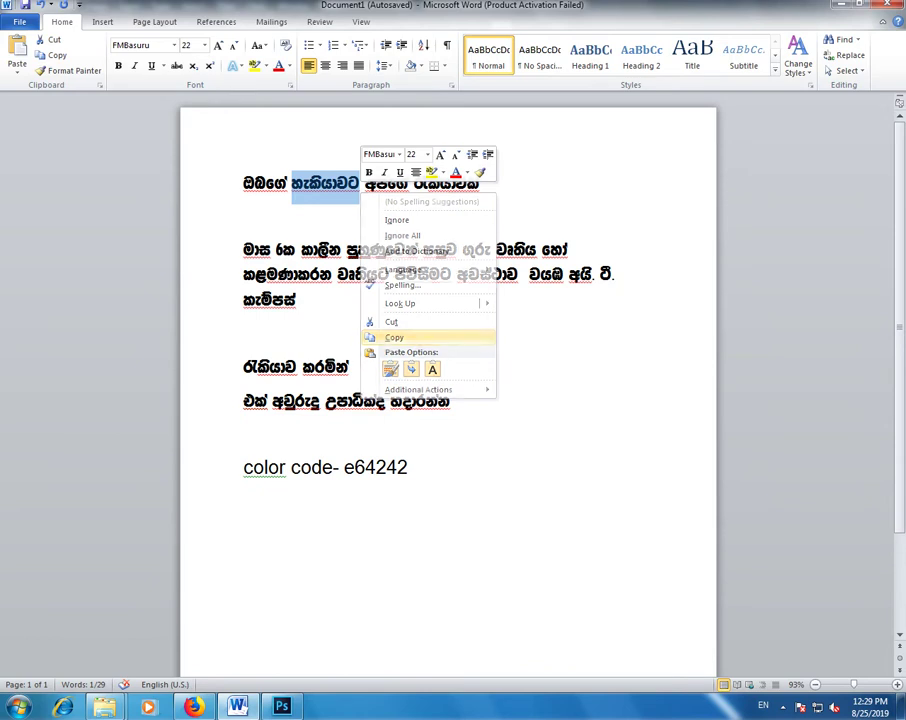
{"action": "left_click", "coordinate": [282, 706]}
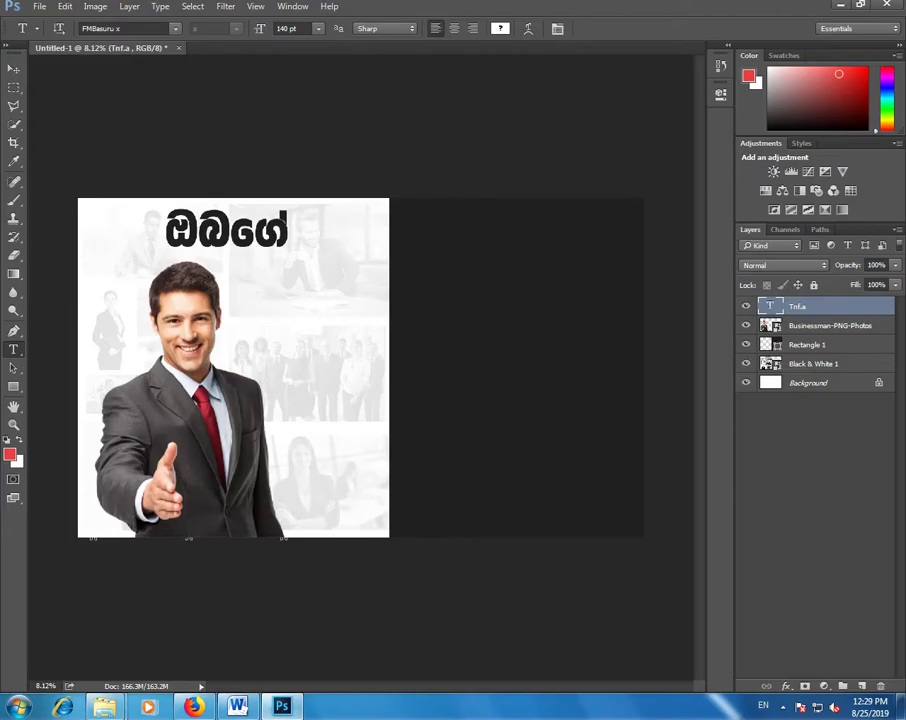
Step: Paste හැකියාවට as a new text layer to the right of the businessman
{"action": "left_click", "coordinate": [283, 318]}
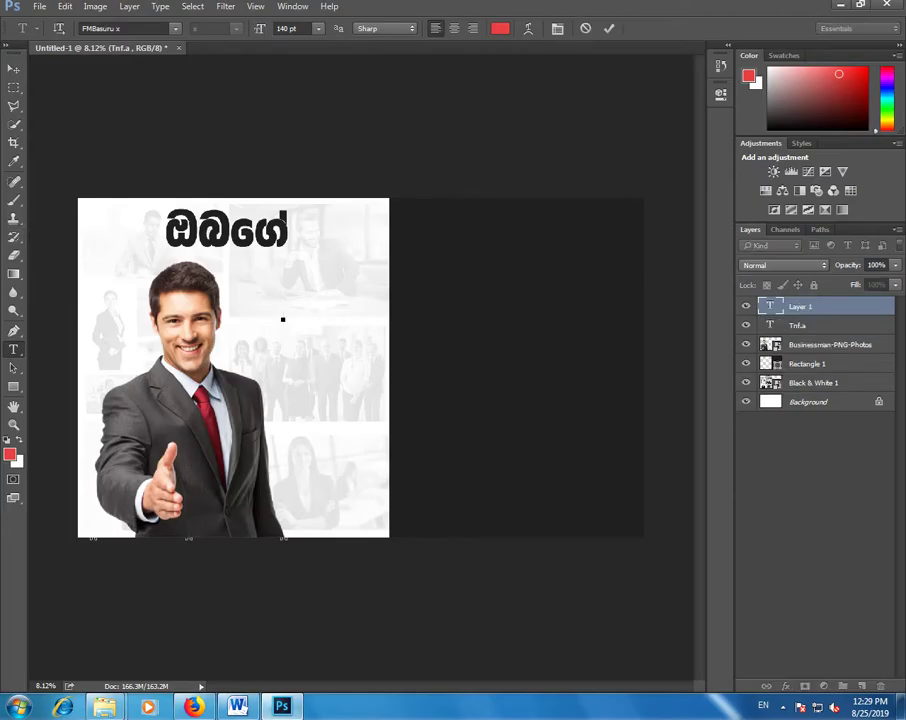
{"action": "right_click", "coordinate": [286, 305]}
{"action": "left_click", "coordinate": [320, 362]}
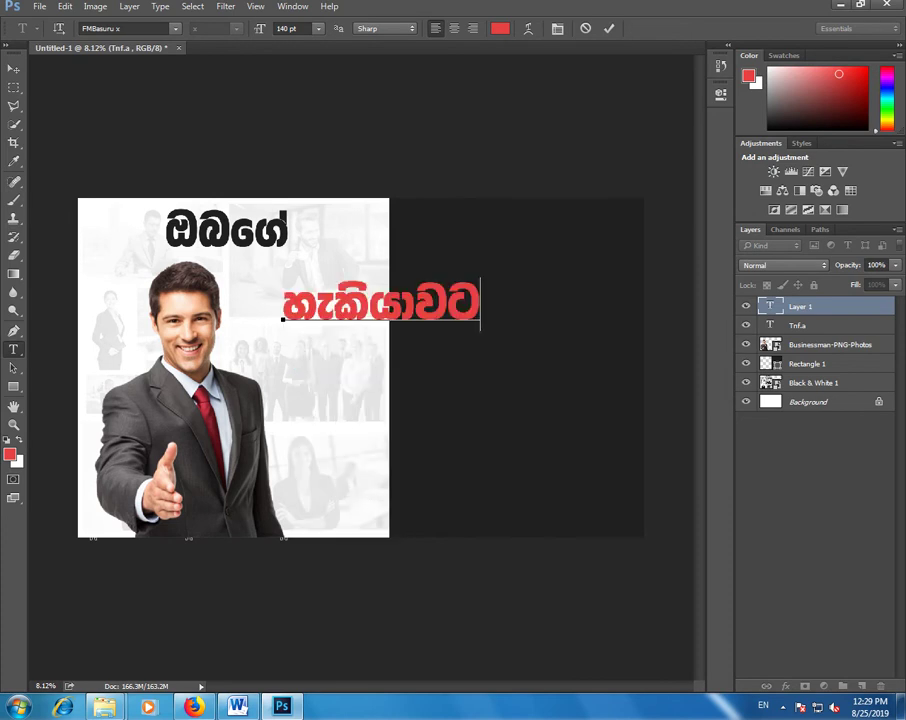
Step: Make හැකියාවට near-black #1f1f1f, fix its garbled ending, and commit the layer
{"action": "key", "text": "ctrl+a"}
{"action": "left_click", "coordinate": [499, 28]}
{"action": "type", "text": "1f1f1f"}
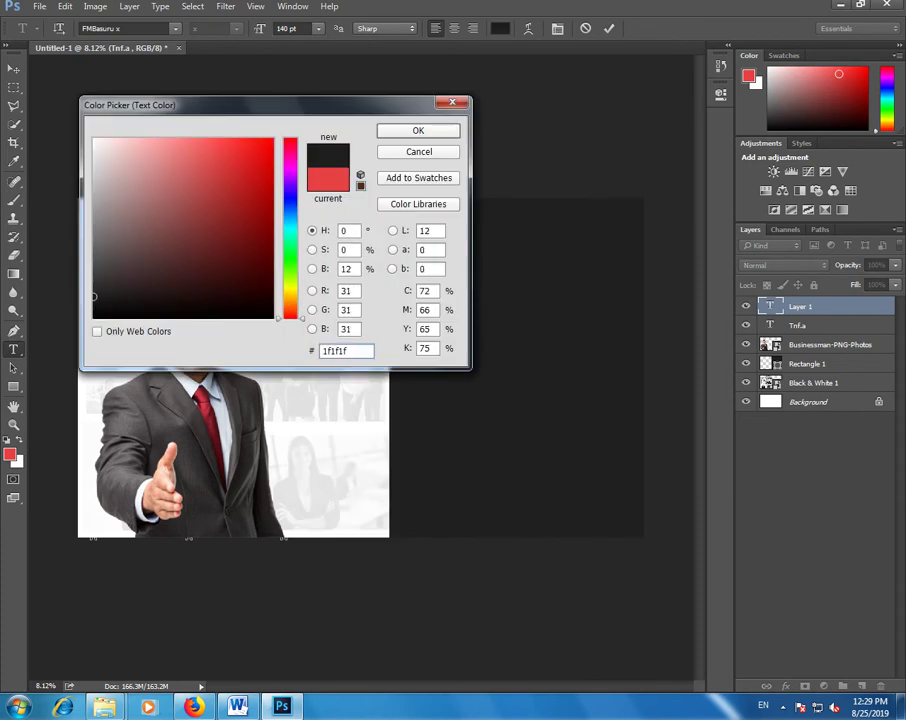
{"action": "key", "text": "Return"}
{"action": "type", "text": "dj"}
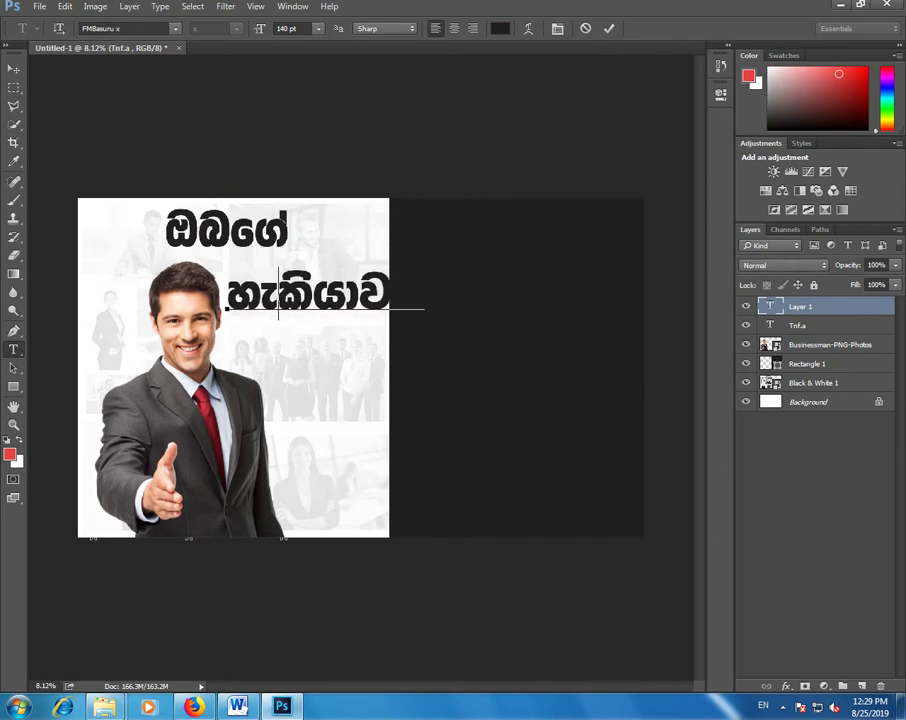
{"action": "key", "text": "ctrl+a"}
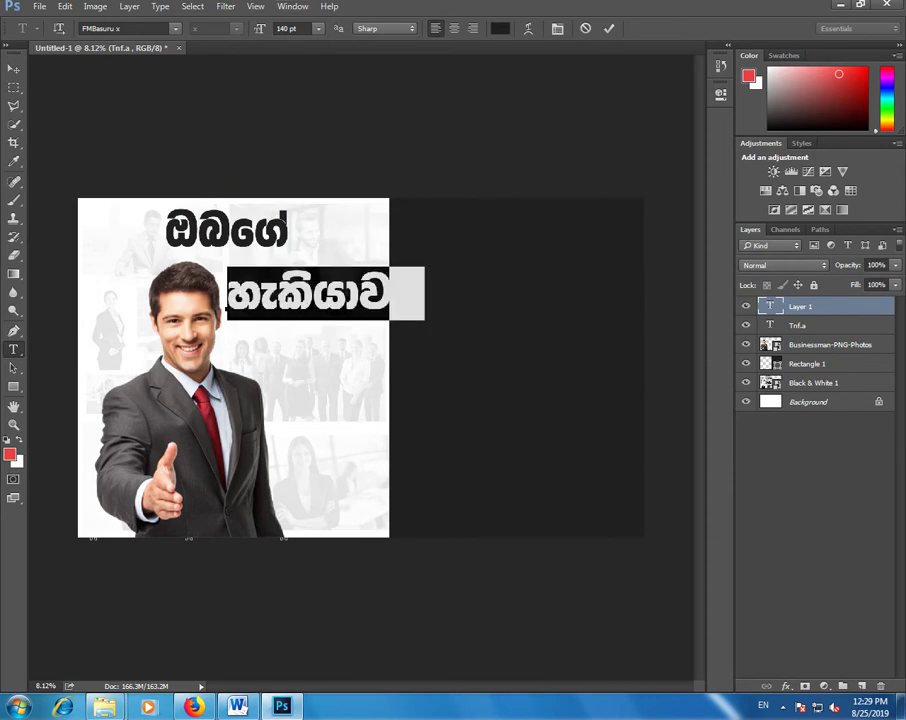
{"action": "type", "text": "g"}
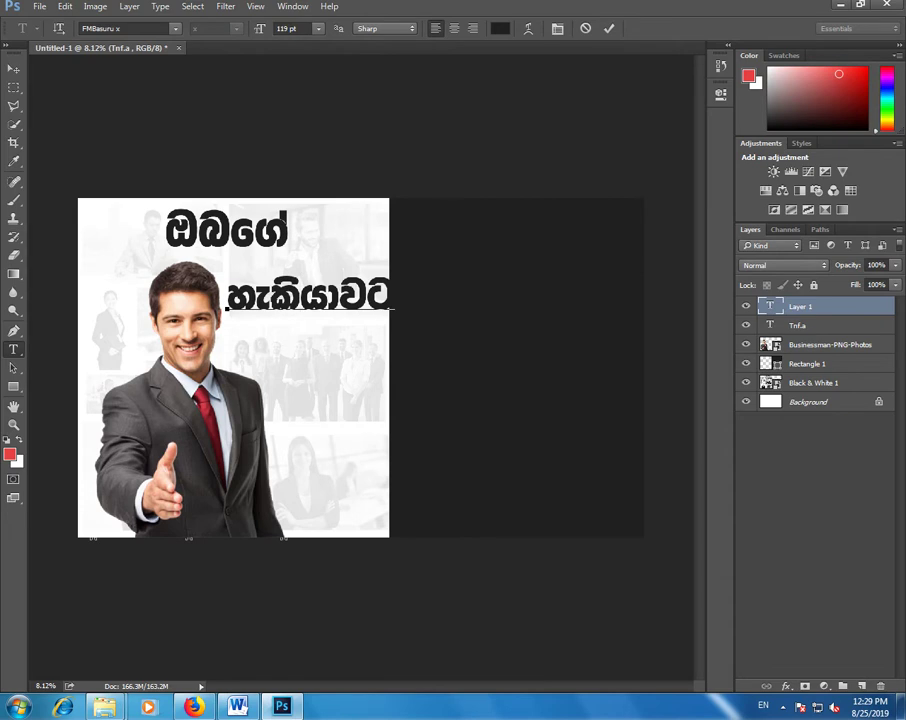
{"action": "key", "text": "ctrl+Return"}
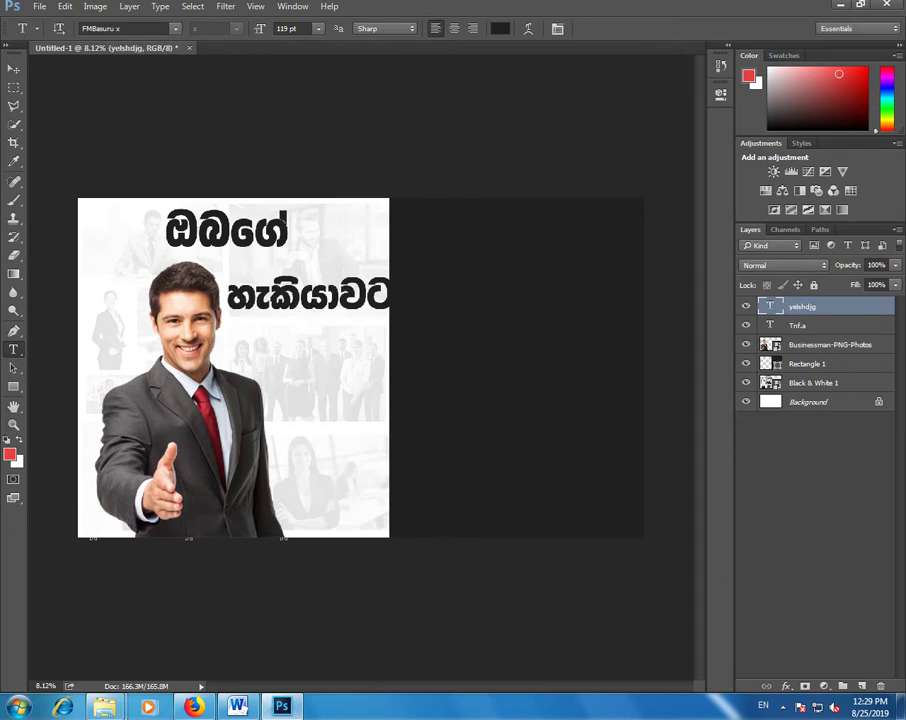
Step: Scale හැකියාවට down to about 95% and place it snugly under ඔබගේ
{"action": "key", "text": "v"}
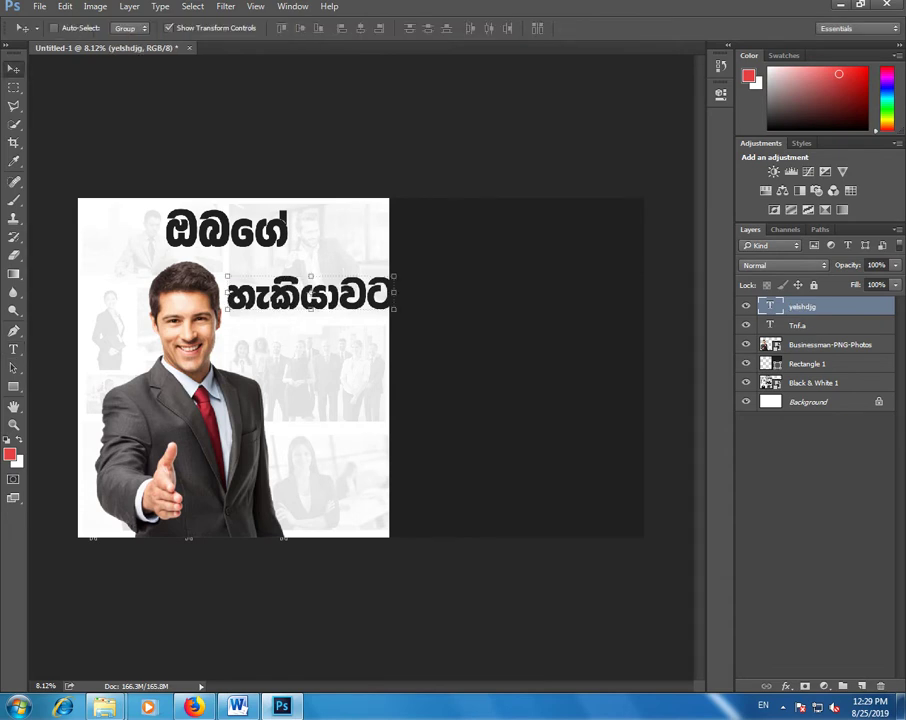
{"action": "left_click_drag", "start_coordinate": [227, 276], "coordinate": [238, 277]}
{"action": "left_click_drag", "start_coordinate": [293, 285], "coordinate": [276, 256]}
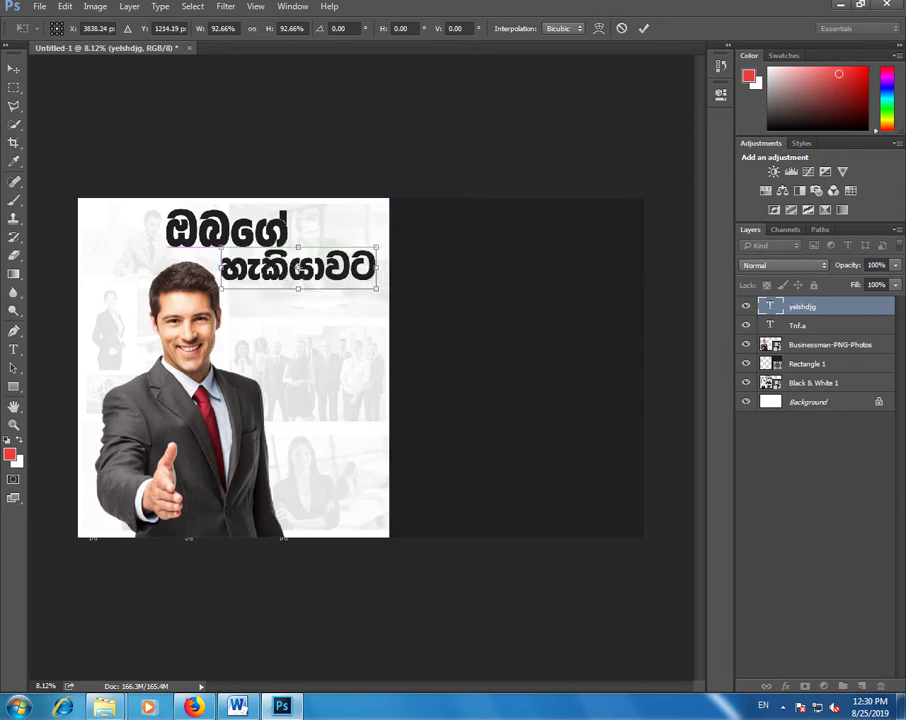
{"action": "key", "text": "Return"}
{"action": "left_click_drag", "start_coordinate": [290, 262], "coordinate": [287, 266]}
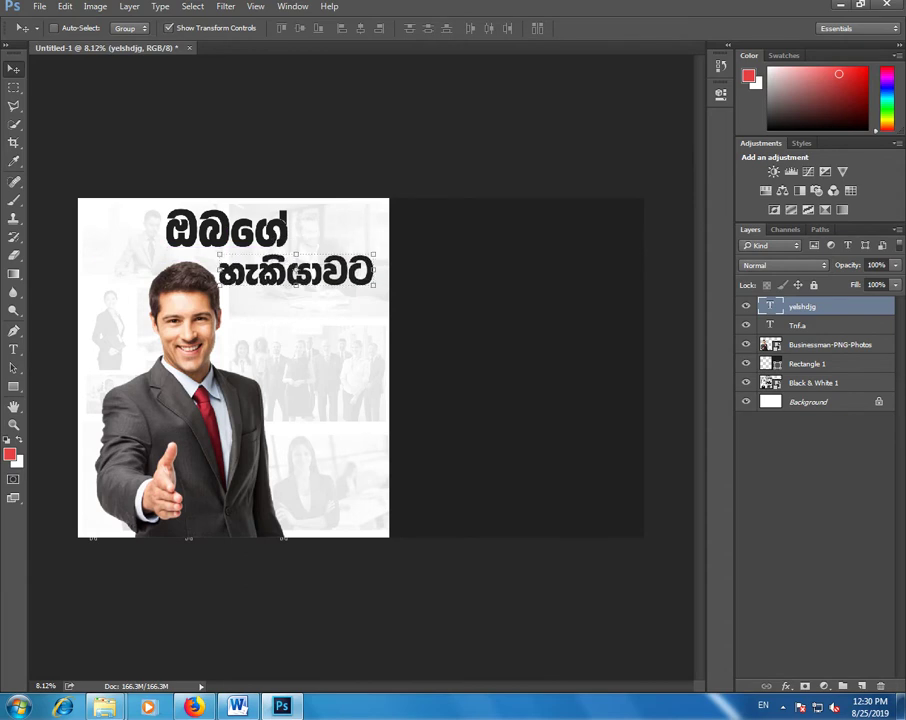
{"action": "left_click_drag", "start_coordinate": [290, 268], "coordinate": [298, 268]}
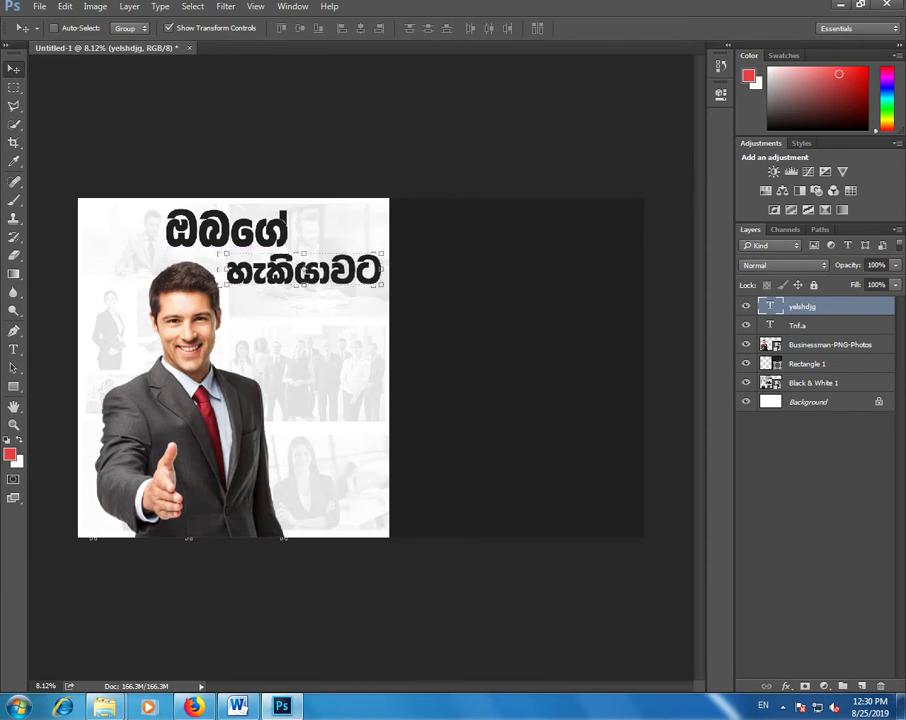
{"action": "key", "text": "ctrl+t"}
{"action": "left_click_drag", "start_coordinate": [383, 287], "coordinate": [375, 291]}
{"action": "mouse_move", "coordinate": [290, 262]}
{"action": "left_mouse_down"}
{"action": "mouse_move", "coordinate": [282, 258]}
{"action": "mouse_move", "coordinate": [288, 264]}
{"action": "left_mouse_up"}
{"action": "key", "text": "Return"}
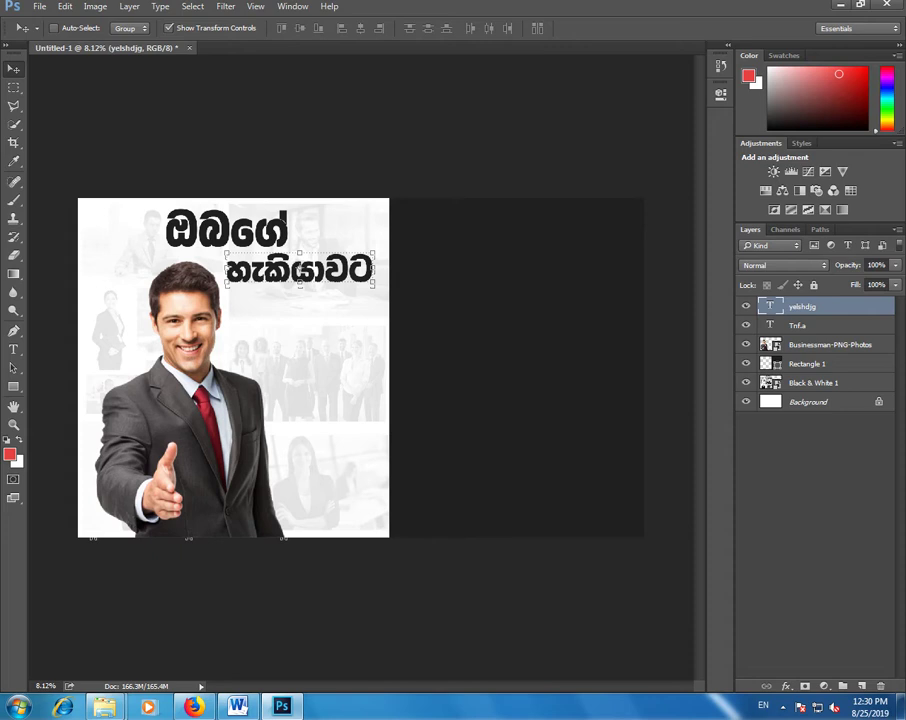
Step: Copy the word අපගේ from the Word notes and return to Photoshop
{"action": "key", "text": "alt+Tab"}
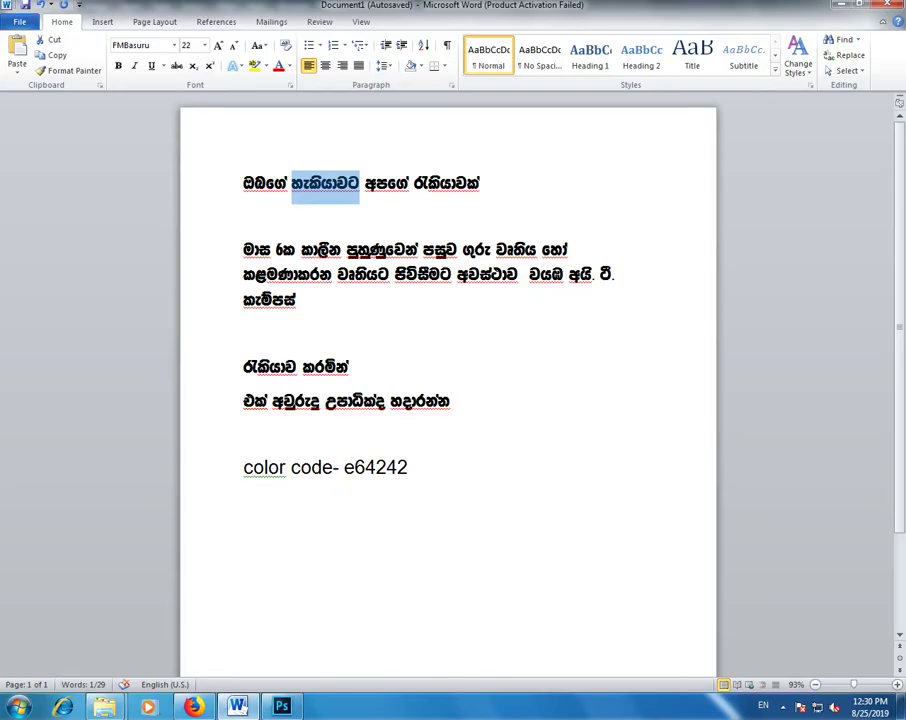
{"action": "double_click", "coordinate": [385, 183]}
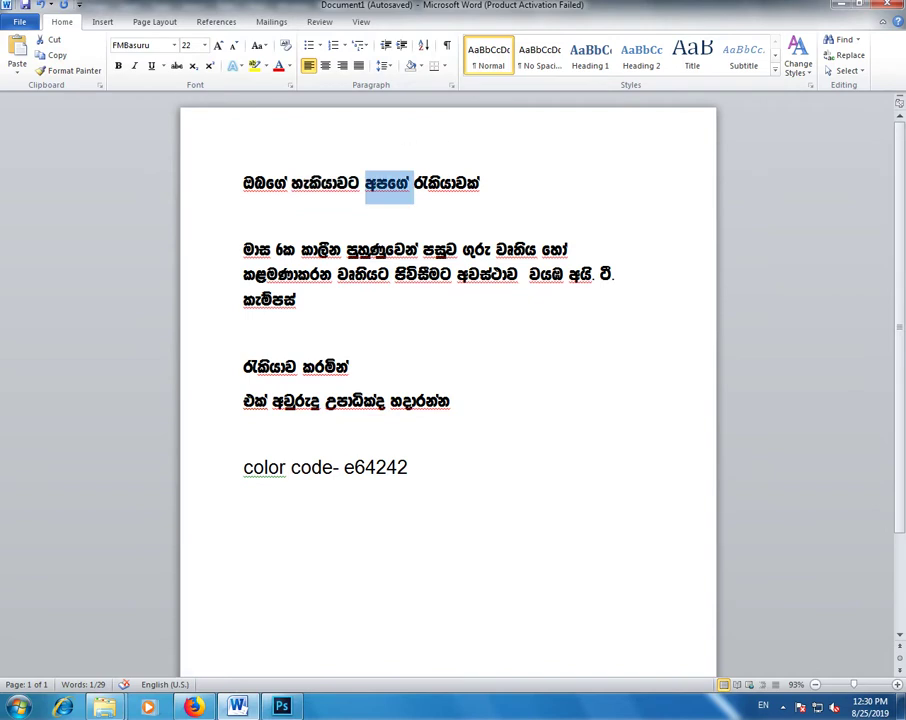
{"action": "right_click", "coordinate": [398, 195]}
{"action": "left_click", "coordinate": [430, 337]}
{"action": "key", "text": "alt+Tab"}
Step: Paste අපගේ as a new text layer below හැකියාවට, on the white image
{"action": "key", "text": "t"}
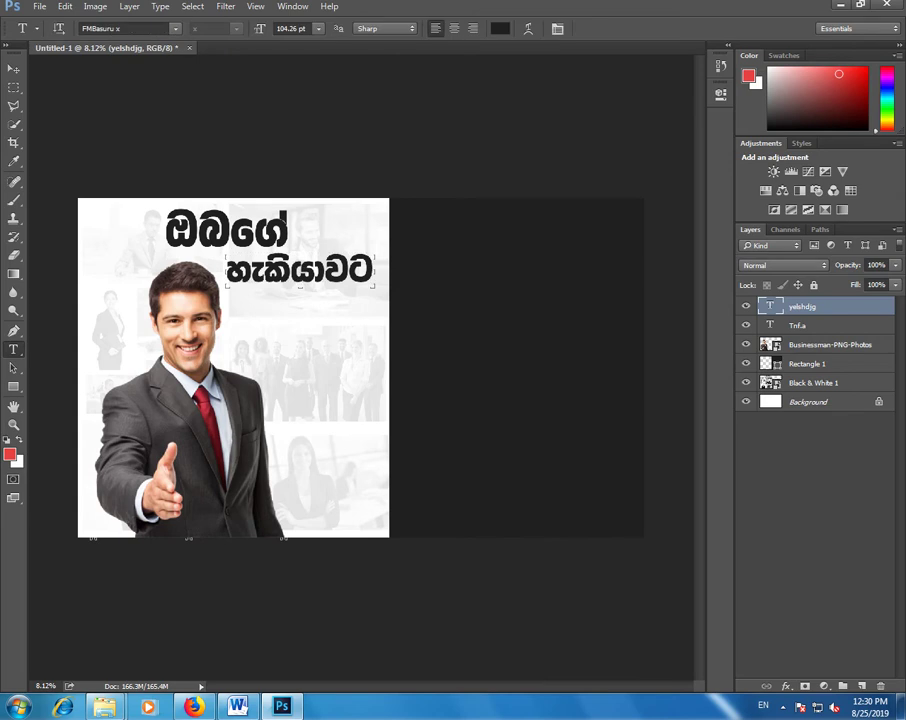
{"action": "left_click", "coordinate": [297, 330]}
{"action": "right_click", "coordinate": [297, 345]}
{"action": "left_click", "coordinate": [324, 396]}
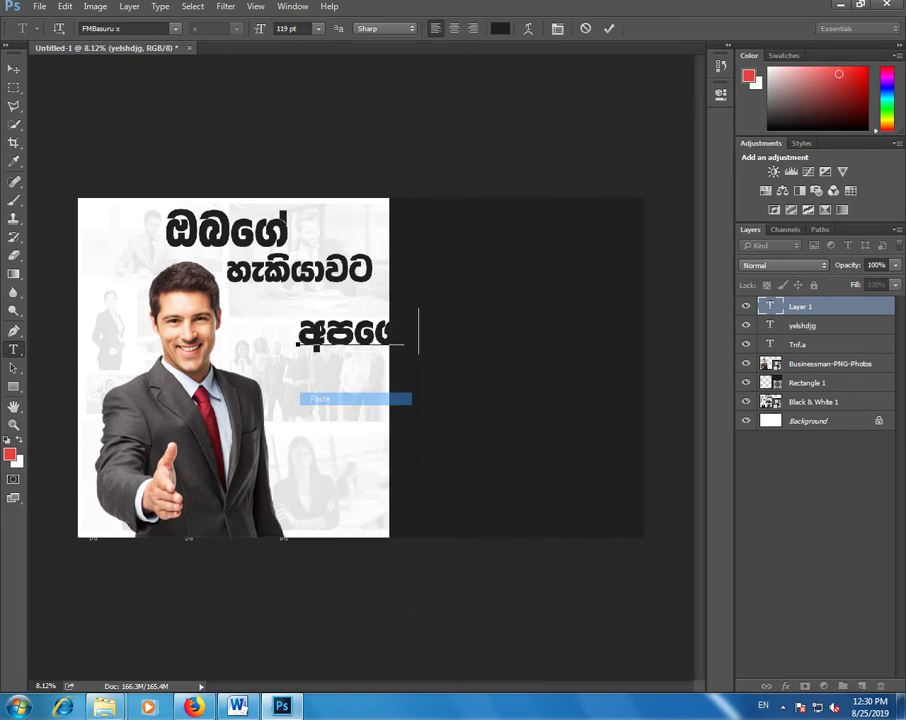
{"action": "left_click_drag", "start_coordinate": [345, 332], "coordinate": [303, 340]}
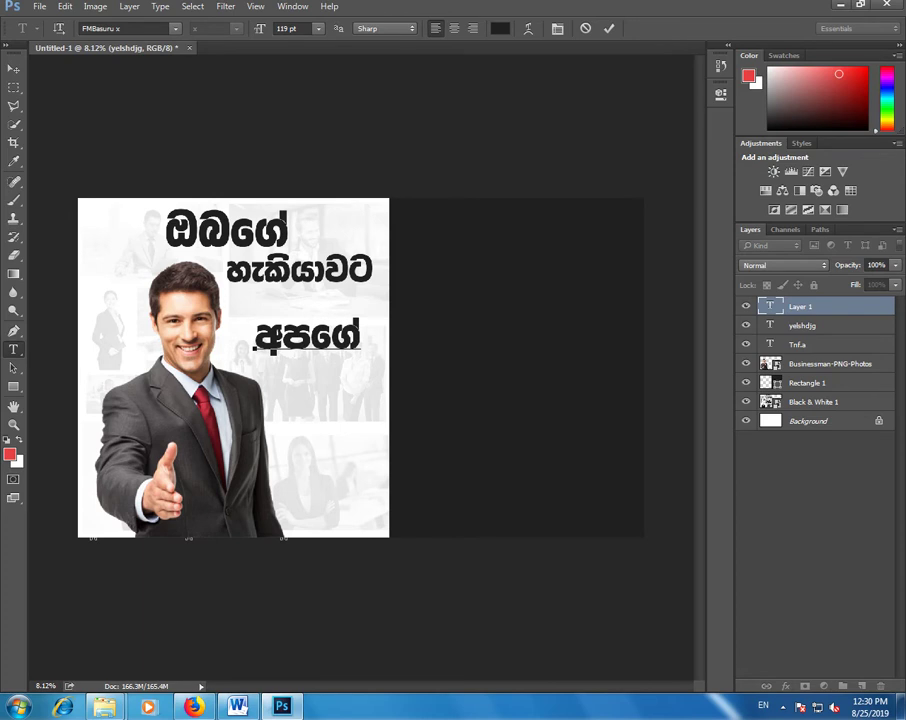
Step: Select all the අපගේ text and open its colour picker, then switch to Word
{"action": "key", "text": "ctrl+a"}
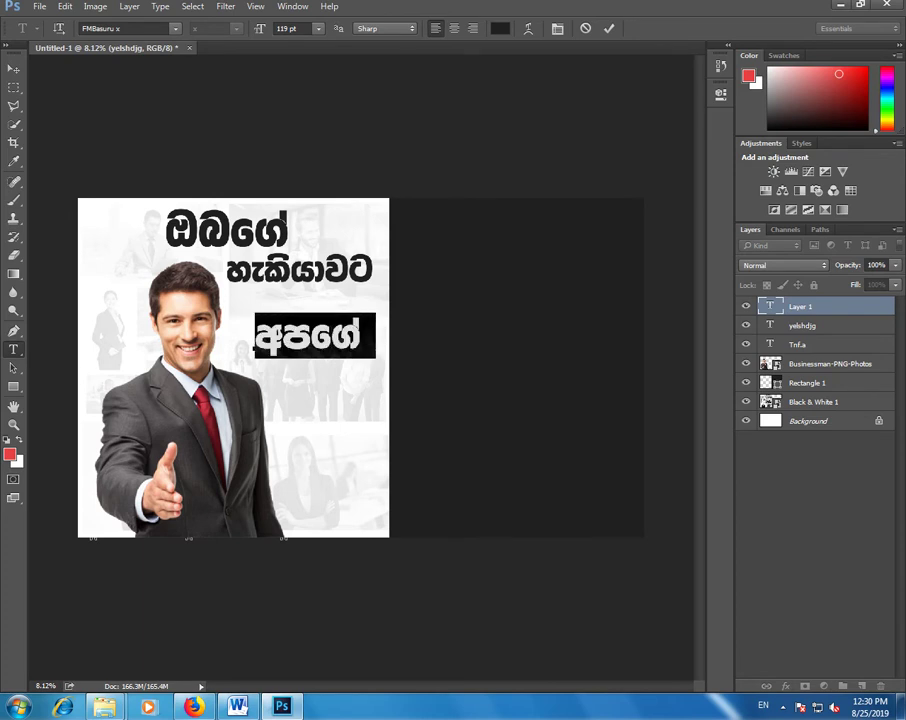
{"action": "key", "text": "ctrl+h"}
{"action": "left_click", "coordinate": [499, 28]}
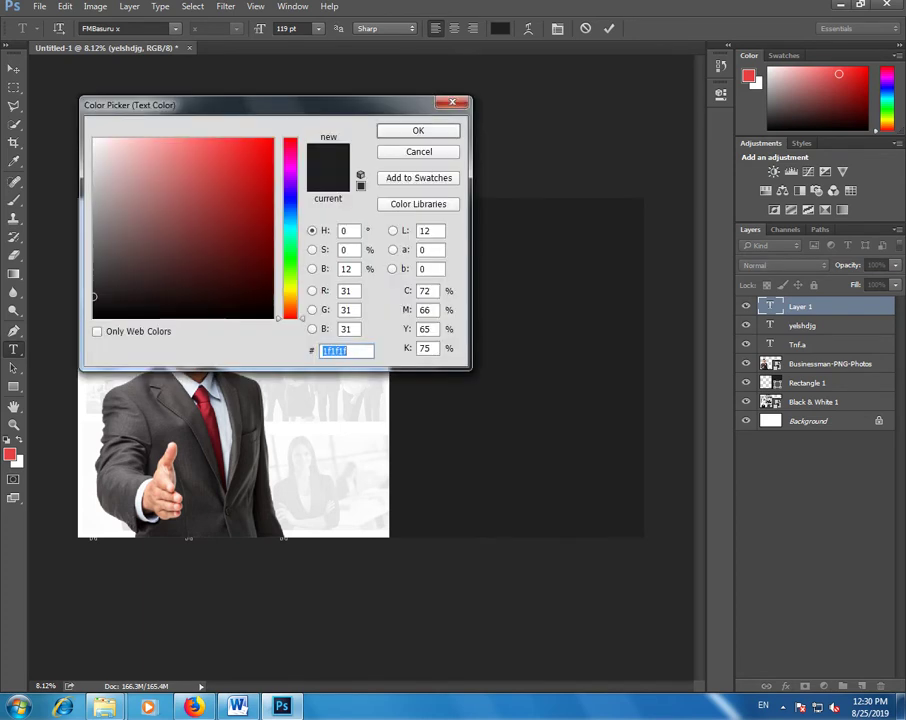
{"action": "key", "text": "alt+Tab"}
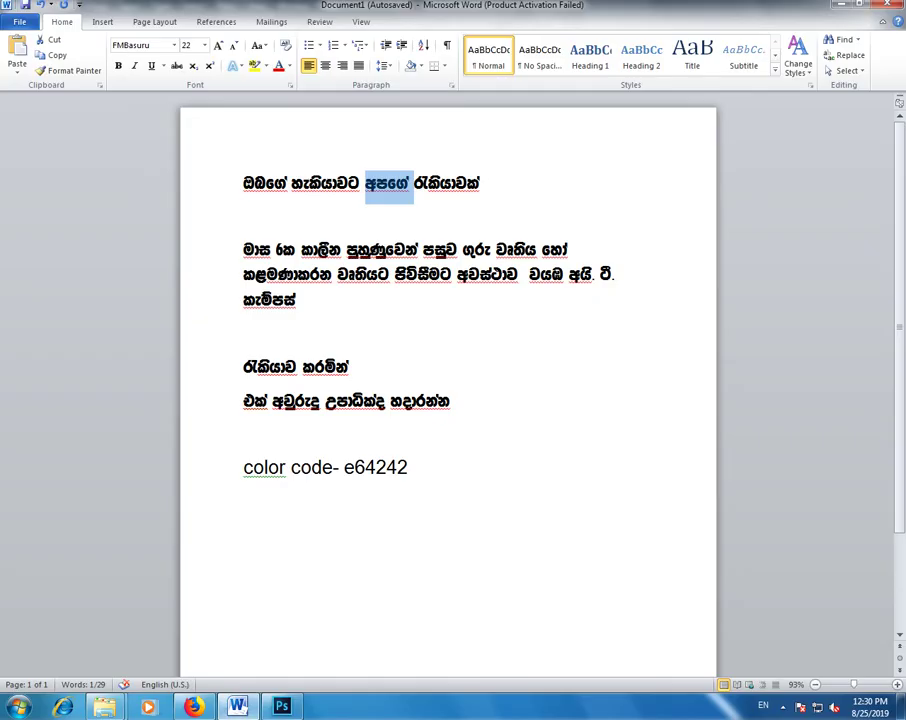
Step: Copy the colour code e64242 from the Word notes and return to Photoshop's Color Picker
{"action": "left_click_drag", "start_coordinate": [408, 467], "coordinate": [344, 467]}
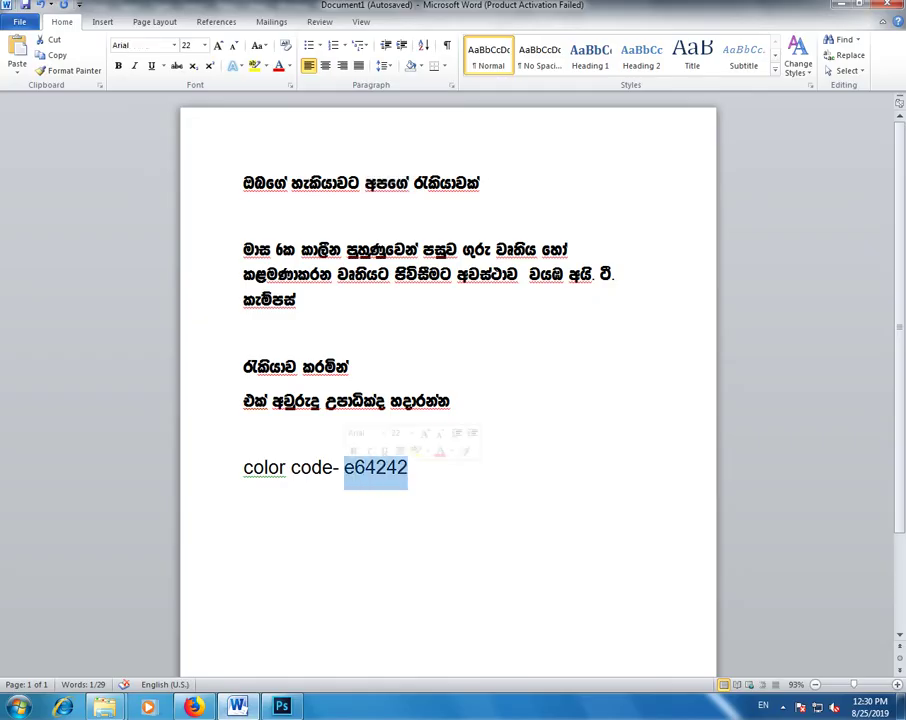
{"action": "right_click", "coordinate": [356, 468]}
{"action": "left_click", "coordinate": [386, 260]}
{"action": "key", "text": "alt+Tab"}
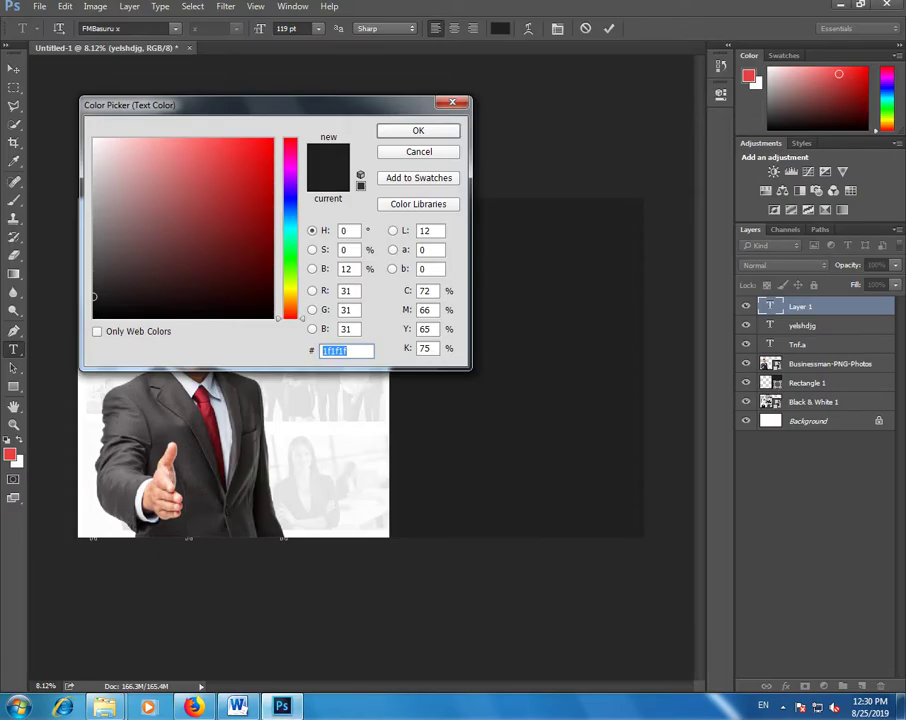
Step: Colour all the අපගේ text red by pasting e64242 as the hex value
{"action": "right_click", "coordinate": [350, 350]}
{"action": "left_click", "coordinate": [390, 409]}
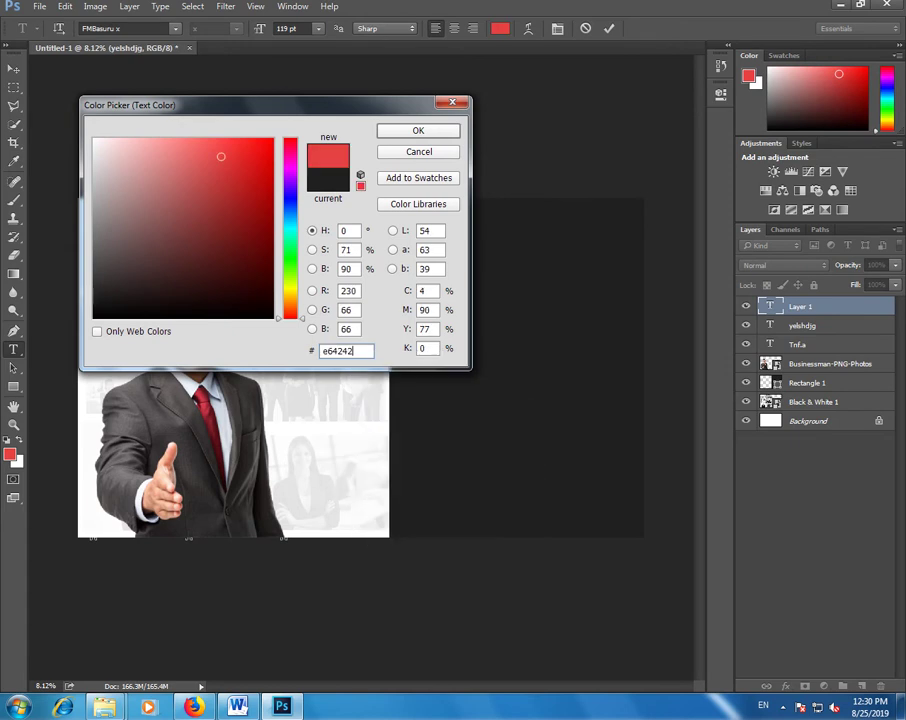
{"action": "key", "text": "Return"}
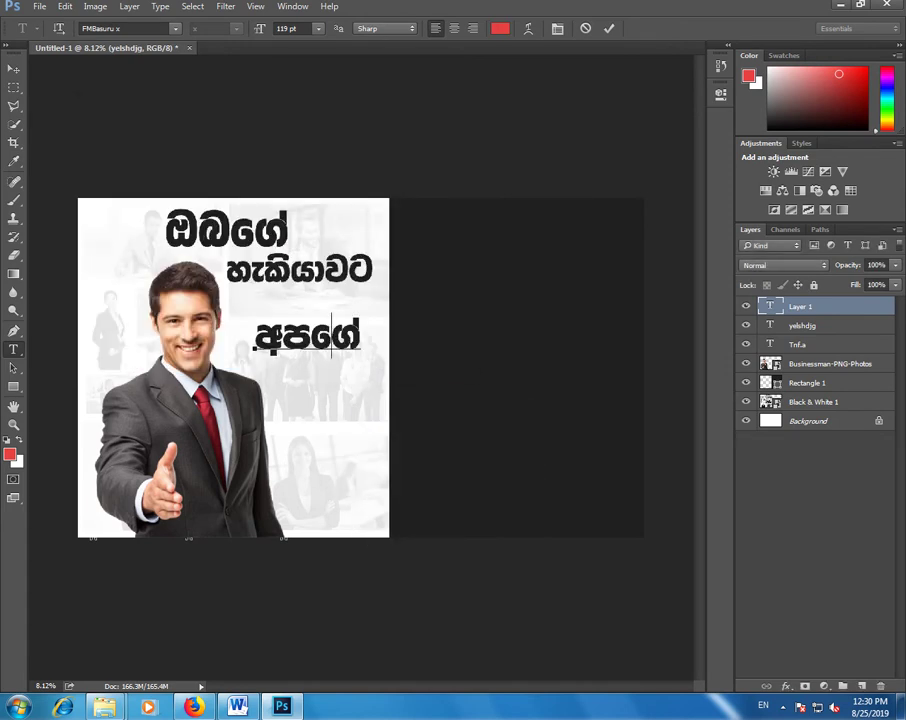
{"action": "key", "text": "ctrl+a"}
{"action": "left_click", "coordinate": [499, 28]}
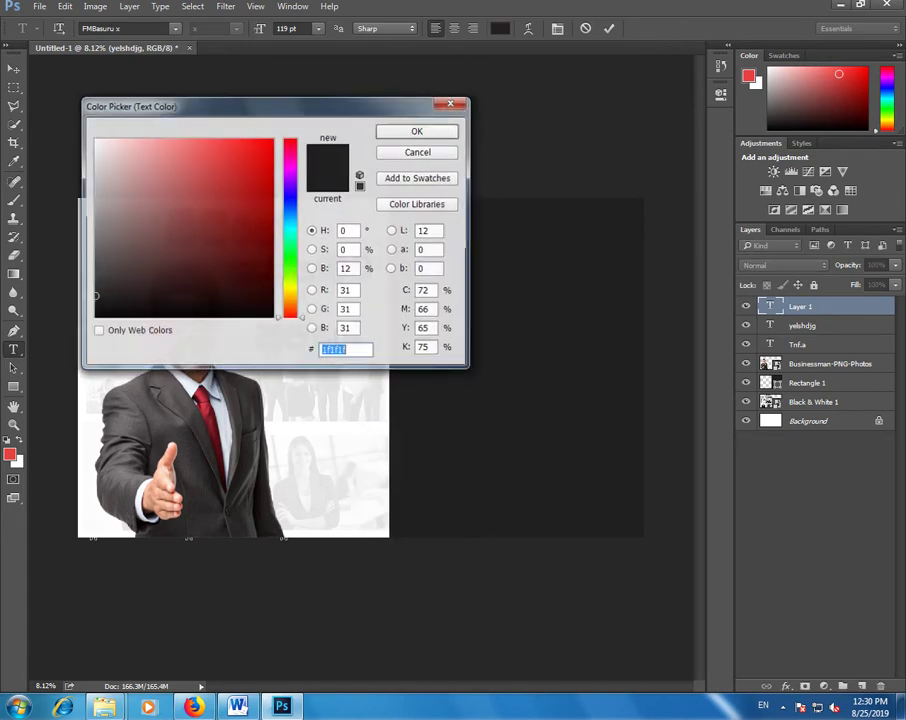
{"action": "right_click", "coordinate": [350, 350]}
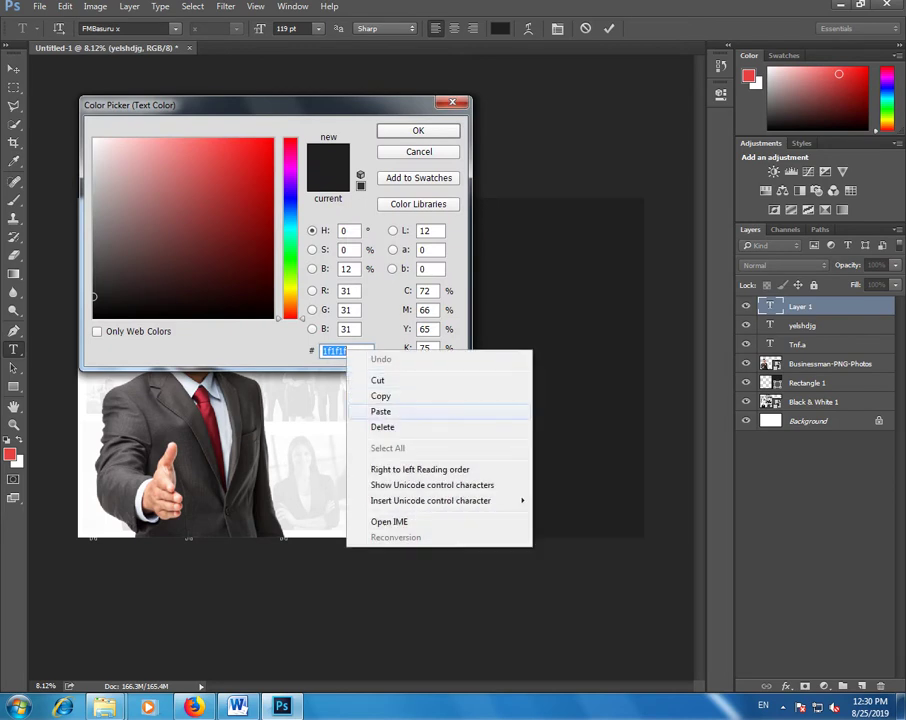
{"action": "left_click", "coordinate": [384, 410]}
{"action": "key", "text": "Return"}
Step: Confirm the last glyph ගේ is red too, then commit the අපගේ layer
{"action": "key", "text": "Left"}
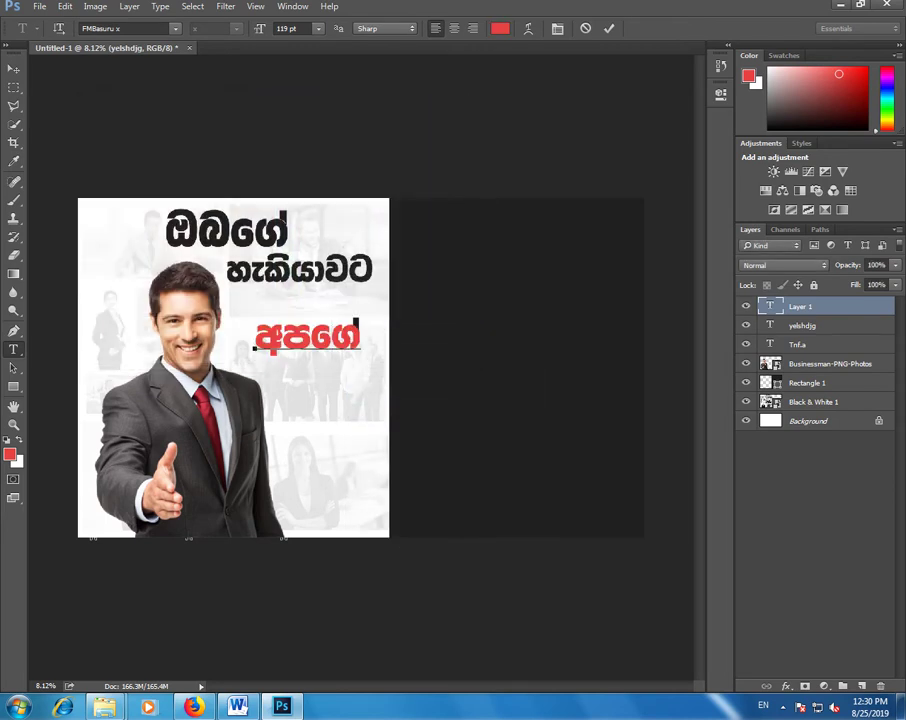
{"action": "key", "text": "shift+Left"}
{"action": "key", "text": "shift+Left"}
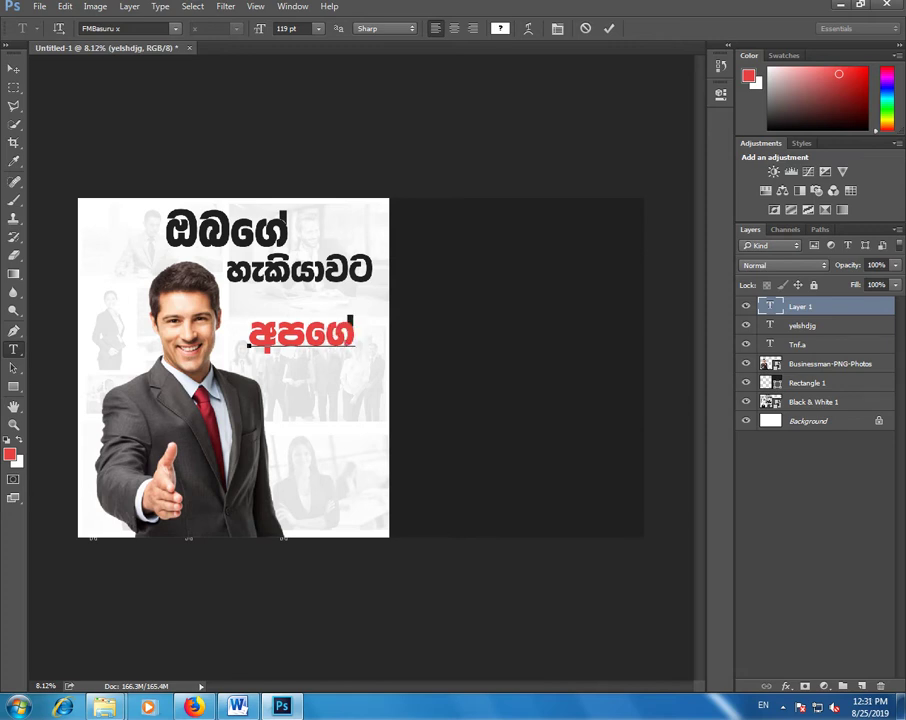
{"action": "left_click", "coordinate": [500, 28]}
{"action": "key", "text": "Return"}
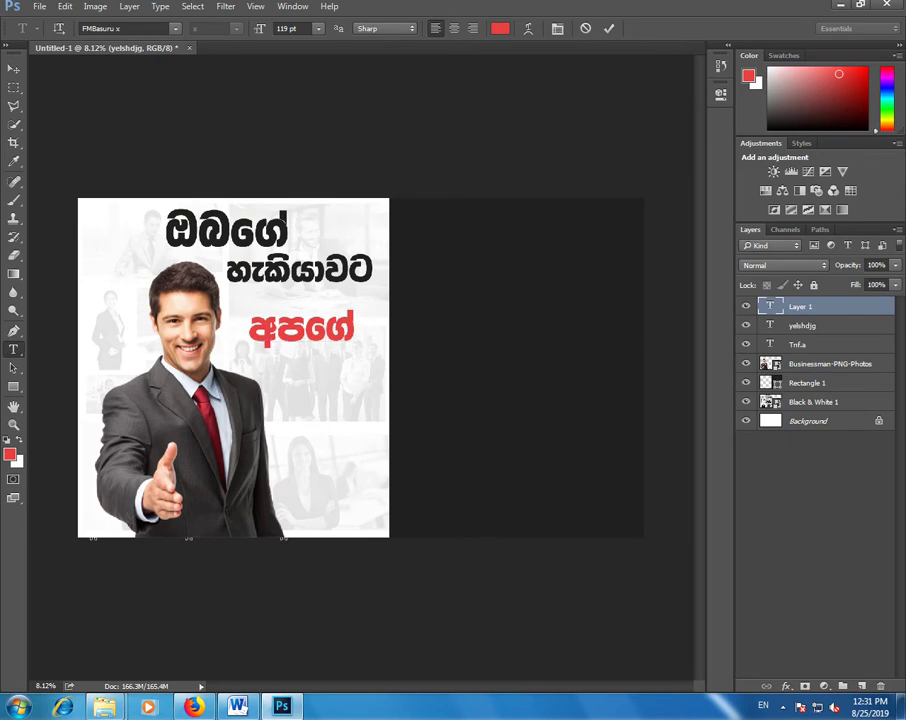
{"action": "key", "text": "ctrl+Return"}
Step: Enlarge the red අපගේ to about 106% and place it just under හැකියාවට
{"action": "key", "text": "v"}
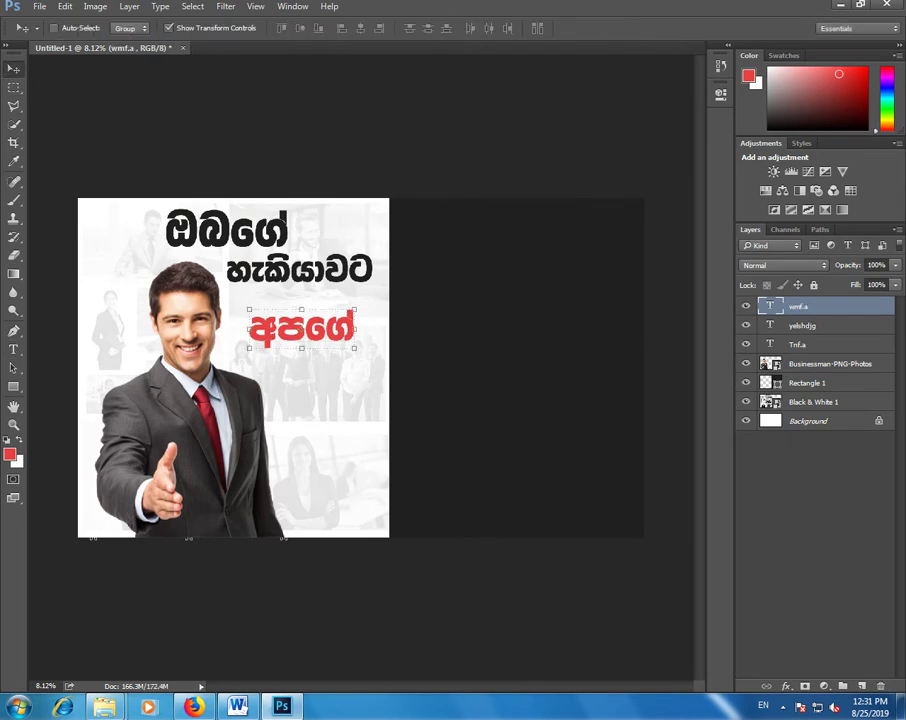
{"action": "key", "text": "ctrl+t"}
{"action": "left_click_drag", "start_coordinate": [355, 329], "coordinate": [373, 331]}
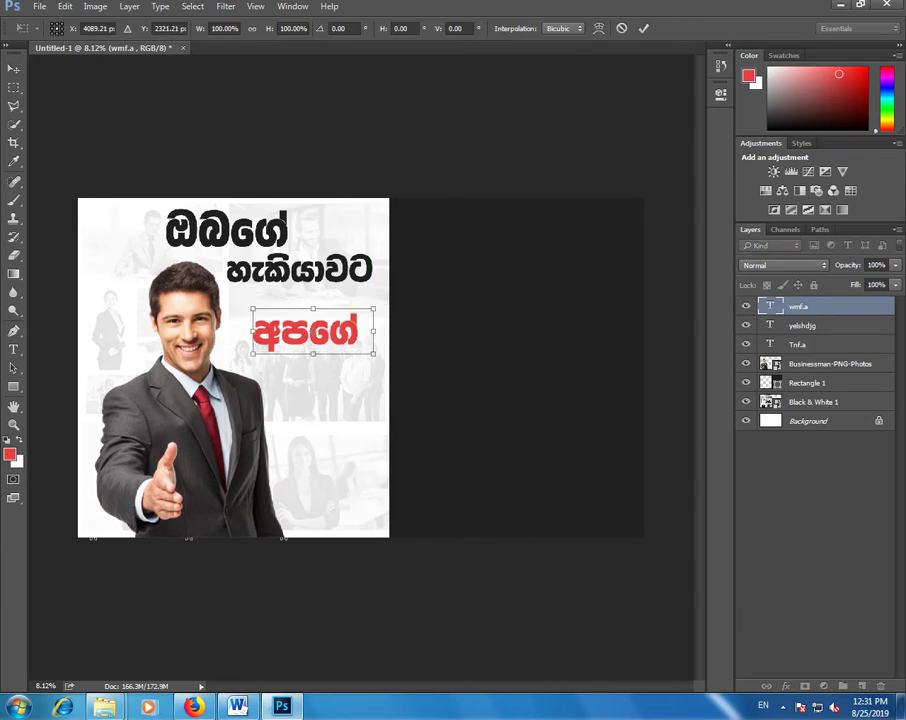
{"action": "left_click_drag", "start_coordinate": [374, 353], "coordinate": [380, 357]}
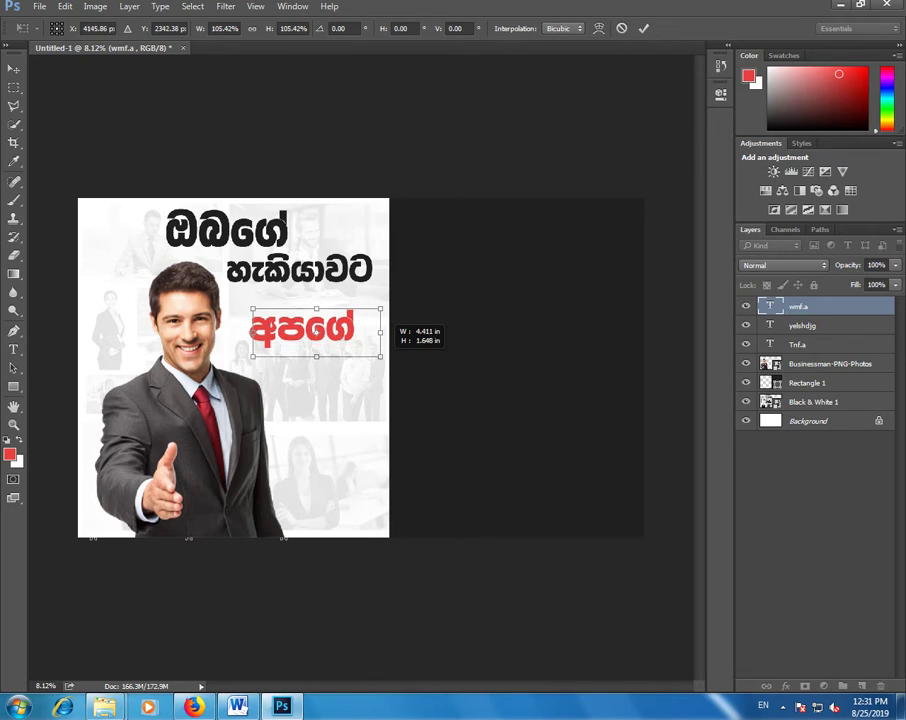
{"action": "left_click_drag", "start_coordinate": [311, 323], "coordinate": [286, 290]}
{"action": "key", "text": "Escape"}
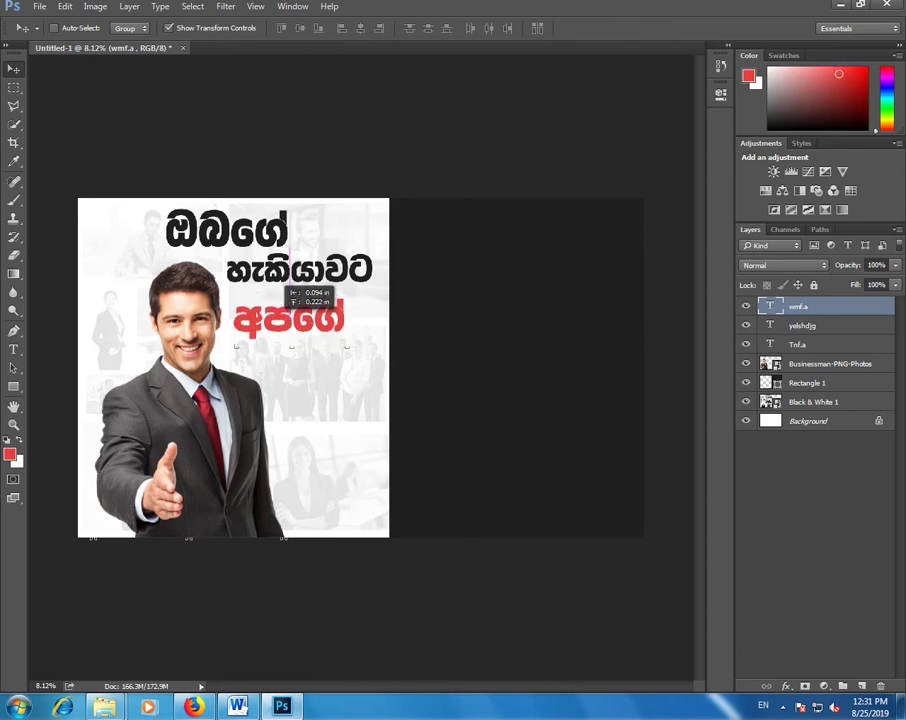
{"action": "left_click_drag", "start_coordinate": [287, 289], "coordinate": [289, 293]}
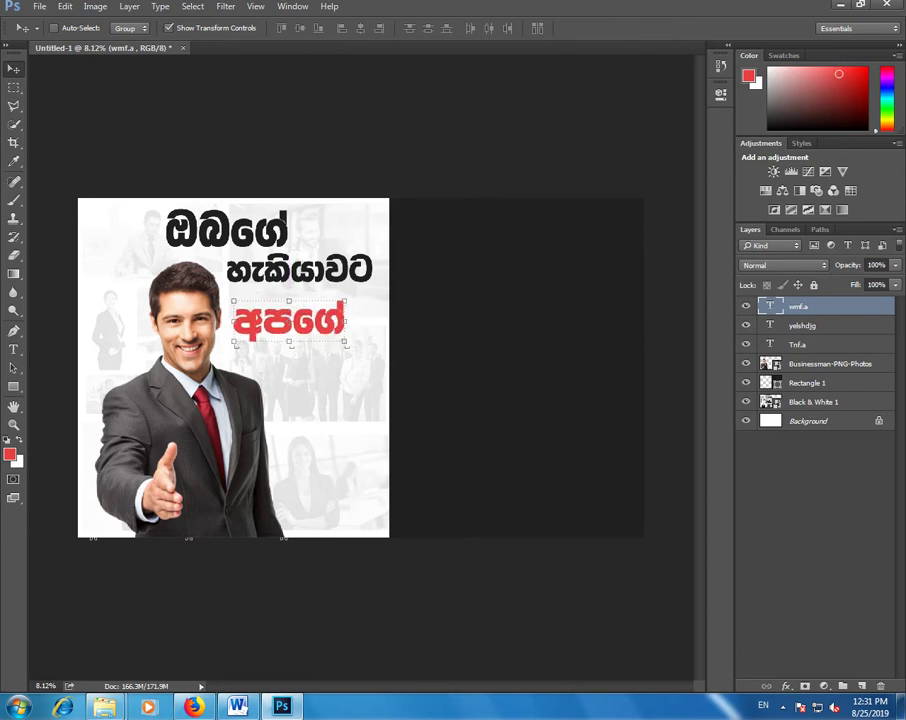
Step: Copy the headline word රැකියාවක් from the Word notes and return to Photoshop
{"action": "left_click", "coordinate": [237, 707]}
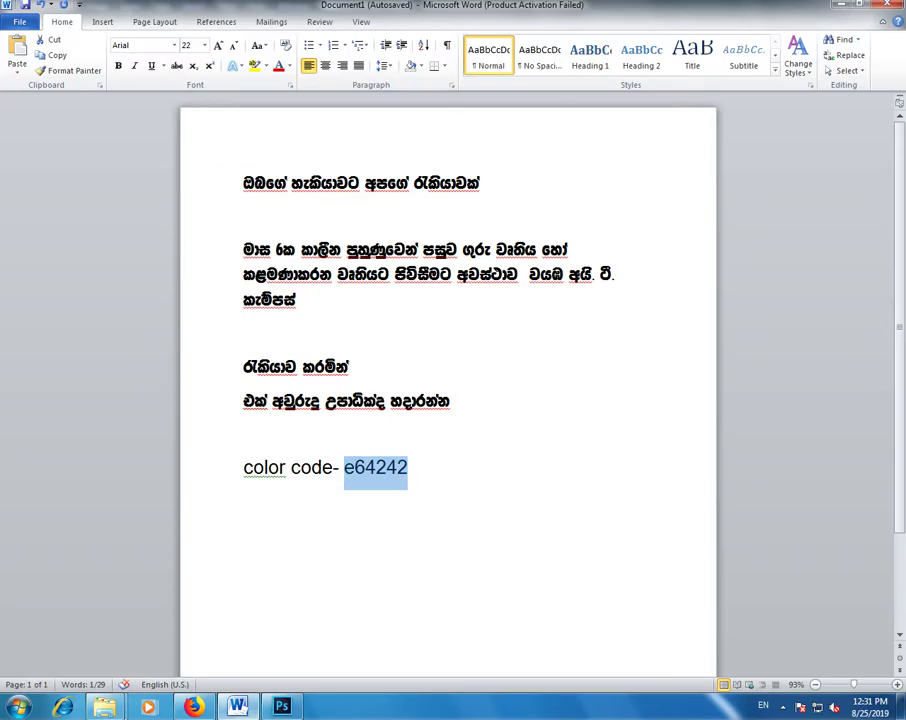
{"action": "left_click_drag", "start_coordinate": [480, 183], "coordinate": [414, 183]}
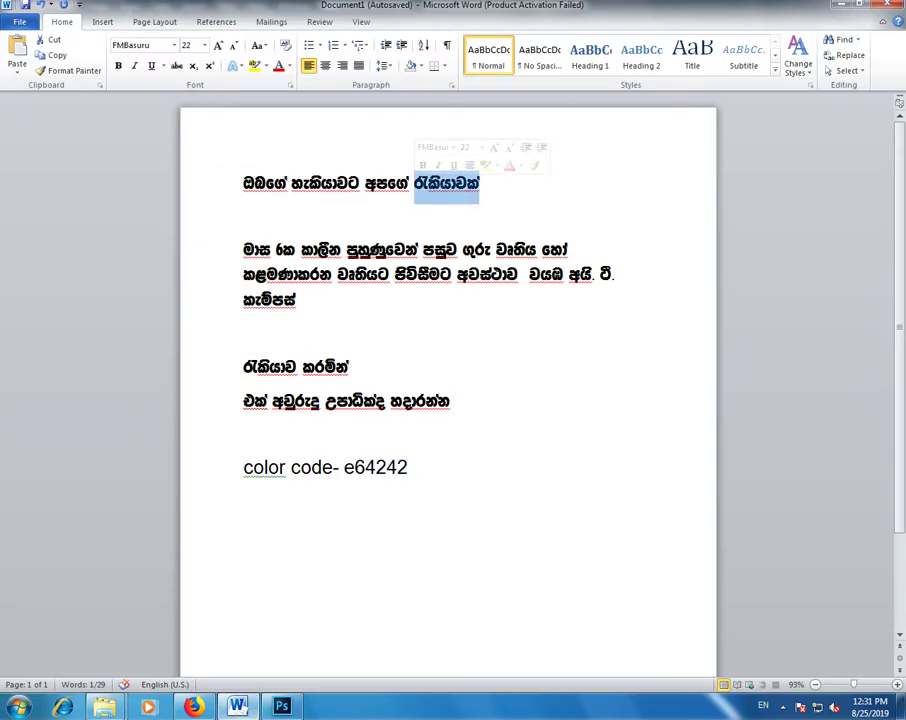
{"action": "right_click", "coordinate": [425, 180]}
{"action": "left_click", "coordinate": [462, 202]}
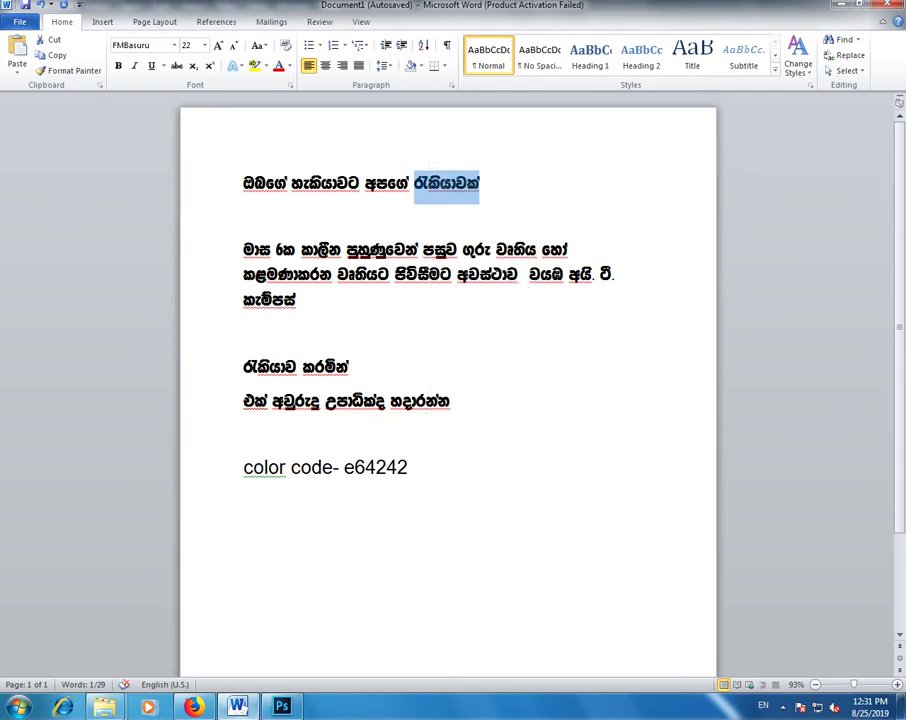
{"action": "key", "text": "alt+Tab"}
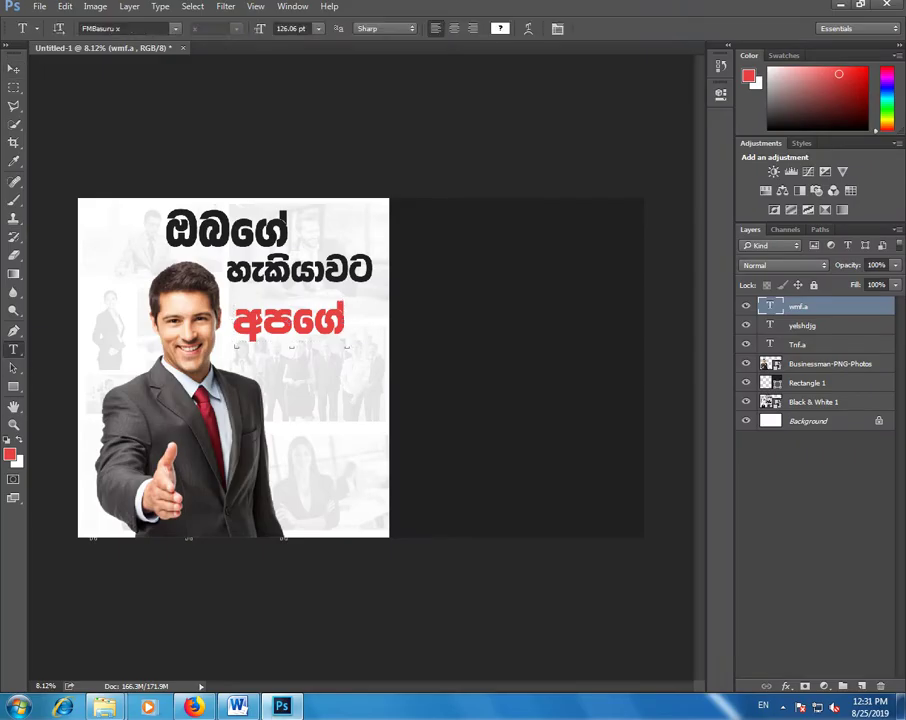
Step: Paste රැකියාවක් as a new red text layer below අපගේ
{"action": "left_click", "coordinate": [291, 372]}
{"action": "right_click", "coordinate": [291, 372]}
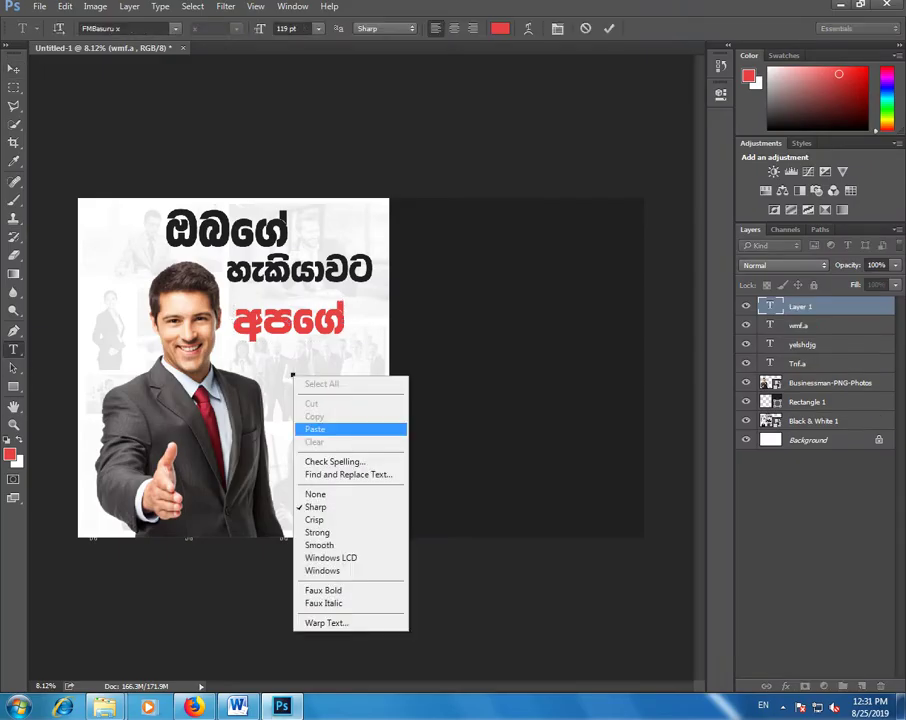
{"action": "left_click", "coordinate": [312, 423]}
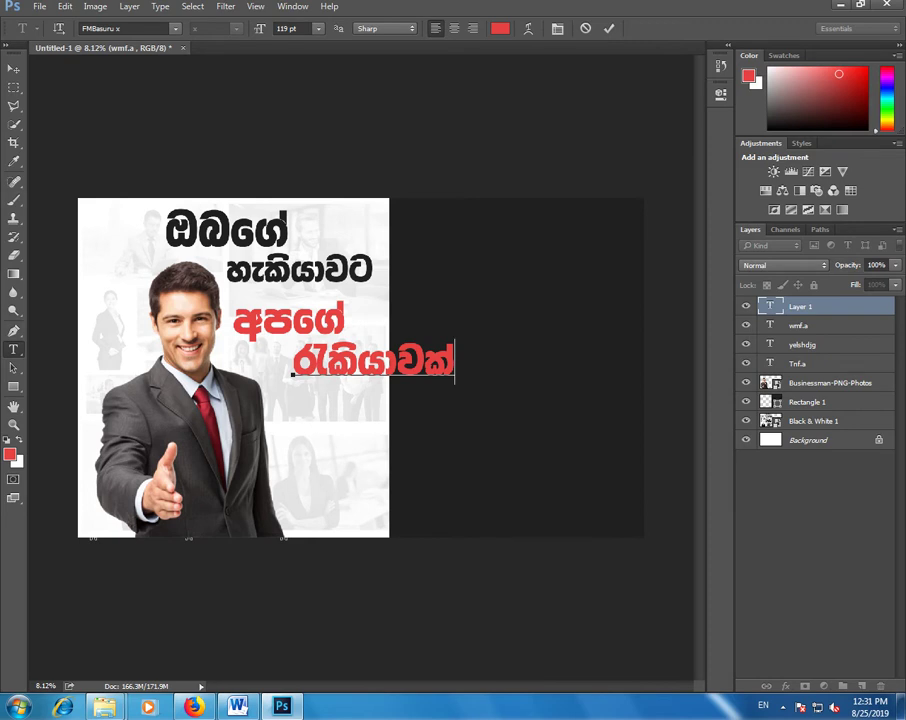
{"action": "key", "text": "ctrl+Return"}
Step: Shrink රැකියාවක් to about 80% and position it beneath අපගේ
{"action": "key", "text": "v"}
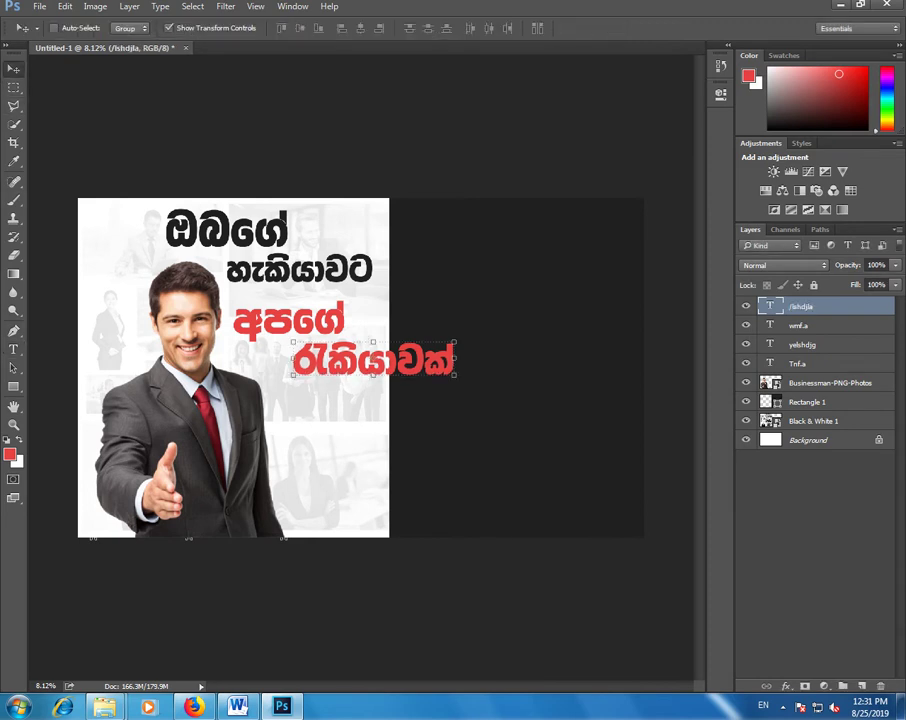
{"action": "key", "text": "ctrl+t"}
{"action": "left_click_drag", "start_coordinate": [293, 342], "coordinate": [320, 347]}
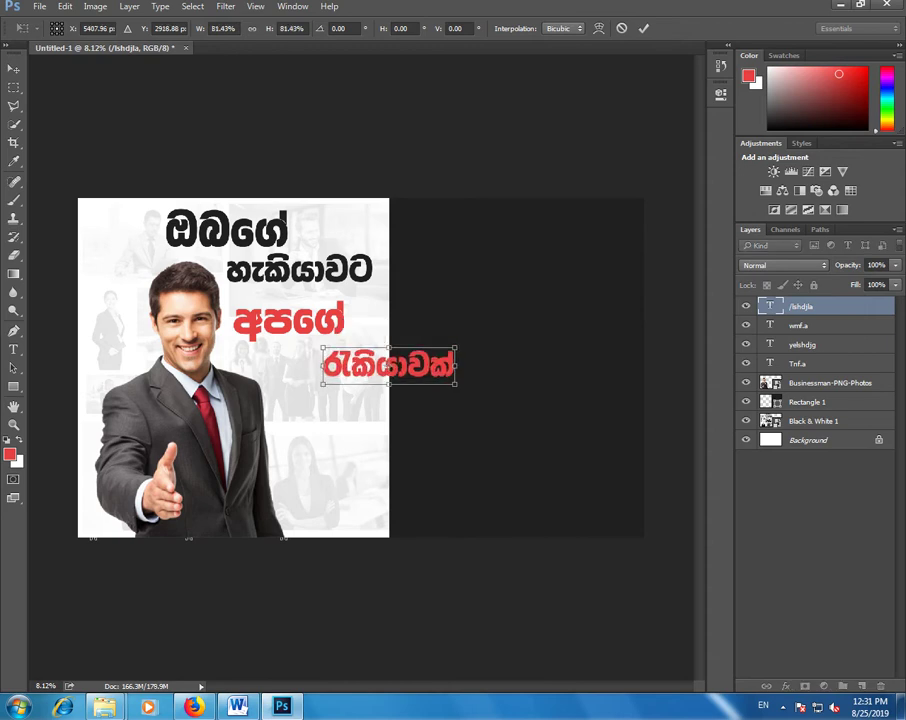
{"action": "key", "text": "Return"}
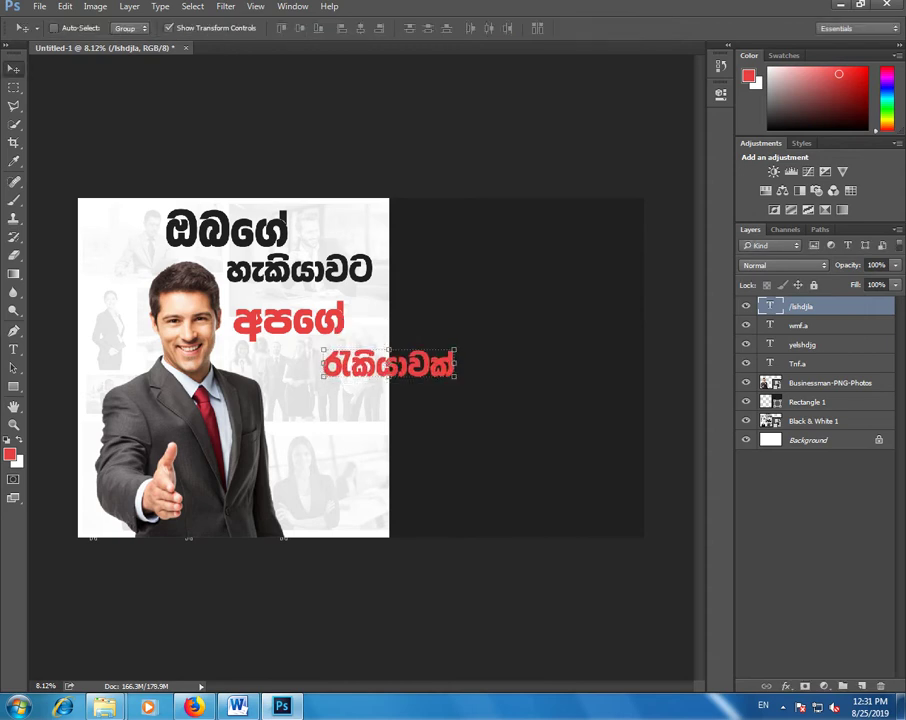
{"action": "left_click_drag", "start_coordinate": [380, 362], "coordinate": [305, 350]}
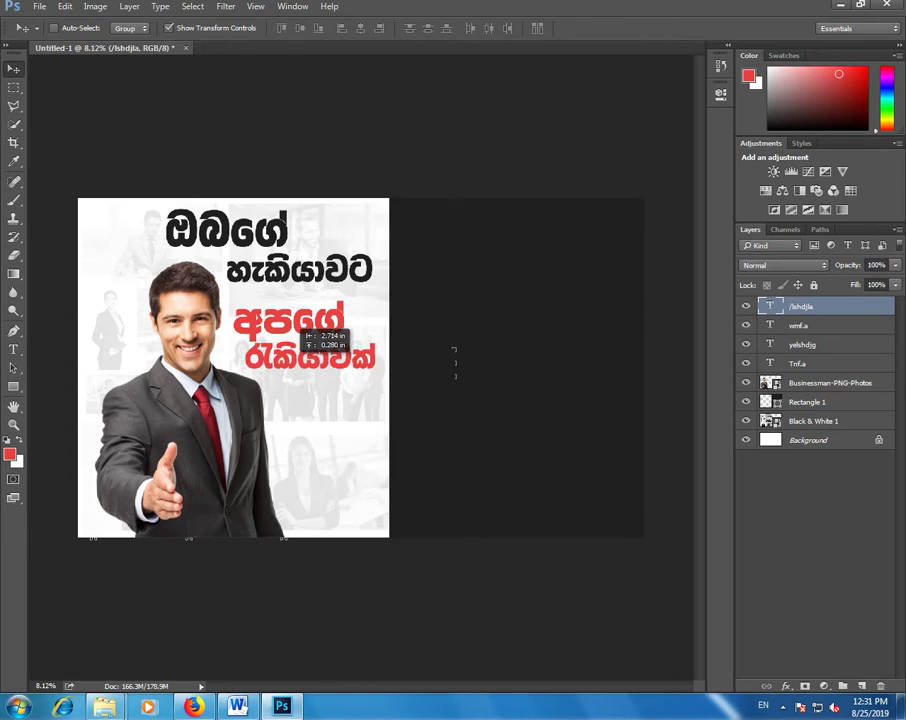
{"action": "left_click_drag", "start_coordinate": [305, 338], "coordinate": [314, 336]}
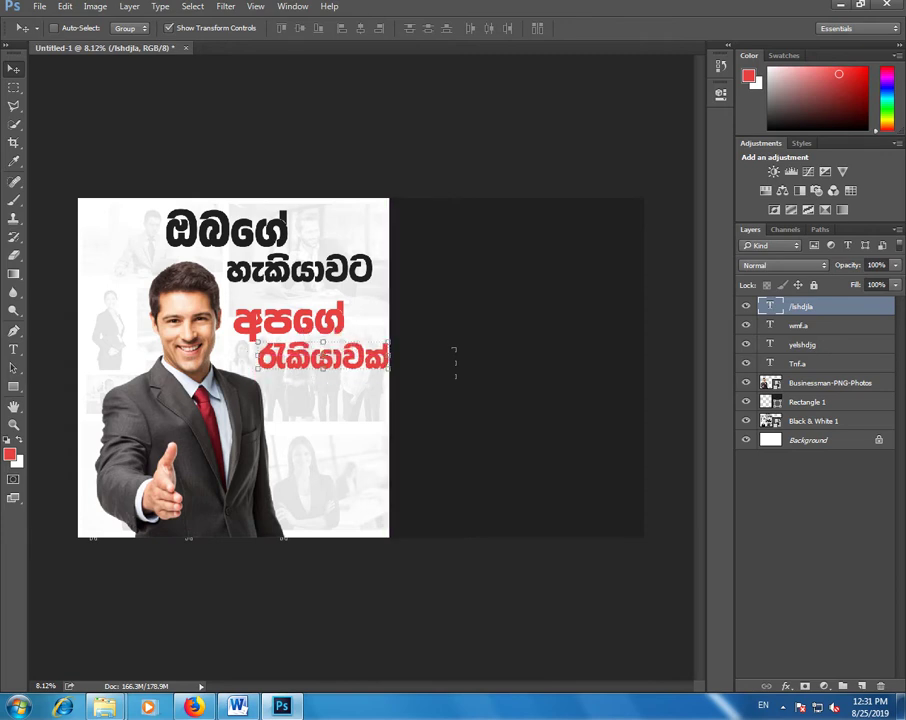
{"action": "key", "text": "shift+Left"}
{"action": "key", "text": "shift+Left"}
{"action": "key", "text": "shift+Left"}
{"action": "key", "text": "shift+Left"}
{"action": "key", "text": "shift+Left"}
{"action": "key", "text": "shift+Left"}
{"action": "key", "text": "shift+Left"}
{"action": "key", "text": "shift+Left"}
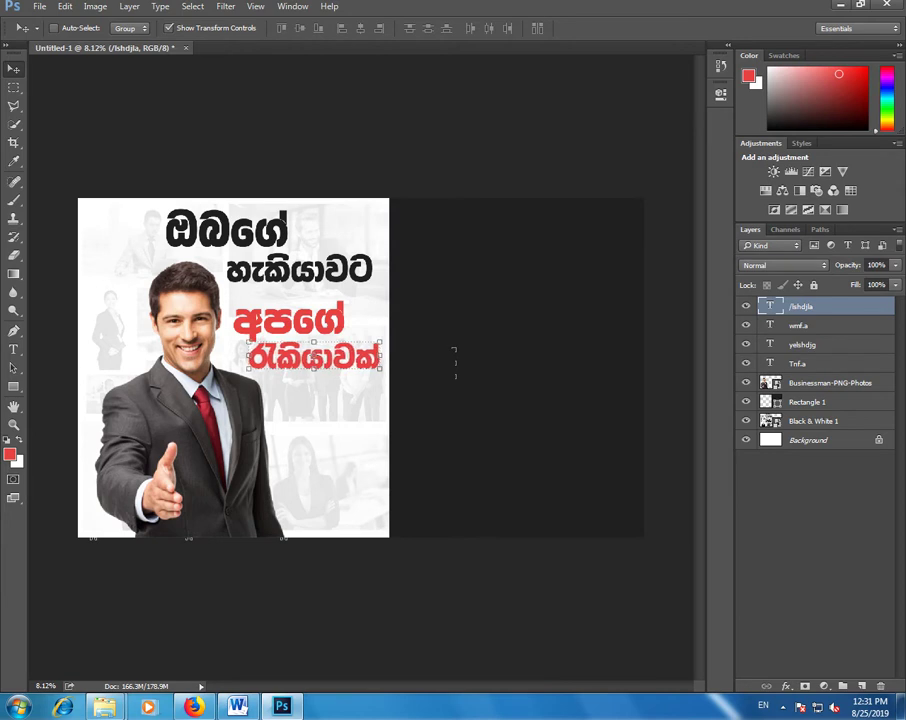
Step: Nudge අපගේ into line, then shift both red headline lines slightly left together
{"action": "key", "text": "alt+bracketleft"}
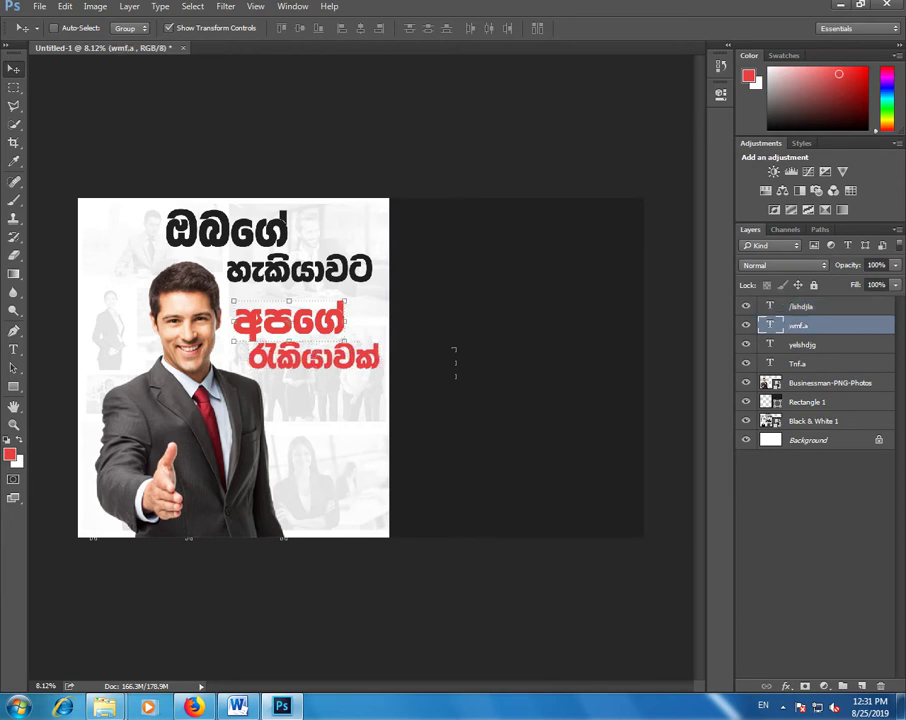
{"action": "key", "text": "shift+Left"}
{"action": "key", "text": "shift+Left"}
{"action": "key", "text": "shift+Left"}
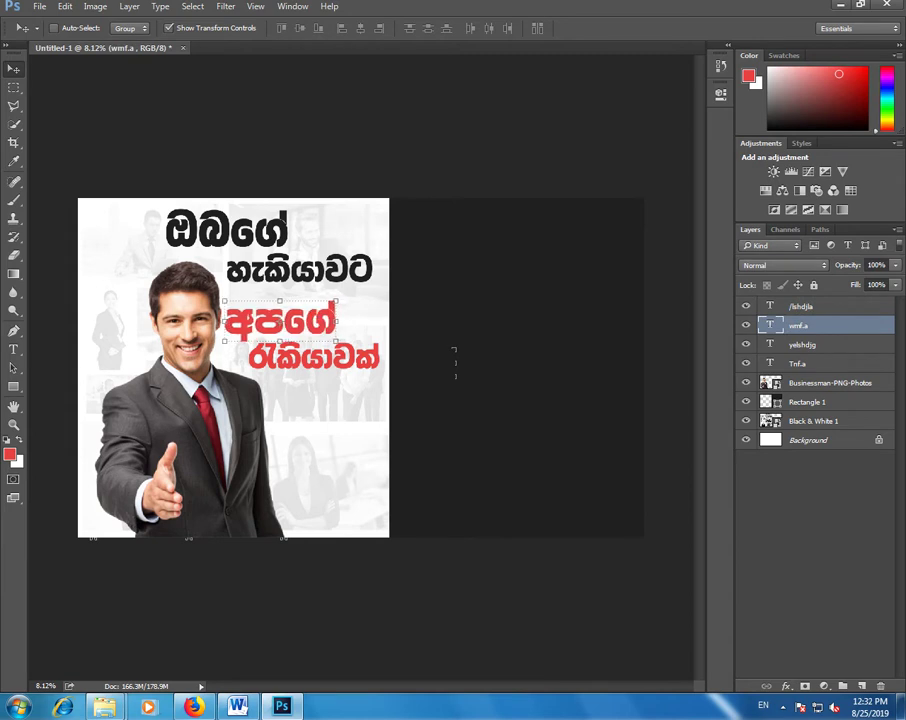
{"action": "key", "text": "shift+Right"}
{"action": "key", "text": "shift+Right"}
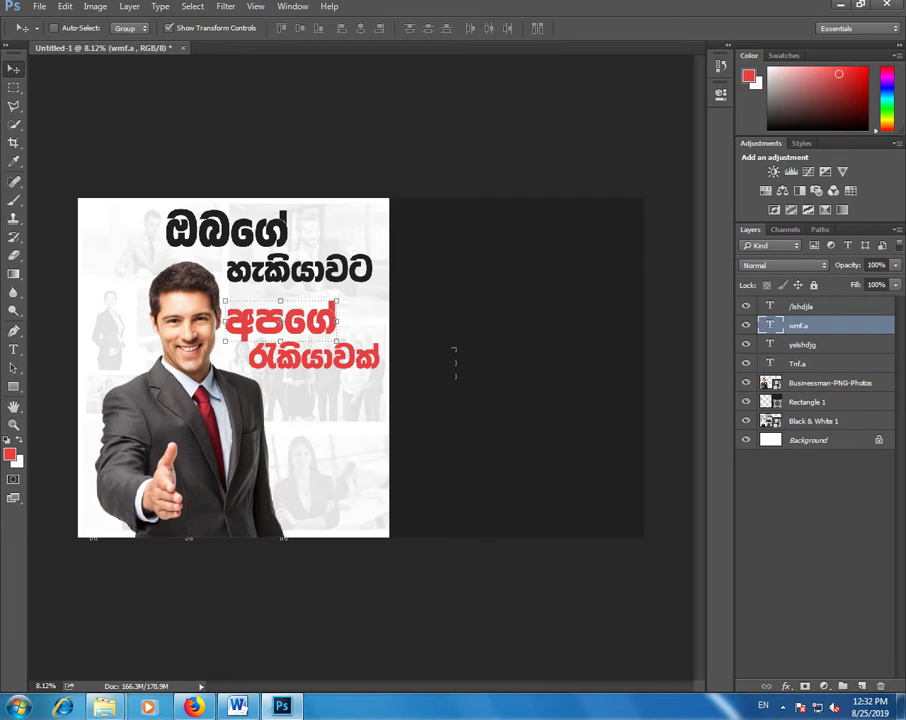
{"action": "key", "text": "shift+Right"}
{"action": "key", "text": "shift+Right"}
{"action": "key", "text": "shift+Right"}
{"action": "key", "text": "shift+Right"}
{"action": "key", "text": "shift+Right"}
{"action": "key", "text": "shift+Right"}
{"action": "key", "text": "shift+Right"}
{"action": "key", "text": "shift+Right"}
{"action": "key", "text": "shift+Right"}
{"action": "key", "text": "shift+Right"}
{"action": "key", "text": "shift+Right"}
{"action": "key", "text": "shift+Right"}
{"action": "key", "text": "shift+Right"}
{"action": "key", "text": "shift+Right"}
{"action": "key", "text": "shift+Right"}
{"action": "key", "text": "Up"}
{"action": "key", "text": "Up"}
{"action": "key", "text": "Up"}
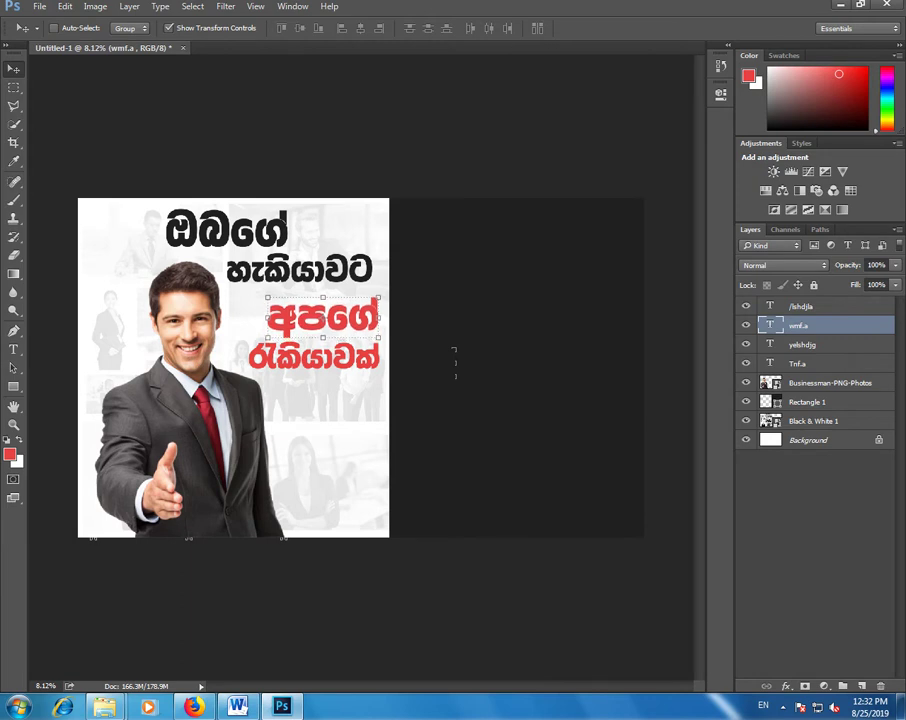
{"action": "key", "text": "alt+shift+bracketleft"}
{"action": "key", "text": "alt+shift+bracketright"}
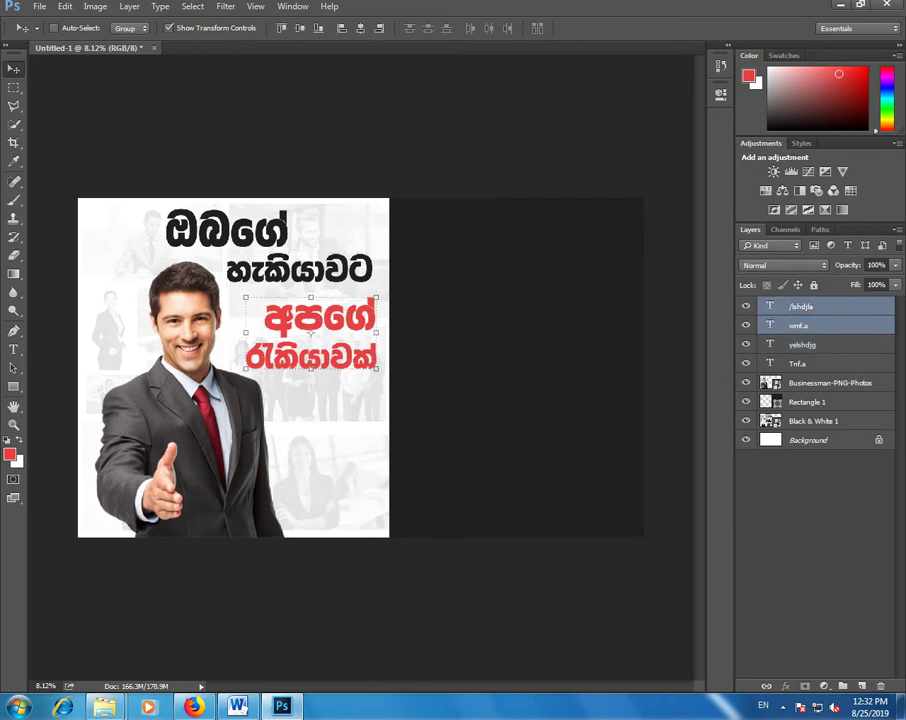
{"action": "left_click_drag", "start_coordinate": [343, 323], "coordinate": [337, 323]}
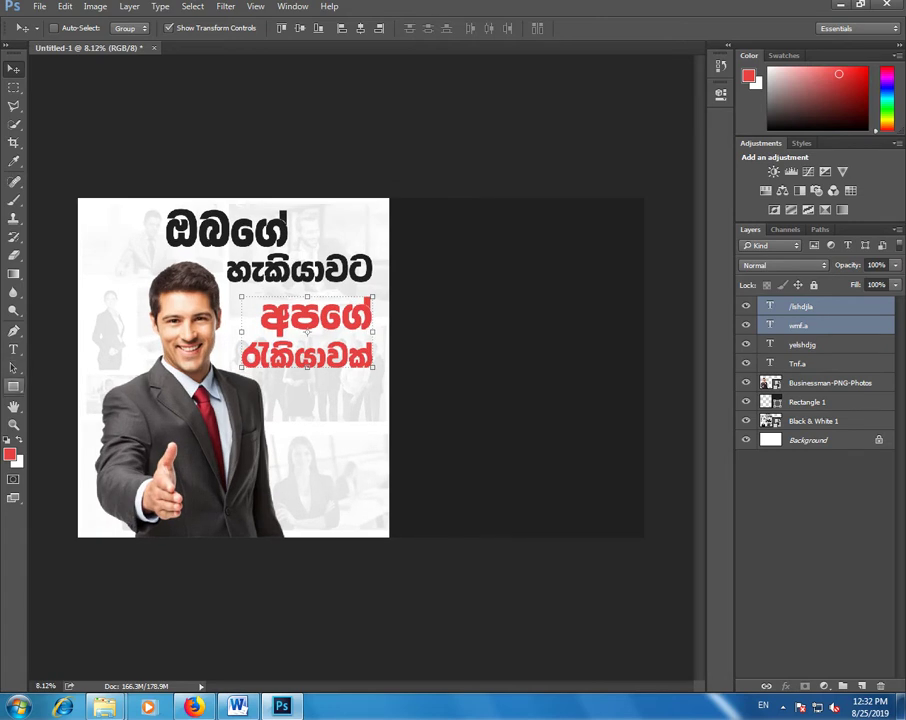
Step: Draw a wide rectangle across the top right and fill it with red #e64242
{"action": "key", "text": "u"}
{"action": "left_click_drag", "start_coordinate": [384, 195], "coordinate": [652, 241]}
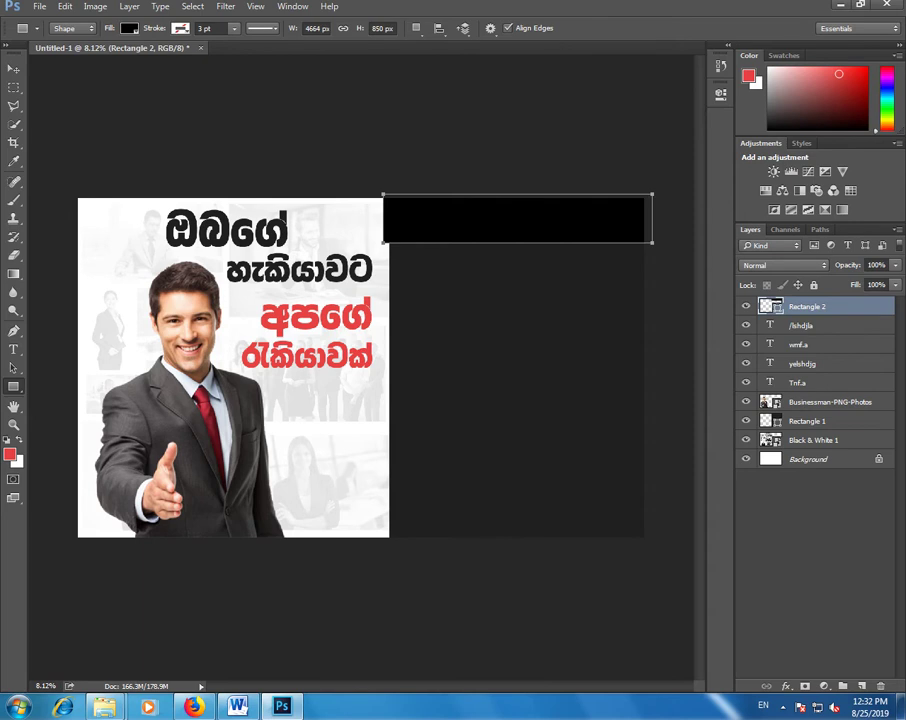
{"action": "double_click", "coordinate": [770, 306]}
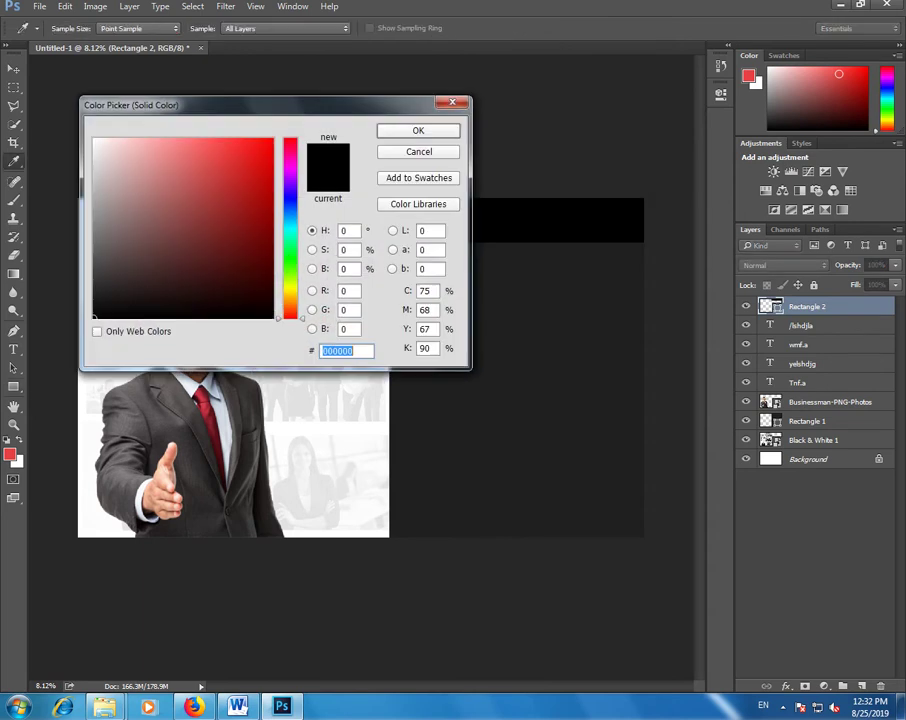
{"action": "left_click_drag", "start_coordinate": [260, 104], "coordinate": [348, 60]}
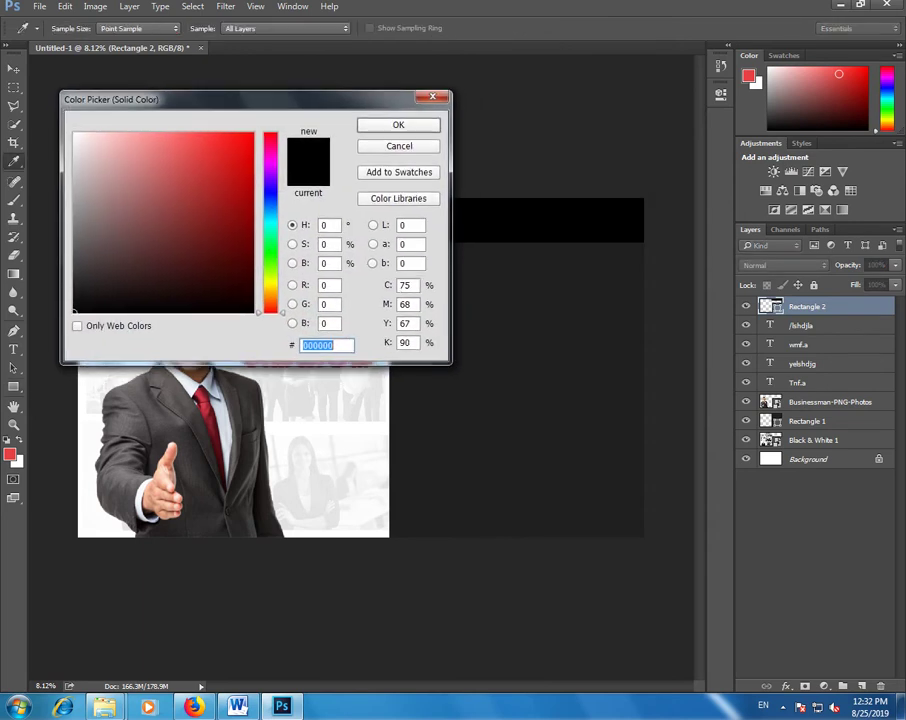
{"action": "type", "text": "e64242"}
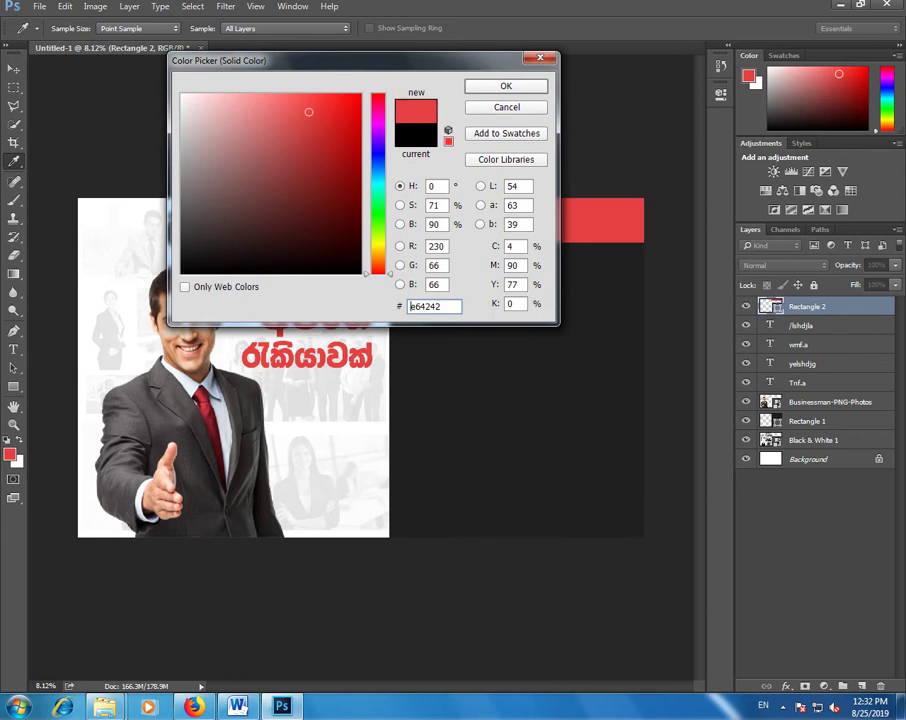
{"action": "key", "text": "Return"}
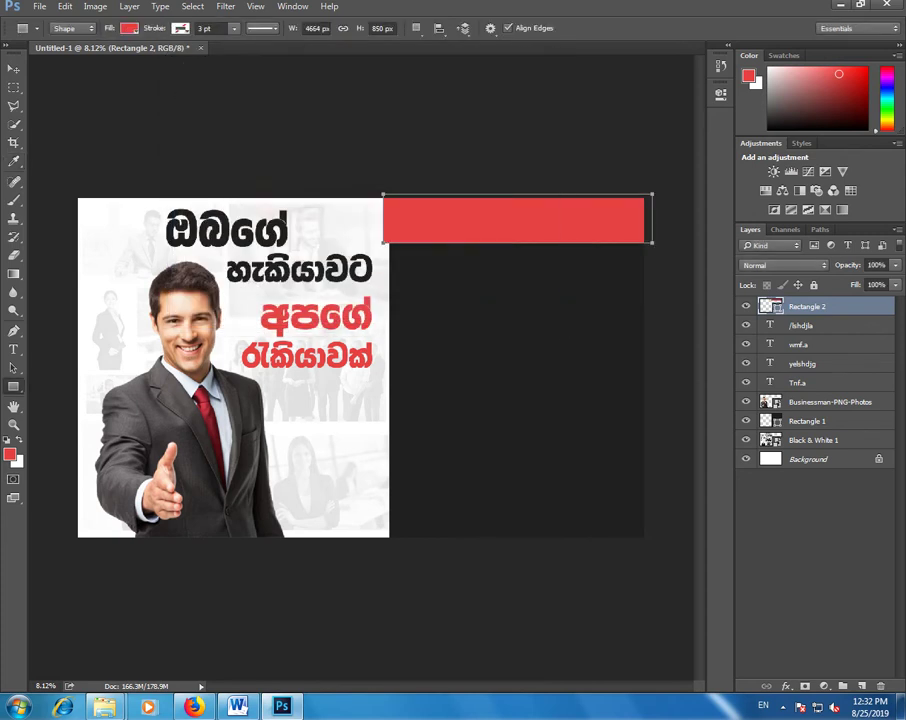
Step: Resize the red bar to start at the collage edge and trim its right and top
{"action": "key", "text": "v"}
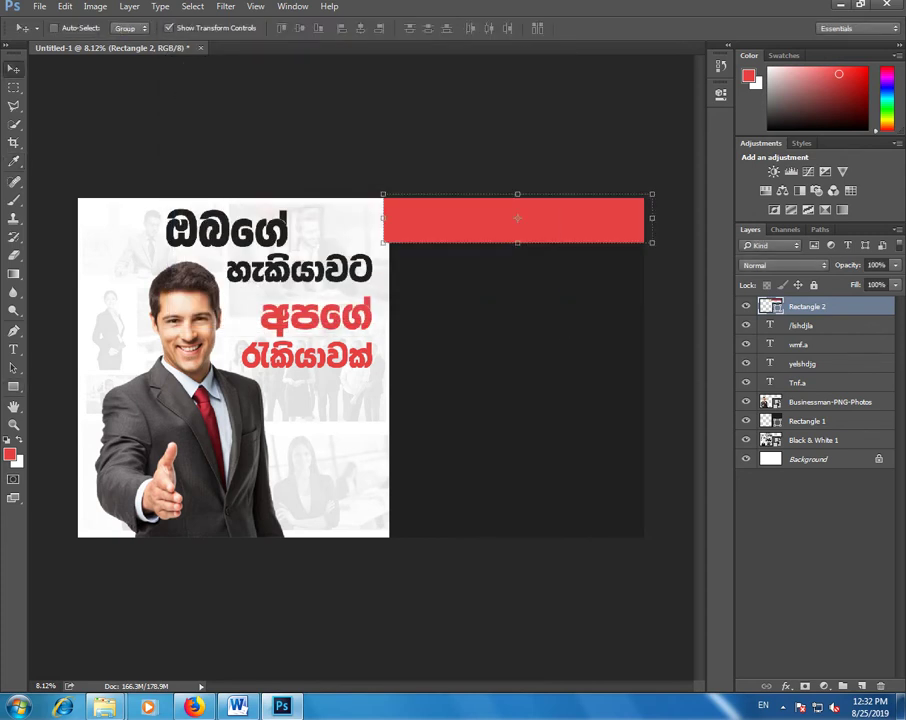
{"action": "left_click_drag", "start_coordinate": [383, 218], "coordinate": [389, 218]}
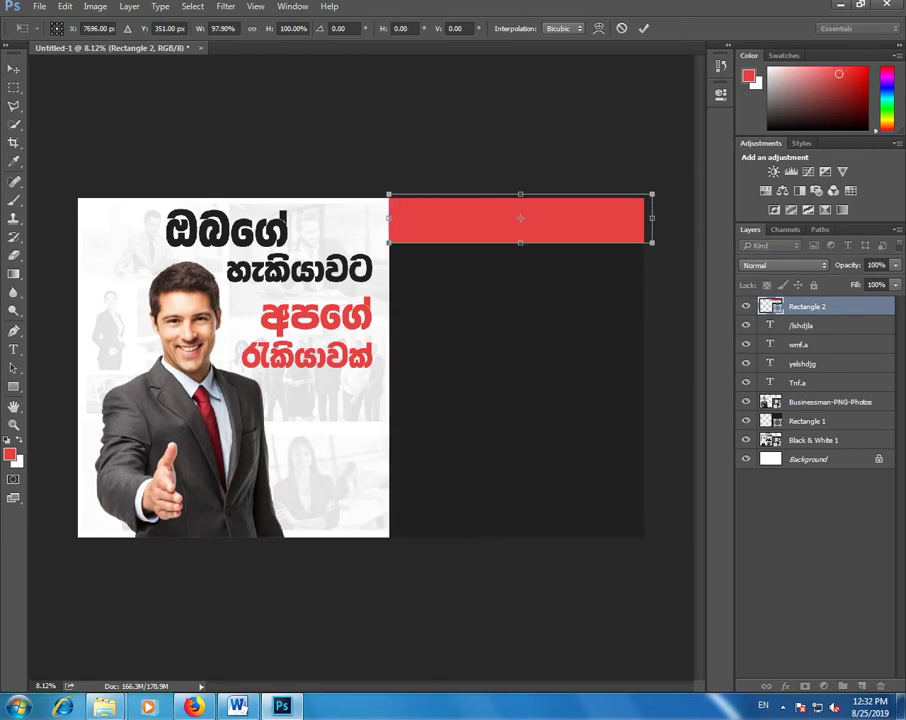
{"action": "left_click_drag", "start_coordinate": [652, 218], "coordinate": [645, 218]}
{"action": "left_click_drag", "start_coordinate": [520, 194], "coordinate": [516, 198]}
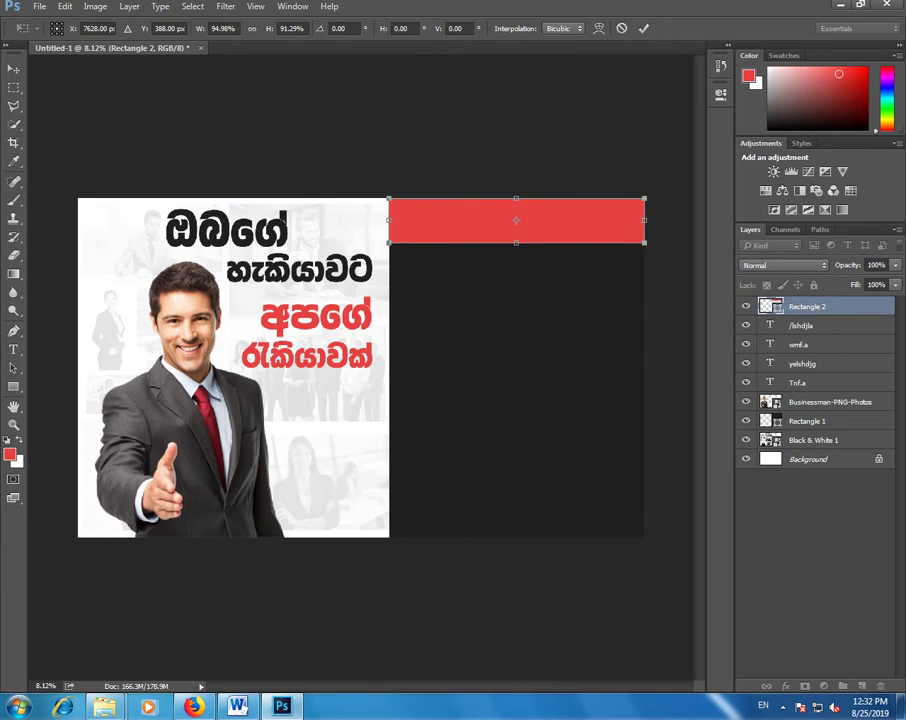
{"action": "key", "text": "Return"}
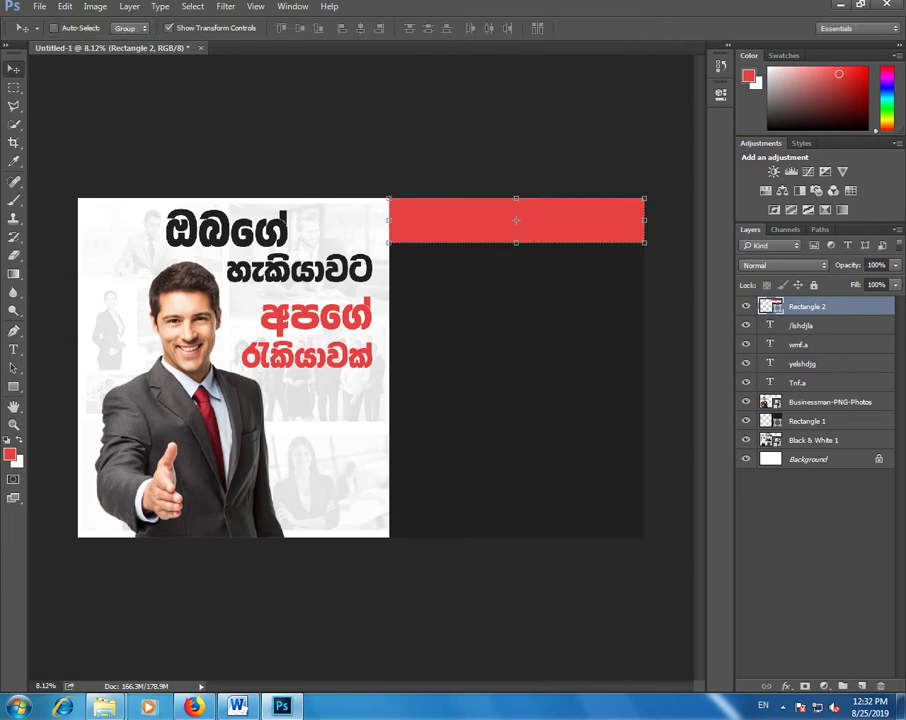
{"action": "key", "text": "alt+Tab"}
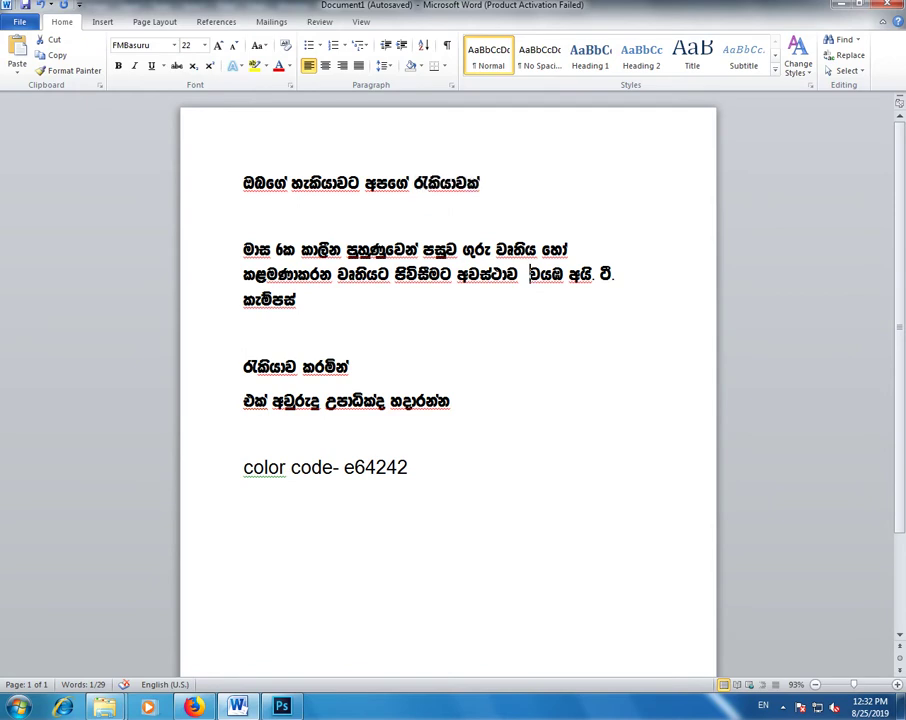
Step: Paste the campus name වයඹ අයි. ටී. කැම්පස් as a new text layer
{"action": "left_click_drag", "start_coordinate": [529, 274], "coordinate": [302, 302]}
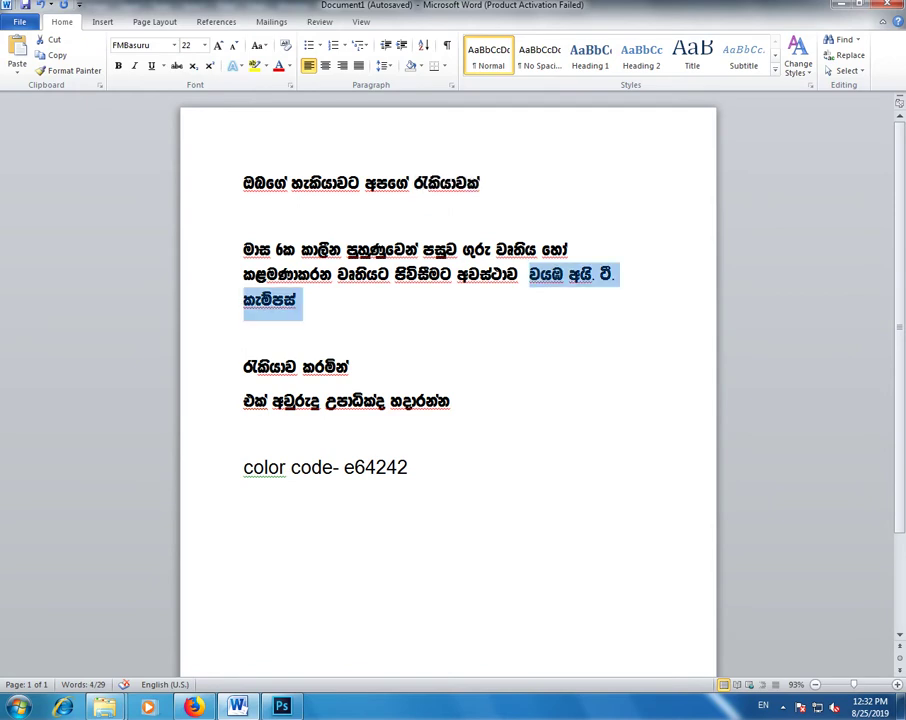
{"action": "key", "text": "alt+Tab"}
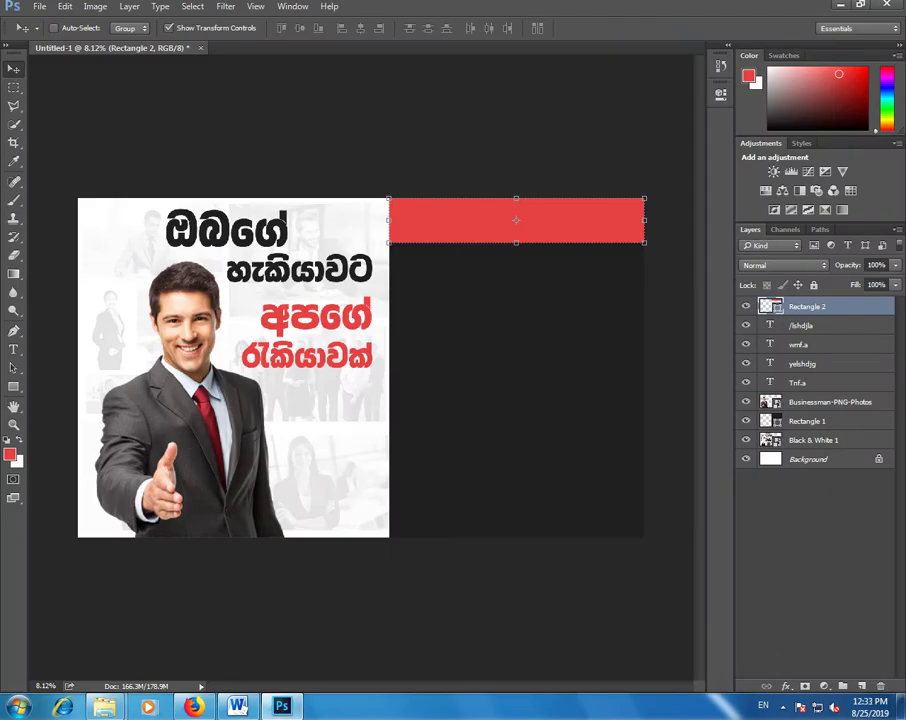
{"action": "left_click", "coordinate": [13, 349]}
{"action": "left_click", "coordinate": [465, 348]}
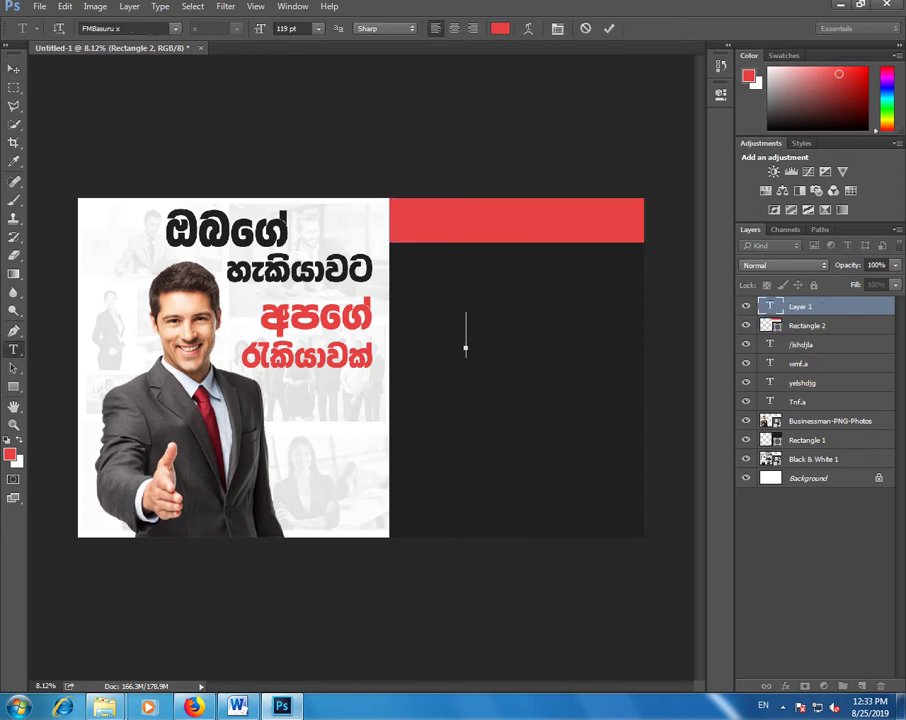
{"action": "key", "text": "ctrl+v"}
Step: Make the campus name white #ffffff, reduce its size, and move it onto the red bar
{"action": "key", "text": "ctrl+a"}
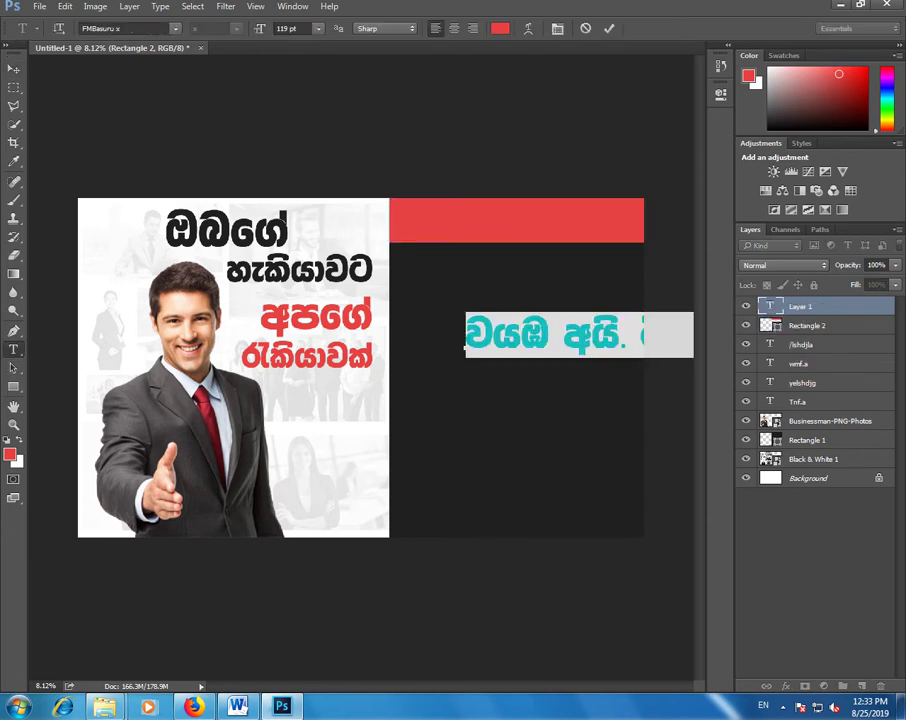
{"action": "left_click", "coordinate": [499, 28]}
{"action": "type", "text": "ffffff"}
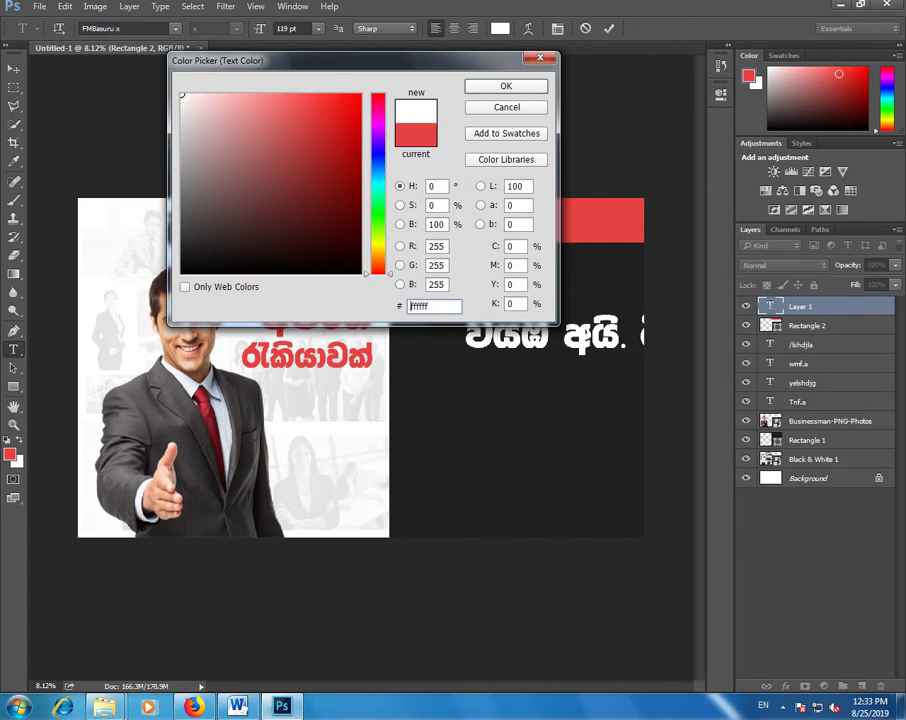
{"action": "key", "text": "Return"}
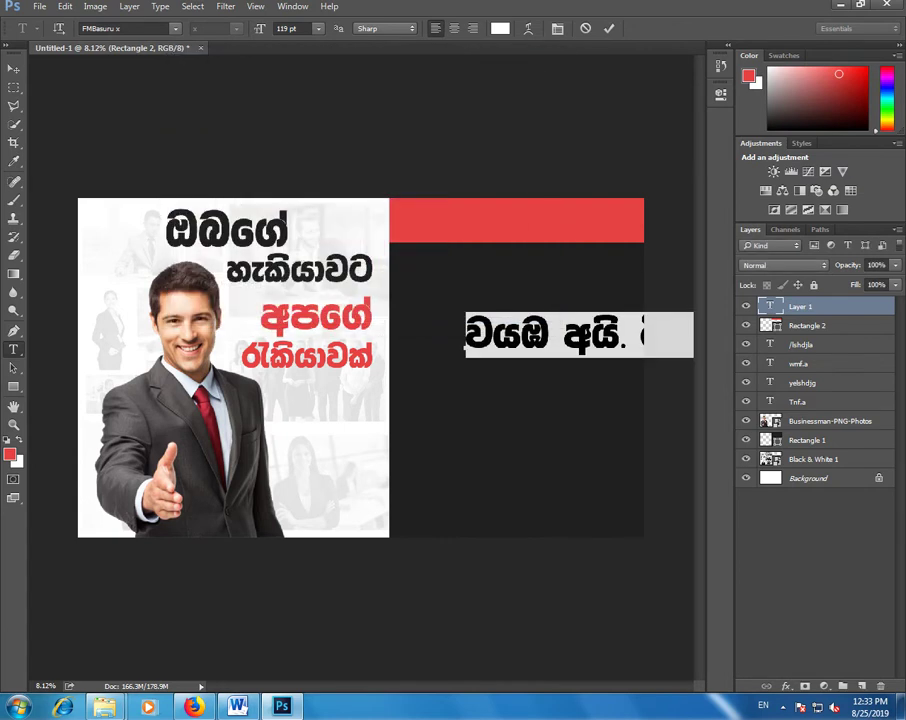
{"action": "left_click_drag", "start_coordinate": [259, 28], "coordinate": [232, 28]}
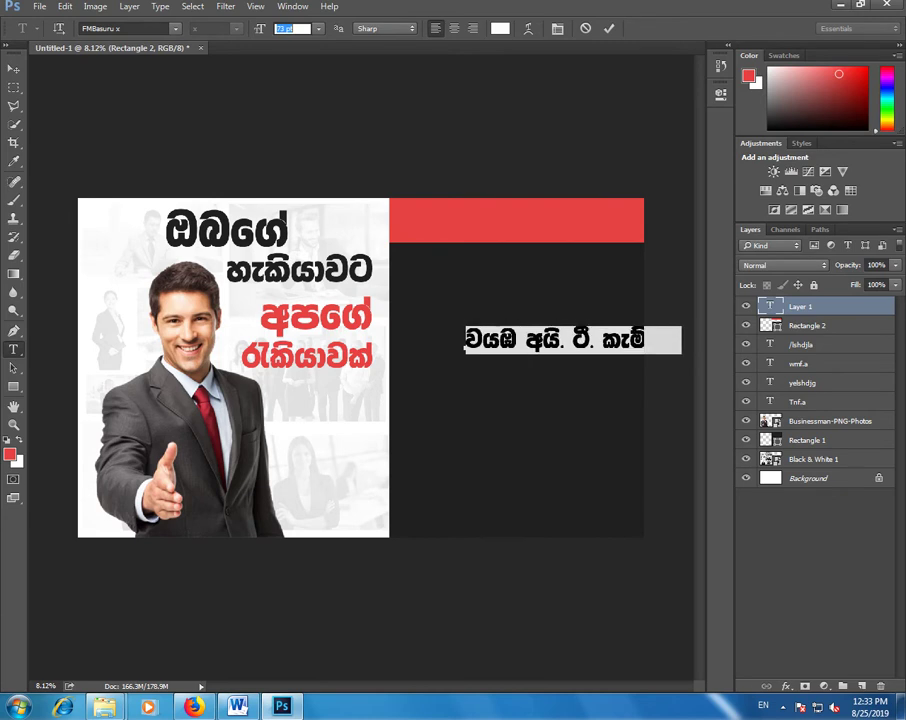
{"action": "left_click_drag", "start_coordinate": [465, 346], "coordinate": [405, 231]}
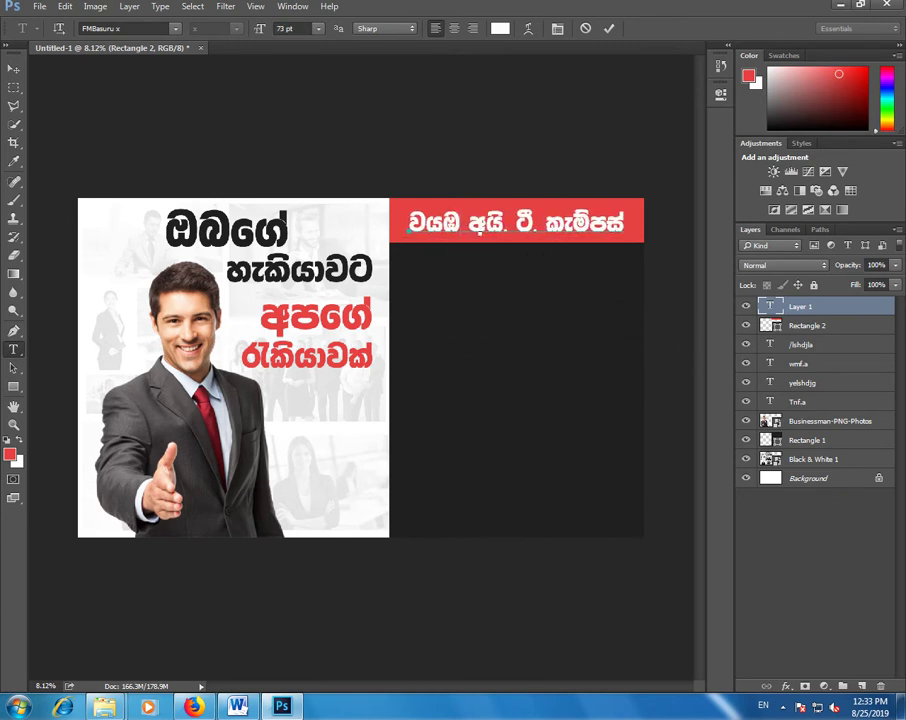
{"action": "key", "text": "ctrl+Return"}
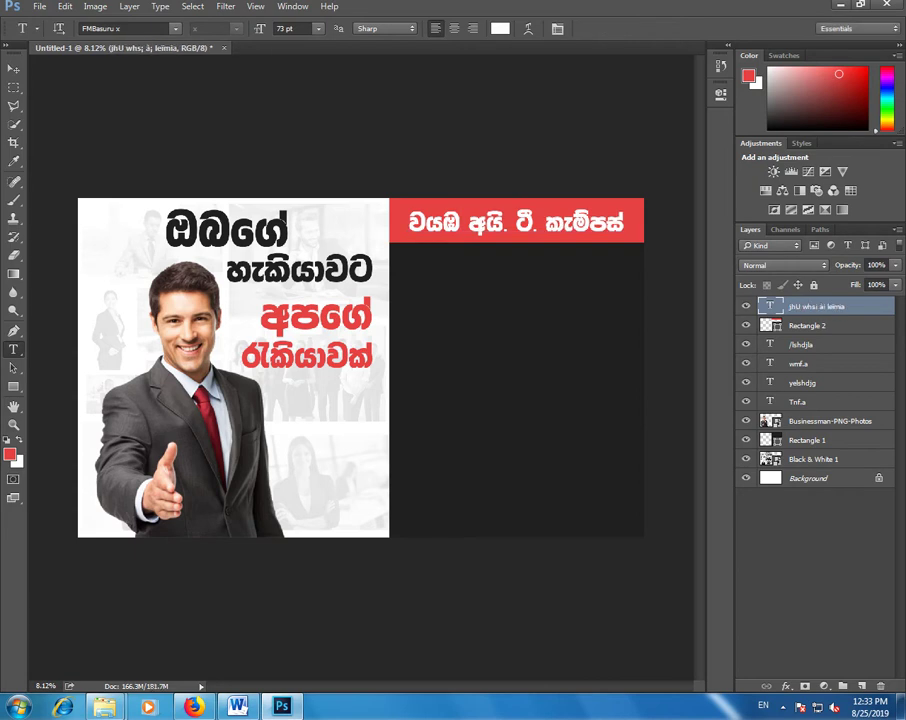
Step: Align the campus name's vertical centre with the red bar
{"action": "left_click", "coordinate": [806, 325], "text": "shift"}
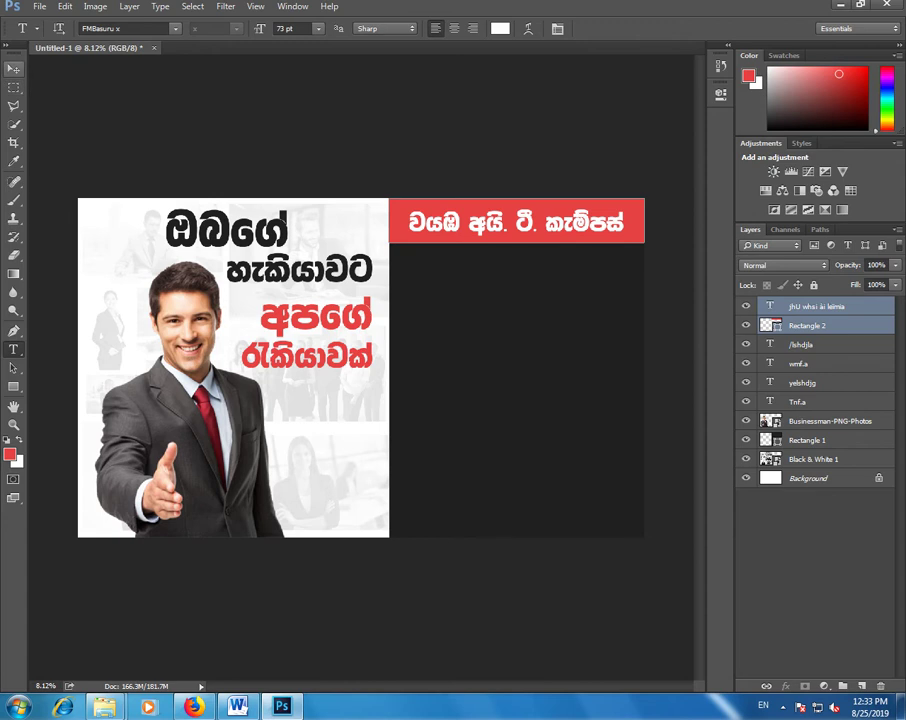
{"action": "left_click", "coordinate": [13, 68]}
{"action": "left_click", "coordinate": [360, 28]}
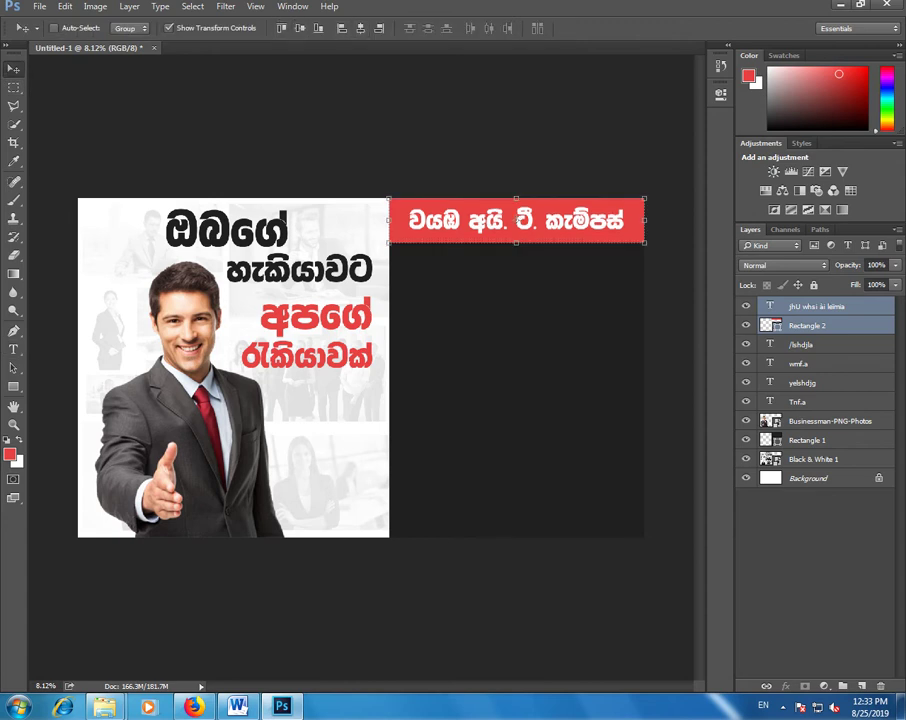
{"action": "left_click", "coordinate": [772, 306]}
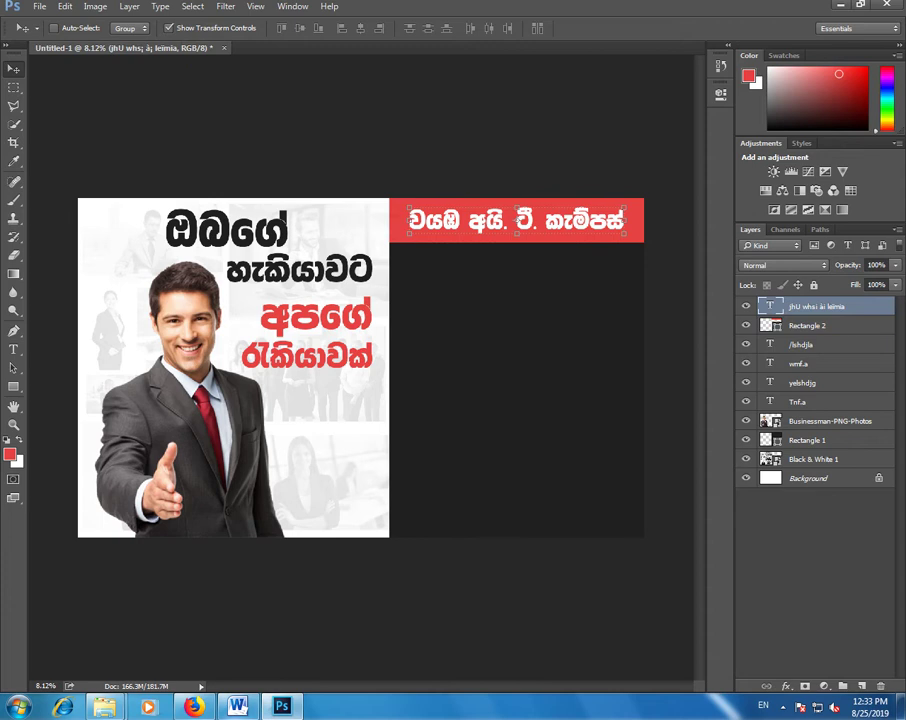
Step: Copy the opening of the description from Word and paste it as a new text layer below the banner
{"action": "key", "text": "alt+Tab"}
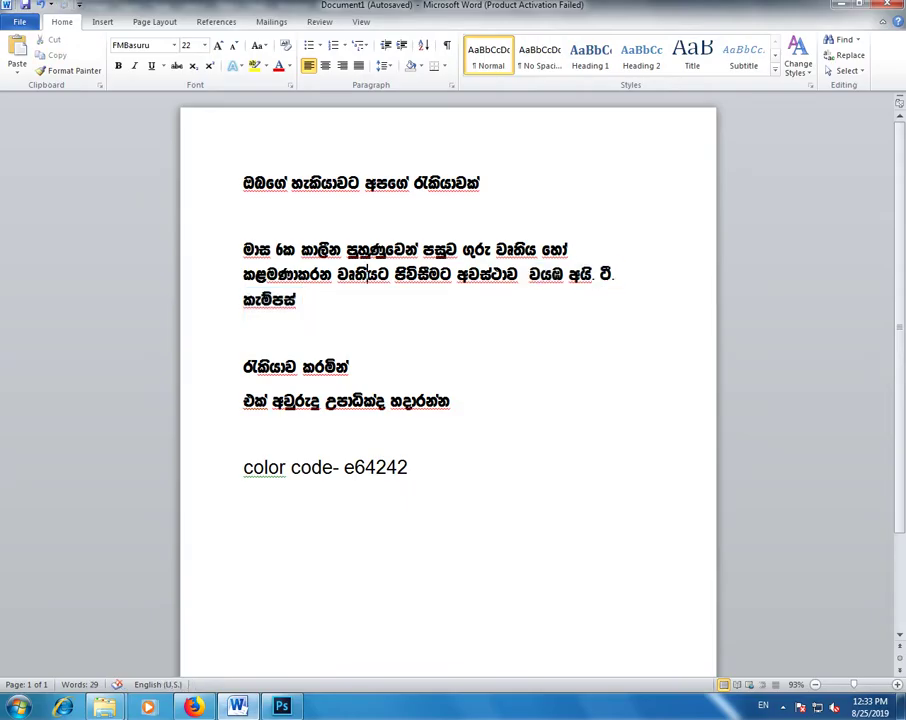
{"action": "left_click_drag", "start_coordinate": [243, 250], "coordinate": [462, 250]}
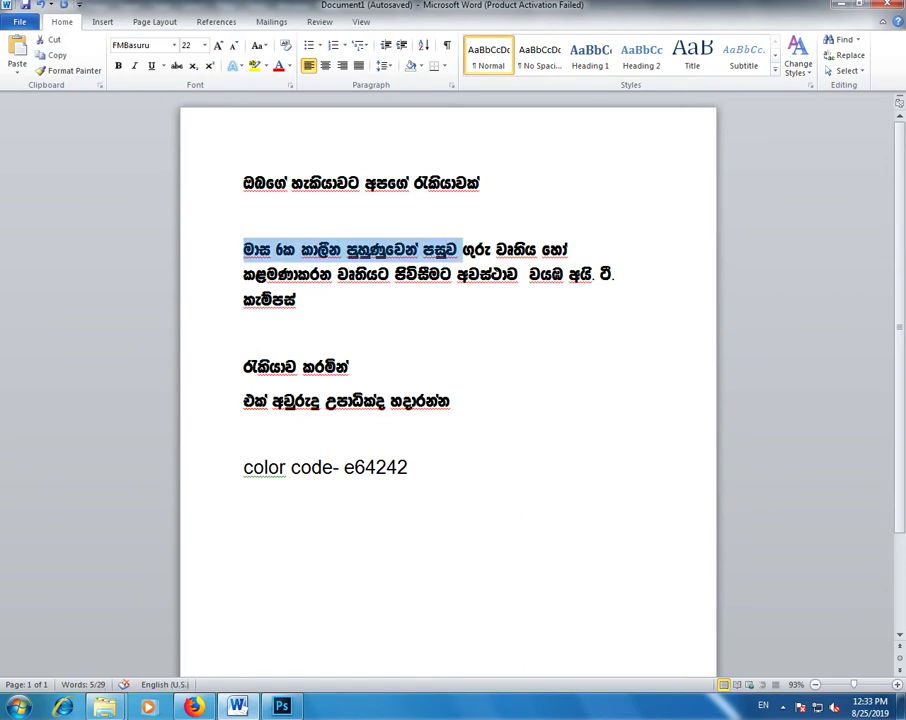
{"action": "key", "text": "alt+Tab"}
{"action": "key", "text": "t"}
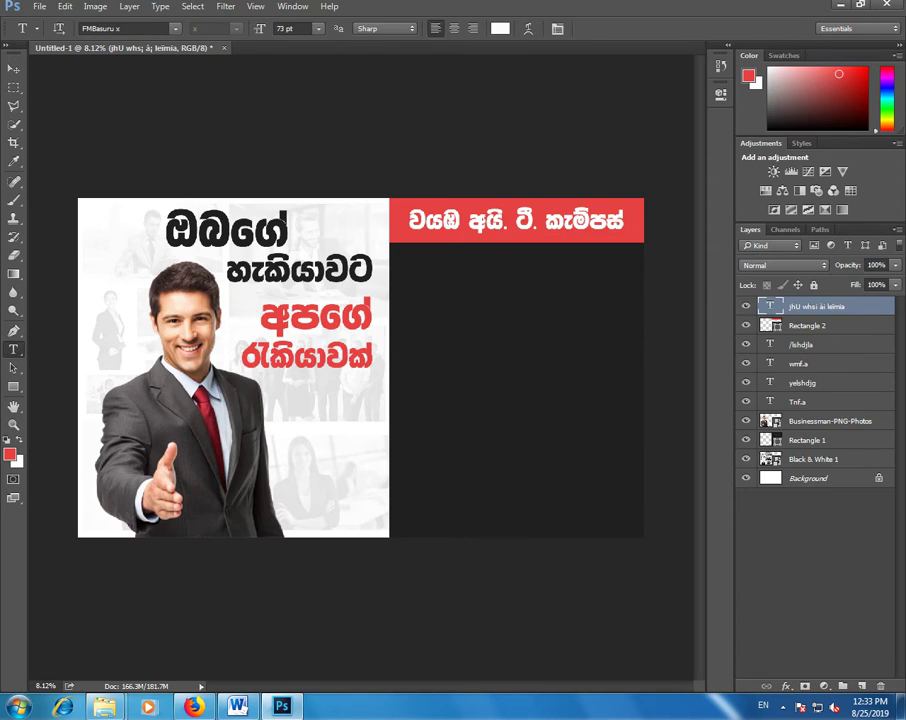
{"action": "left_click", "coordinate": [416, 298]}
{"action": "key", "text": "ctrl+v"}
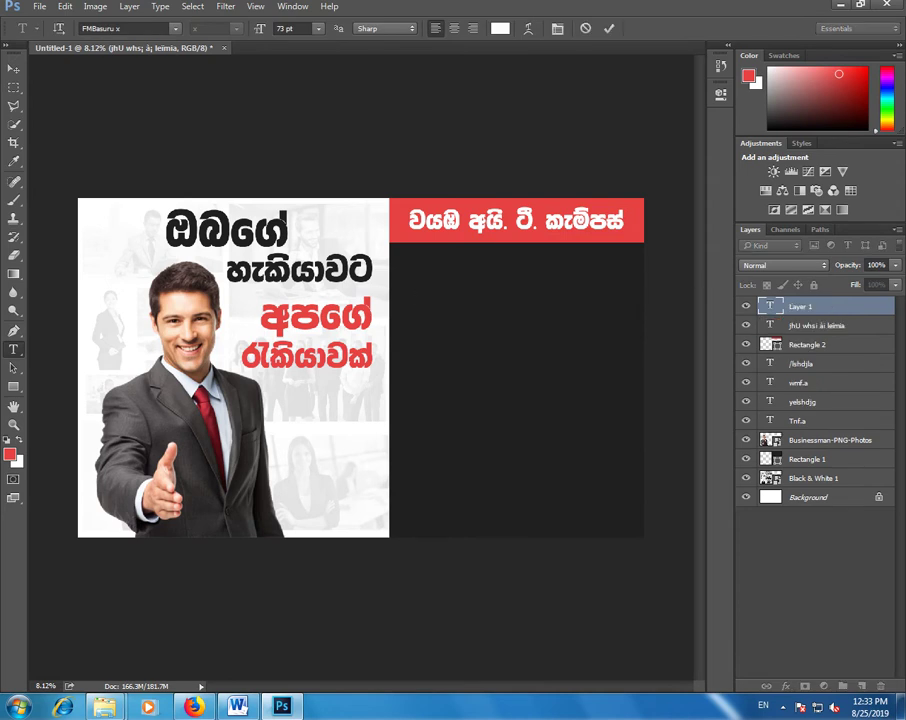
Step: Shift the pasted description left and change its font to FMGanganee
{"action": "left_click_drag", "start_coordinate": [520, 293], "coordinate": [474, 285]}
{"action": "key", "text": "ctrl+a"}
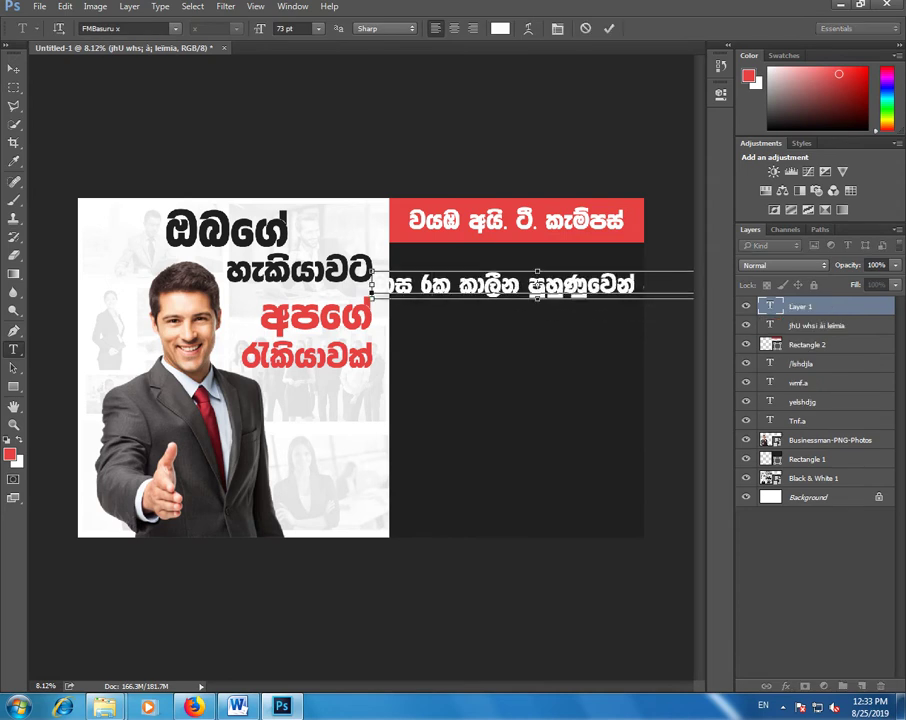
{"action": "left_click", "coordinate": [110, 28]}
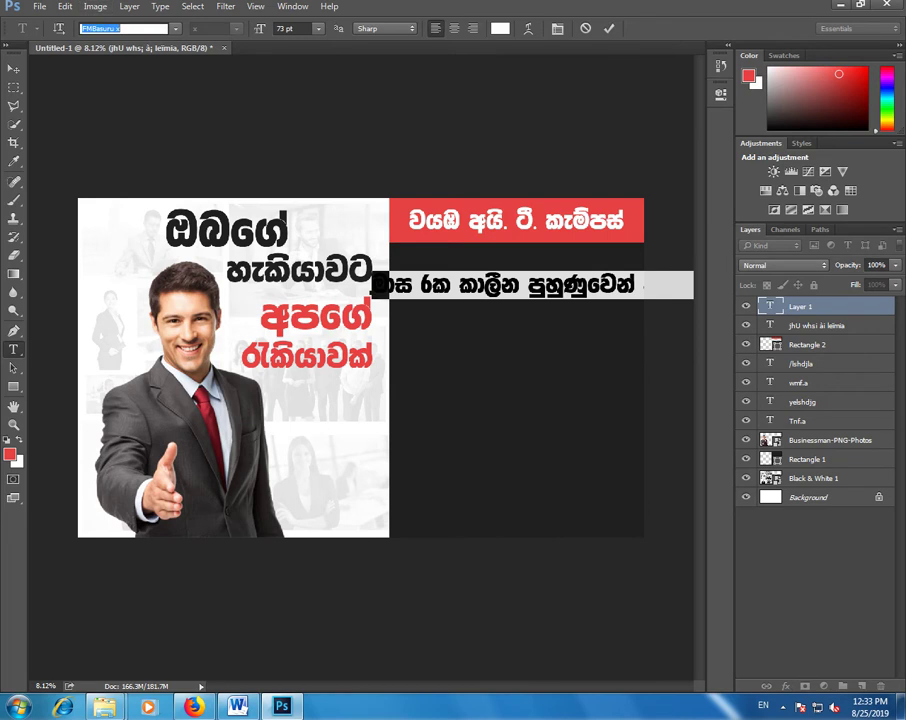
{"action": "type", "text": "fm"}
{"action": "key", "text": "Return"}
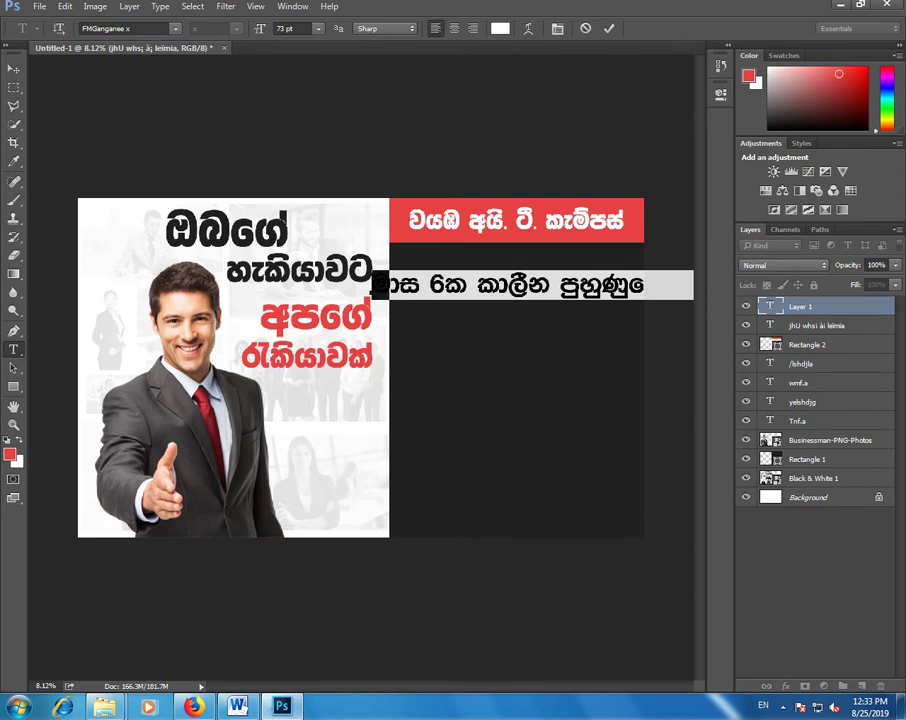
Step: Size the description text to 45 pt and place it just under the red banner
{"action": "key", "text": "shift+Down"}
{"action": "key", "text": "shift+Down"}
{"action": "key", "text": "shift+Down"}
{"action": "key", "text": "Down"}
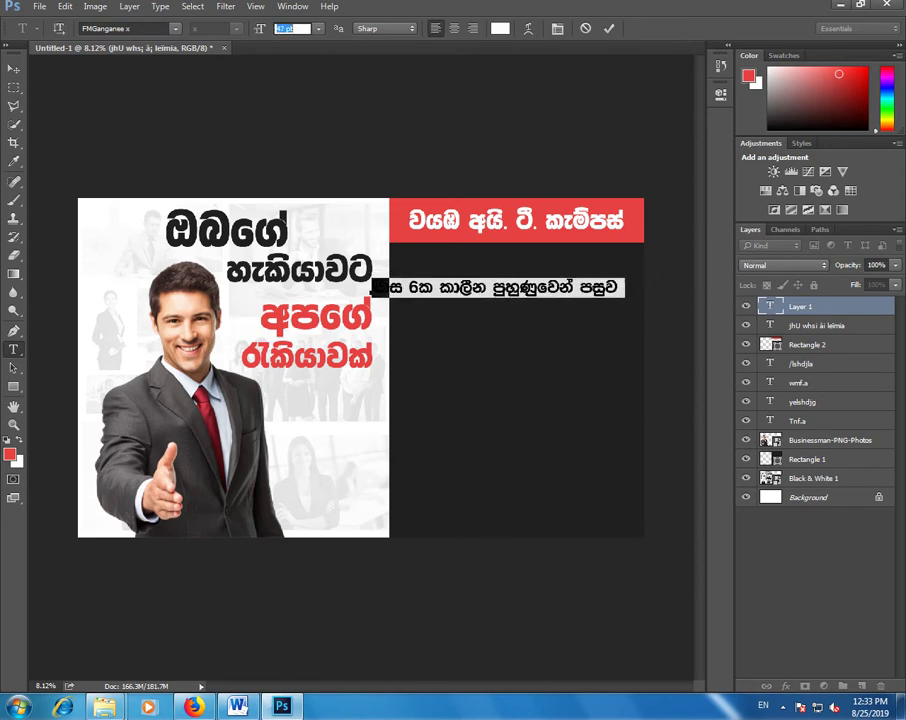
{"action": "left_click_drag", "start_coordinate": [380, 287], "coordinate": [397, 273]}
{"action": "left_click_drag", "start_coordinate": [464, 272], "coordinate": [464, 266]}
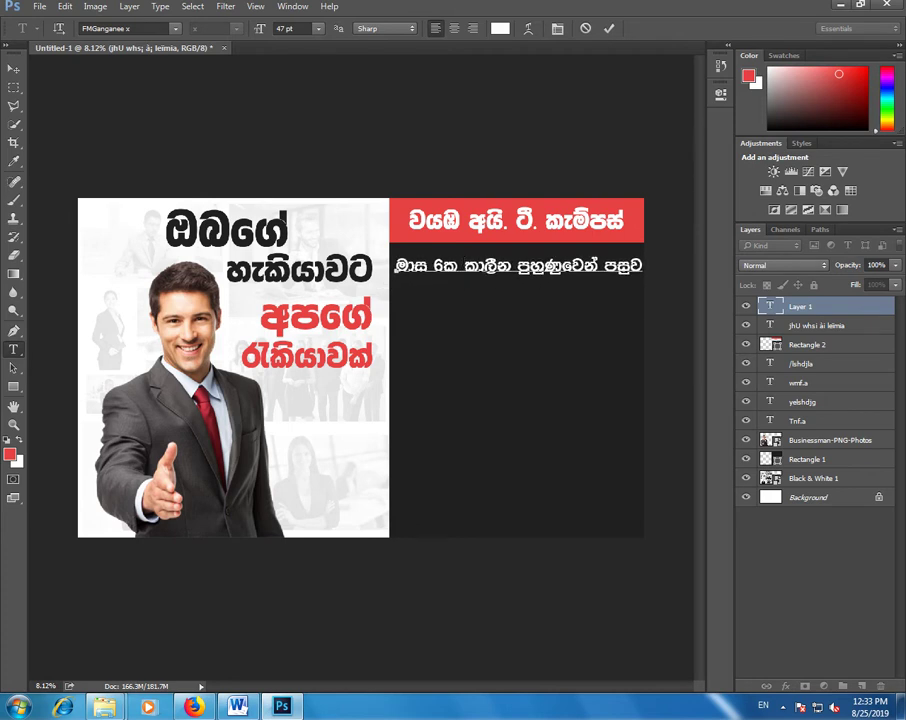
{"action": "key", "text": "ctrl+a"}
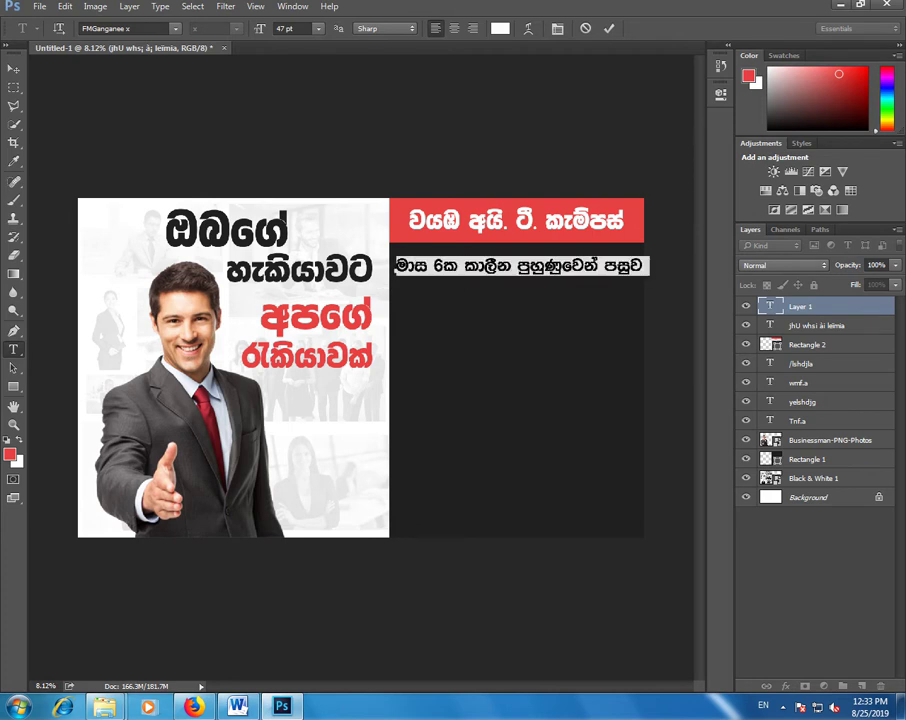
{"action": "left_click", "coordinate": [292, 28]}
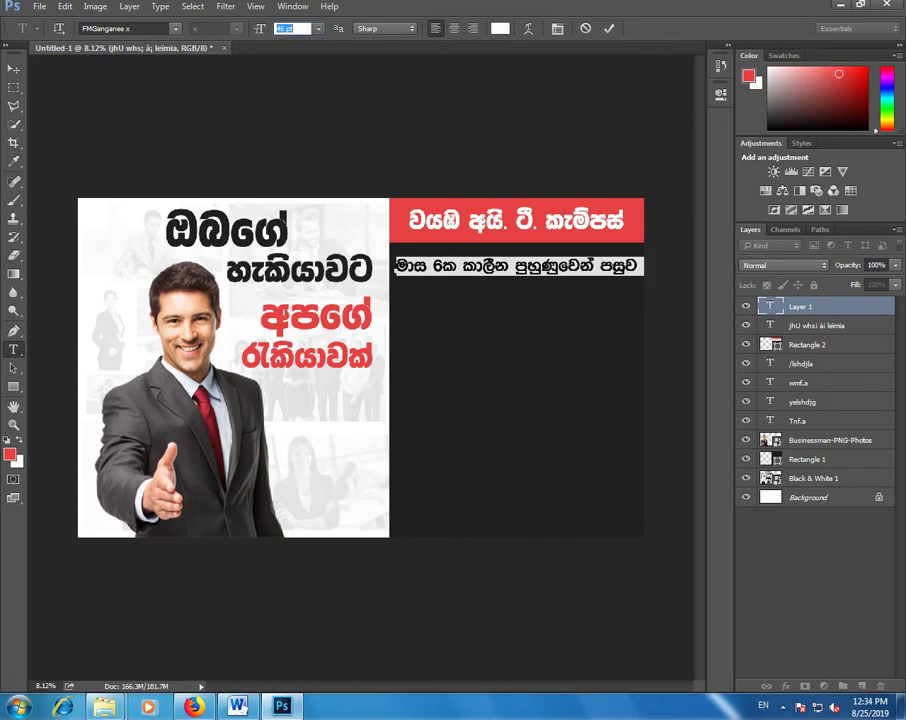
{"action": "type", "text": "45"}
{"action": "key", "text": "Return"}
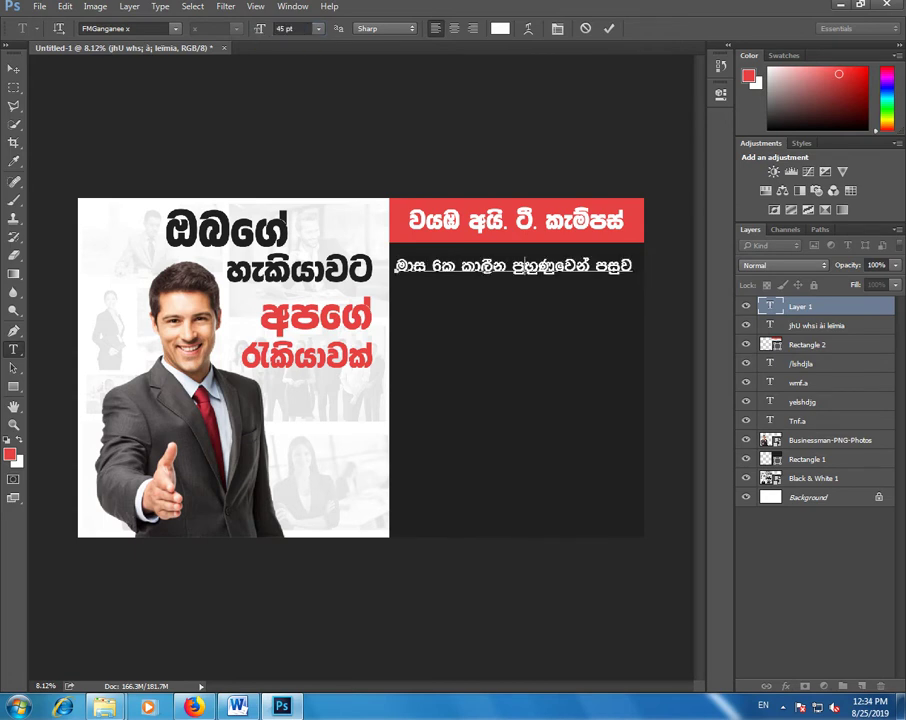
{"action": "left_click", "coordinate": [525, 265]}
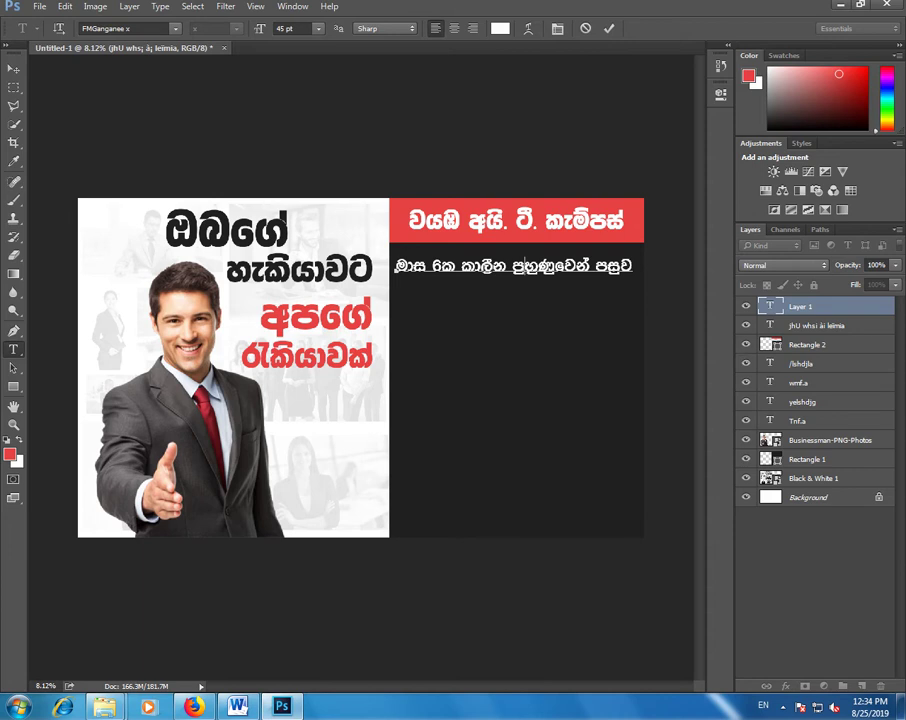
Step: Centre the white subtitle horizontally on the dark Rectangle 1 panel and nudge it up slightly
{"action": "key", "text": "ctrl+Return"}
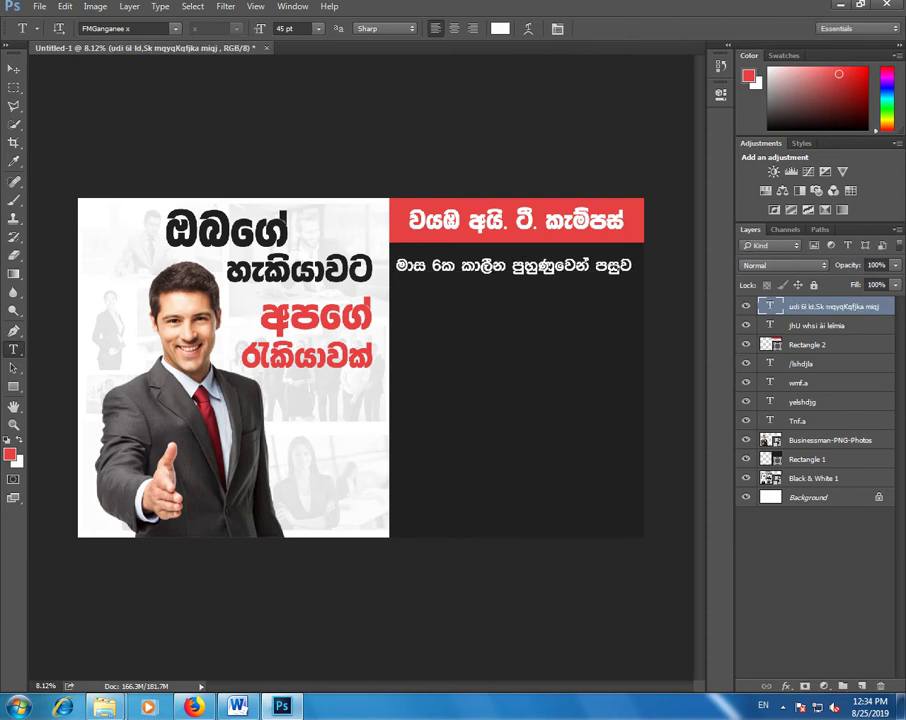
{"action": "left_click", "coordinate": [807, 459], "text": "ctrl"}
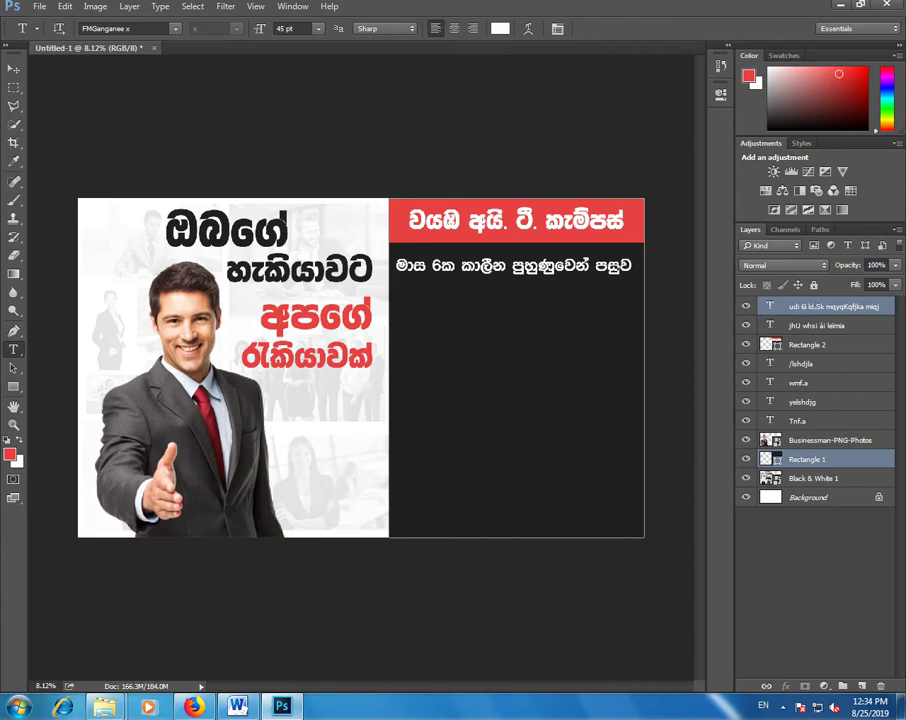
{"action": "key", "text": "v"}
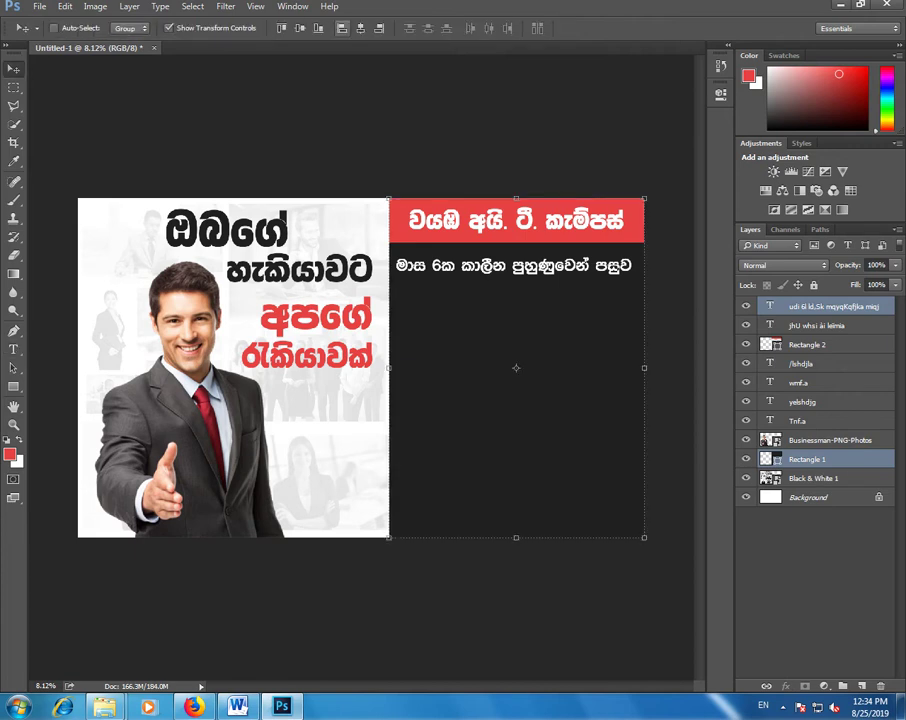
{"action": "left_click", "coordinate": [360, 28]}
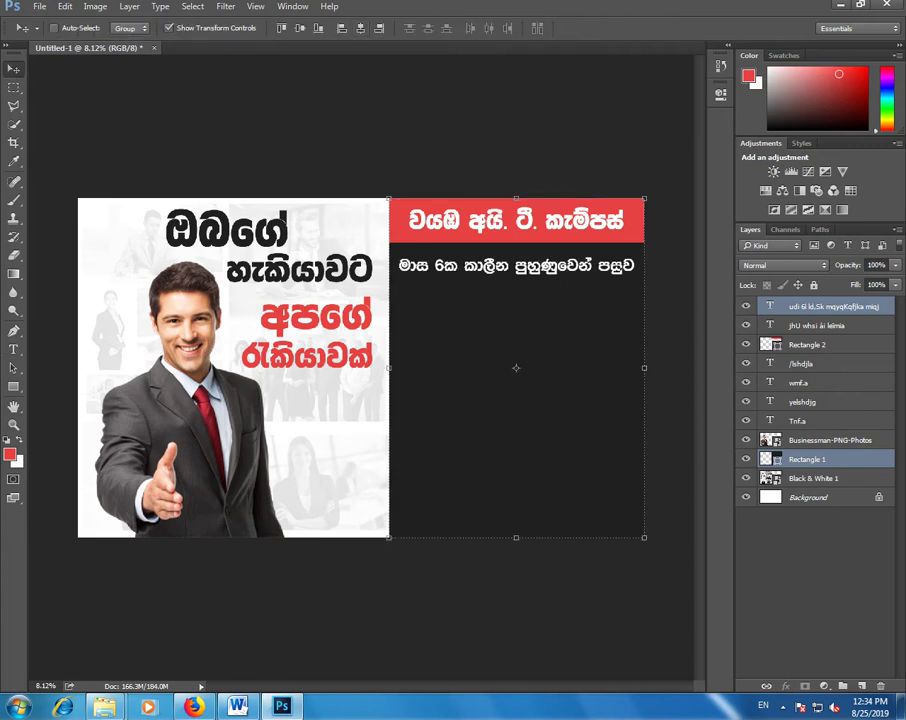
{"action": "left_click", "coordinate": [830, 306], "text": "ctrl"}
{"action": "left_click", "coordinate": [830, 306]}
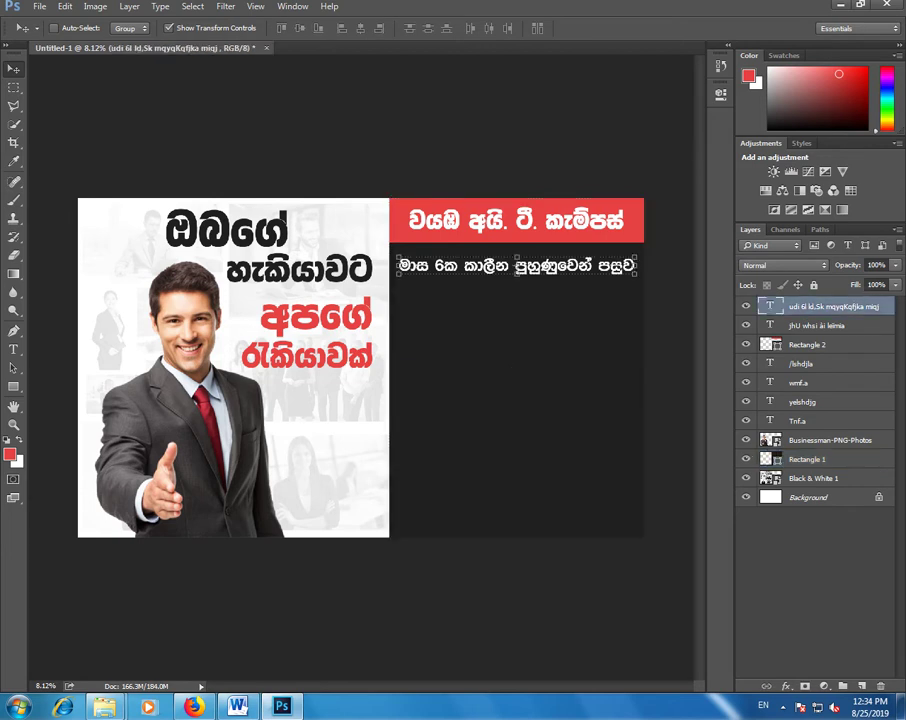
{"action": "key", "text": "shift+Up"}
{"action": "key", "text": "shift+Up"}
{"action": "key", "text": "shift+Up"}
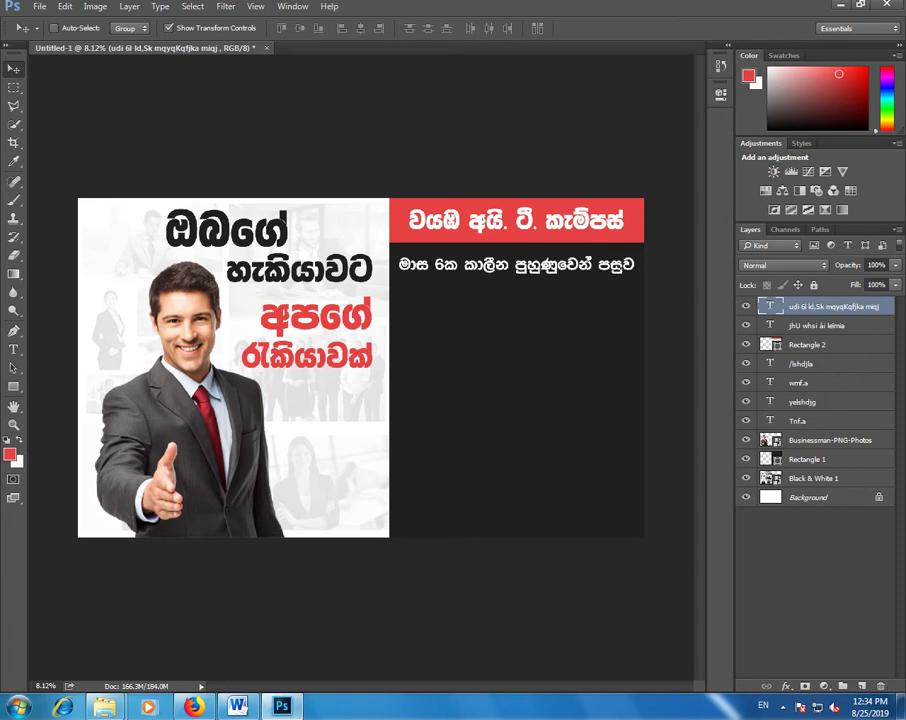
Step: Glance at the Word notes, then return to the banner view
{"action": "key", "text": "alt+Tab"}
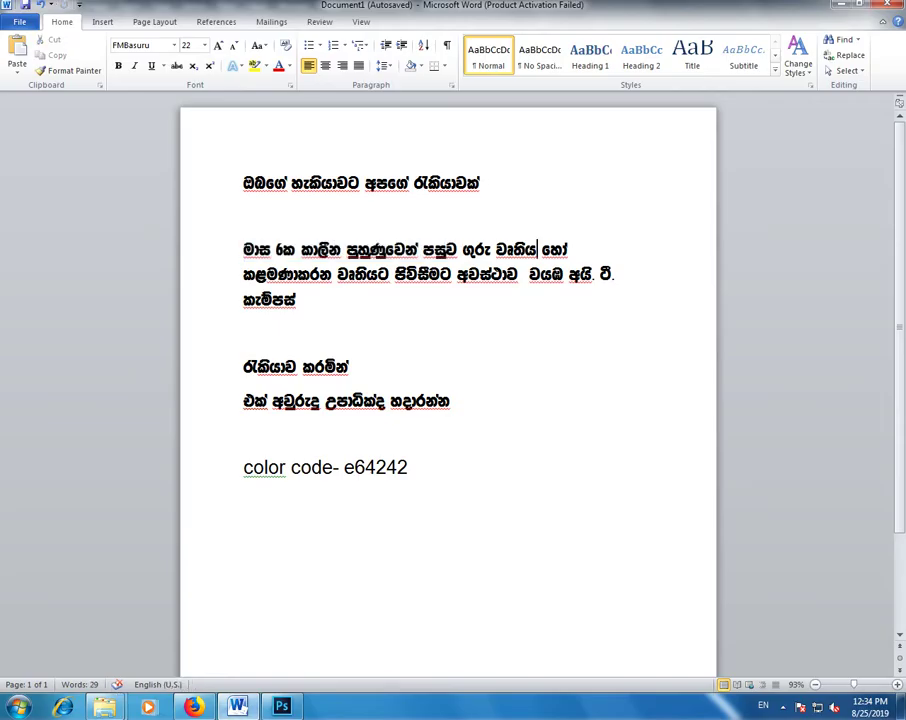
{"action": "key", "text": "alt+Tab"}
{"action": "scroll", "coordinate": [512, 376], "scroll_direction": "up", "scroll_amount": 2}
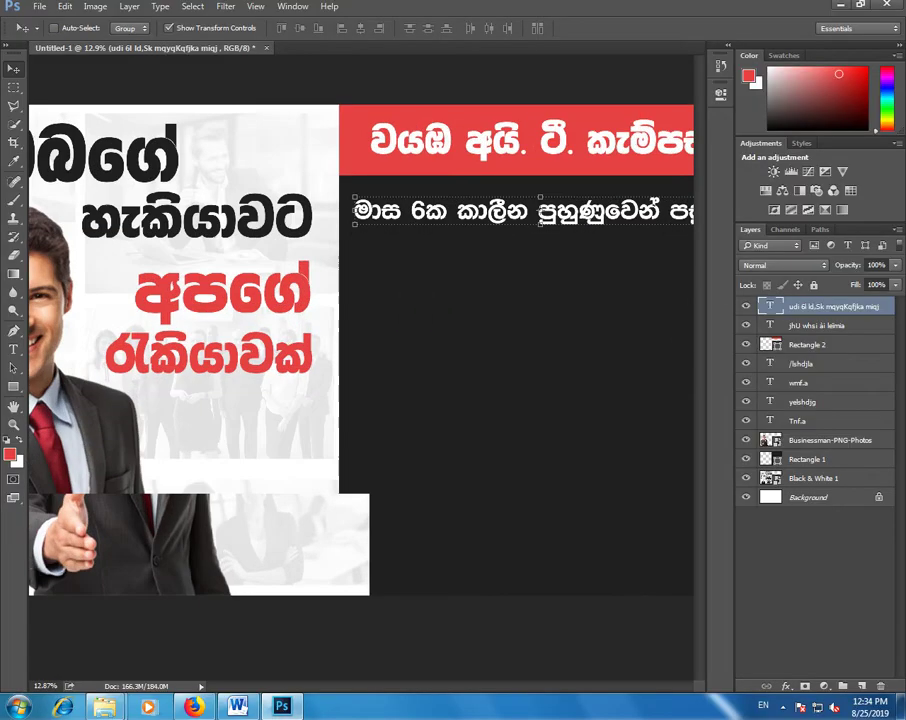
{"action": "scroll", "coordinate": [512, 376], "scroll_direction": "up", "scroll_amount": 3}
Step: Draw a small circle below the subtitle with fill colour #e64242
{"action": "left_click", "coordinate": [13, 386]}
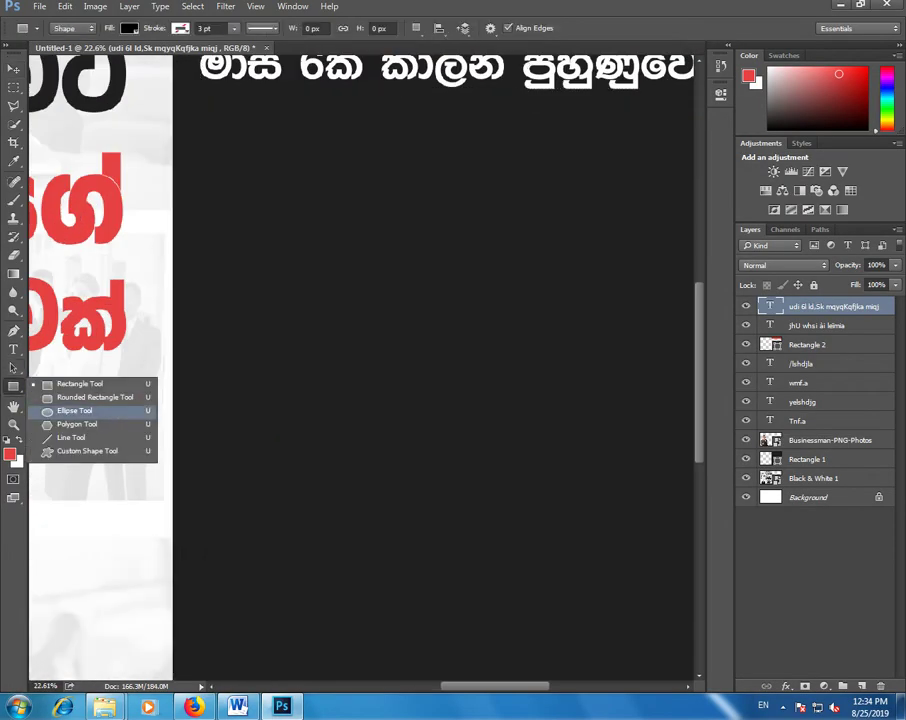
{"action": "left_click", "coordinate": [74, 410]}
{"action": "left_click_drag", "start_coordinate": [254, 225], "coordinate": [290, 262]}
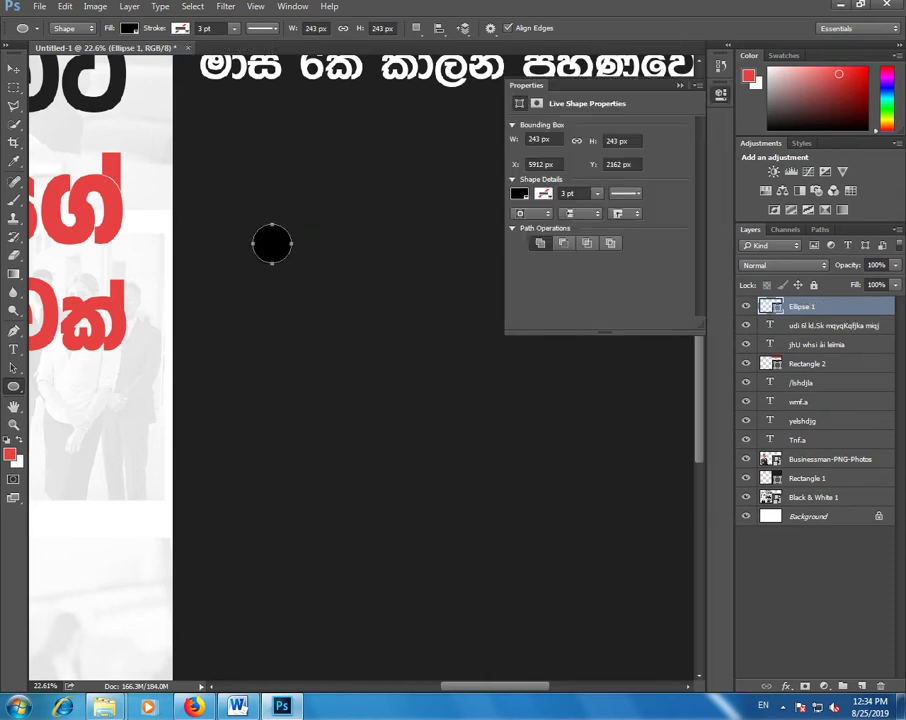
{"action": "left_click", "coordinate": [544, 193]}
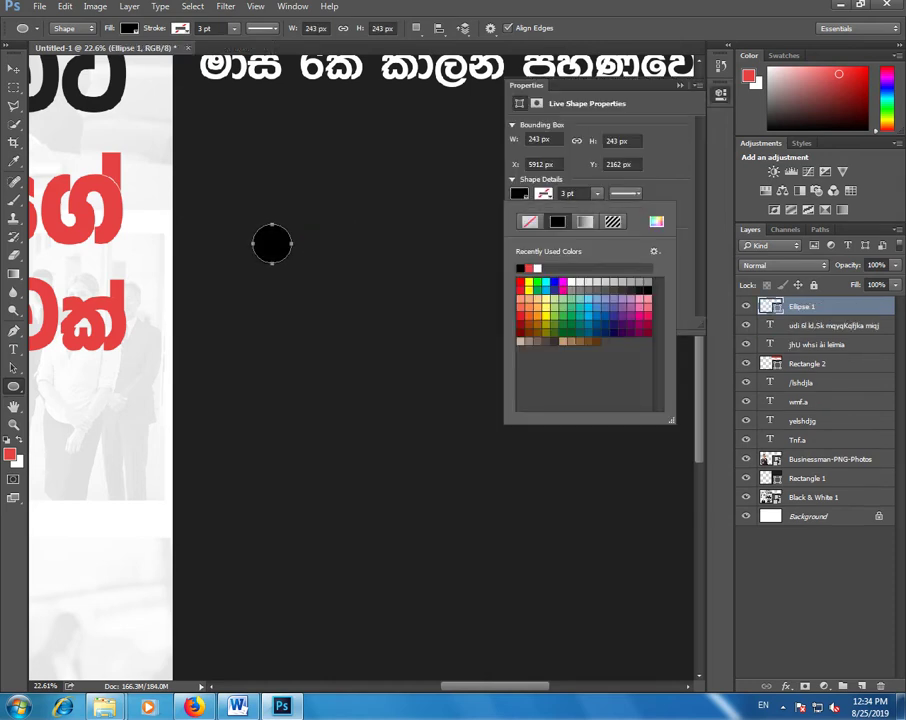
{"action": "left_click", "coordinate": [656, 221]}
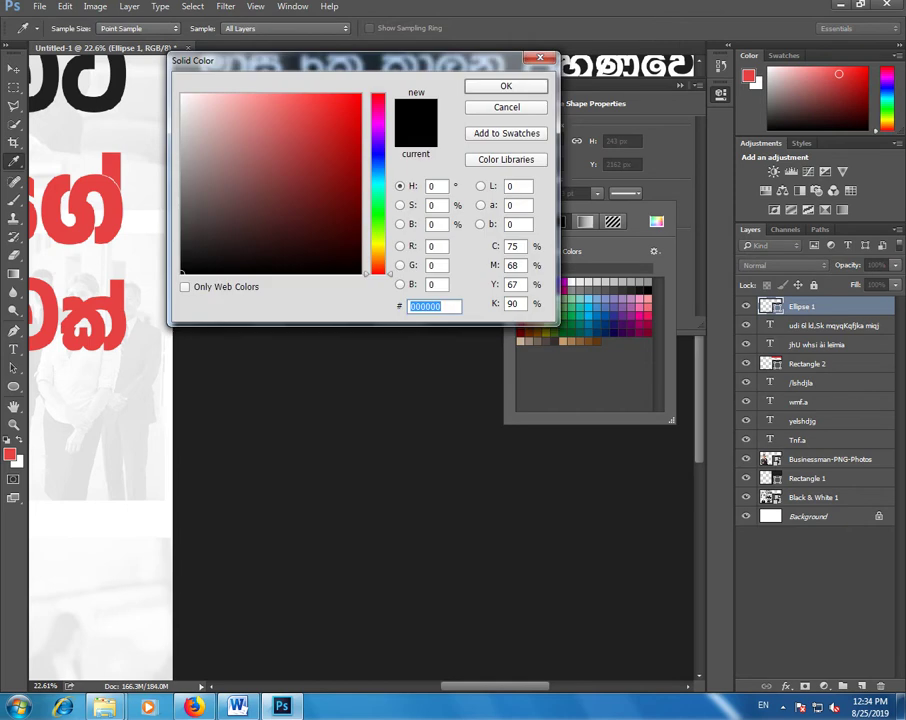
{"action": "left_click", "coordinate": [309, 112]}
{"action": "key", "text": "Return"}
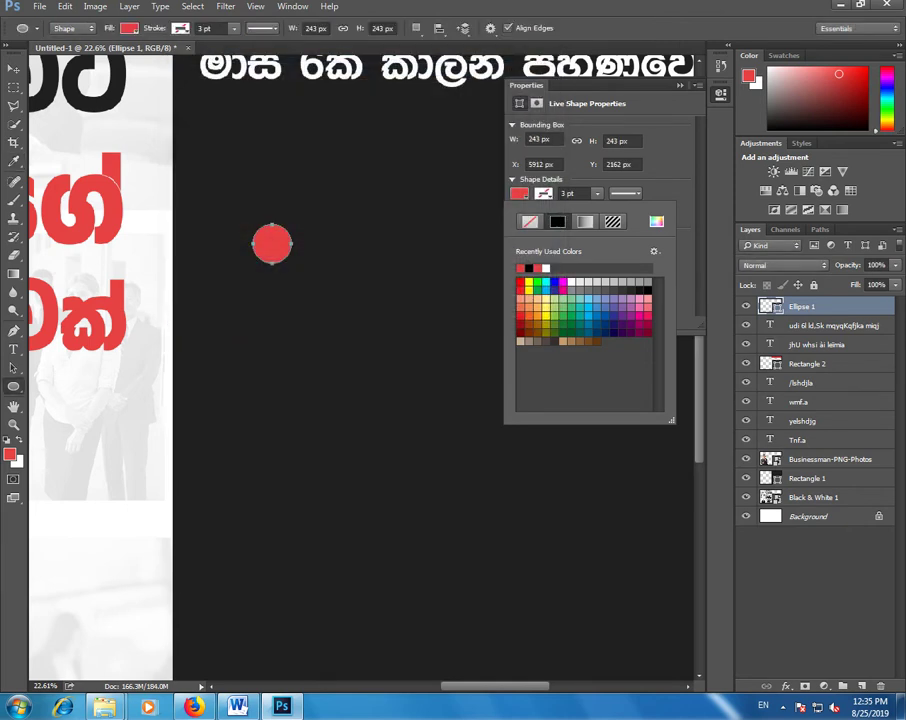
Step: Move the red circle left, just beneath the subtitle
{"action": "scroll", "coordinate": [428, 326], "scroll_direction": "down", "scroll_amount": 5}
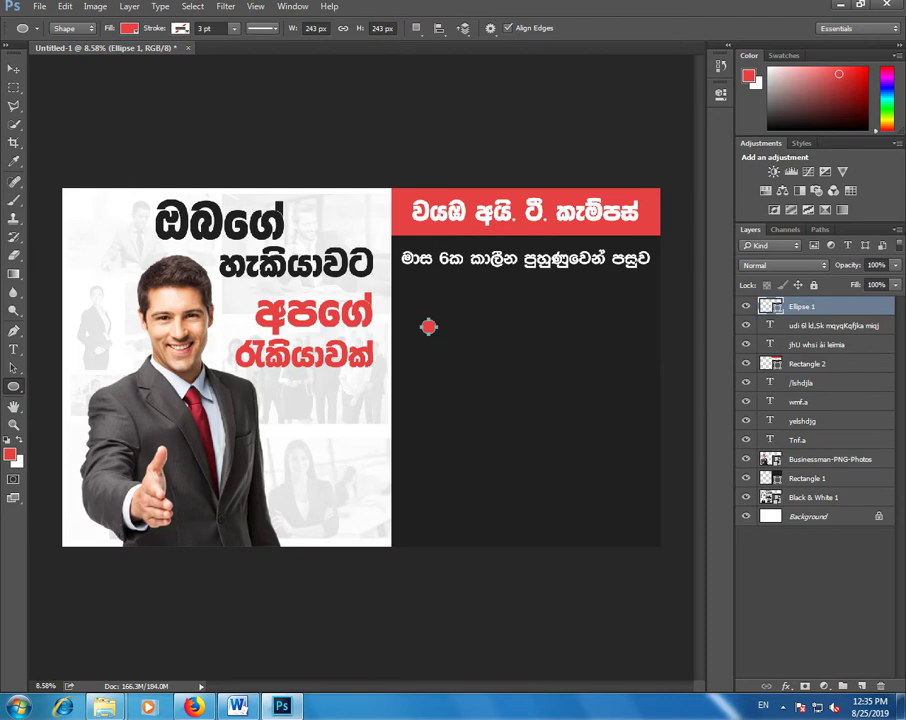
{"action": "key", "text": "v"}
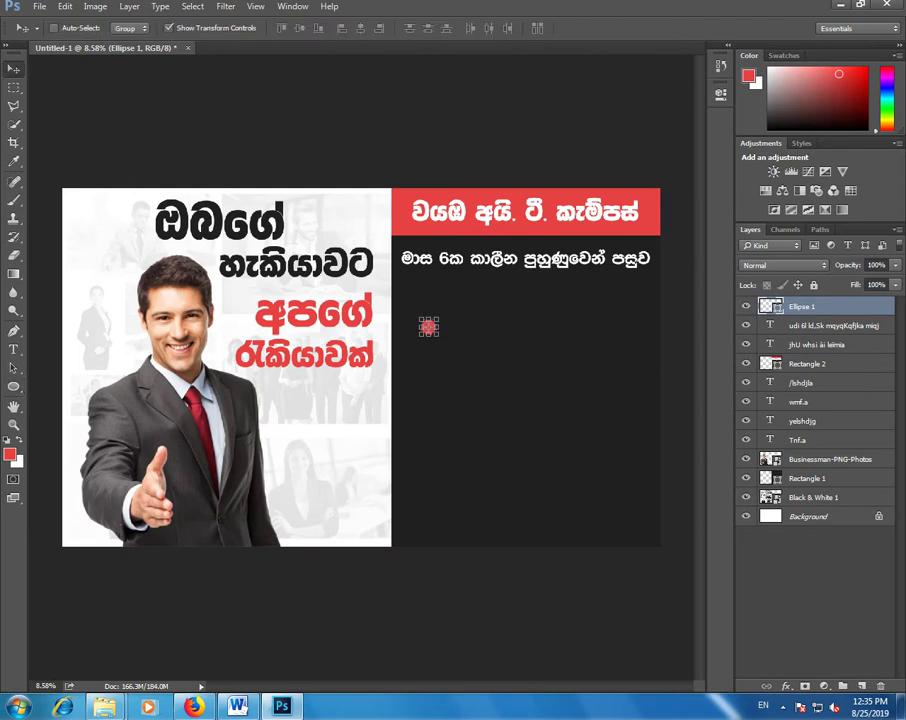
{"action": "scroll", "coordinate": [428, 326], "scroll_direction": "up", "scroll_amount": 2}
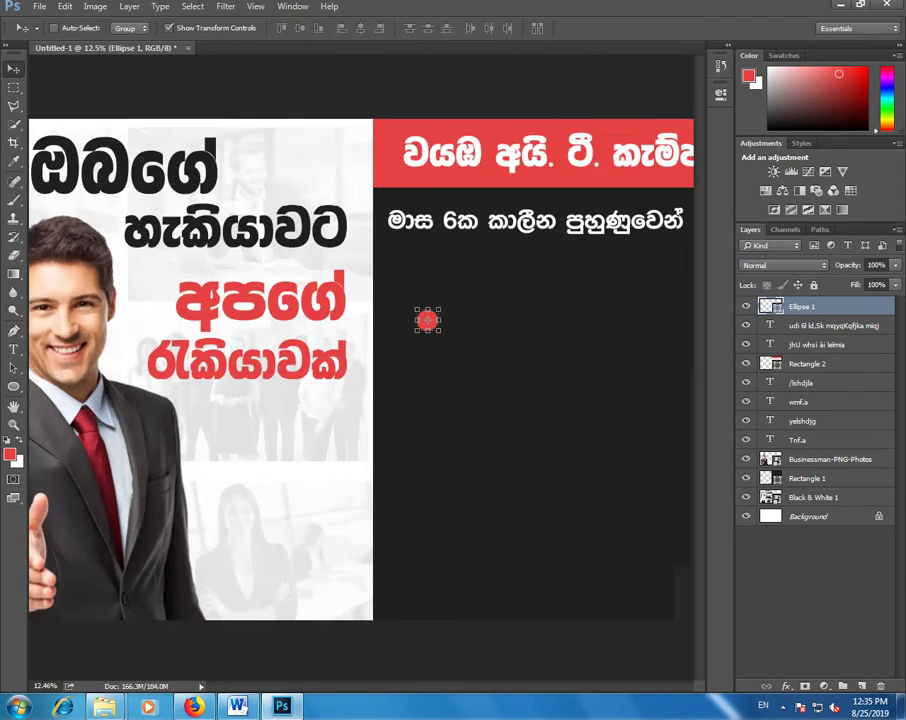
{"action": "scroll", "coordinate": [400, 310], "scroll_direction": "up", "scroll_amount": 3}
{"action": "scroll", "coordinate": [368, 293], "scroll_direction": "up", "scroll_amount": 2}
{"action": "left_click_drag", "start_coordinate": [364, 290], "coordinate": [310, 178]}
{"action": "scroll", "coordinate": [315, 180], "scroll_direction": "down", "scroll_amount": 2}
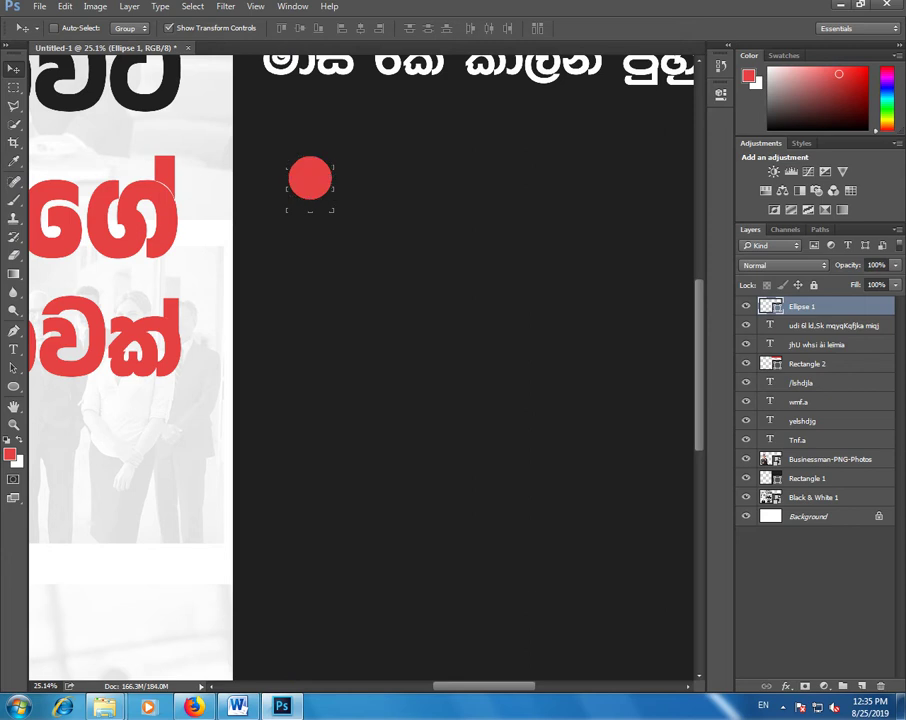
Step: Duplicate the Ellipse 1 layer and place the copy directly below the original circle
{"action": "right_click", "coordinate": [800, 306]}
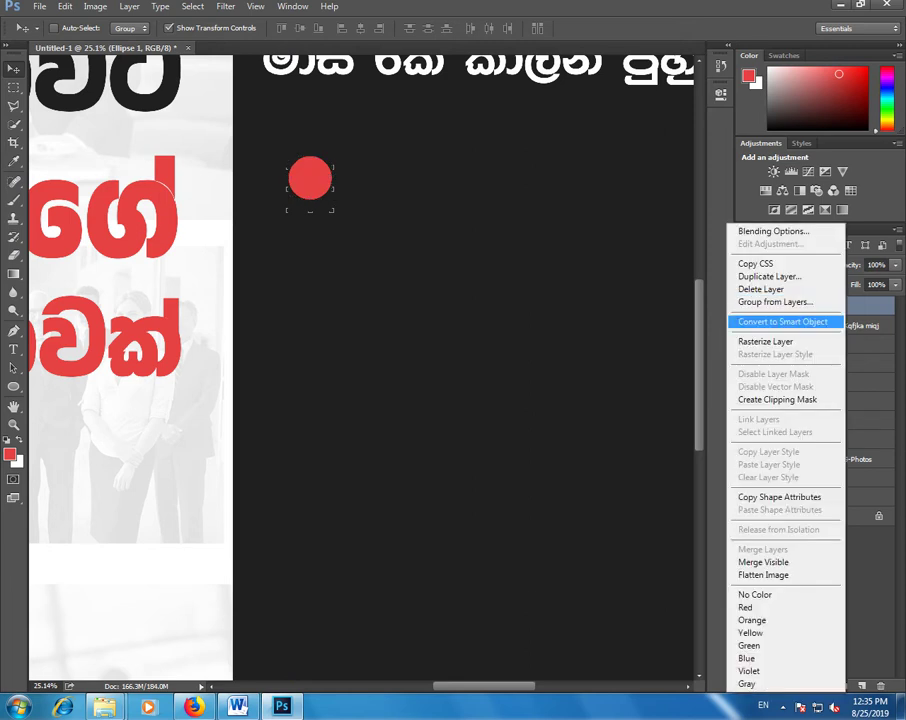
{"action": "left_click", "coordinate": [769, 276]}
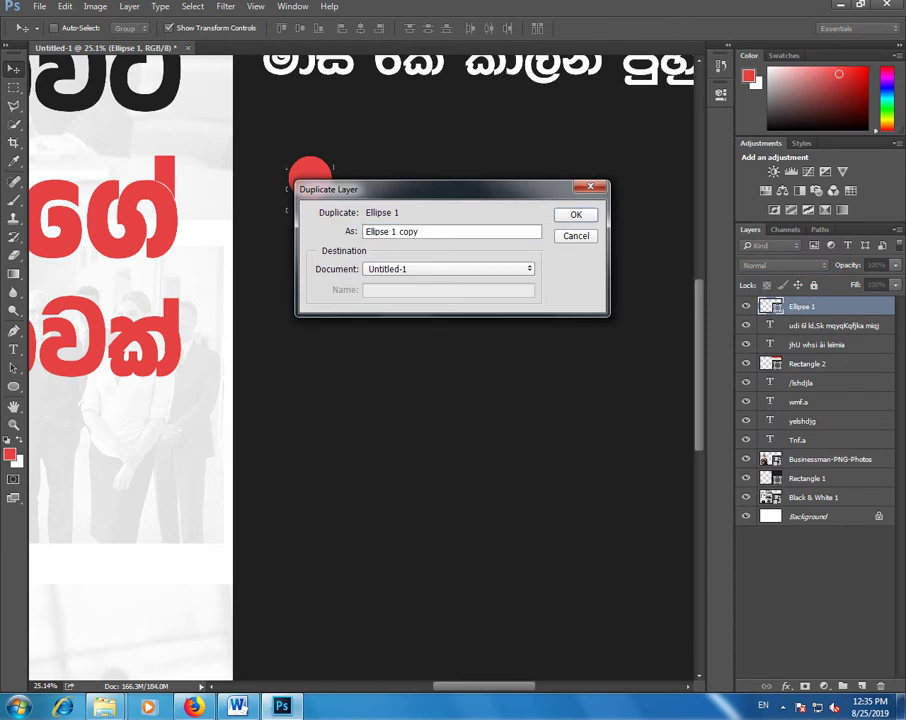
{"action": "key", "text": "Return"}
{"action": "left_click_drag", "start_coordinate": [310, 178], "coordinate": [310, 281]}
{"action": "key", "text": "ctrl+0"}
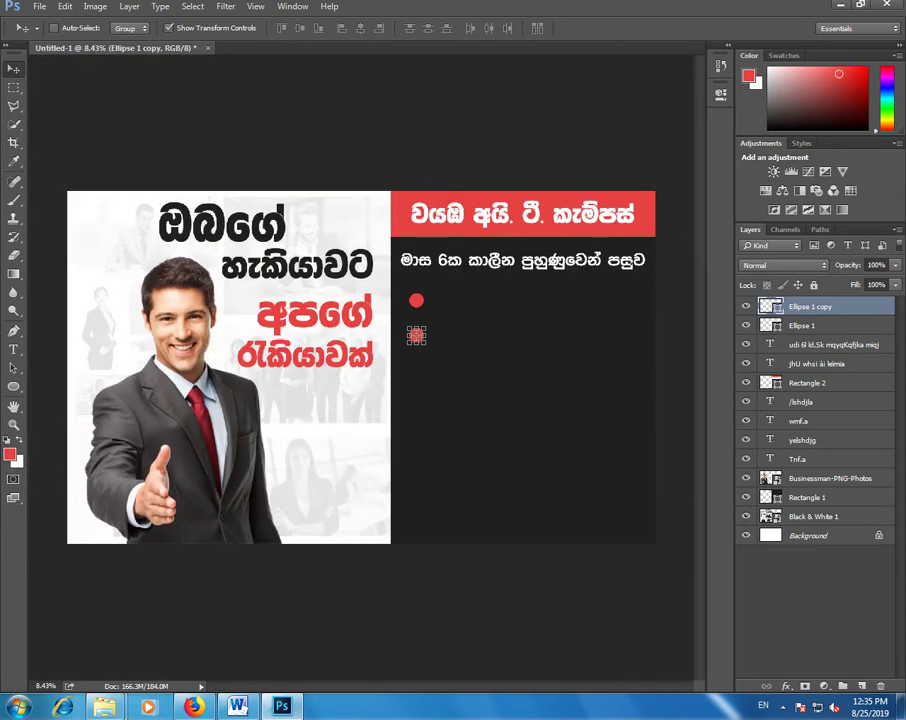
{"action": "scroll", "coordinate": [400, 340], "scroll_direction": "up", "scroll_amount": 2}
{"action": "scroll", "coordinate": [400, 340], "scroll_direction": "down", "scroll_amount": 3}
{"action": "key", "text": "ctrl+0"}
Step: Copy the phrase ගුරු වෑතිය from the Word notes and return to Photoshop
{"action": "left_click", "coordinate": [240, 706]}
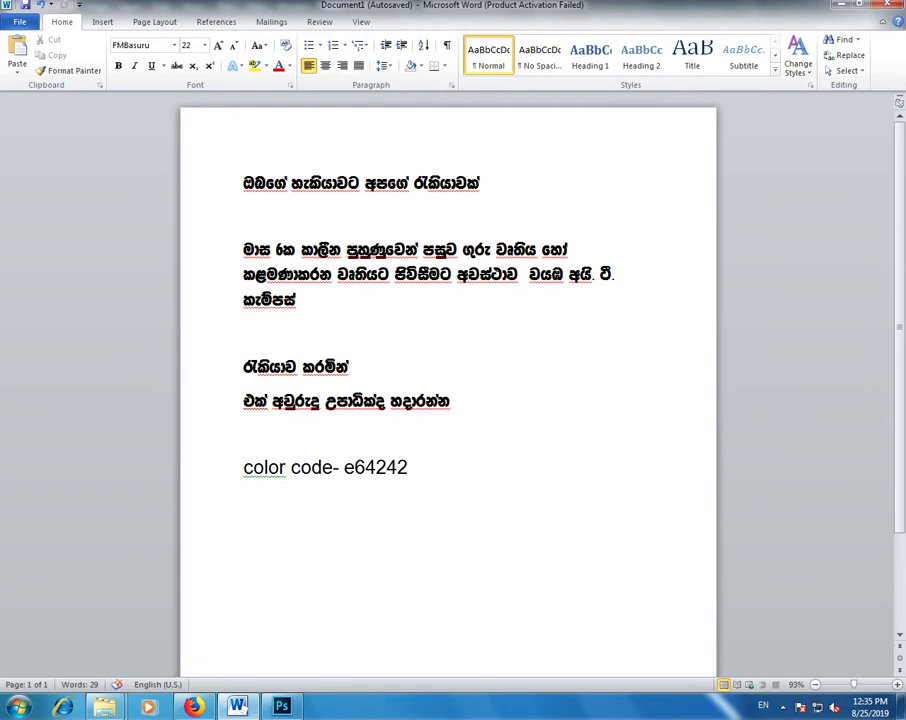
{"action": "left_click_drag", "start_coordinate": [463, 250], "coordinate": [541, 250]}
{"action": "key", "text": "ctrl+c"}
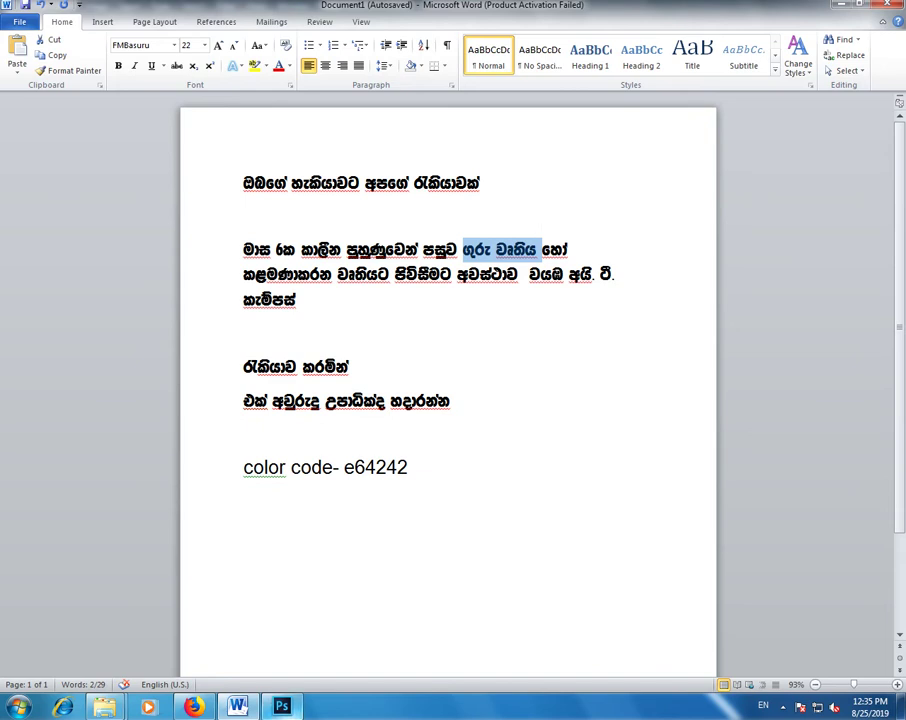
{"action": "key", "text": "alt+Tab"}
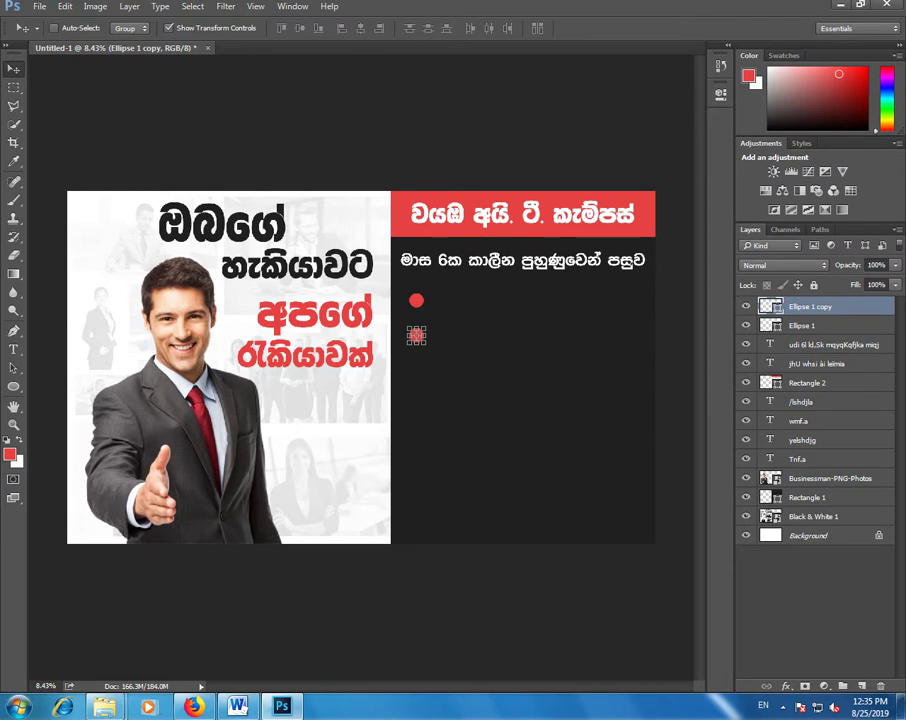
Step: Paste the copied phrase beside the first bullet and set it to FMBasuru at 67 pt
{"action": "key", "text": "t"}
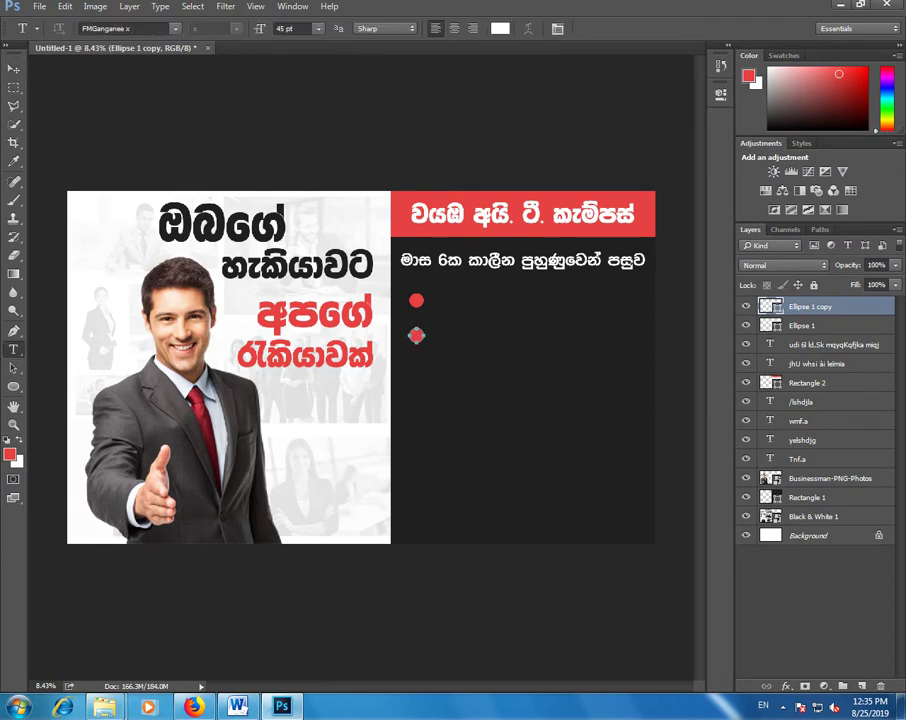
{"action": "left_click", "coordinate": [432, 298]}
{"action": "key", "text": "ctrl+v"}
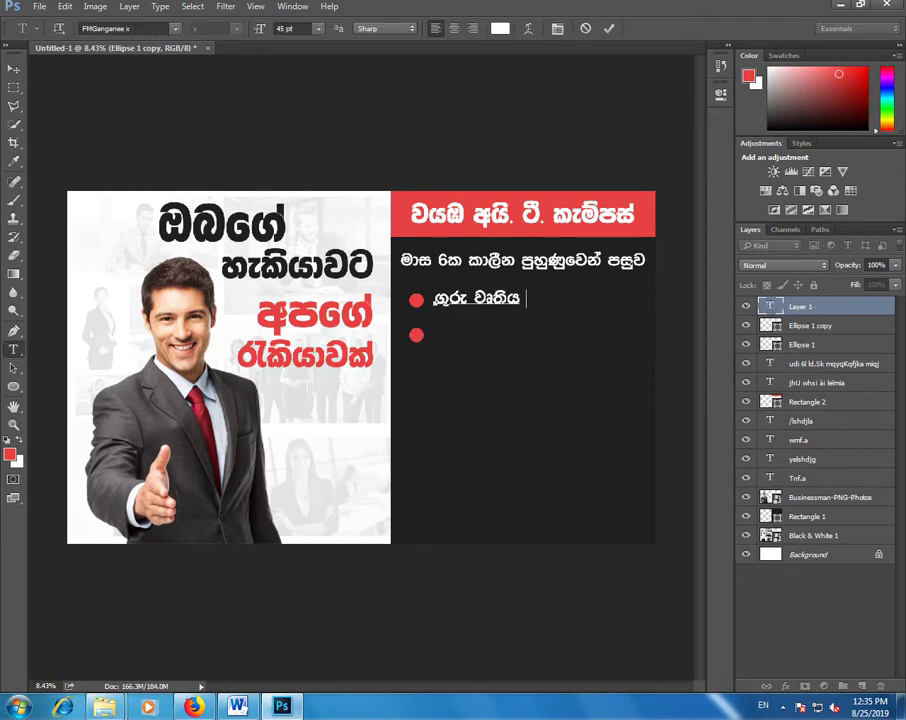
{"action": "key", "text": "ctrl+a"}
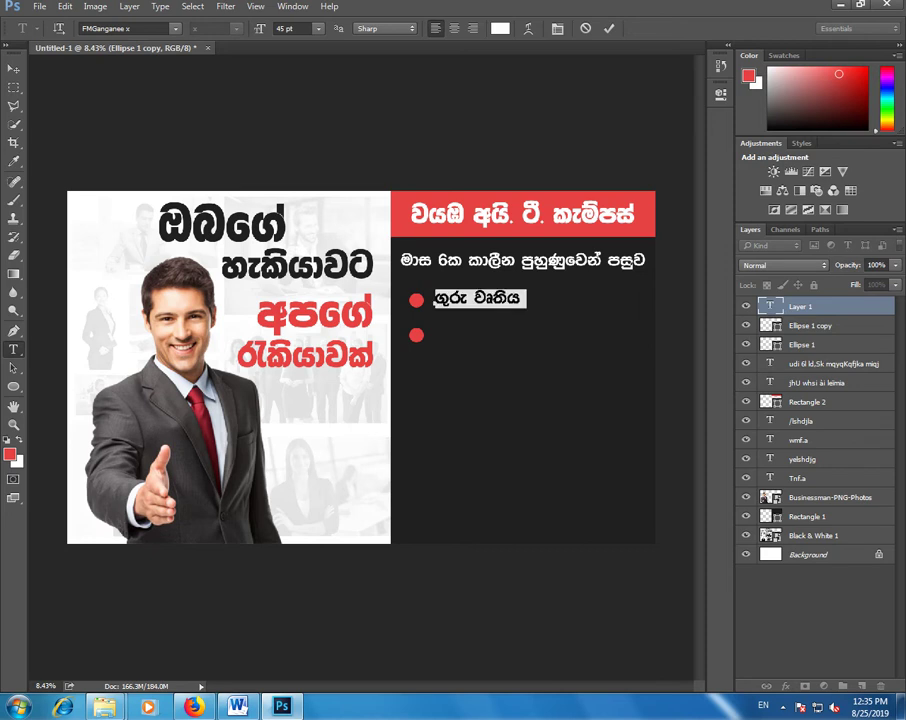
{"action": "left_click", "coordinate": [110, 28]}
{"action": "key", "text": "Up"}
{"action": "key", "text": "Up"}
{"action": "key", "text": "Up"}
{"action": "key", "text": "Return"}
{"action": "scroll", "coordinate": [492, 309], "scroll_direction": "up", "scroll_amount": 2}
{"action": "scroll", "coordinate": [492, 309], "scroll_direction": "up", "scroll_amount": 2}
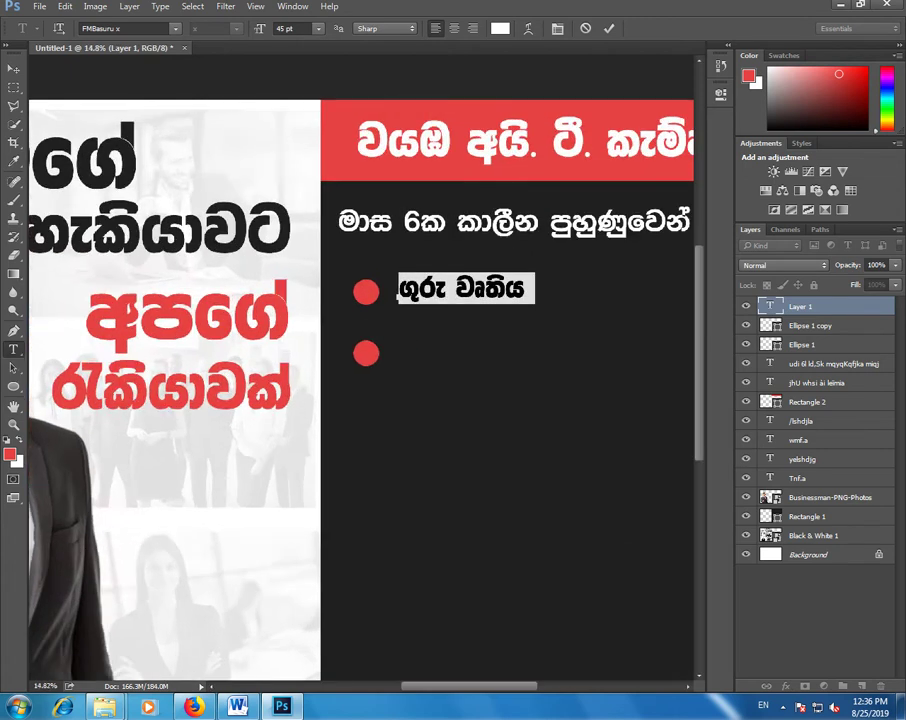
{"action": "scroll", "coordinate": [492, 309], "scroll_direction": "up", "scroll_amount": 1}
{"action": "left_click_drag", "start_coordinate": [259, 28], "coordinate": [285, 28]}
Step: Correct the spelling to ගුරු වෘත්තියට and commit the text
{"action": "left_click", "coordinate": [492, 287]}
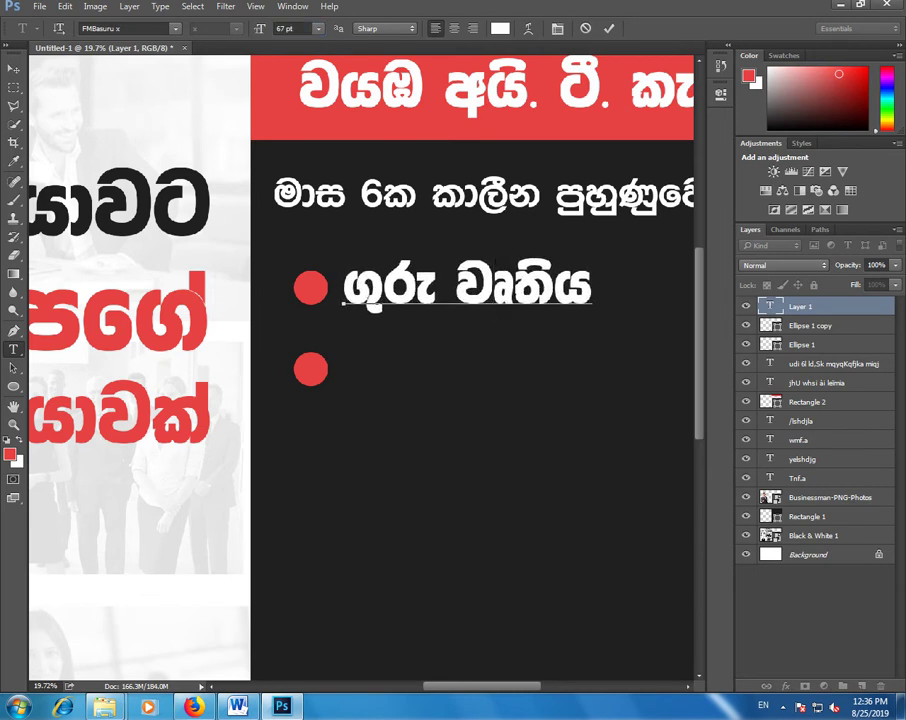
{"action": "type", "text": ";a"}
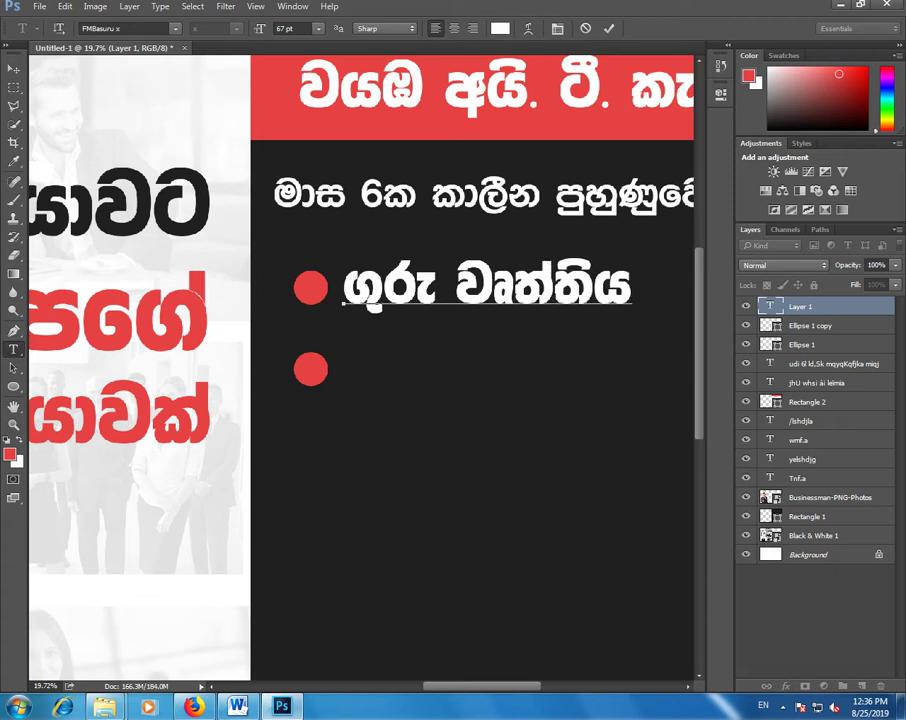
{"action": "type", "text": "g"}
{"action": "key", "text": "ctrl+Return"}
{"action": "scroll", "coordinate": [479, 363], "scroll_direction": "down", "scroll_amount": 3}
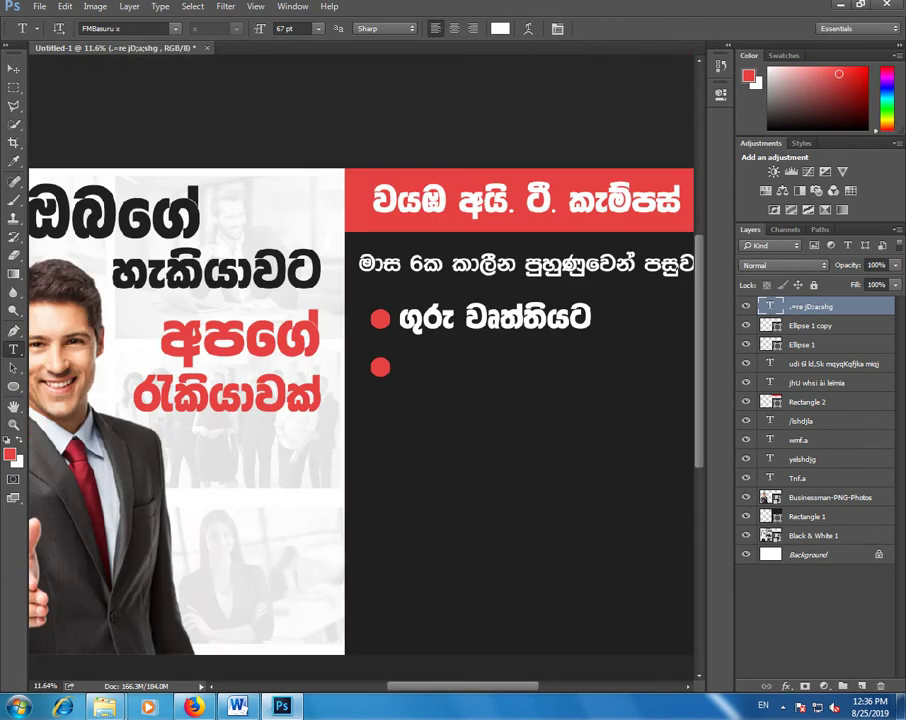
Step: Duplicate the bullet text layer and move the copy down beside the second bullet
{"action": "scroll", "coordinate": [502, 353], "scroll_direction": "up", "scroll_amount": 2}
{"action": "right_click", "coordinate": [789, 306]}
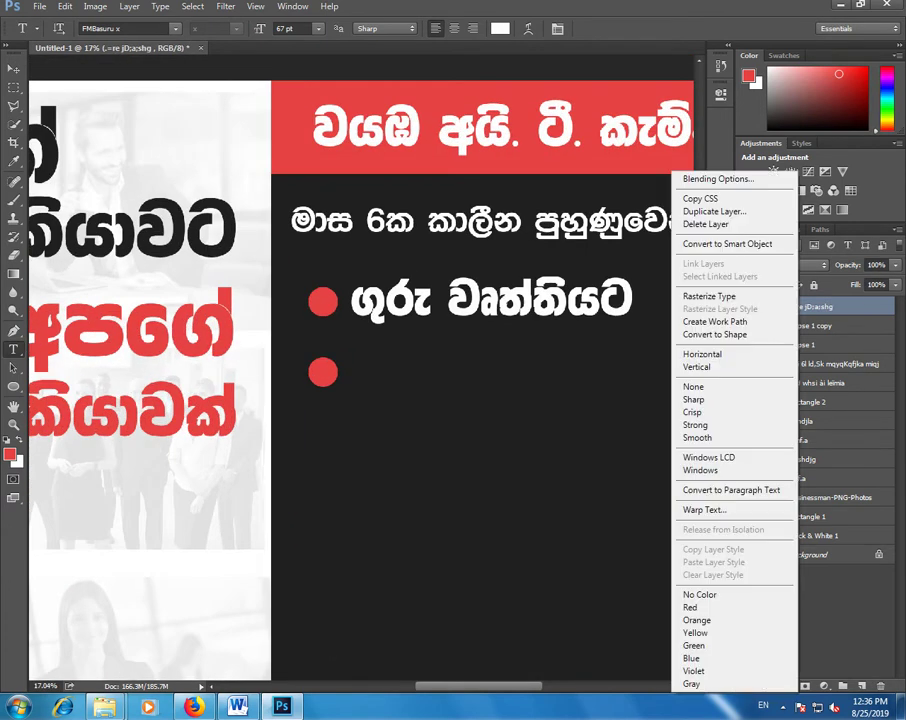
{"action": "left_click", "coordinate": [728, 212]}
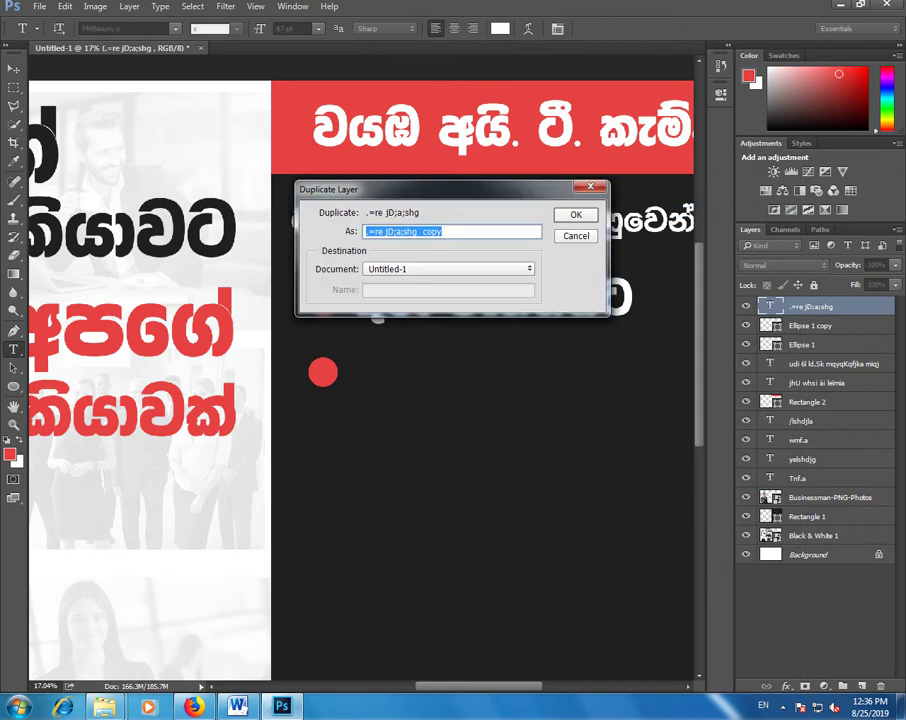
{"action": "key", "text": "Return"}
{"action": "key", "text": "v"}
{"action": "left_click_drag", "start_coordinate": [430, 280], "coordinate": [432, 350]}
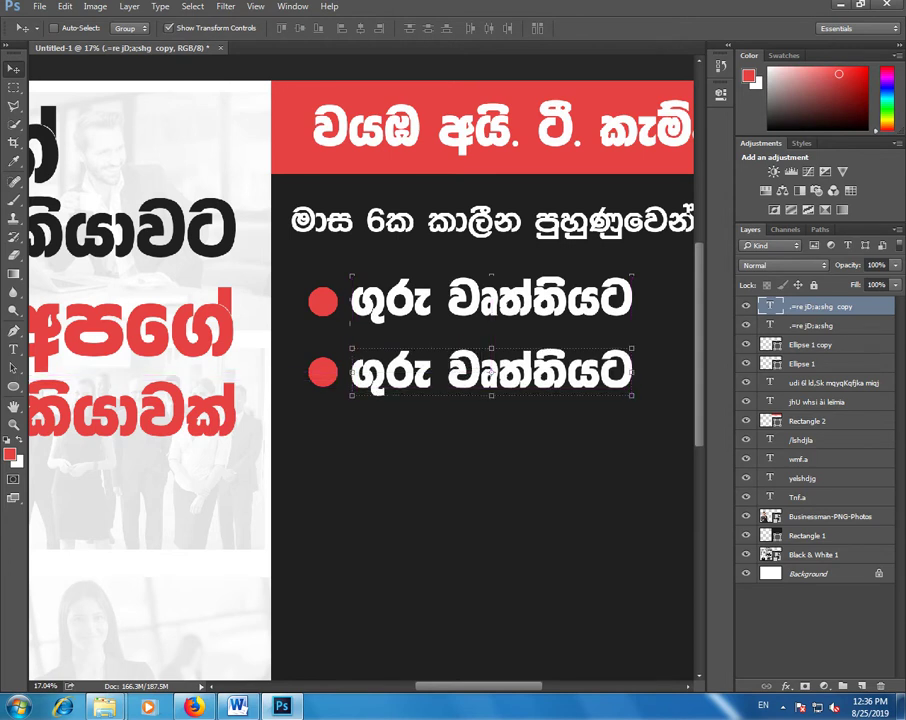
Step: Copy the phrase කළමණාකරන වෘතියට from the Word document
{"action": "key", "text": "alt+Tab"}
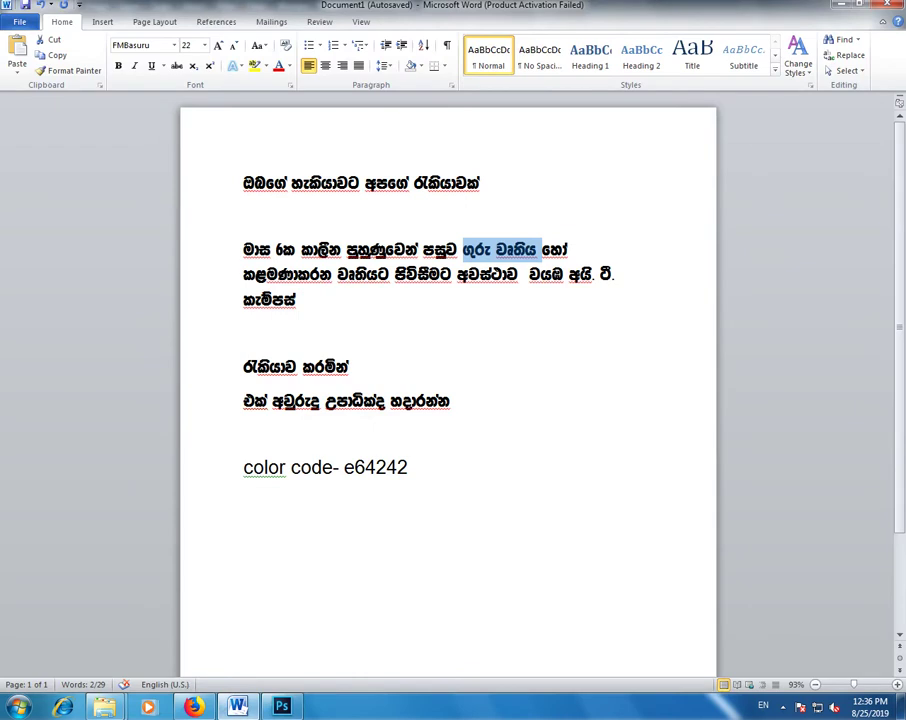
{"action": "left_click_drag", "start_coordinate": [243, 274], "coordinate": [394, 274]}
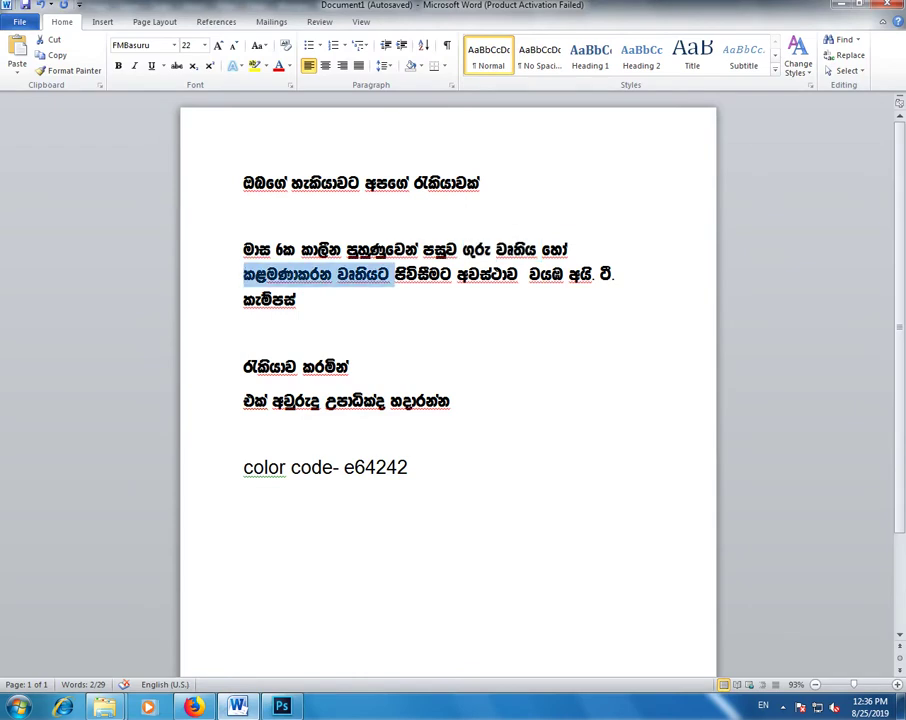
{"action": "key", "text": "alt+Tab"}
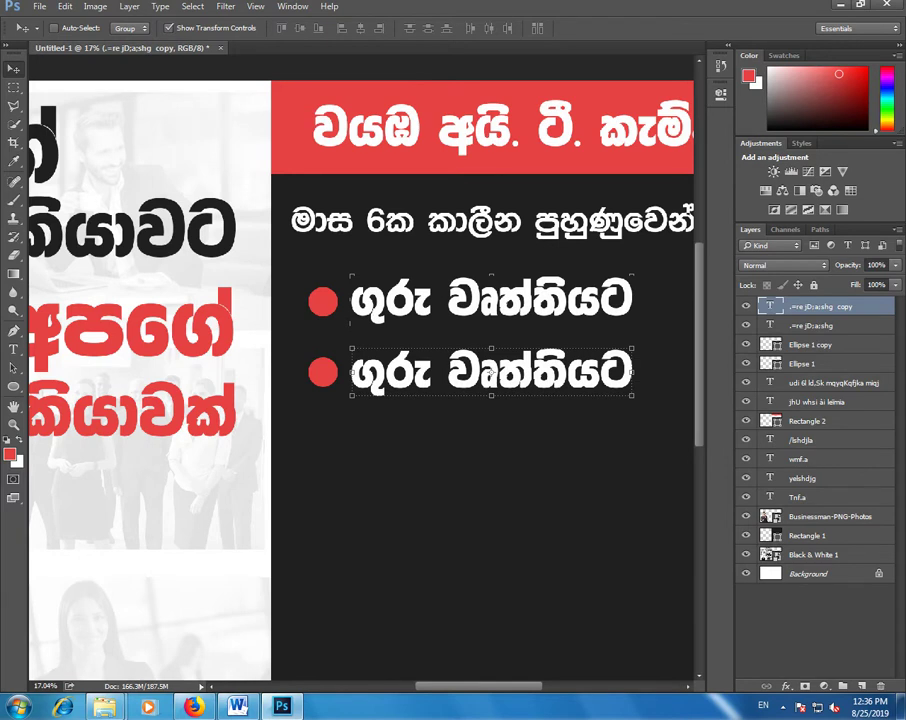
Step: Replace the second bullet's text with the pasted phrase, corrected to කළමණාකරන වෘත්තියට
{"action": "key", "text": "t"}
{"action": "left_click", "coordinate": [490, 372]}
{"action": "key", "text": "ctrl+a"}
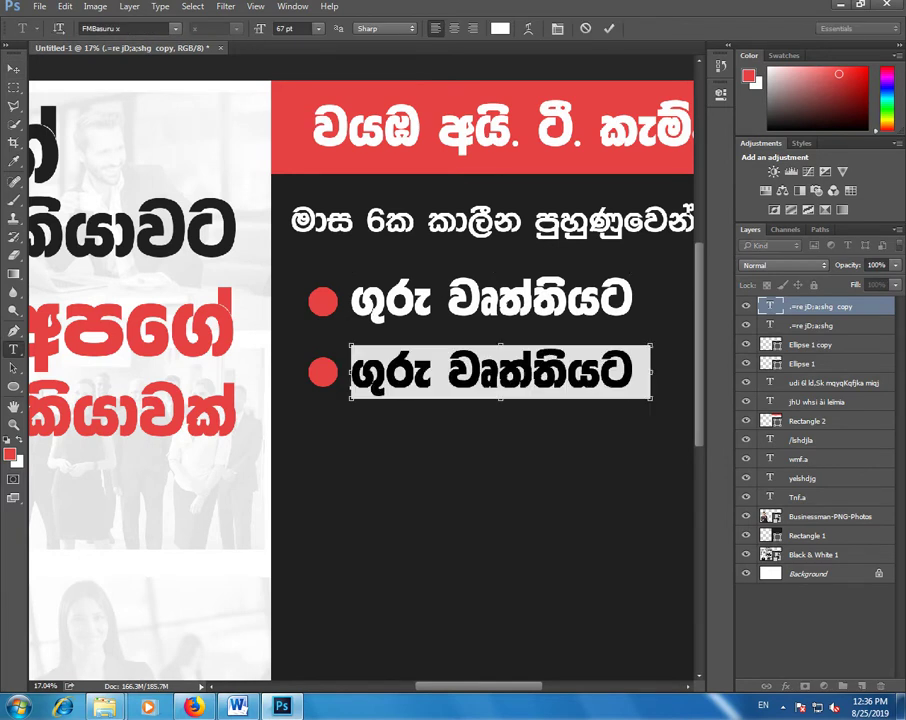
{"action": "key", "text": "ctrl+v"}
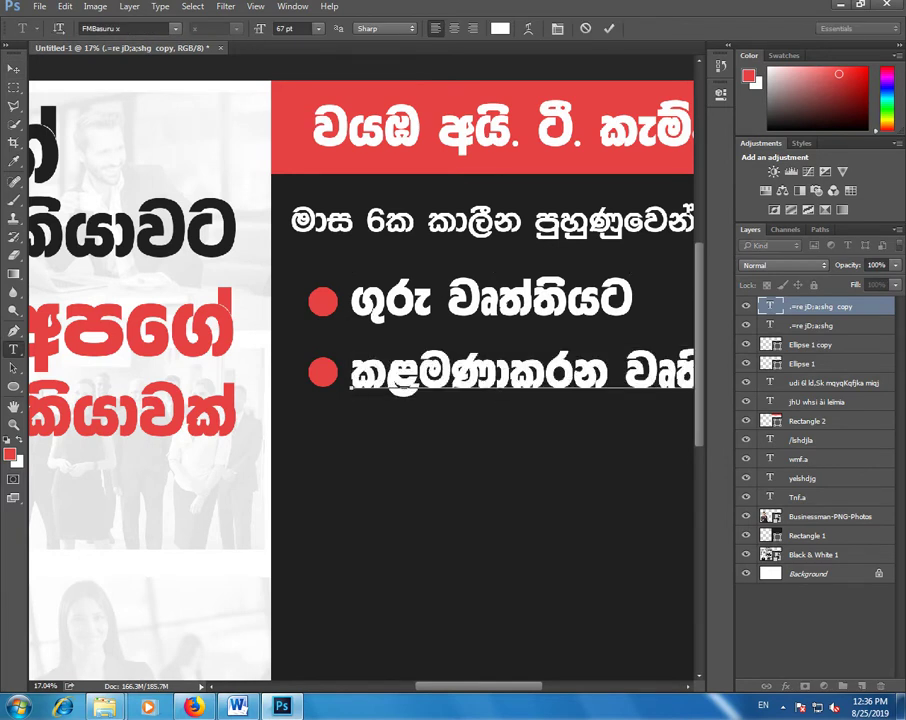
{"action": "key", "text": "Left"}
{"action": "key", "text": "Left"}
{"action": "key", "text": "Left"}
{"action": "type", "text": ";a"}
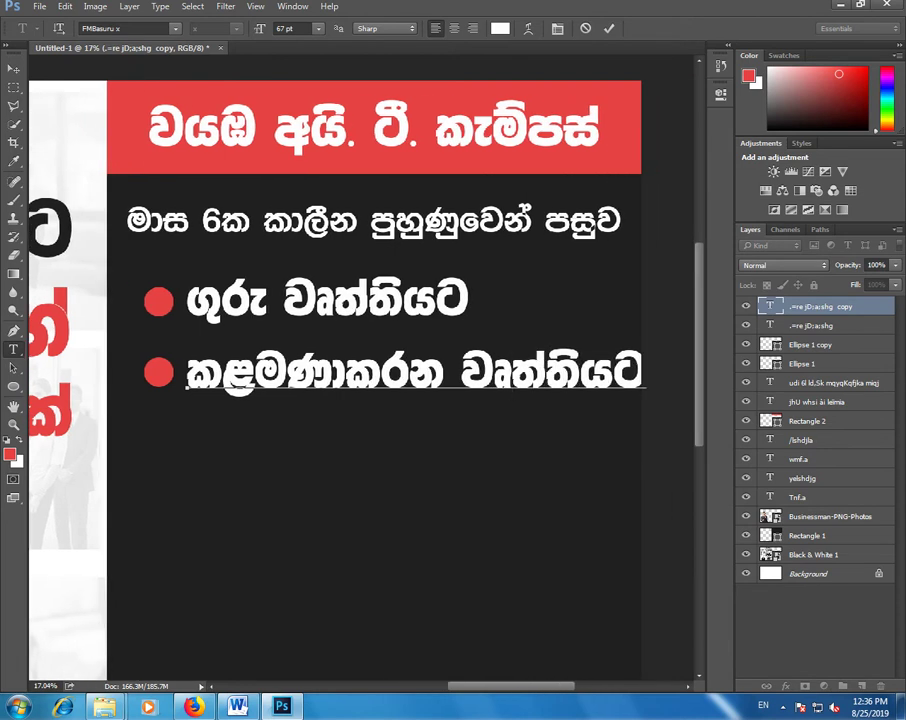
{"action": "key", "text": "ctrl+Return"}
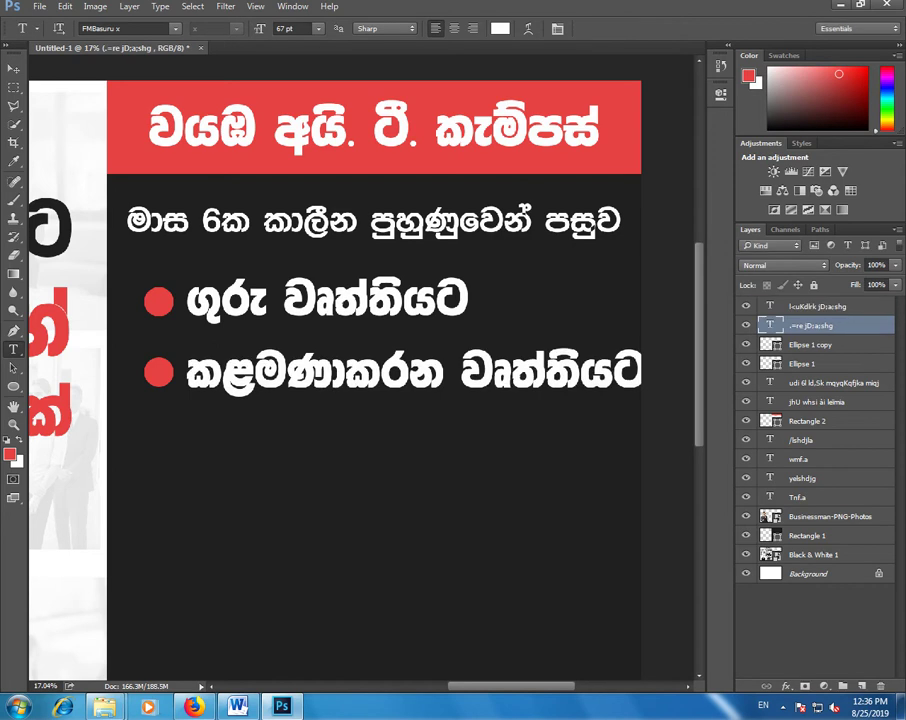
{"action": "key", "text": "alt+bracketleft"}
{"action": "key", "text": "alt+bracketleft"}
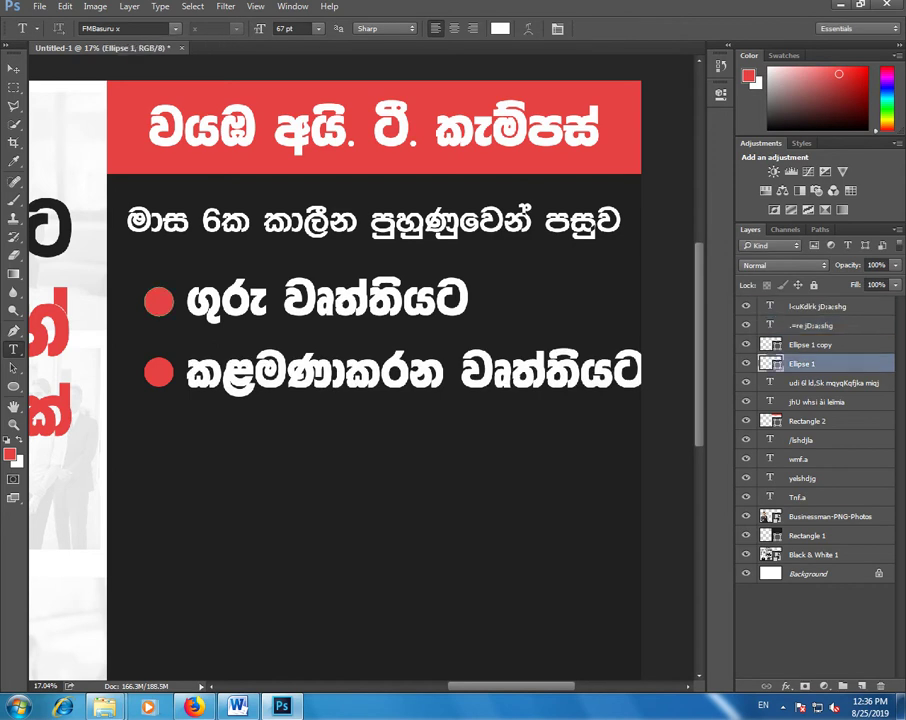
Step: Shift both red bullets and their text lines slightly left
{"action": "key", "text": "alt+shift+bracketright"}
{"action": "key", "text": "alt+shift+bracketright"}
{"action": "key", "text": "alt+shift+bracketright"}
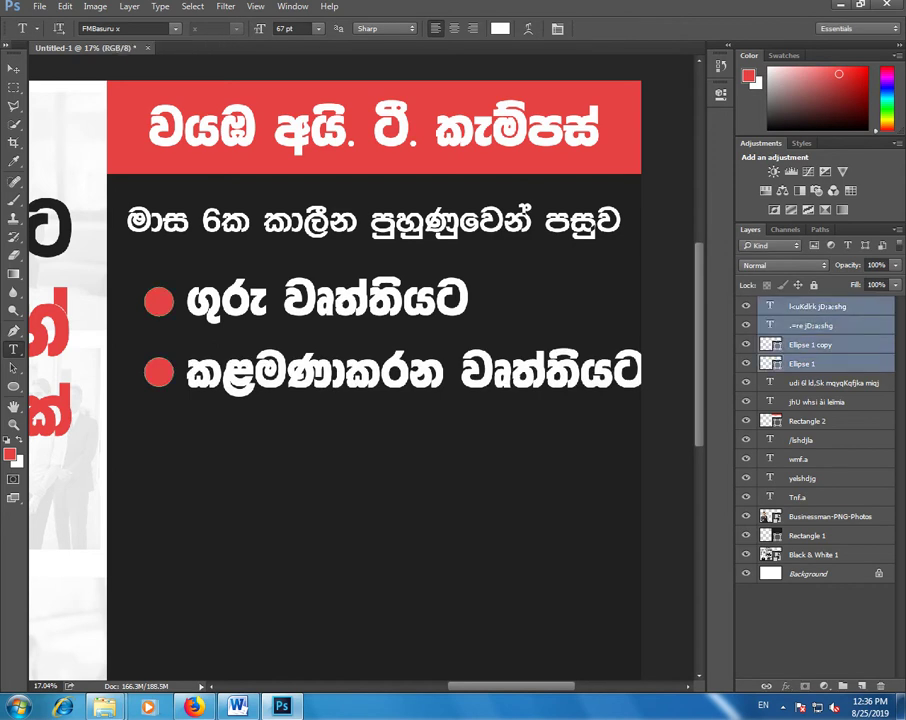
{"action": "key", "text": "v"}
{"action": "left_click_drag", "start_coordinate": [320, 340], "coordinate": [303, 342]}
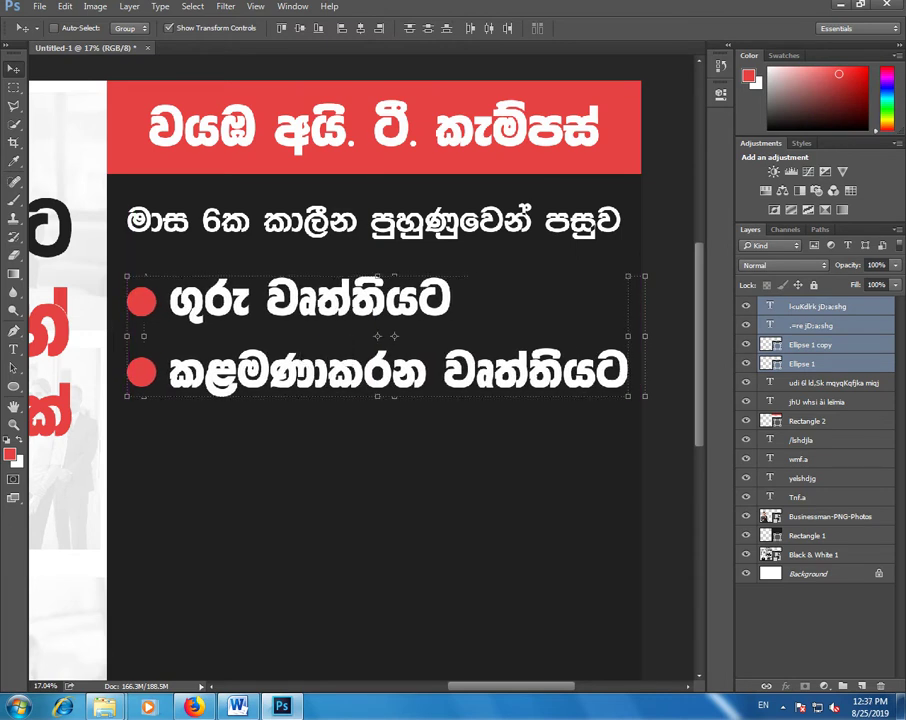
{"action": "left_click", "coordinate": [398, 372], "text": "ctrl"}
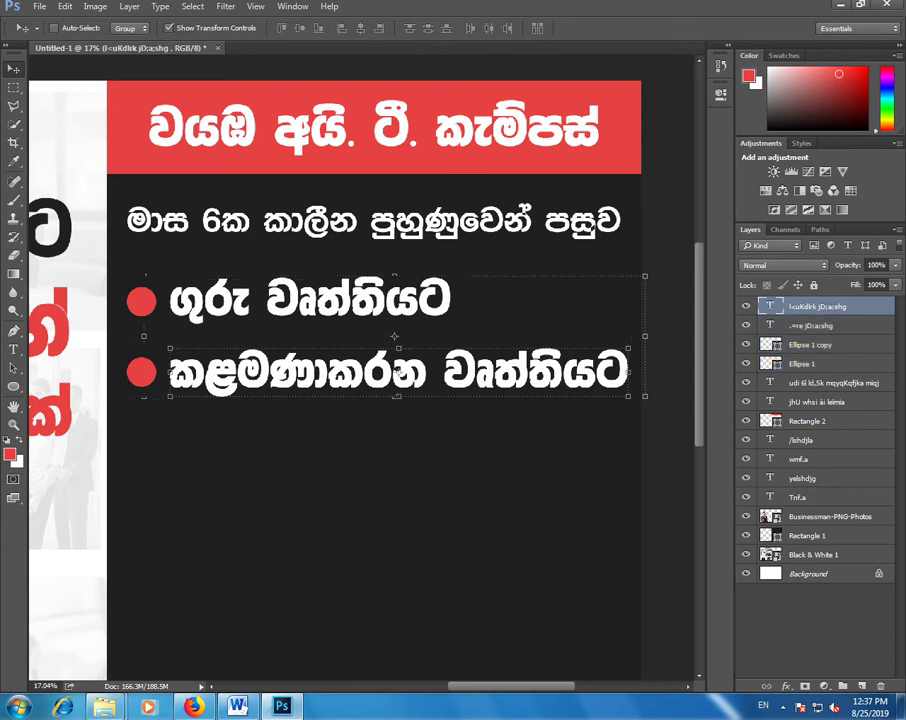
{"action": "scroll", "coordinate": [398, 372], "scroll_direction": "down", "scroll_amount": 5}
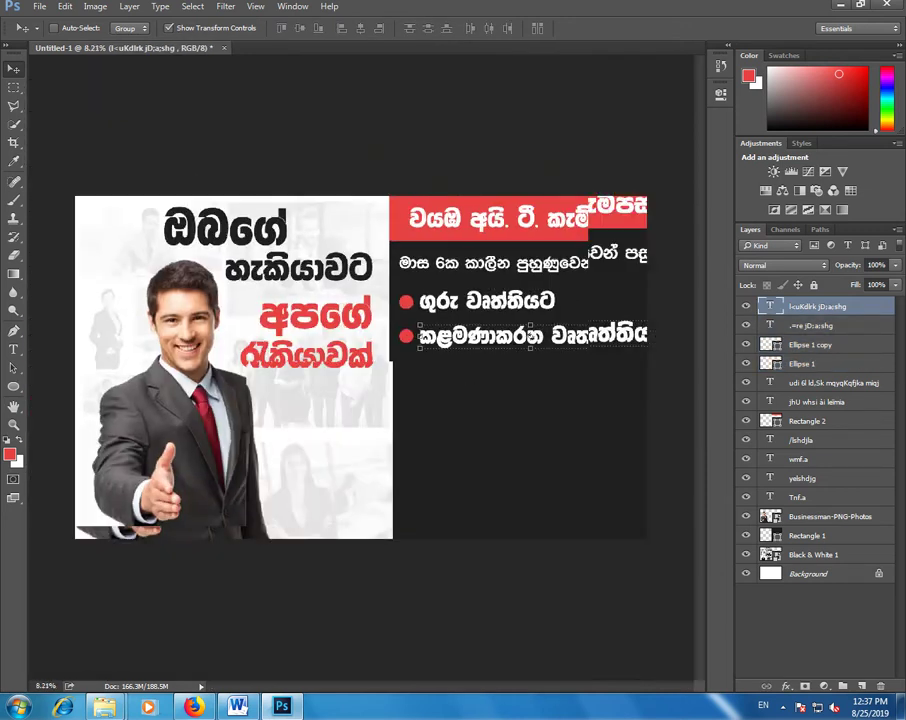
{"action": "scroll", "coordinate": [360, 368], "scroll_direction": "up", "scroll_amount": 1}
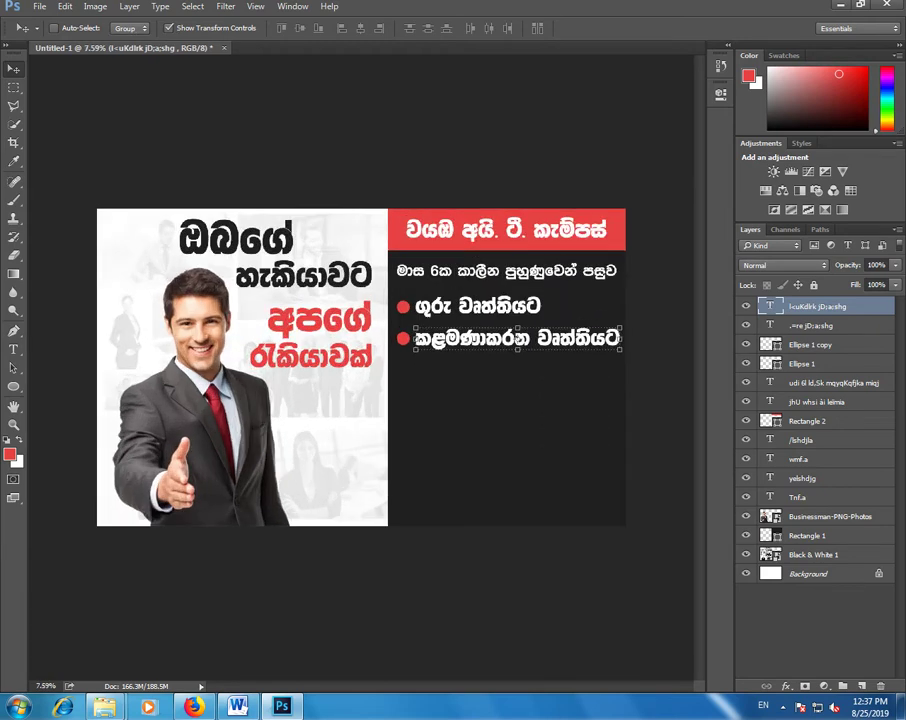
{"action": "scroll", "coordinate": [360, 368], "scroll_direction": "down", "scroll_amount": 1}
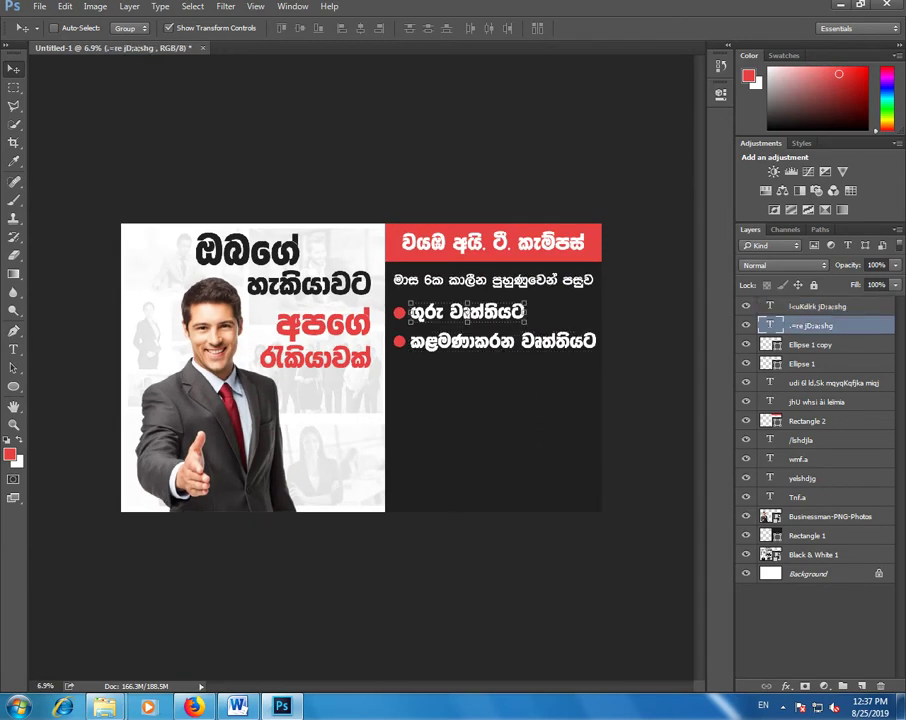
{"action": "left_click", "coordinate": [399, 312], "text": "ctrl"}
{"action": "left_click", "coordinate": [399, 341], "text": "ctrl"}
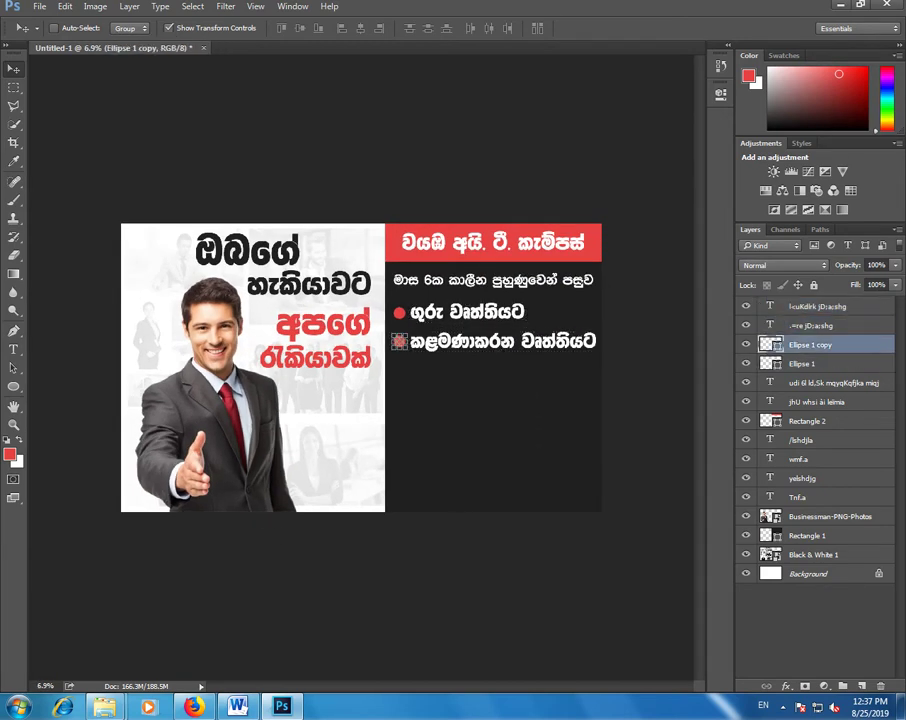
{"action": "scroll", "coordinate": [362, 370], "scroll_direction": "up", "scroll_amount": 1}
{"action": "scroll", "coordinate": [362, 370], "scroll_direction": "down", "scroll_amount": 1}
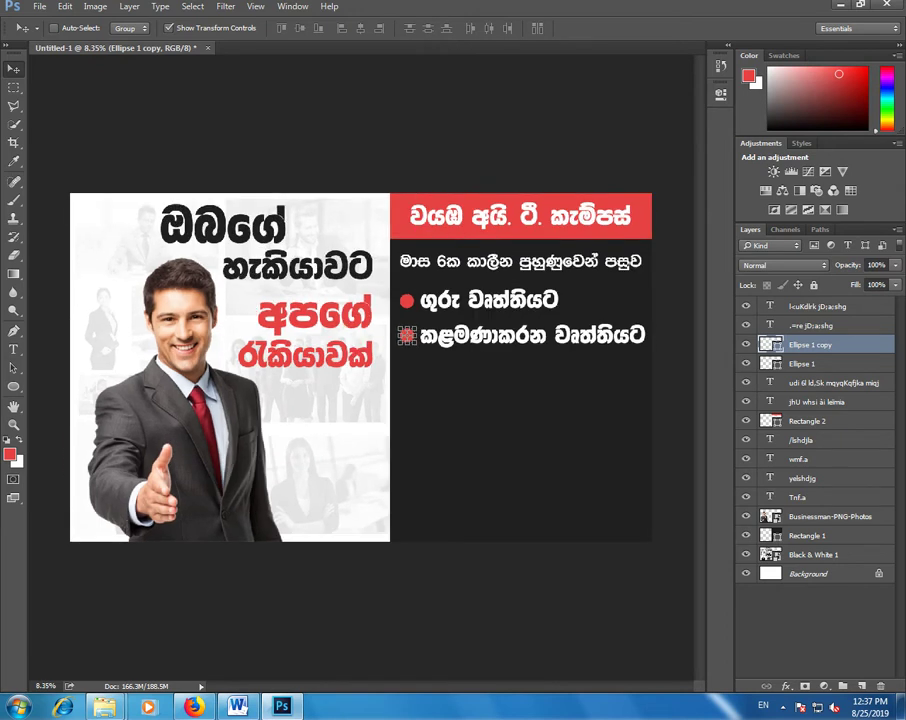
{"action": "scroll", "coordinate": [362, 370], "scroll_direction": "down", "scroll_amount": 1}
Step: Copy the phrase පිවිසීමට අවස්ථාව from the Word notes
{"action": "key", "text": "alt+Tab"}
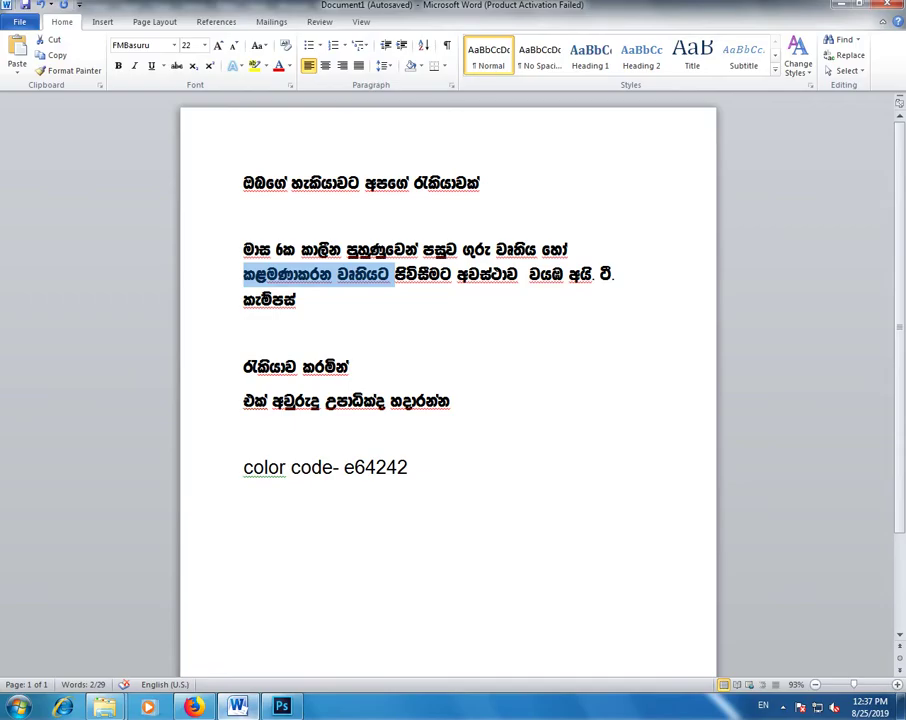
{"action": "left_click", "coordinate": [245, 333]}
{"action": "left_click_drag", "start_coordinate": [395, 274], "coordinate": [518, 274]}
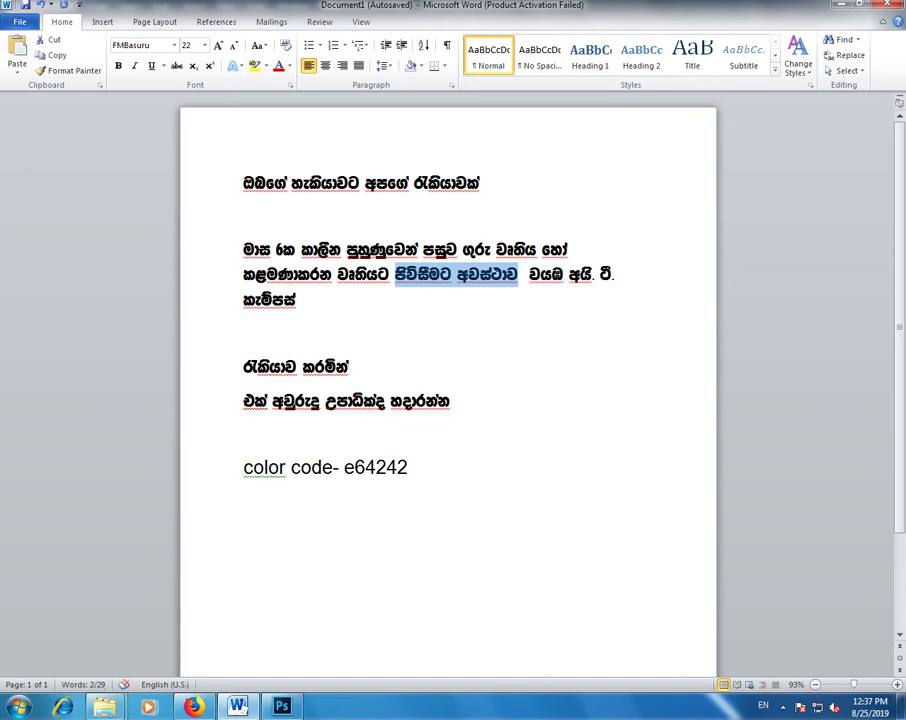
{"action": "key", "text": "alt+Tab"}
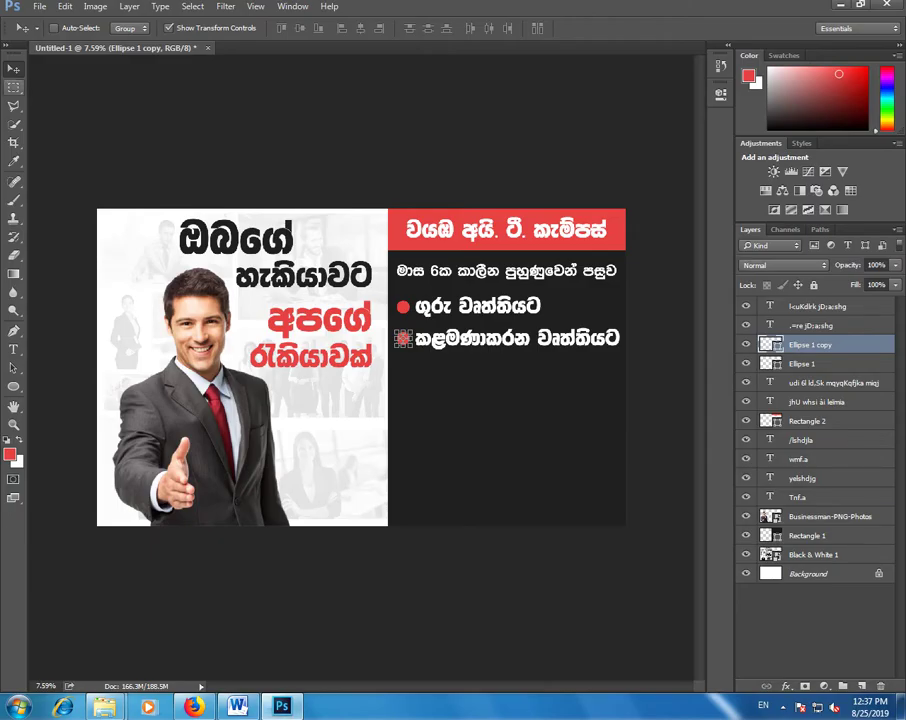
Step: Paste පිවිසීමට අවස්ථාව as new text below the bullets in FMGanganee at 49 pt
{"action": "left_click", "coordinate": [13, 349]}
{"action": "left_click", "coordinate": [450, 380]}
{"action": "key", "text": "ctrl+v"}
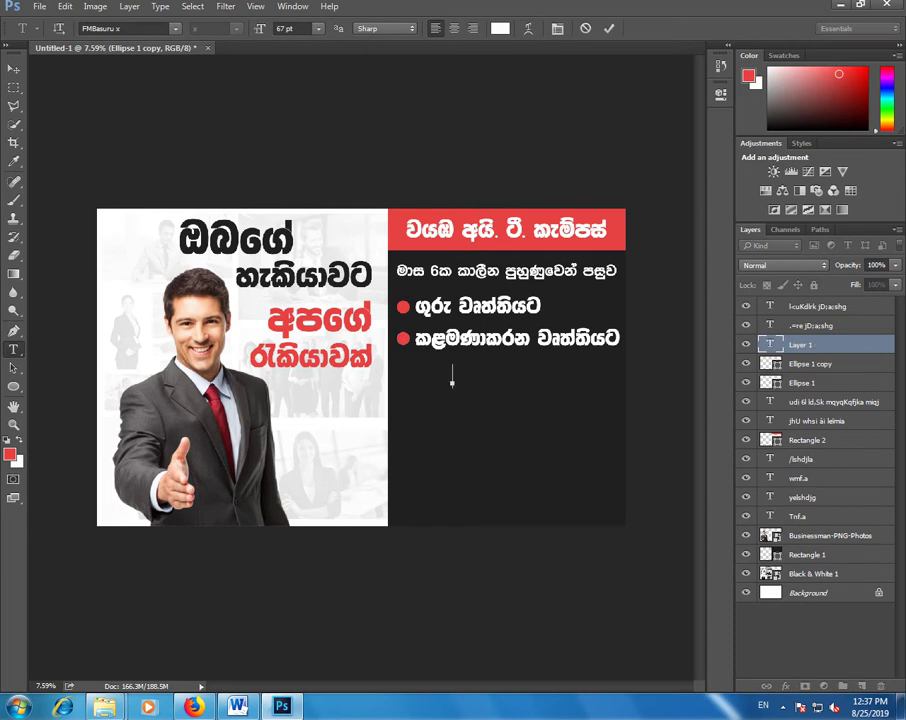
{"action": "key", "text": "ctrl+a"}
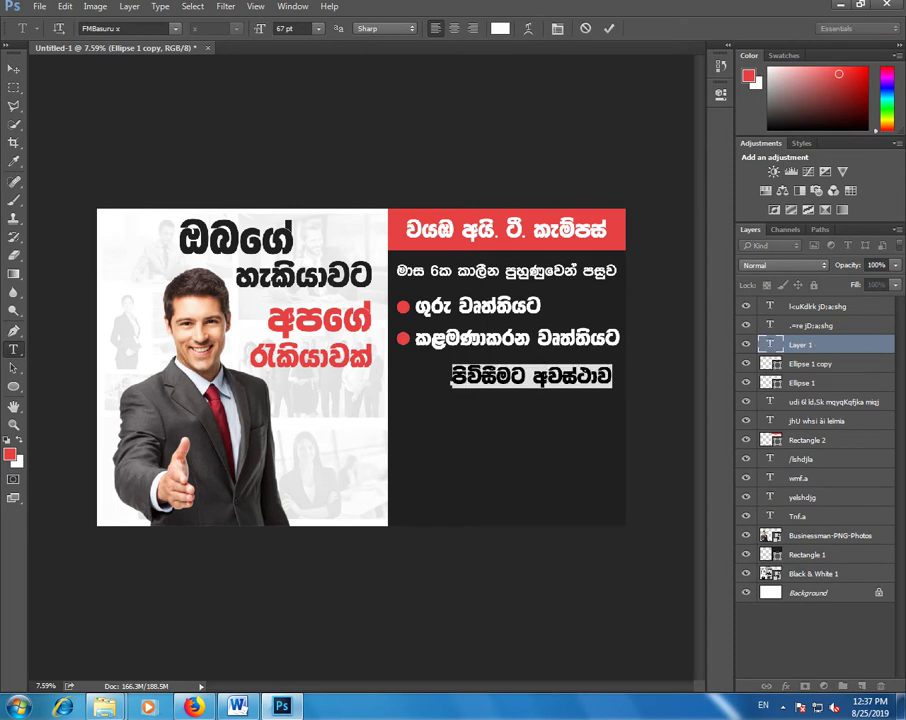
{"action": "left_click", "coordinate": [125, 28]}
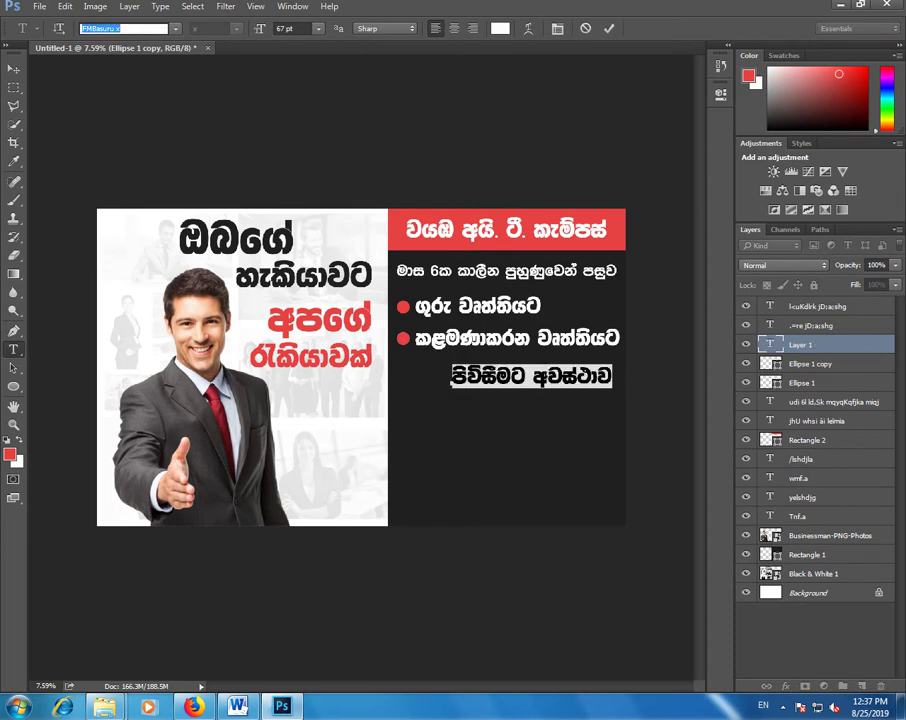
{"action": "type", "text": "fm"}
{"action": "key", "text": "Down"}
{"action": "key", "text": "Down"}
{"action": "key", "text": "Down"}
{"action": "key", "text": "Up"}
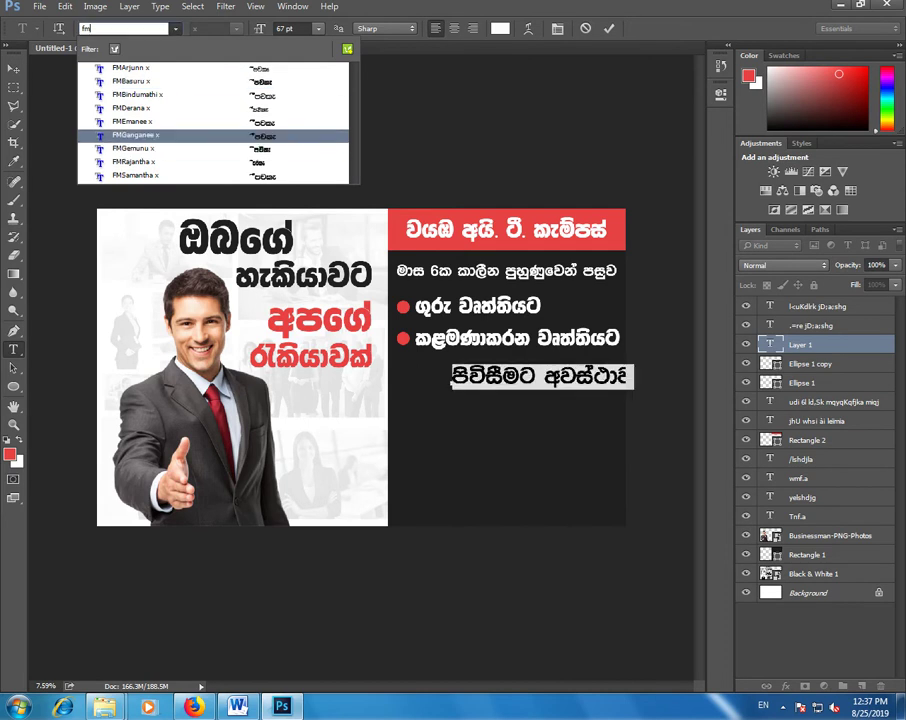
{"action": "key", "text": "Return"}
{"action": "key", "text": "ctrl+plus"}
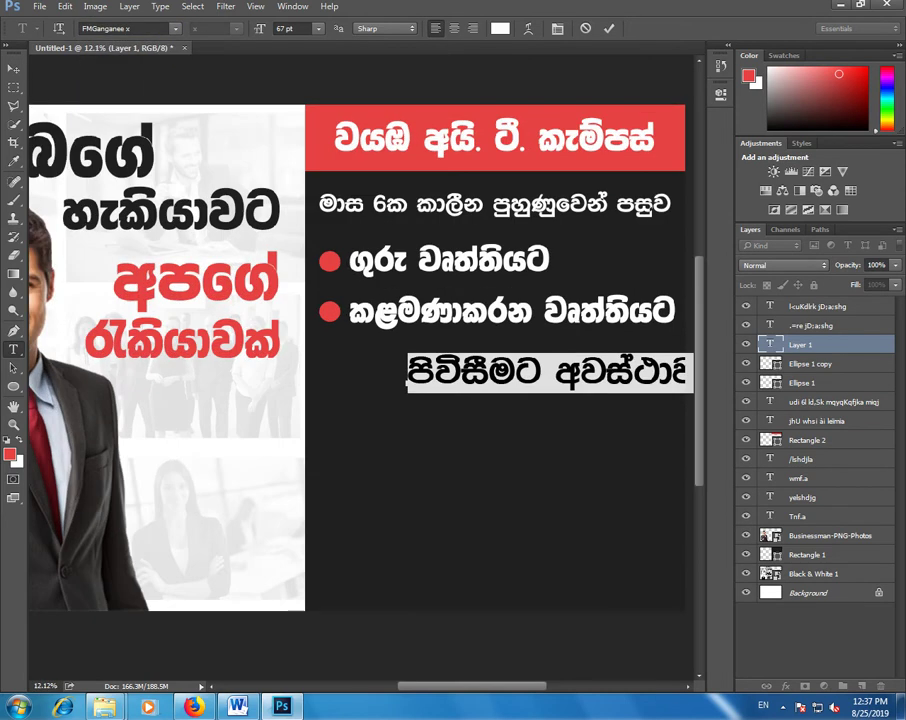
{"action": "left_click_drag", "start_coordinate": [268, 29], "coordinate": [262, 31]}
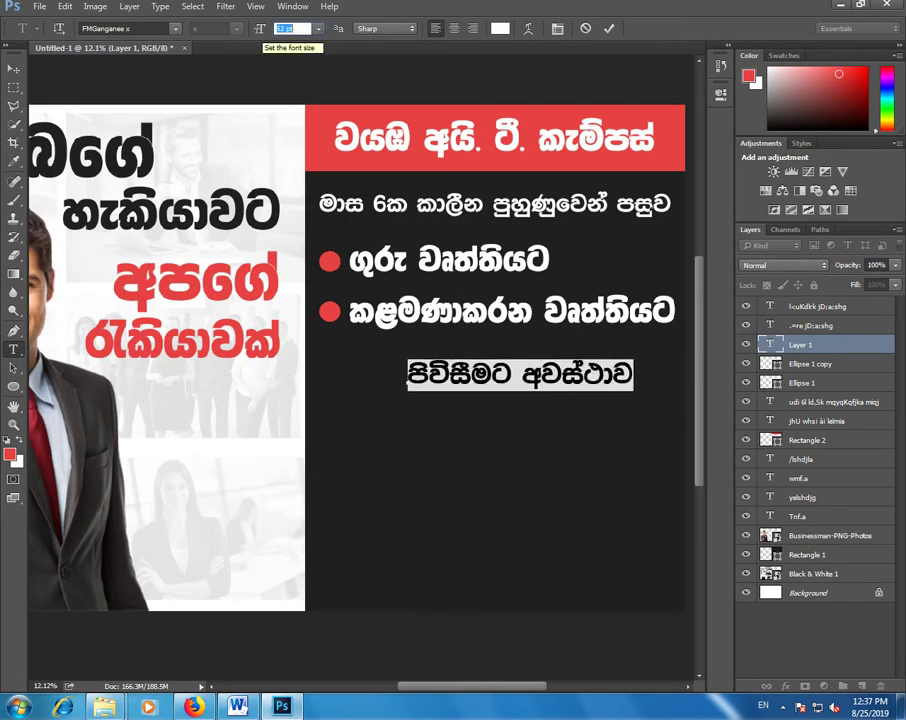
{"action": "left_click", "coordinate": [458, 366]}
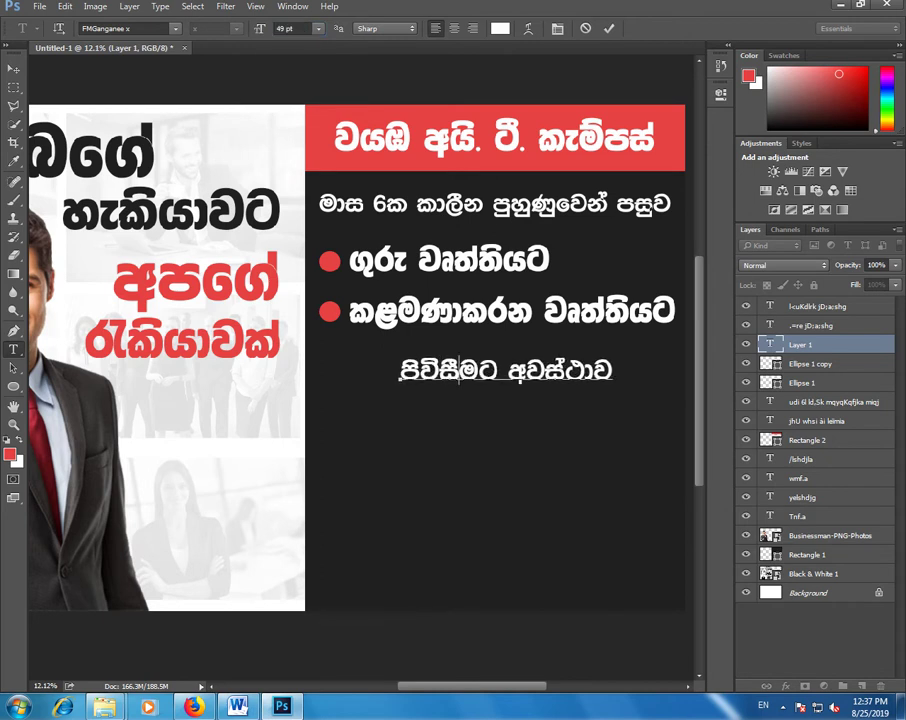
Step: Position the new line left under the bullets and commit it
{"action": "mouse_move", "coordinate": [458, 366]}
{"action": "left_mouse_down"}
{"action": "mouse_move", "coordinate": [398, 372]}
{"action": "mouse_move", "coordinate": [426, 368]}
{"action": "left_mouse_up"}
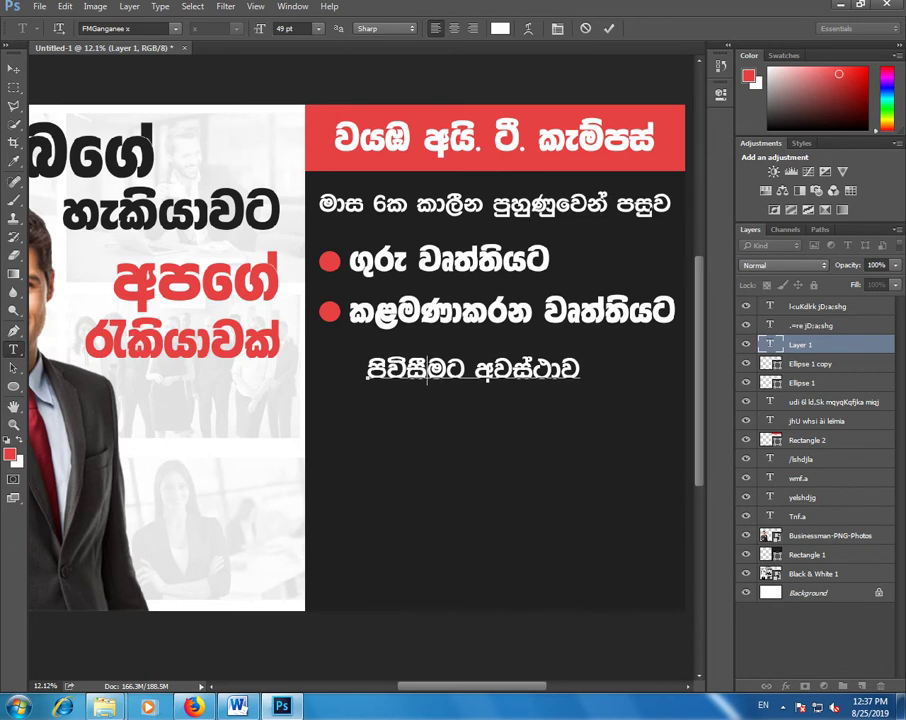
{"action": "left_click_drag", "start_coordinate": [426, 368], "coordinate": [426, 372]}
{"action": "key", "text": "ctrl+Return"}
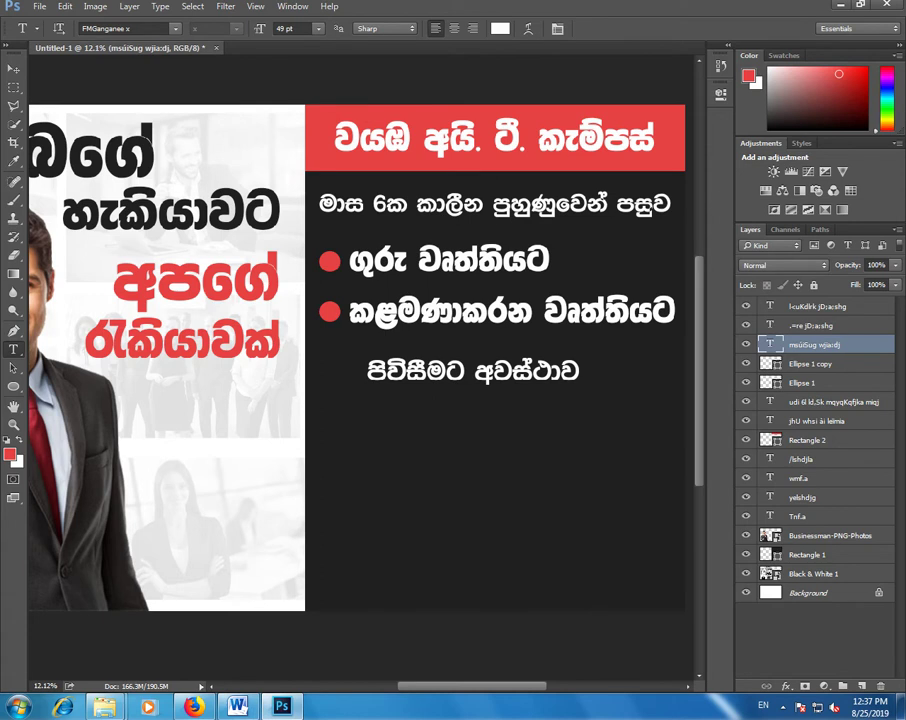
{"action": "left_click", "coordinate": [800, 383]}
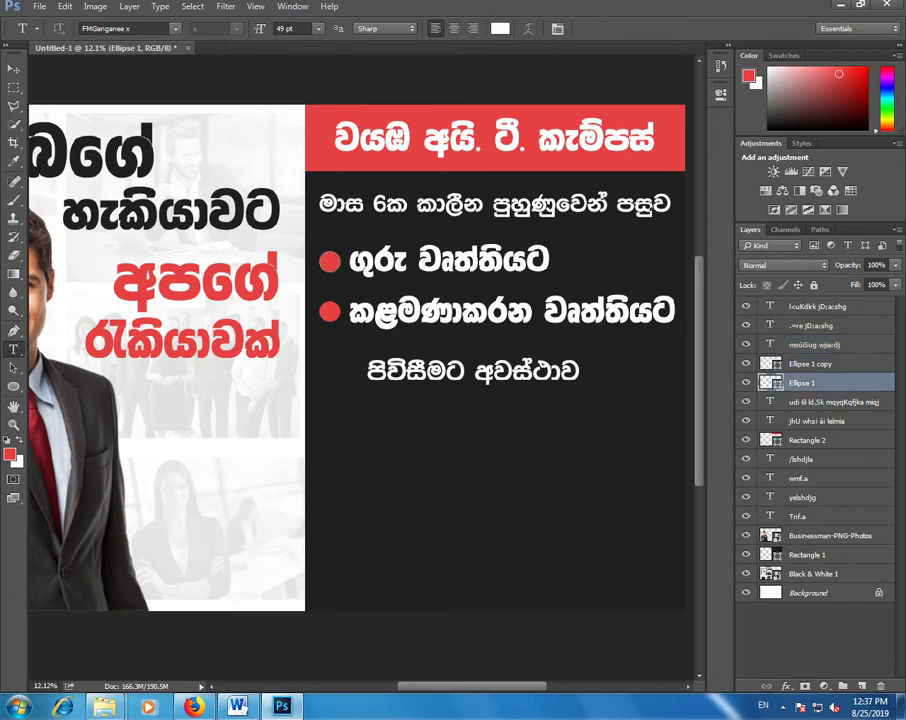
{"action": "key", "text": "alt+bracketright"}
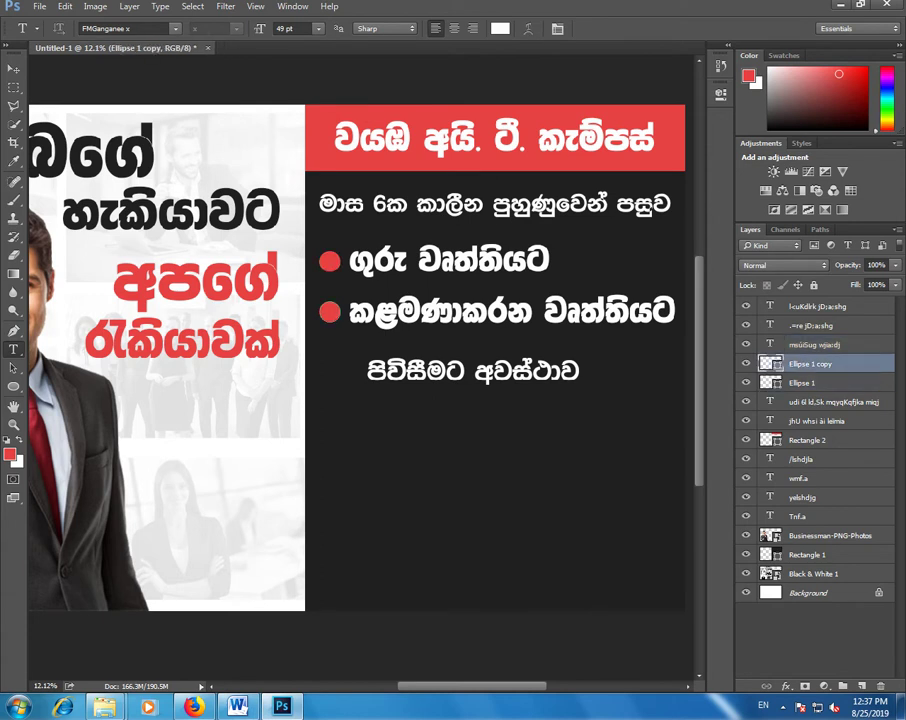
{"action": "left_click", "coordinate": [13, 67]}
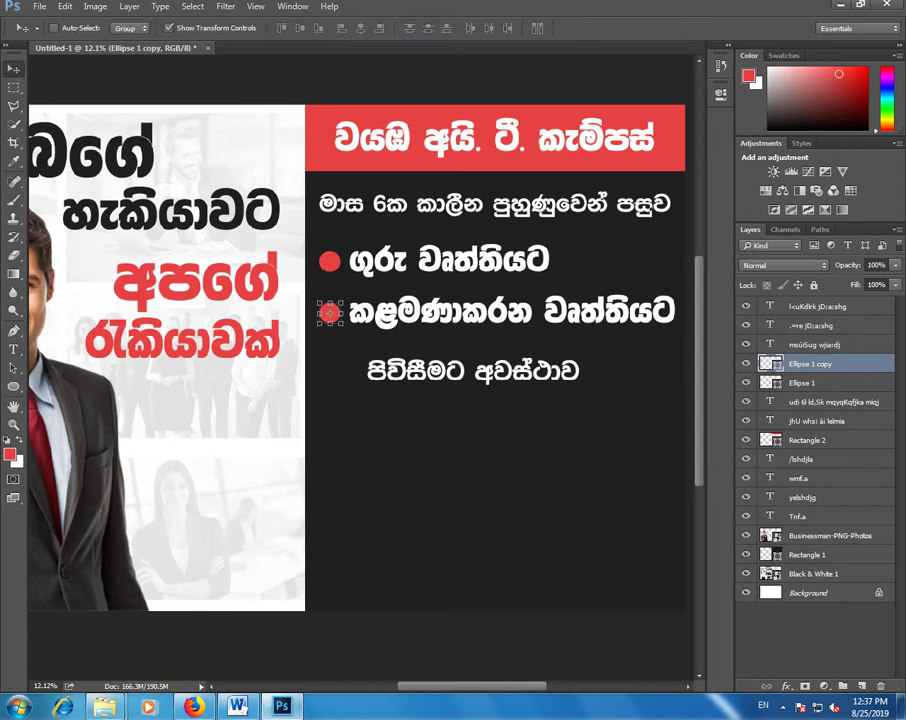
{"action": "key", "text": "alt+bracketleft"}
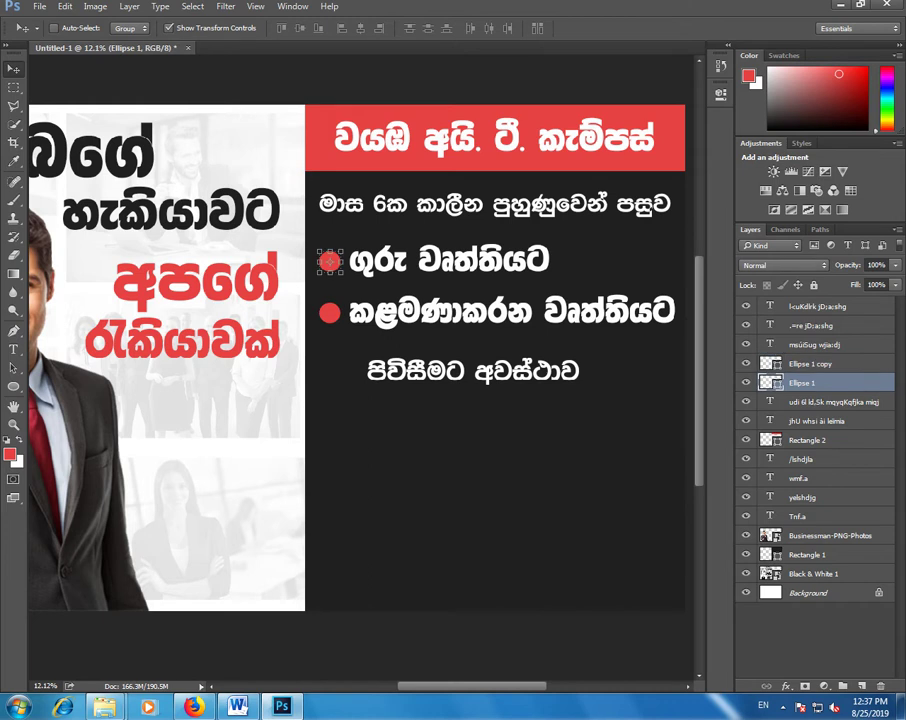
{"action": "key", "text": "alt+bracketright"}
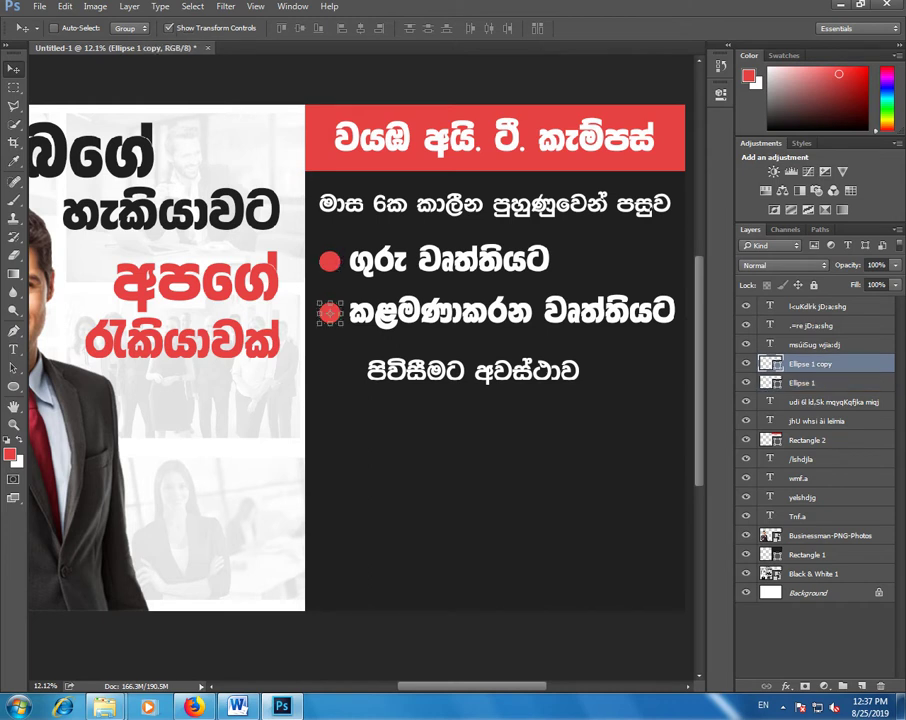
{"action": "scroll", "coordinate": [360, 367], "scroll_direction": "down", "scroll_amount": 3}
{"action": "scroll", "coordinate": [360, 367], "scroll_direction": "down", "scroll_amount": 2}
{"action": "scroll", "coordinate": [360, 367], "scroll_direction": "up", "scroll_amount": 2}
{"action": "scroll", "coordinate": [362, 364], "scroll_direction": "up", "scroll_amount": 2}
{"action": "scroll", "coordinate": [362, 364], "scroll_direction": "down", "scroll_amount": 2}
{"action": "scroll", "coordinate": [362, 364], "scroll_direction": "down", "scroll_amount": 1}
{"action": "scroll", "coordinate": [362, 364], "scroll_direction": "up", "scroll_amount": 2}
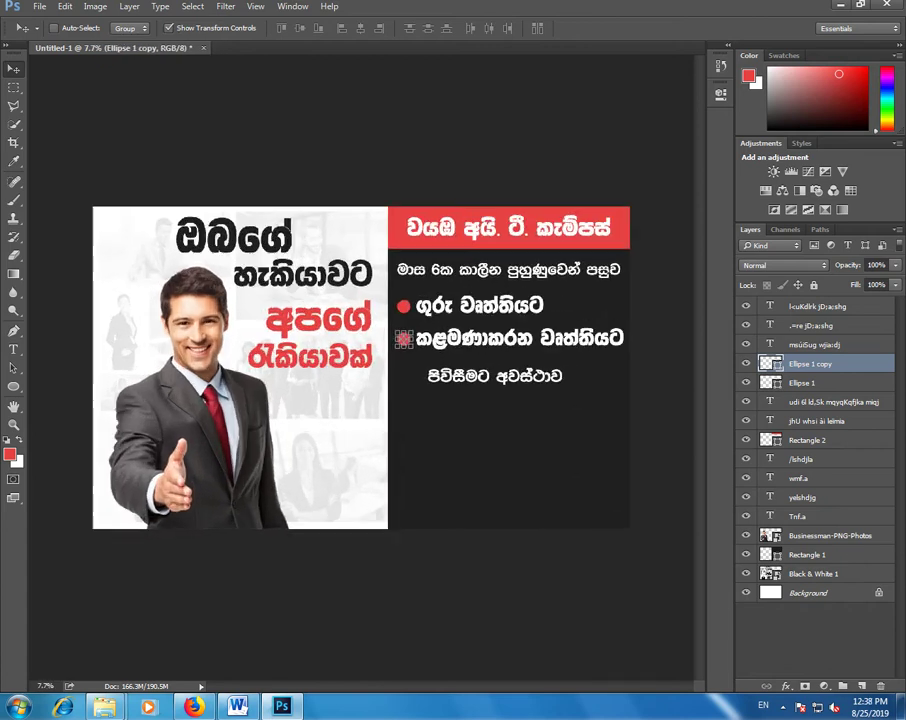
{"action": "scroll", "coordinate": [362, 366], "scroll_direction": "up", "scroll_amount": 1}
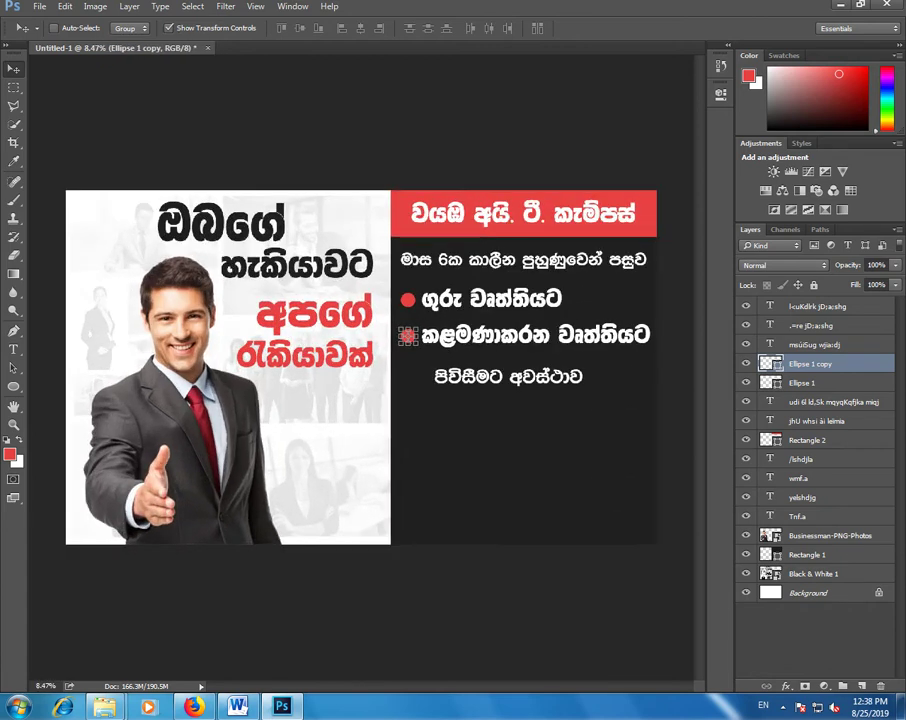
{"action": "key", "text": "alt+Tab"}
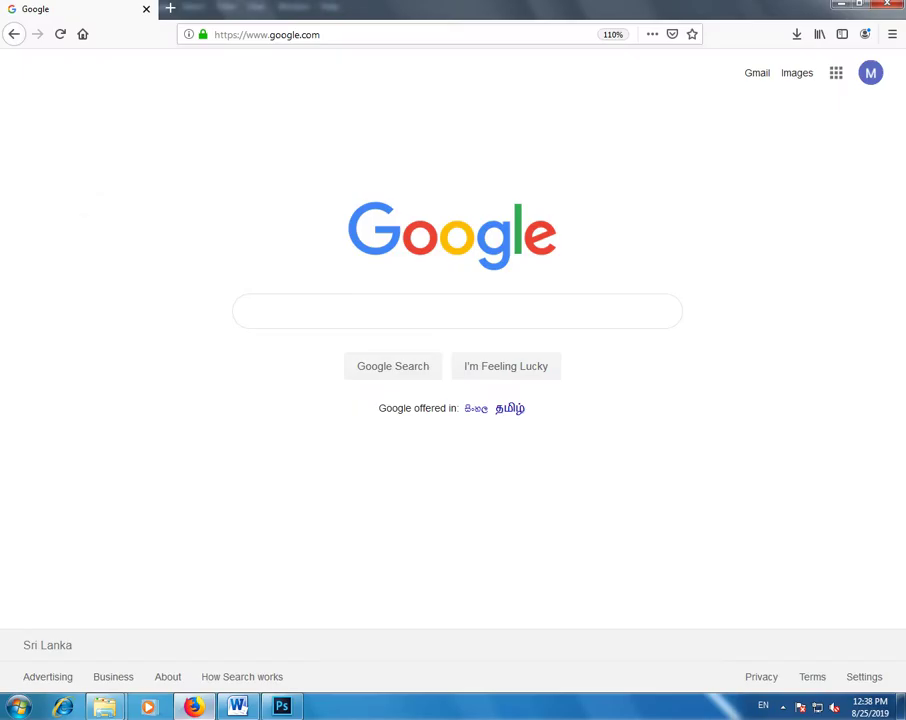
{"action": "key", "text": "alt+Tab"}
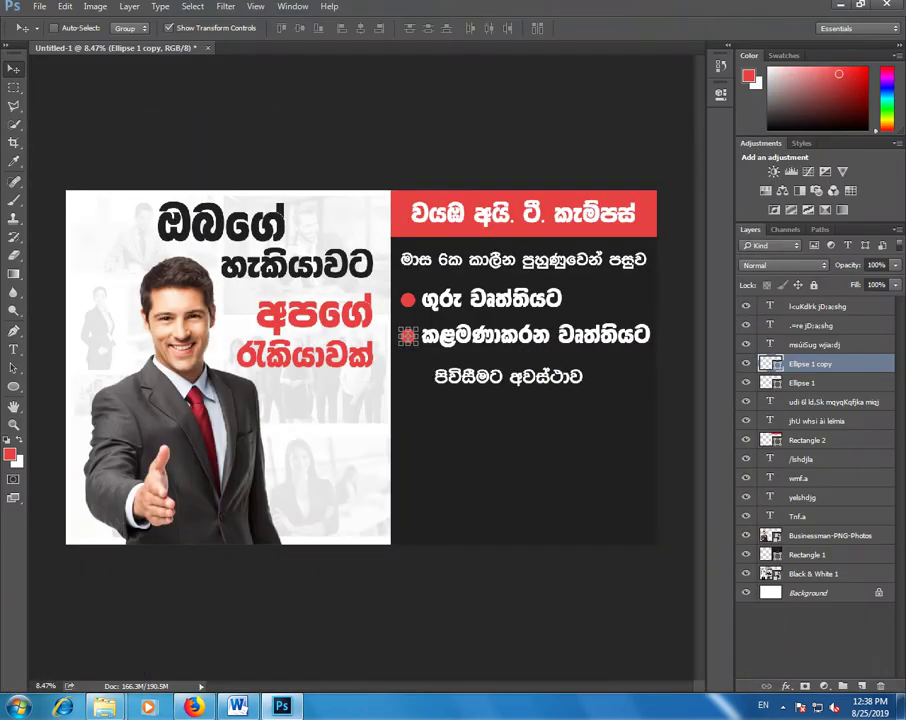
{"action": "left_click", "coordinate": [237, 707]}
{"action": "left_click", "coordinate": [243, 430]}
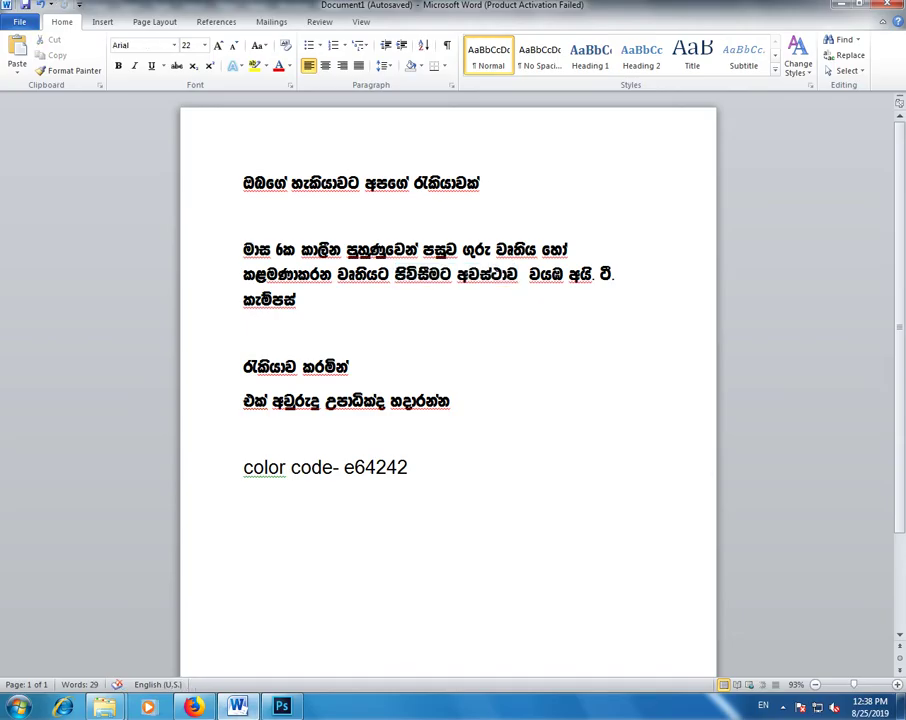
{"action": "left_click_drag", "start_coordinate": [243, 367], "coordinate": [360, 367]}
{"action": "key", "text": "ctrl+c"}
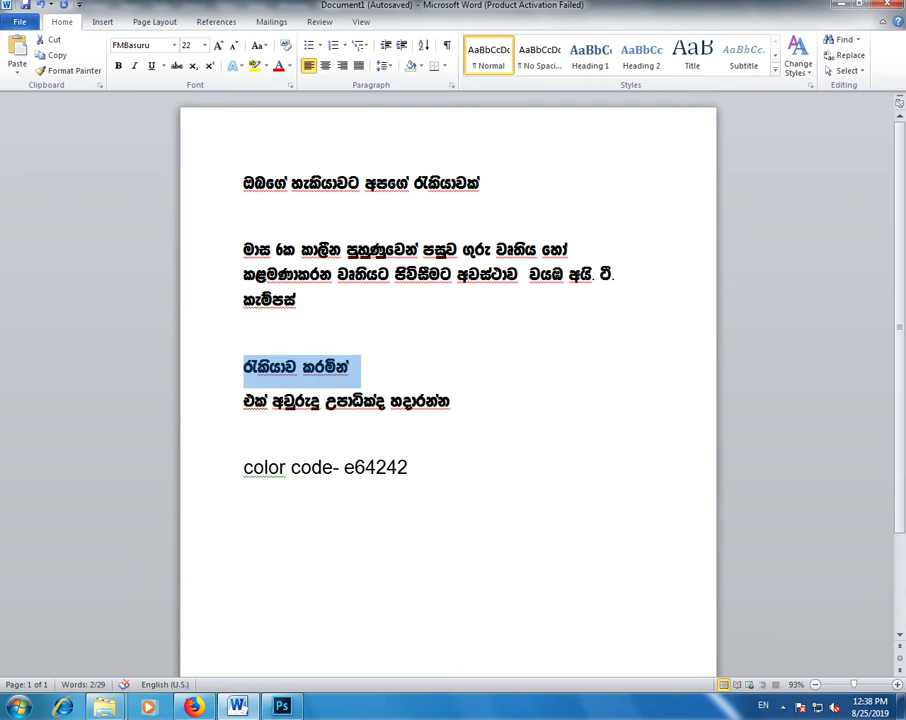
{"action": "key", "text": "alt+Tab"}
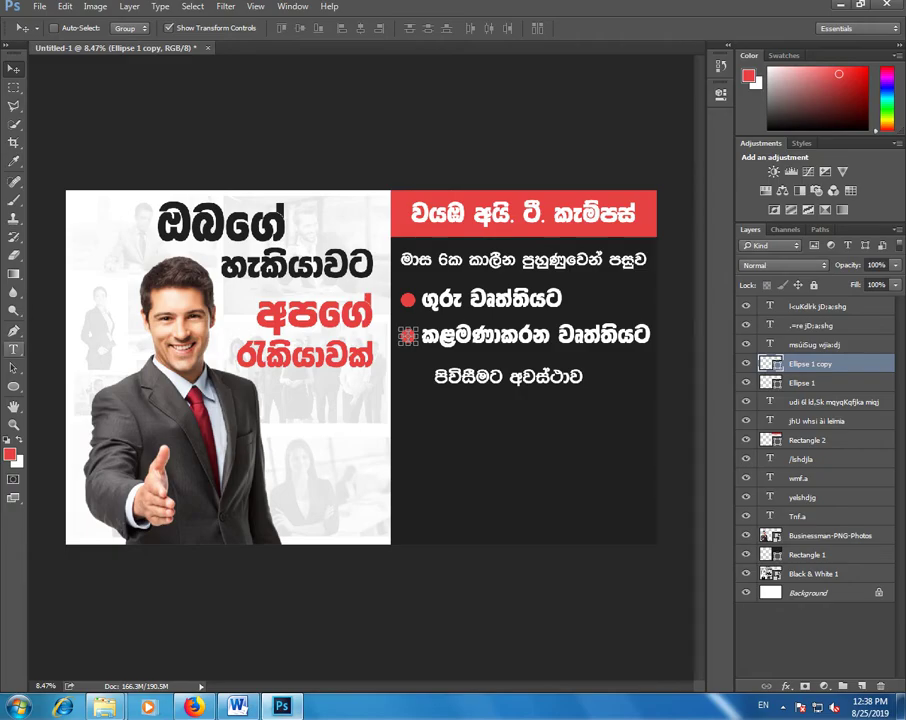
Step: Paste රැකියාව කරමින් as a new line and set it to FMBasuru x at 51 pt
{"action": "key", "text": "t"}
{"action": "left_click", "coordinate": [412, 433]}
{"action": "key", "text": "ctrl+v"}
{"action": "key", "text": "ctrl+a"}
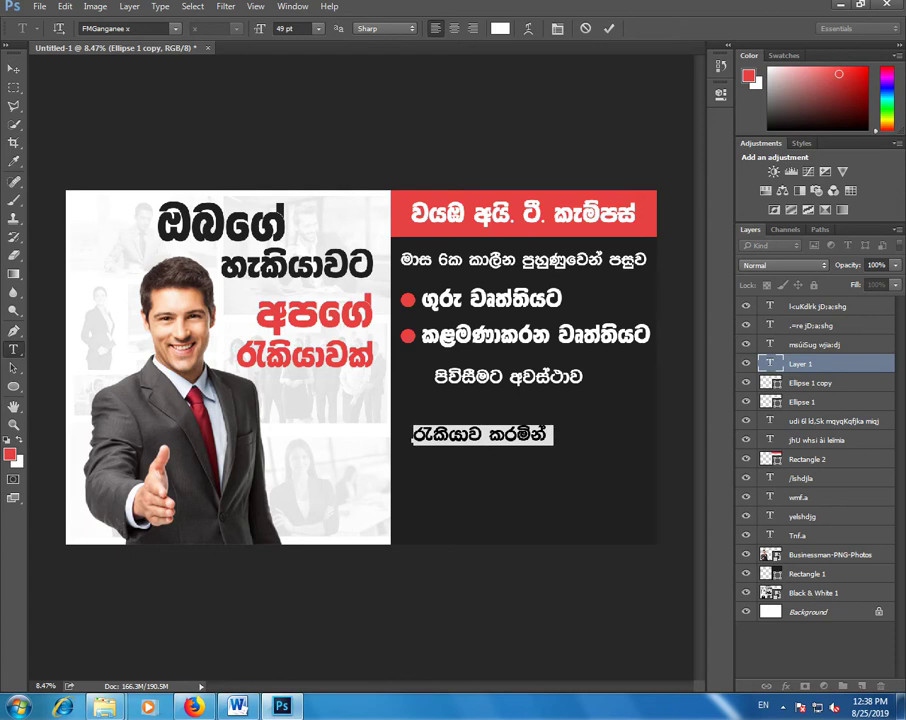
{"action": "left_click", "coordinate": [120, 28]}
{"action": "type", "text": "FMB"}
{"action": "key", "text": "Up"}
{"action": "key", "text": "Up"}
{"action": "key", "text": "Up"}
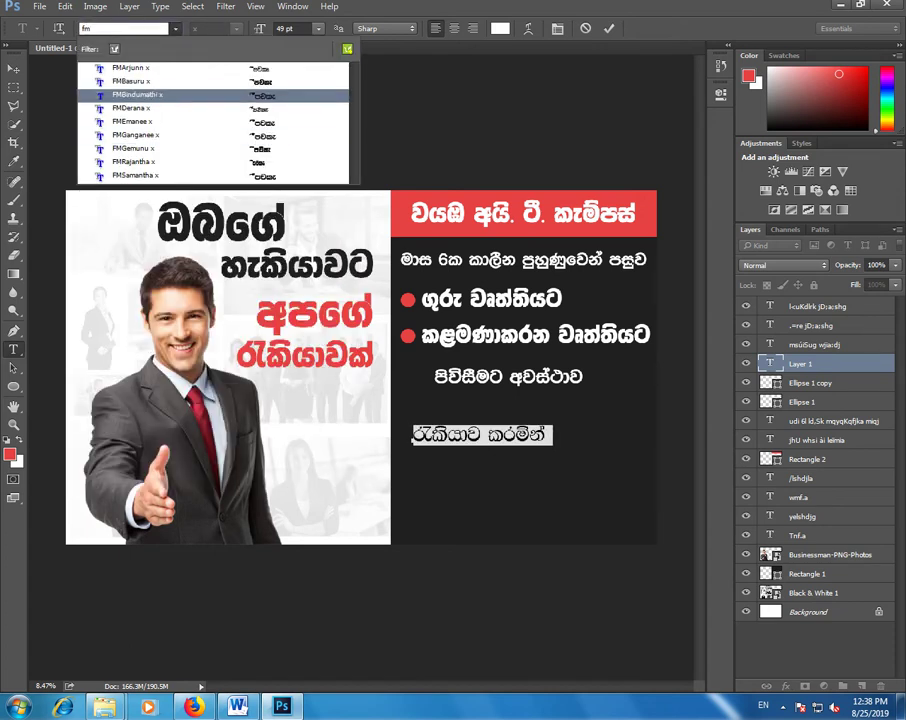
{"action": "key", "text": "Return"}
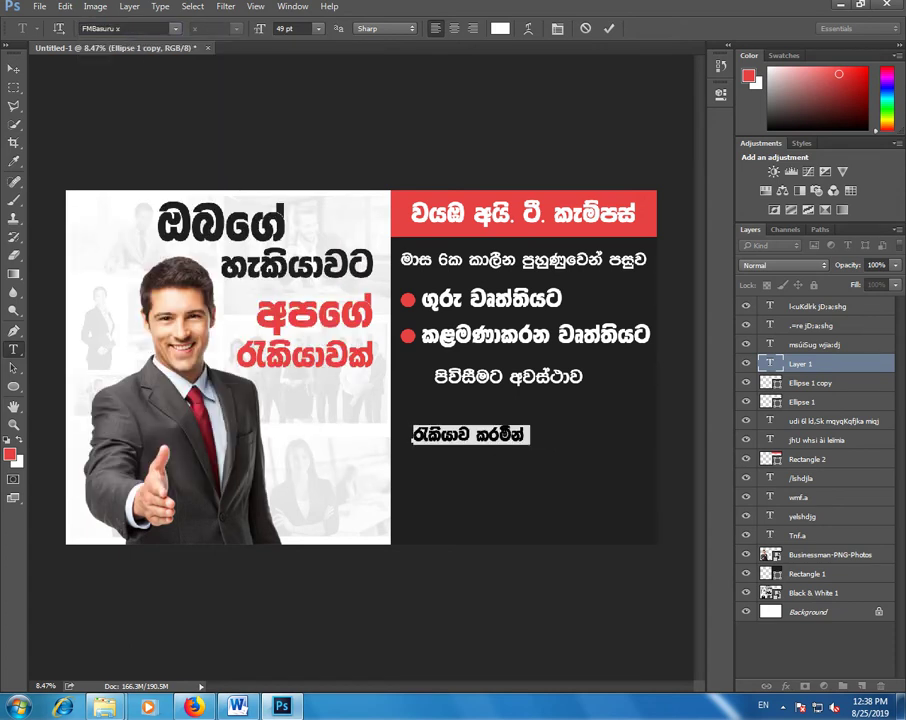
{"action": "key", "text": "Tab"}
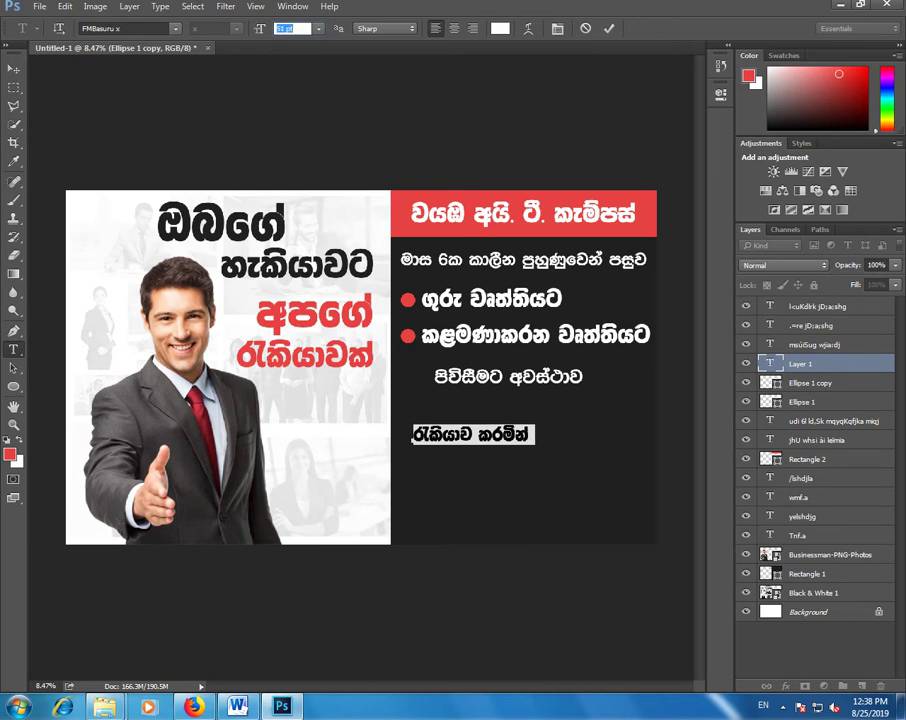
{"action": "type", "text": "51"}
{"action": "key", "text": "Return"}
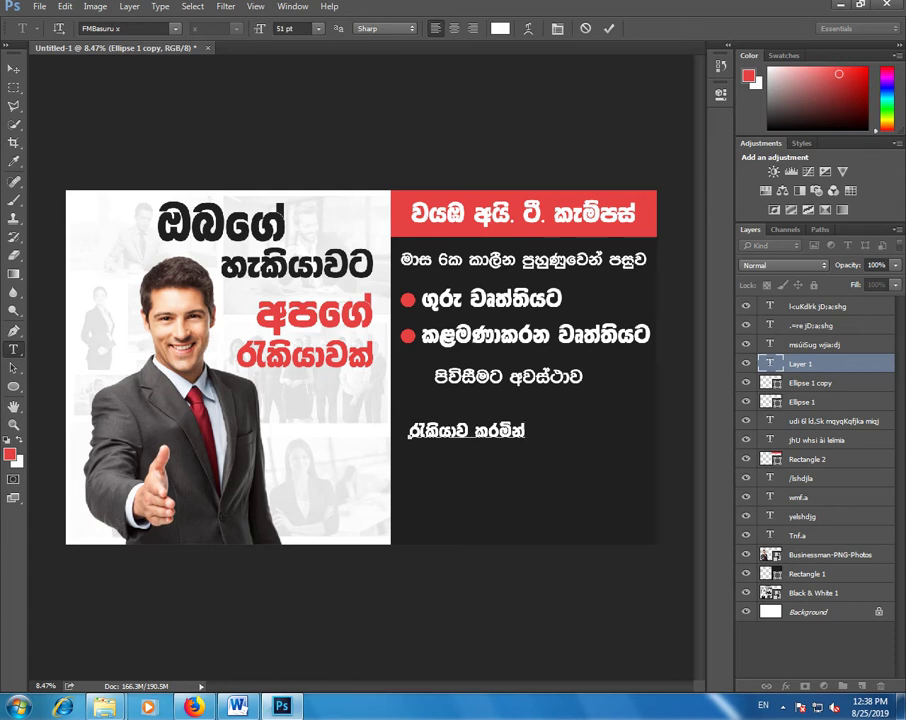
Step: Copy the words එක් අවුරුදු from the Word document
{"action": "key", "text": "alt+Tab"}
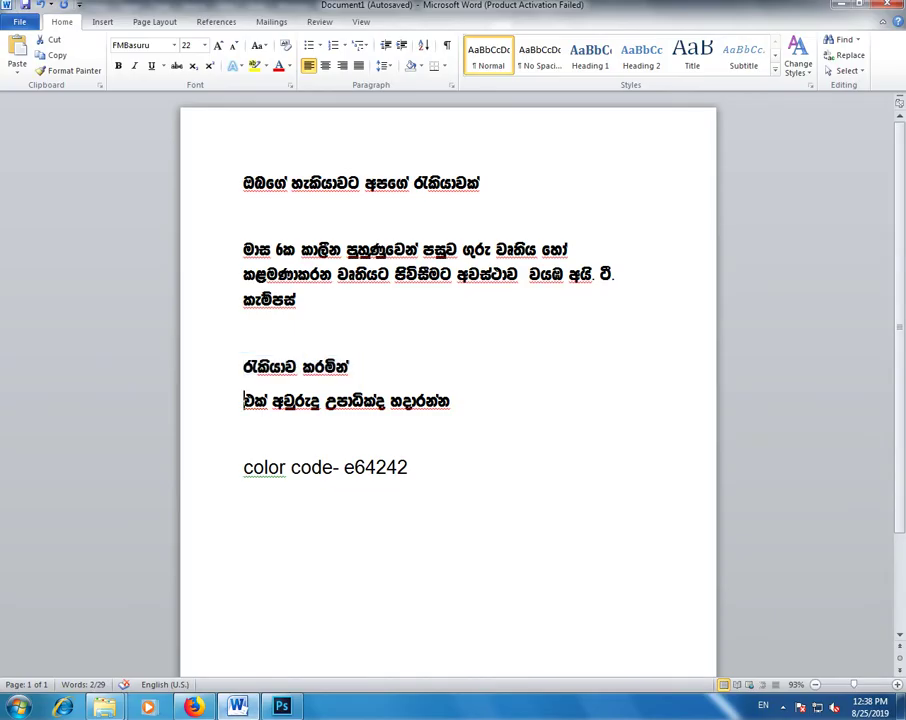
{"action": "left_click_drag", "start_coordinate": [243, 401], "coordinate": [325, 401]}
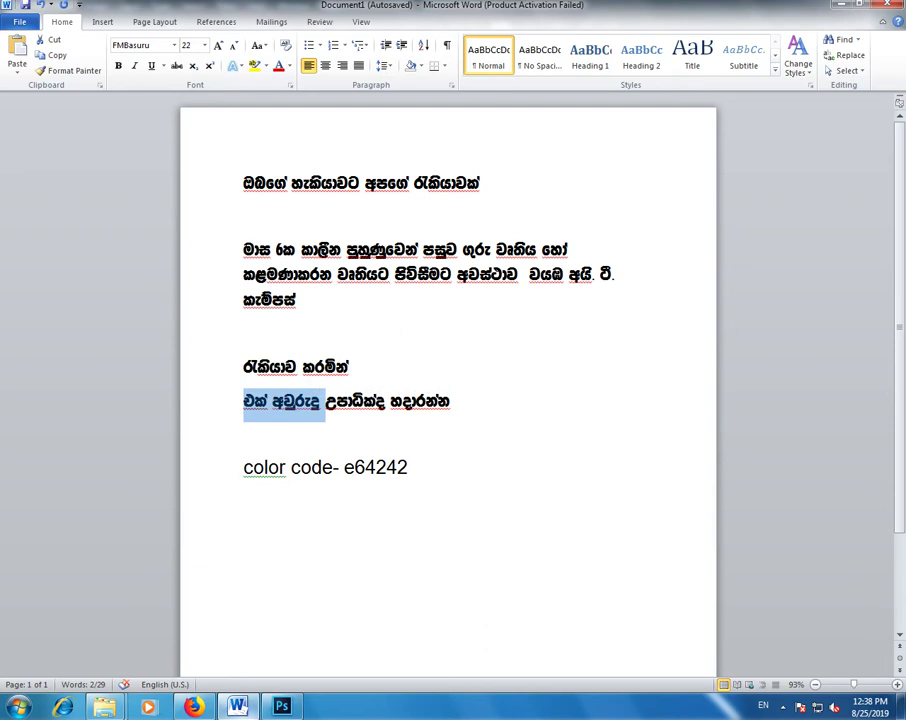
{"action": "key", "text": "alt+Tab"}
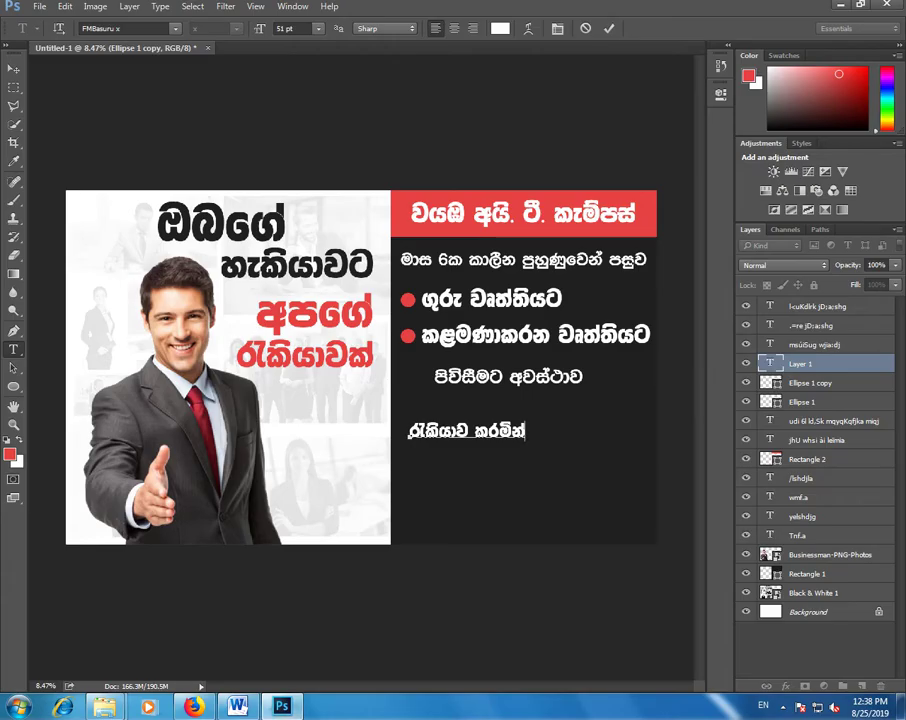
Step: Add the line 'එක් අවුරුදු' as new text beneath 'රැකියාව කරමින්' and commit it
{"action": "left_click", "coordinate": [608, 28]}
{"action": "left_click", "coordinate": [448, 466]}
{"action": "type", "text": "tla wjqreoq"}
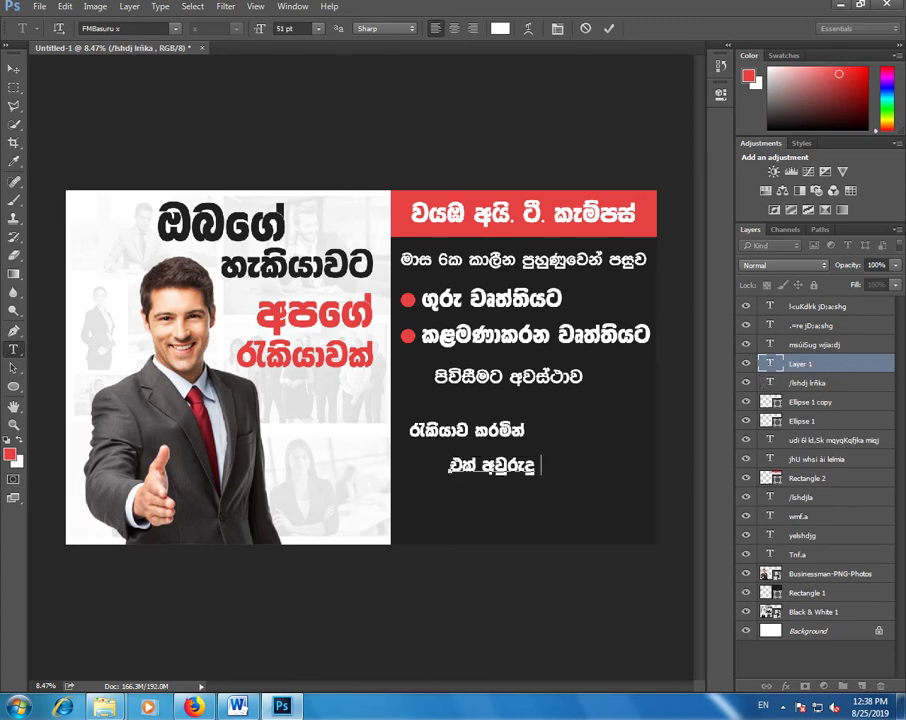
{"action": "left_click_drag", "start_coordinate": [490, 466], "coordinate": [473, 455]}
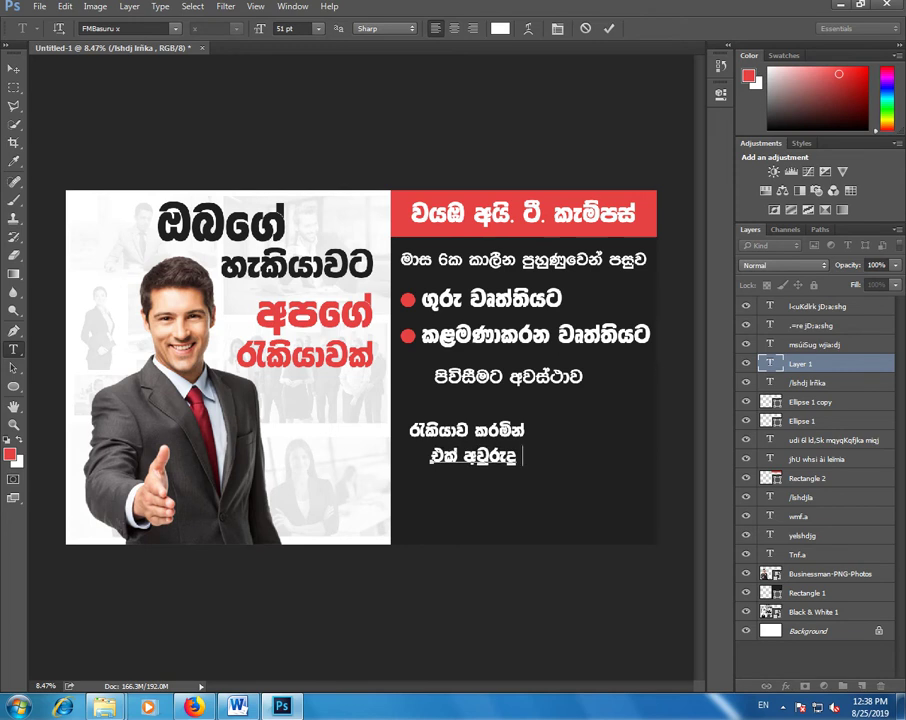
{"action": "key", "text": "ctrl+Return"}
Step: Move both new text layers to the top of the stack and copy 'උපාධික්ද' from Word
{"action": "left_click", "coordinate": [810, 382], "text": "shift"}
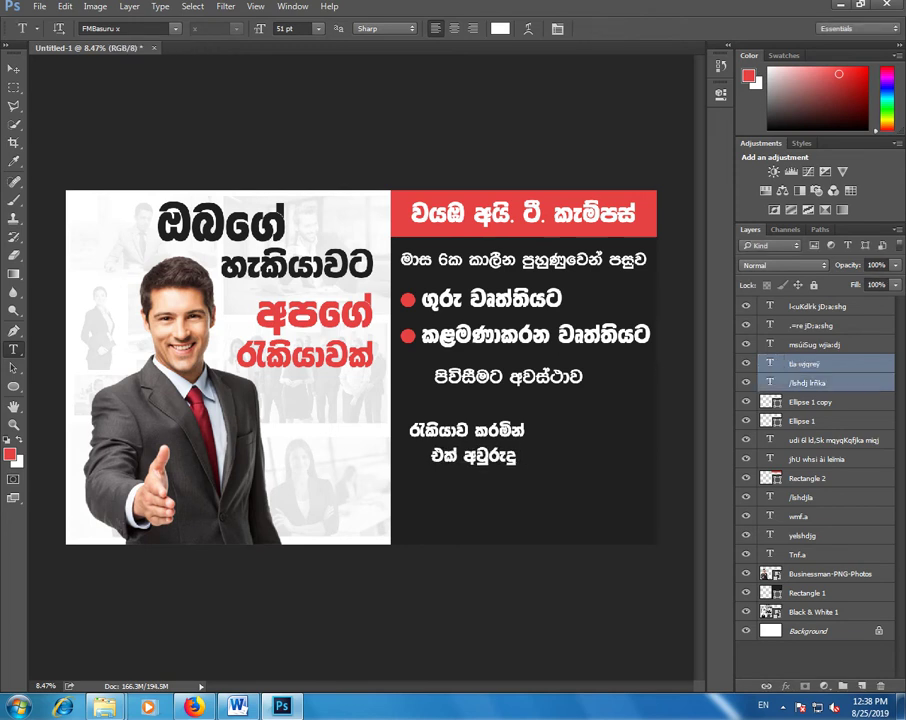
{"action": "left_click_drag", "start_coordinate": [810, 382], "coordinate": [810, 300]}
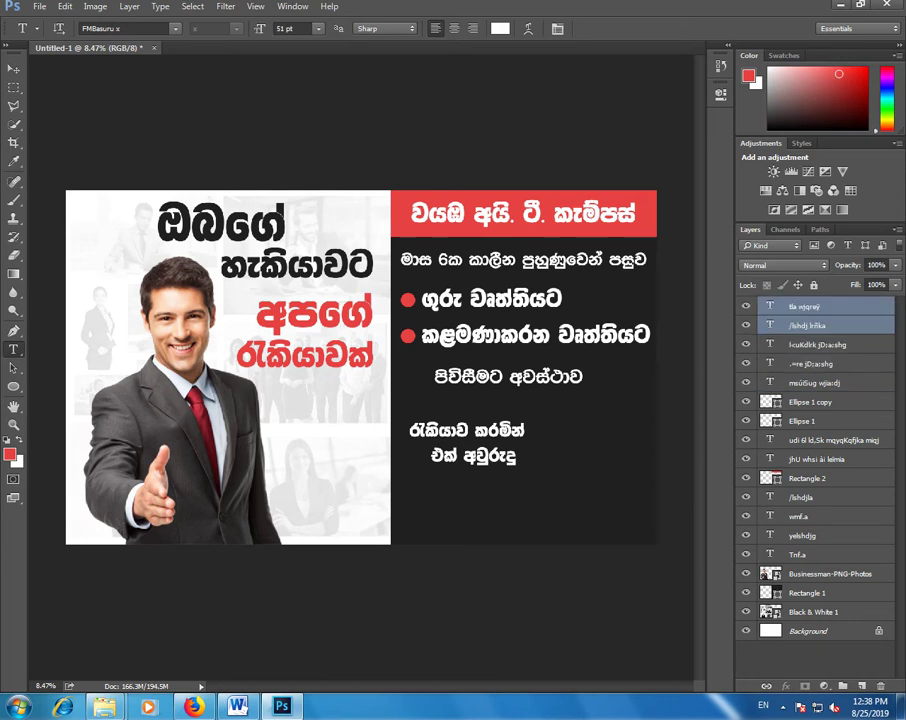
{"action": "key", "text": "alt+Tab"}
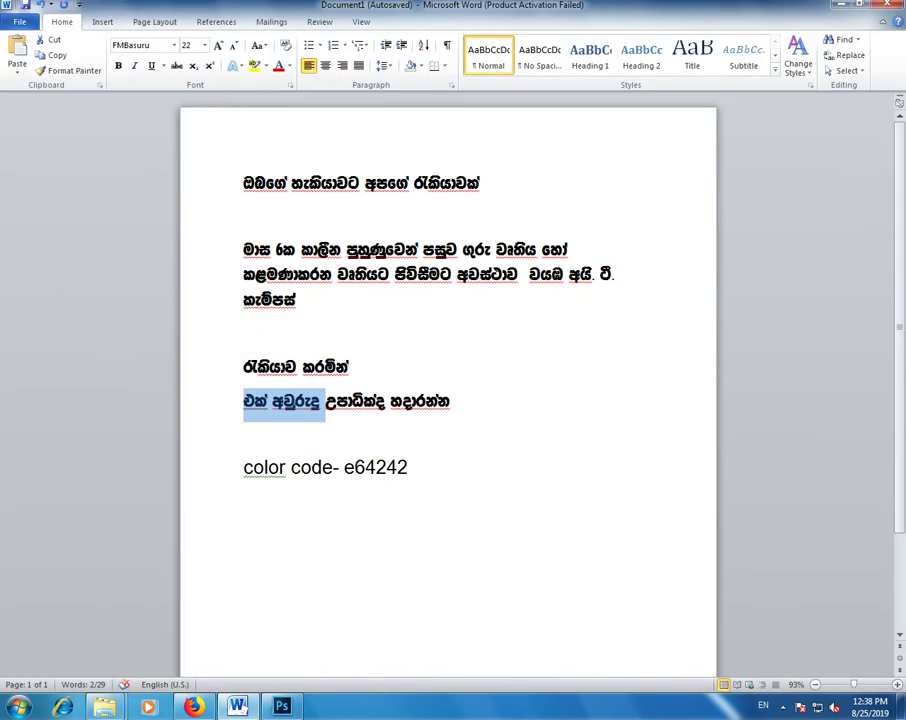
{"action": "left_click_drag", "start_coordinate": [326, 401], "coordinate": [385, 401]}
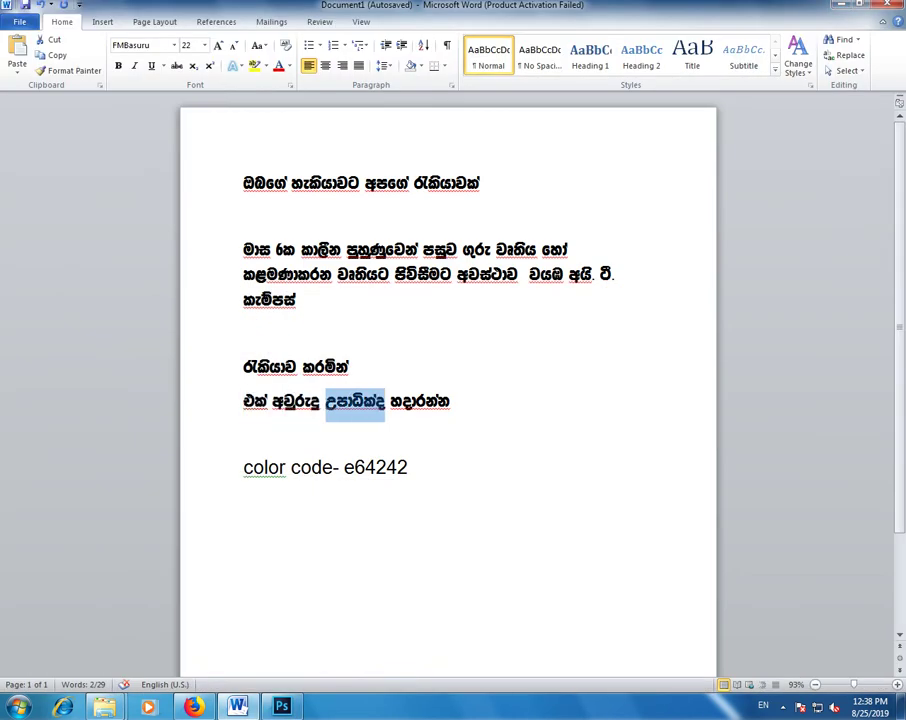
{"action": "key", "text": "alt+Tab"}
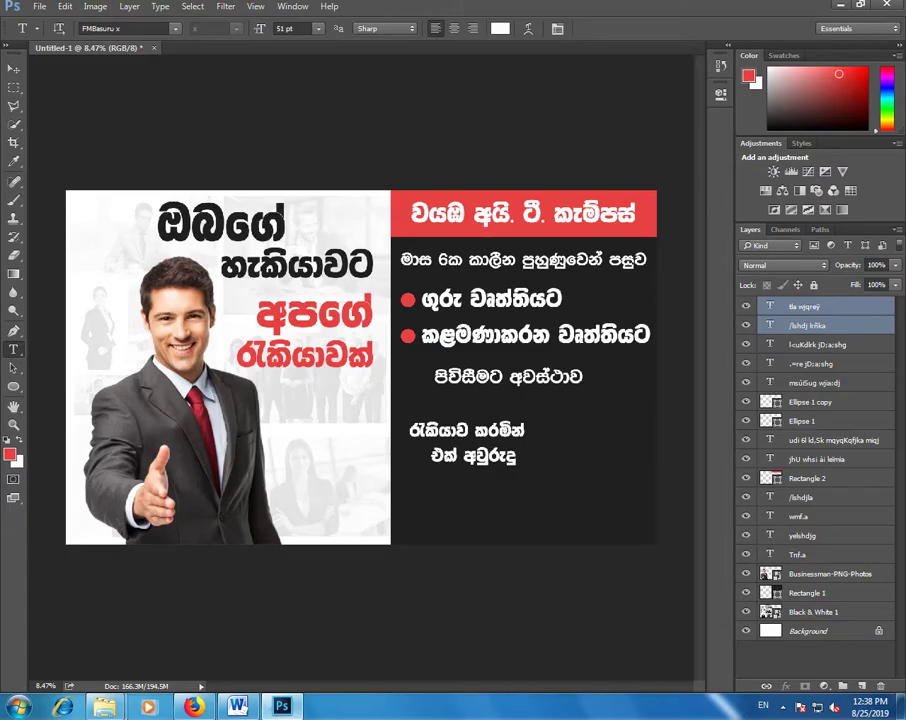
Step: Paste 'උපාධික්ද' as a new 98 pt text line below 'එක් අවුරුදු' and commit it
{"action": "left_click", "coordinate": [494, 484]}
{"action": "key", "text": "ctrl+v"}
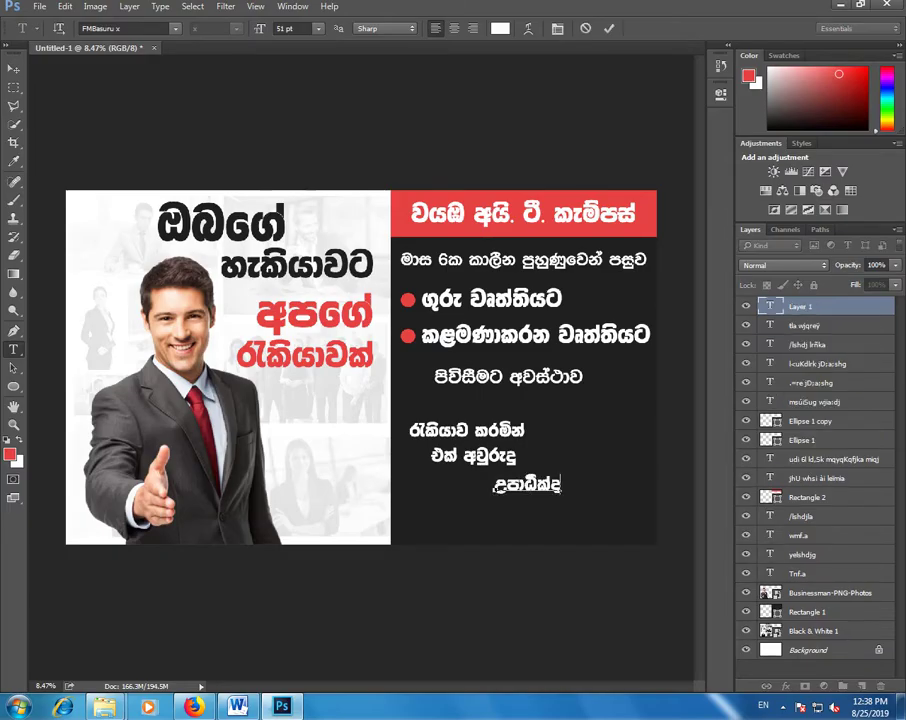
{"action": "mouse_move", "coordinate": [527, 485]}
{"action": "left_mouse_down"}
{"action": "mouse_move", "coordinate": [453, 487]}
{"action": "mouse_move", "coordinate": [562, 530]}
{"action": "mouse_move", "coordinate": [564, 474]}
{"action": "mouse_move", "coordinate": [500, 480]}
{"action": "mouse_move", "coordinate": [521, 482]}
{"action": "left_mouse_up"}
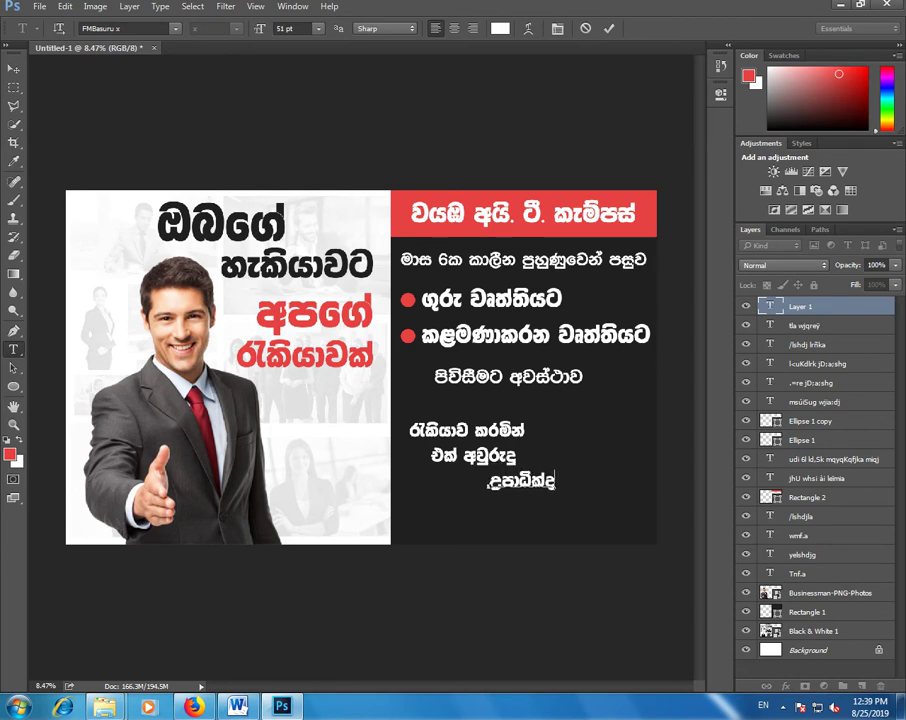
{"action": "key", "text": "ctrl+a"}
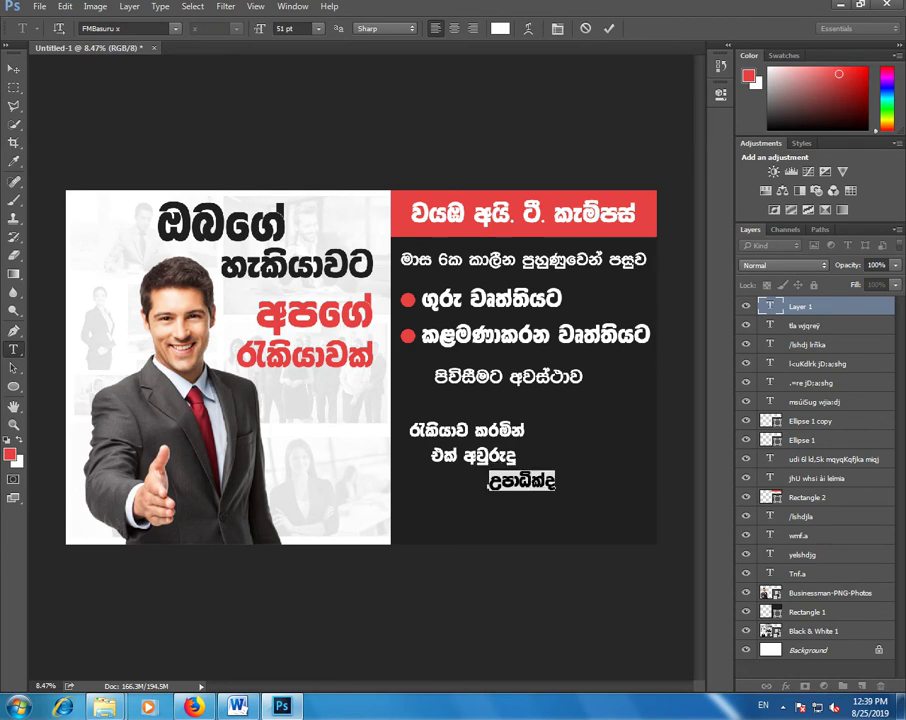
{"action": "key", "text": "ctrl+shift+period"}
{"action": "key", "text": "ctrl+shift+period"}
{"action": "key", "text": "ctrl+shift+period"}
{"action": "key", "text": "ctrl+shift+period"}
{"action": "key", "text": "ctrl+shift+period"}
{"action": "key", "text": "ctrl+shift+period"}
{"action": "key", "text": "ctrl+shift+period"}
{"action": "key", "text": "ctrl+shift+period"}
{"action": "key", "text": "ctrl+shift+period"}
{"action": "key", "text": "ctrl+shift+period"}
{"action": "key", "text": "ctrl+shift+period"}
{"action": "key", "text": "ctrl+shift+period"}
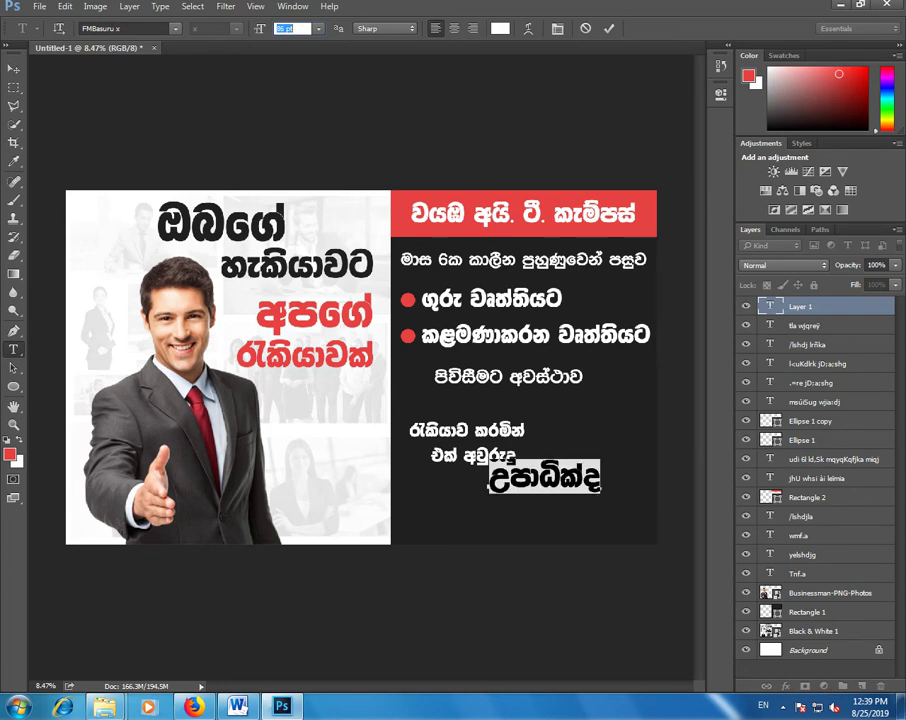
{"action": "type", "text": "98"}
{"action": "key", "text": "Return"}
{"action": "left_click_drag", "start_coordinate": [568, 491], "coordinate": [567, 469]}
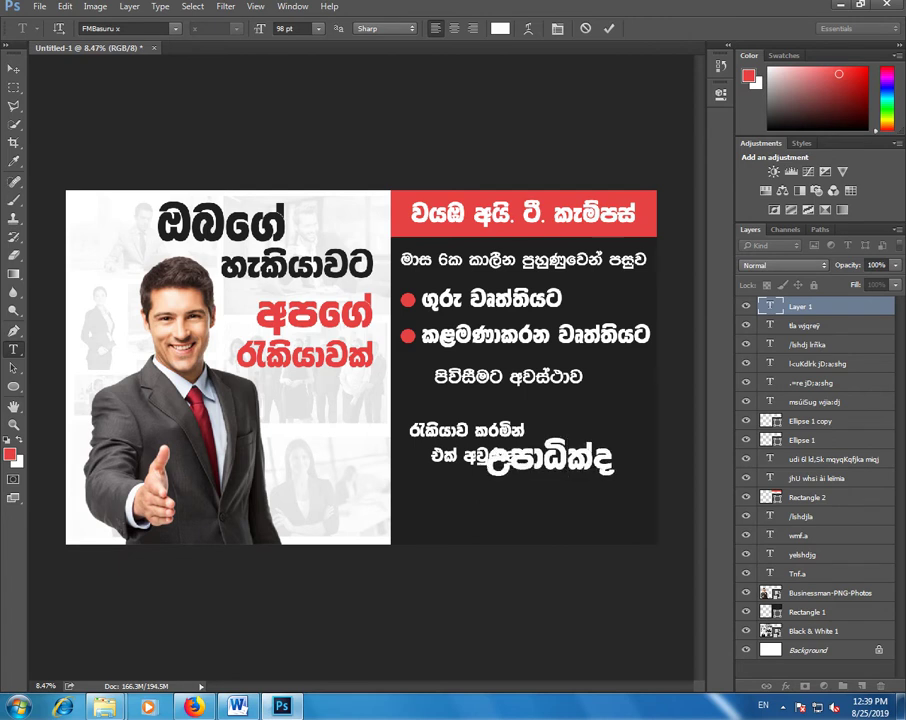
{"action": "key", "text": "ctrl+Return"}
{"action": "key", "text": "alt+bracketleft"}
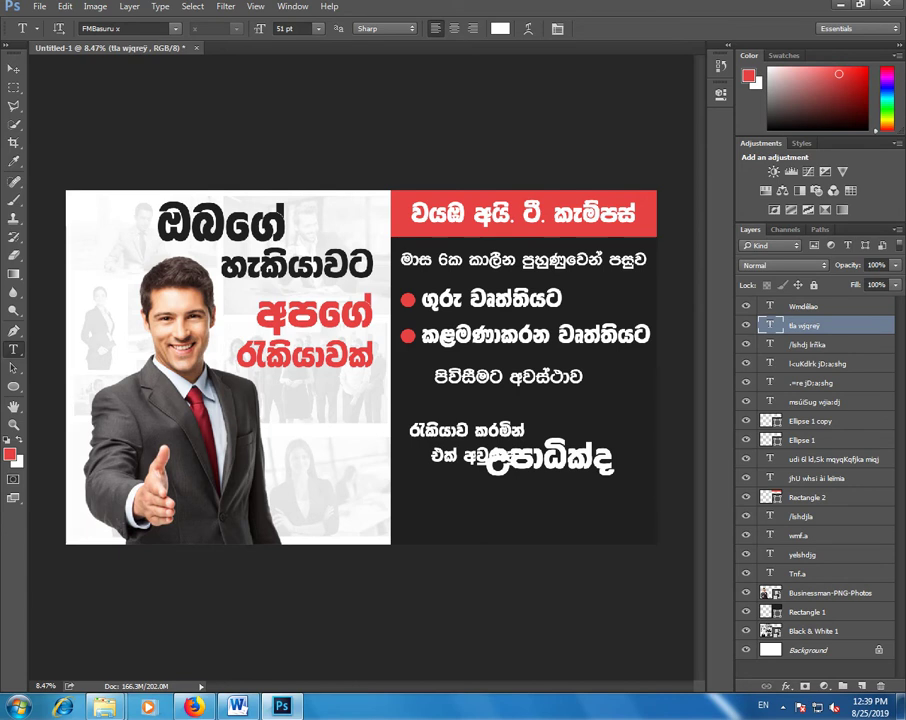
Step: Scale the 'එක් අවුරුදු' line to about 89% and align it with the line above
{"action": "key", "text": "v"}
{"action": "key", "text": "ctrl+t"}
{"action": "left_click_drag", "start_coordinate": [431, 447], "coordinate": [441, 440]}
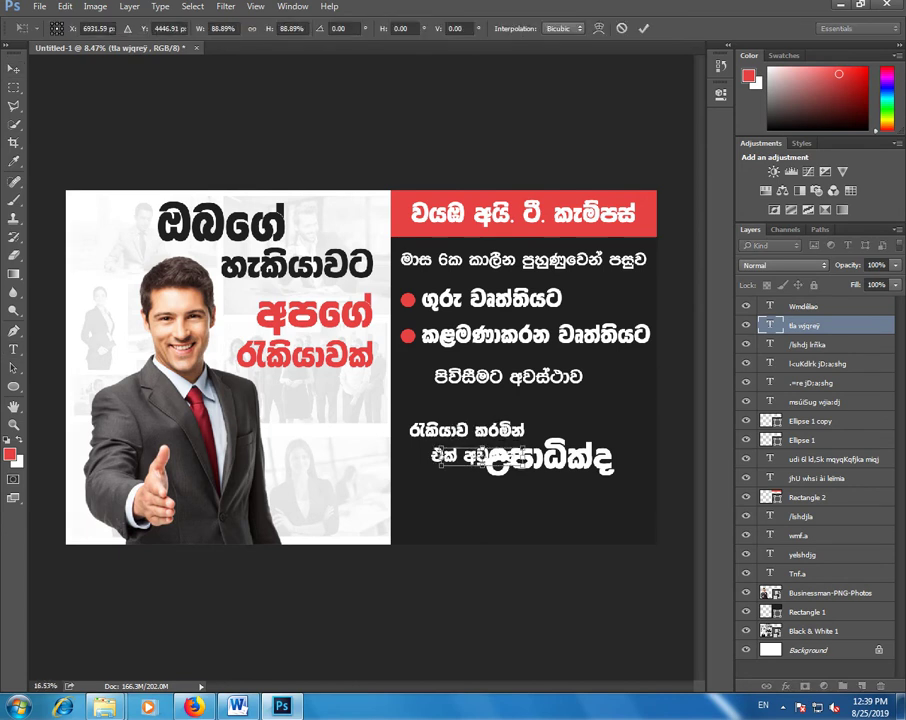
{"action": "scroll", "coordinate": [539, 485], "scroll_direction": "up", "scroll_amount": 3}
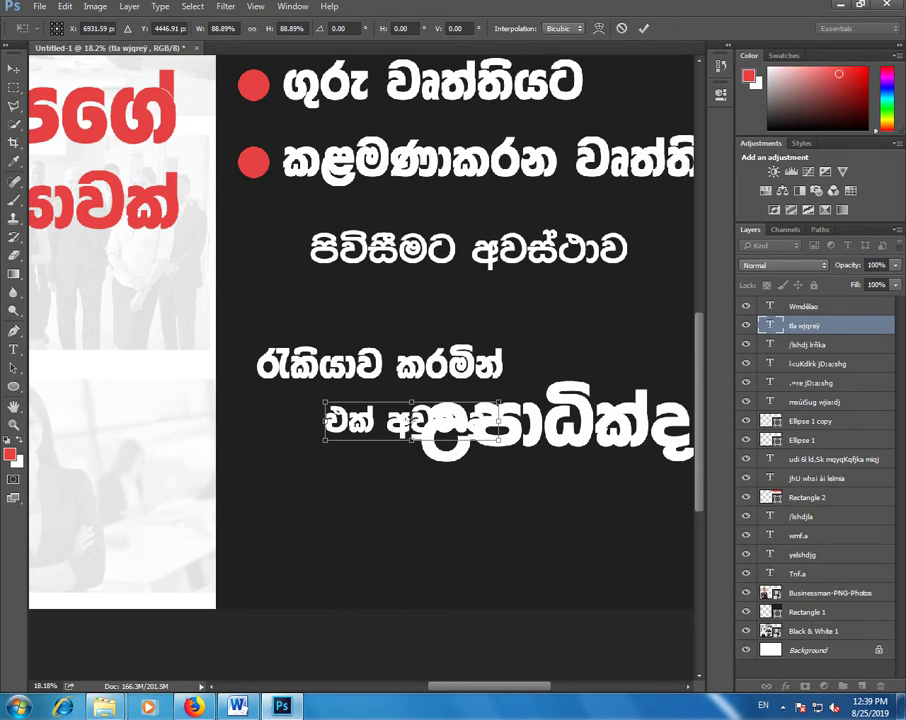
{"action": "key", "text": "Return"}
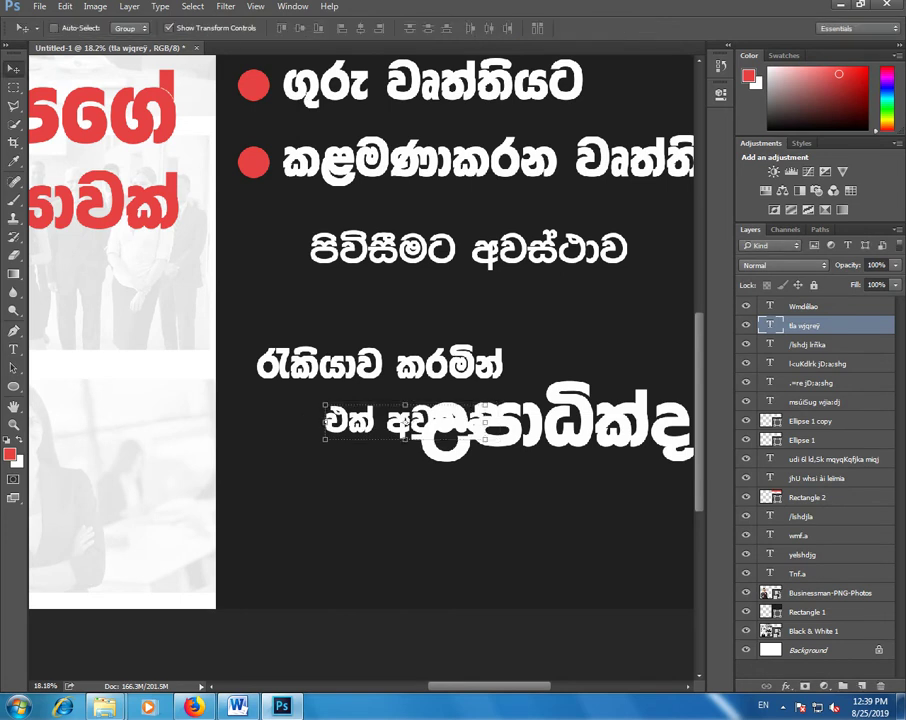
{"action": "left_click_drag", "start_coordinate": [365, 410], "coordinate": [302, 392]}
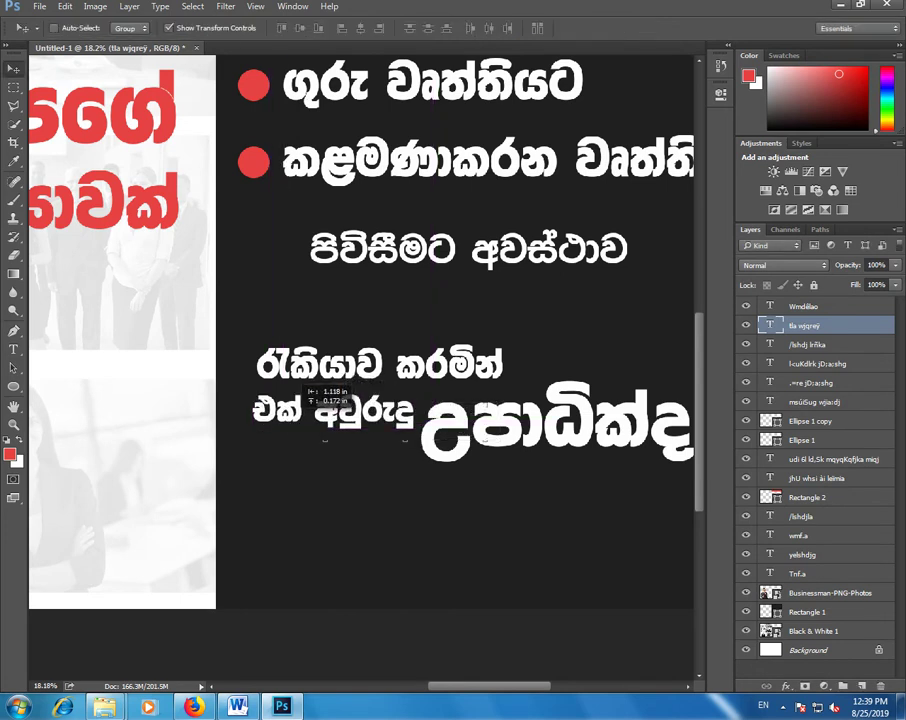
{"action": "left_click_drag", "start_coordinate": [302, 392], "coordinate": [307, 393]}
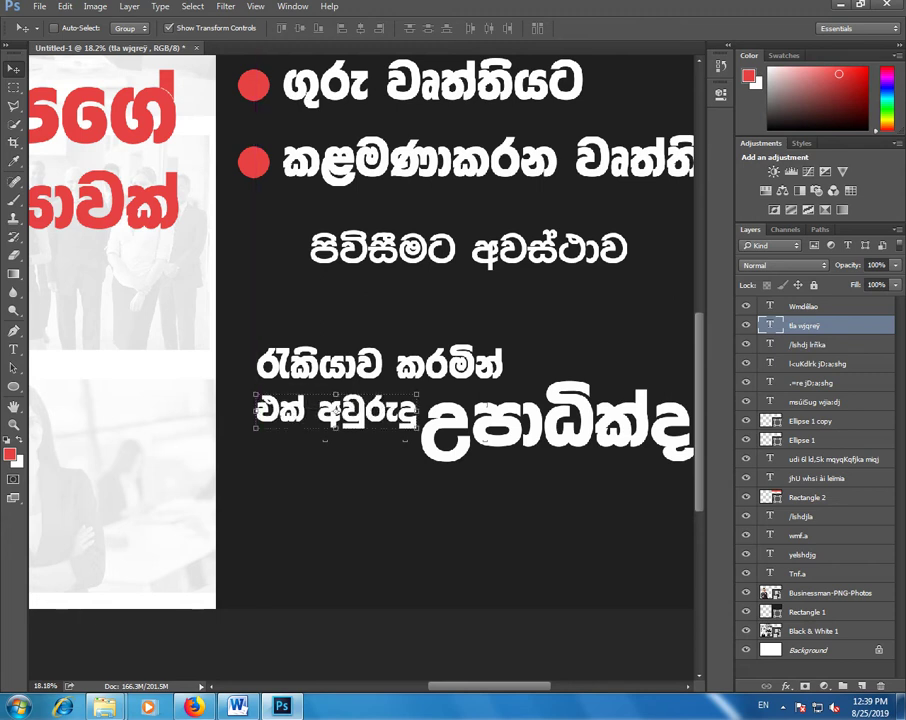
Step: Rearrange the lines so 'එක් අවුරුදු' sits cleanly above 'උපාධික්ද', then shift both together
{"action": "key", "text": "alt+bracketleft"}
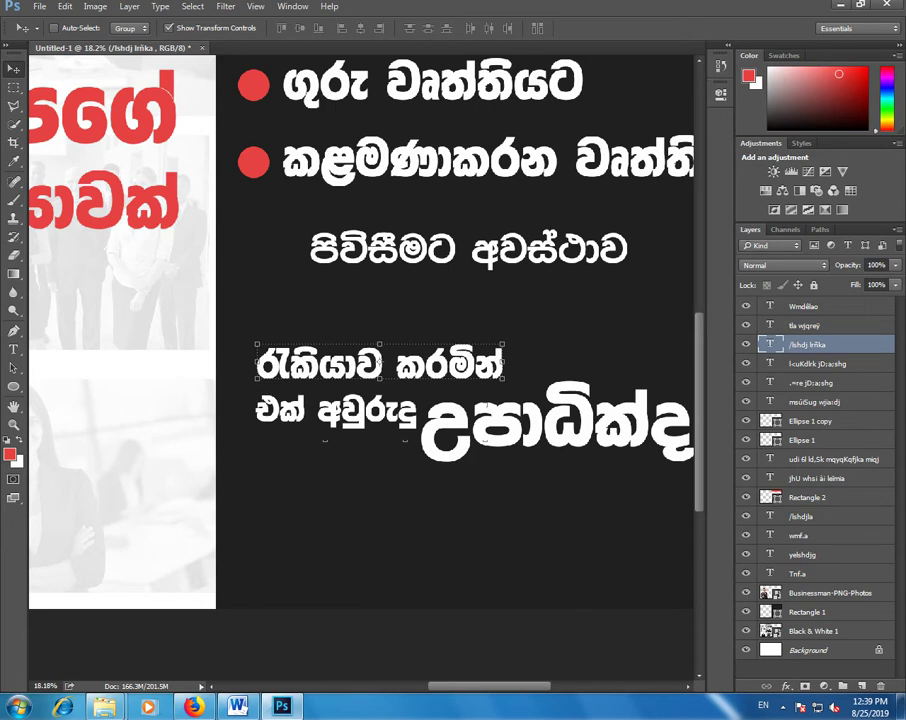
{"action": "key", "text": "alt+bracketright"}
{"action": "key", "text": "alt+bracketright"}
{"action": "left_click_drag", "start_coordinate": [495, 410], "coordinate": [455, 451]}
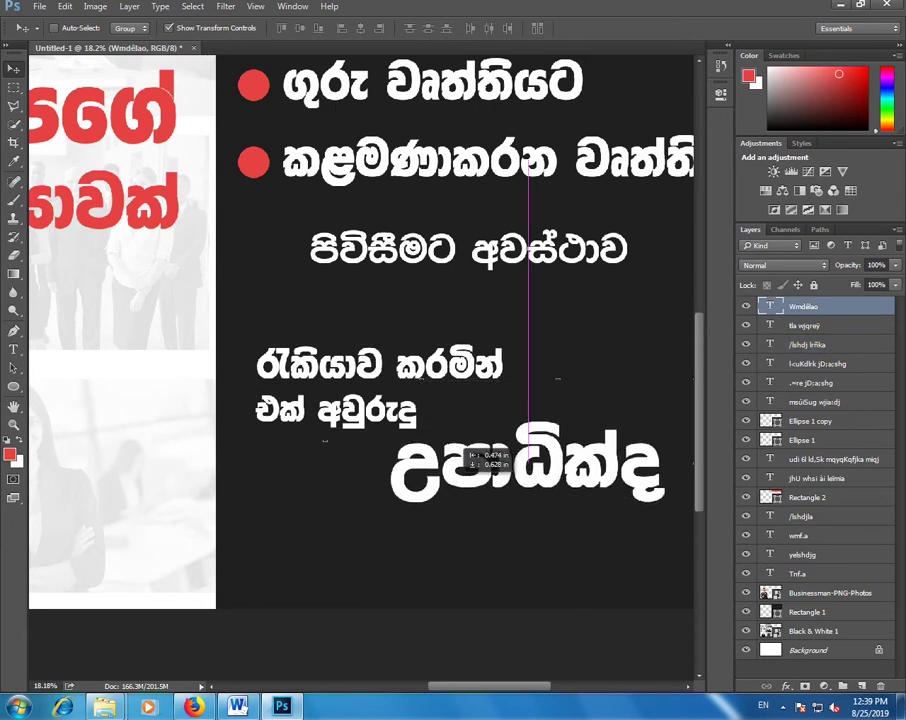
{"action": "key", "text": "alt+bracketleft"}
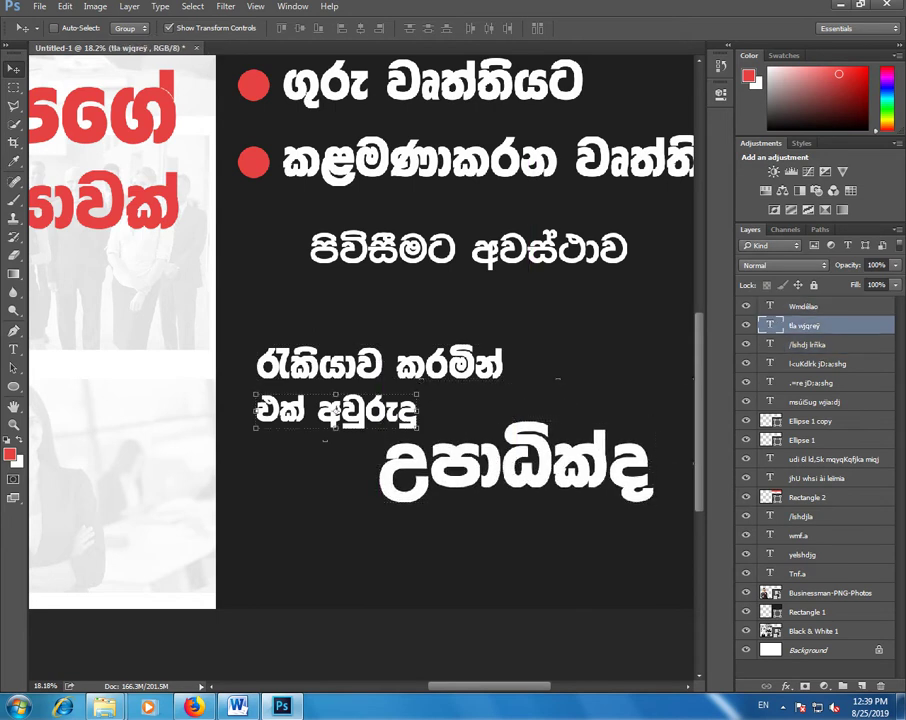
{"action": "mouse_move", "coordinate": [300, 410]}
{"action": "left_mouse_down"}
{"action": "mouse_move", "coordinate": [375, 420]}
{"action": "mouse_move", "coordinate": [382, 388]}
{"action": "left_mouse_up"}
{"action": "key", "text": "Up"}
{"action": "key", "text": "Up"}
{"action": "key", "text": "Up"}
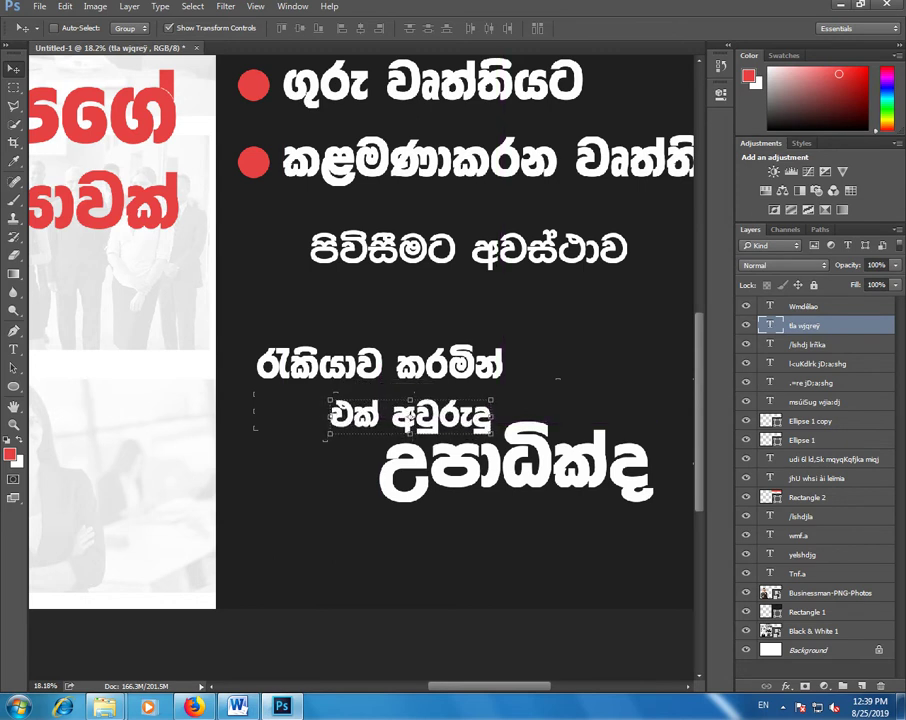
{"action": "left_click", "coordinate": [491, 452], "text": "ctrl+shift"}
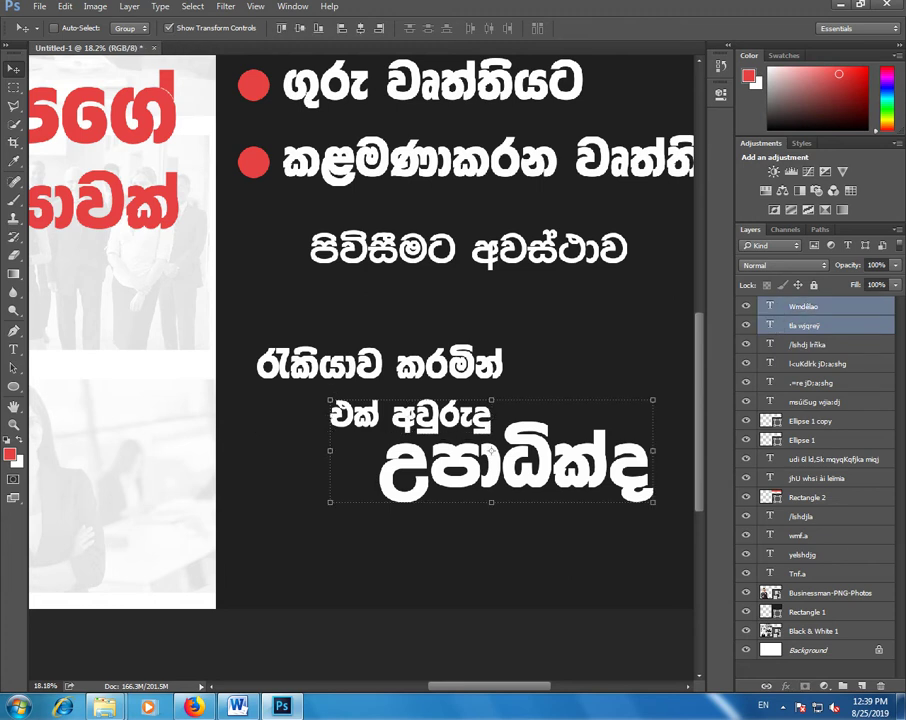
{"action": "scroll", "coordinate": [491, 440], "scroll_direction": "down", "scroll_amount": 3}
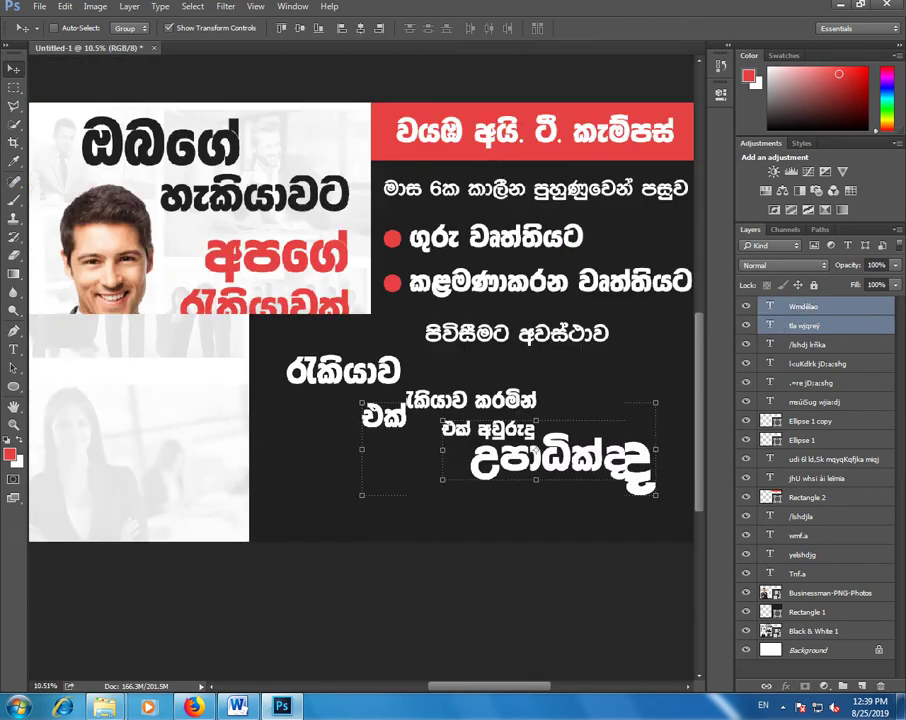
{"action": "scroll", "coordinate": [527, 447], "scroll_direction": "up", "scroll_amount": 1}
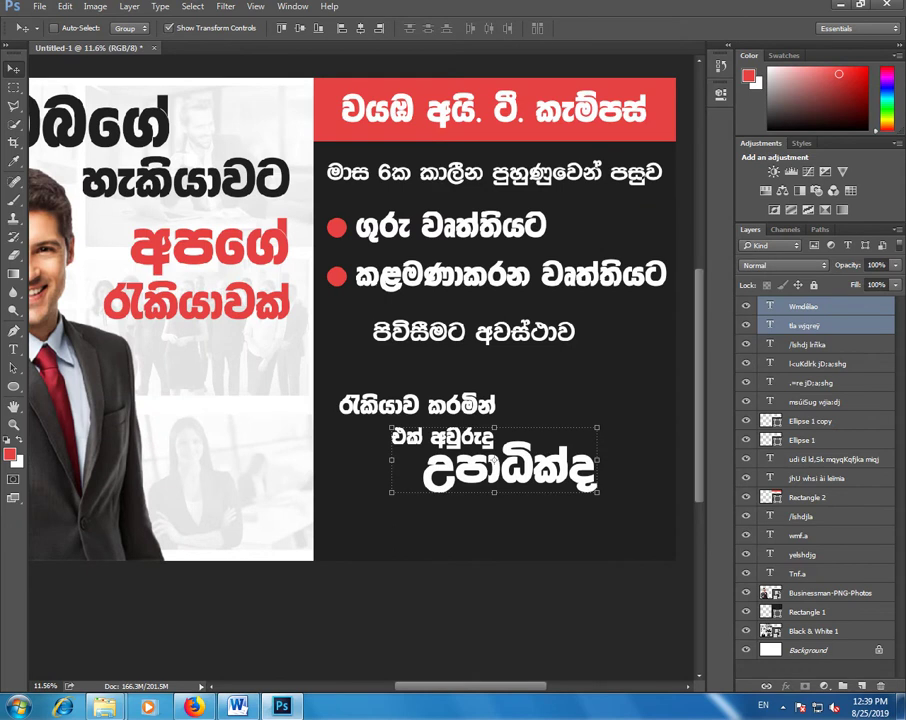
{"action": "left_click_drag", "start_coordinate": [492, 459], "coordinate": [477, 445]}
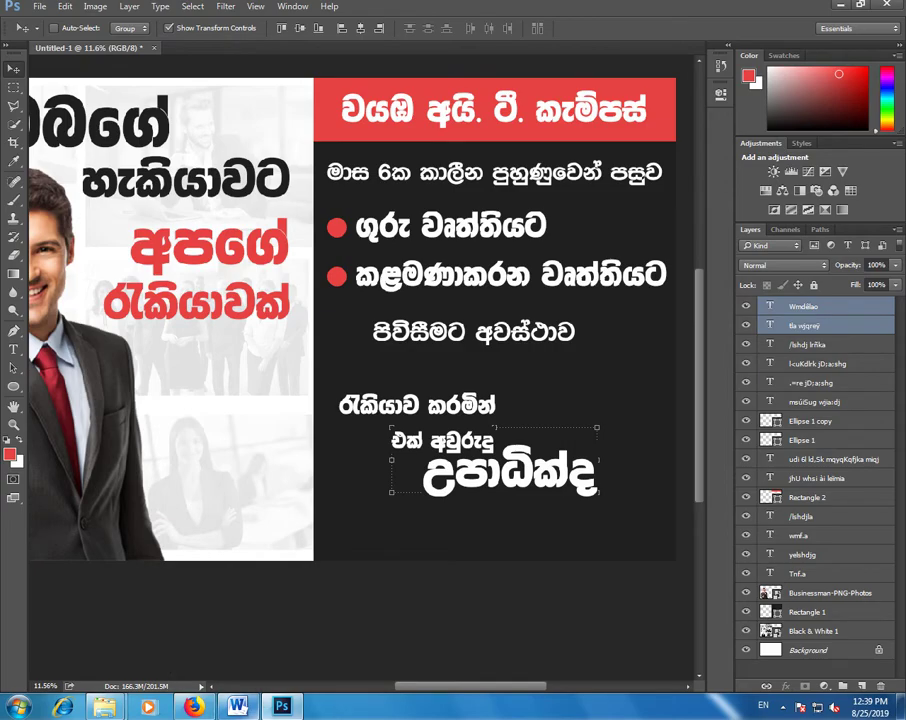
Step: Copy the word 'හදාරන්න' from the Word draft
{"action": "left_click", "coordinate": [237, 706]}
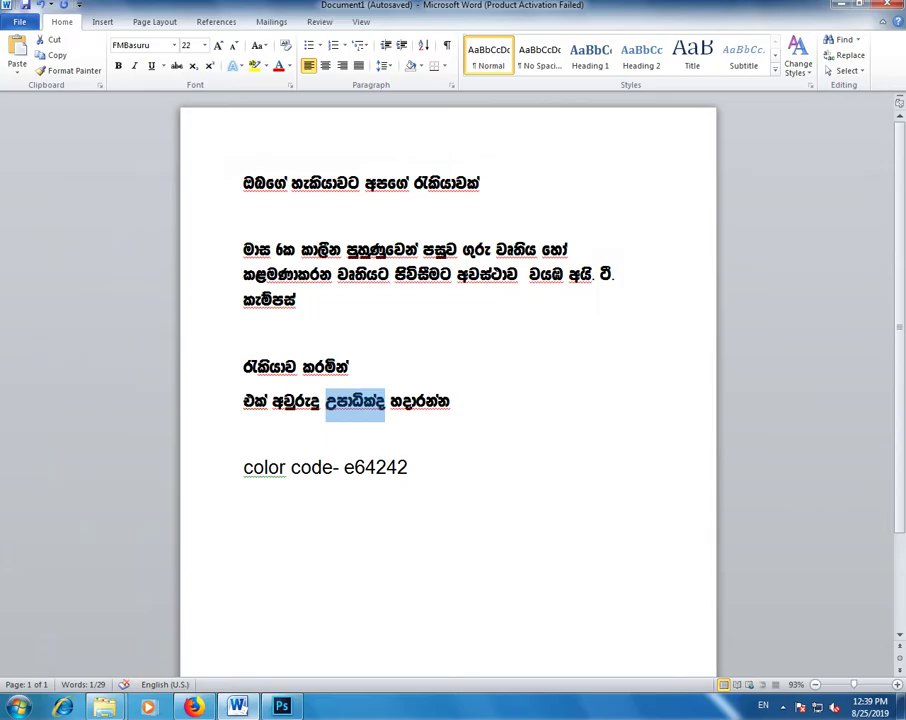
{"action": "left_click", "coordinate": [242, 426]}
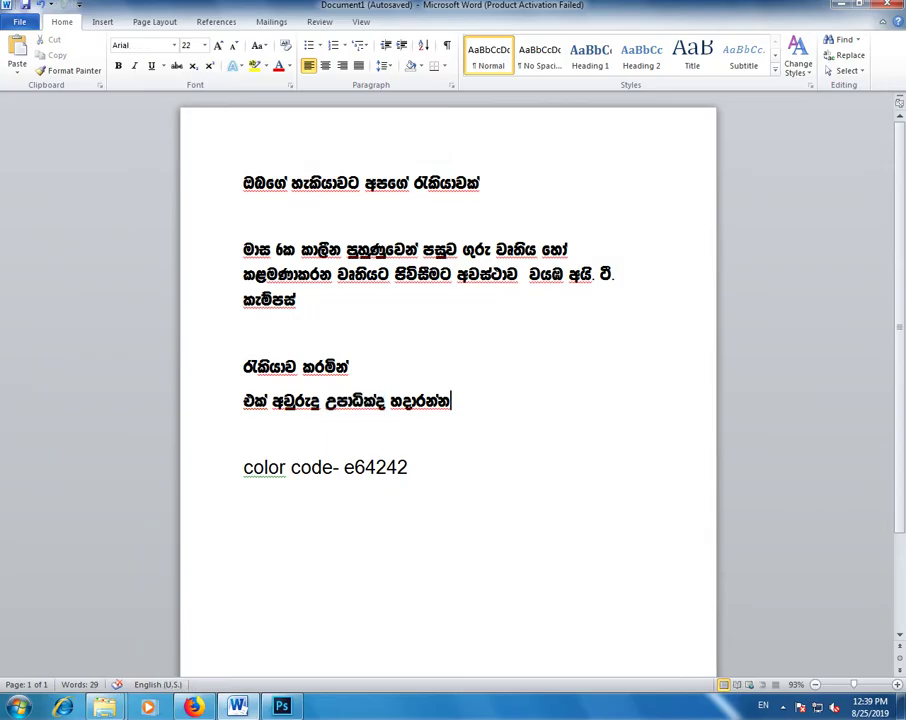
{"action": "key", "text": "ctrl+shift+Left"}
{"action": "key", "text": "super+c"}
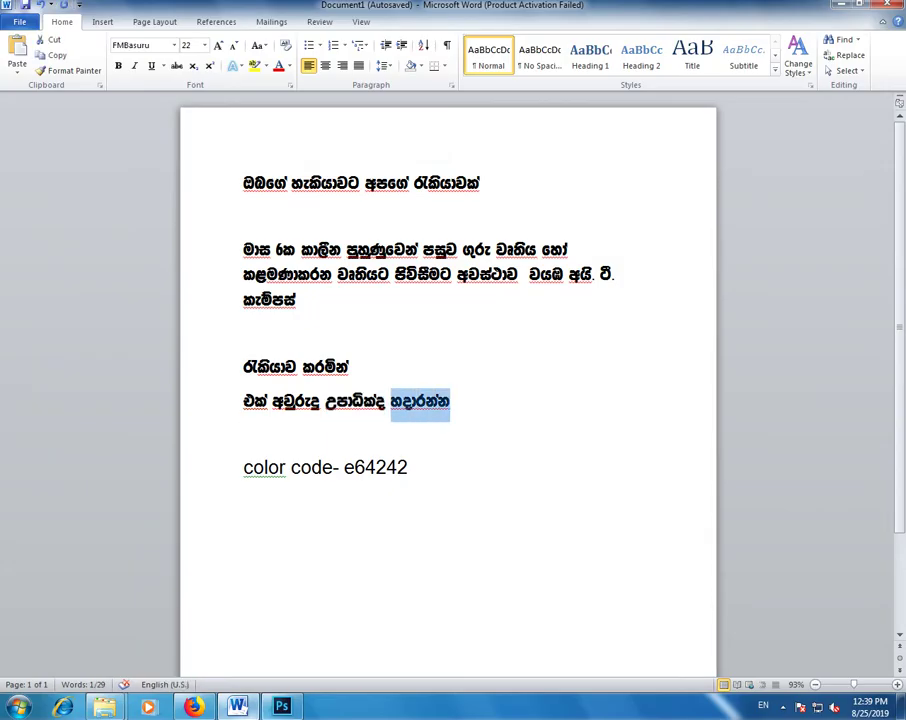
{"action": "left_click", "coordinate": [282, 706]}
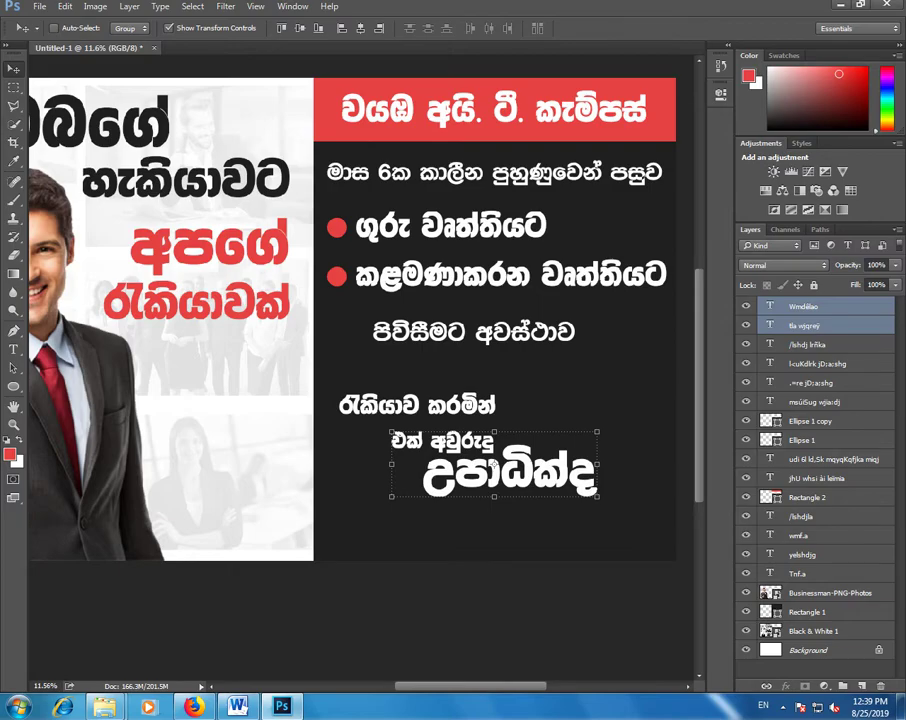
Step: Paste 'හදාරන්න' as a new text line below 'උපාධික්ද', near the right edge
{"action": "key", "text": "t"}
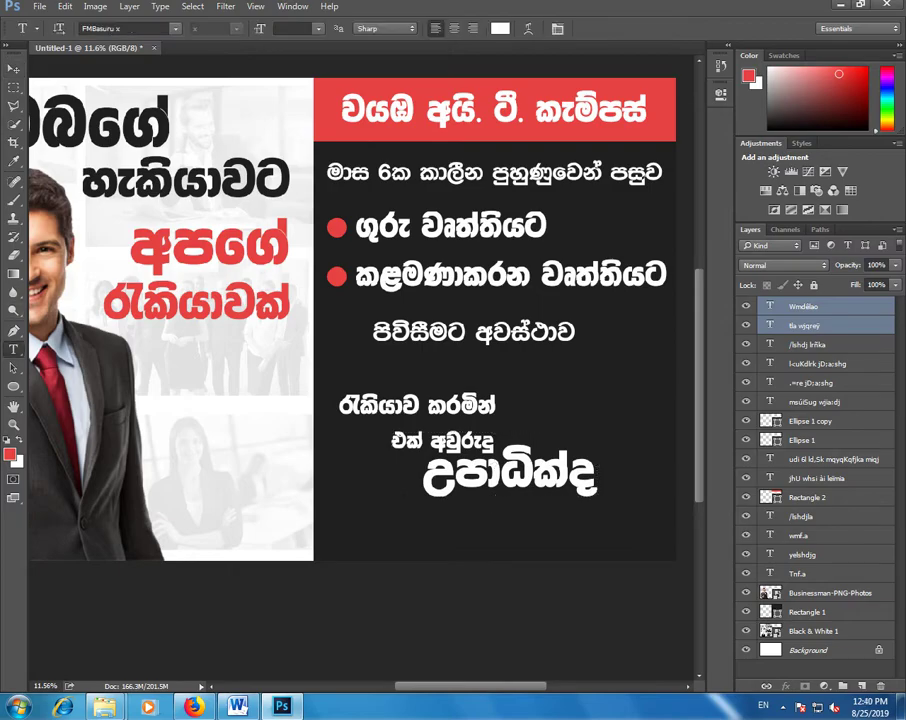
{"action": "left_click", "coordinate": [471, 525]}
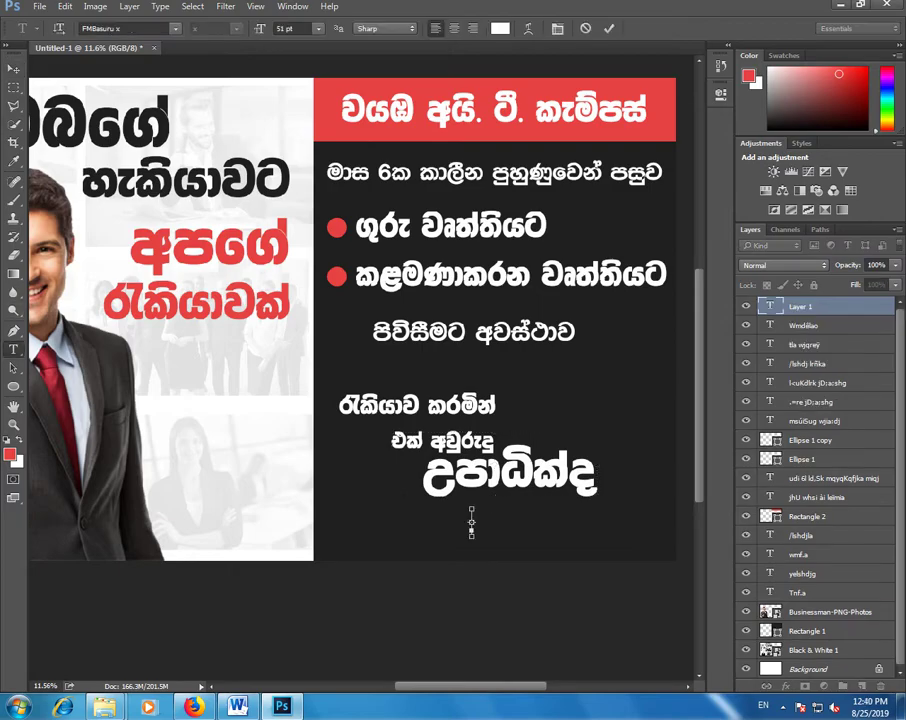
{"action": "right_click", "coordinate": [471, 522]}
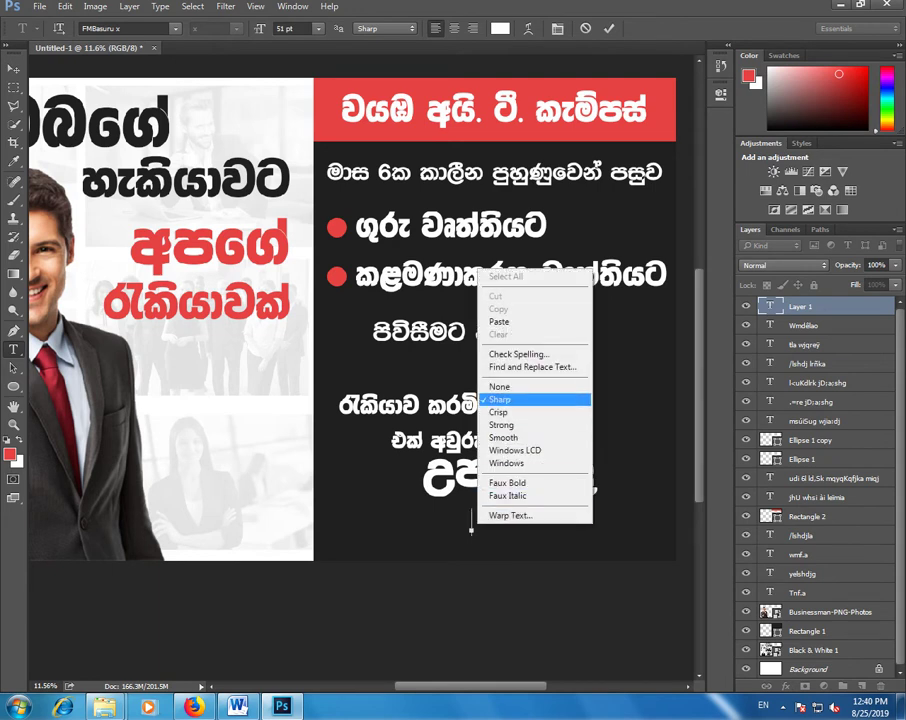
{"action": "left_click", "coordinate": [500, 321]}
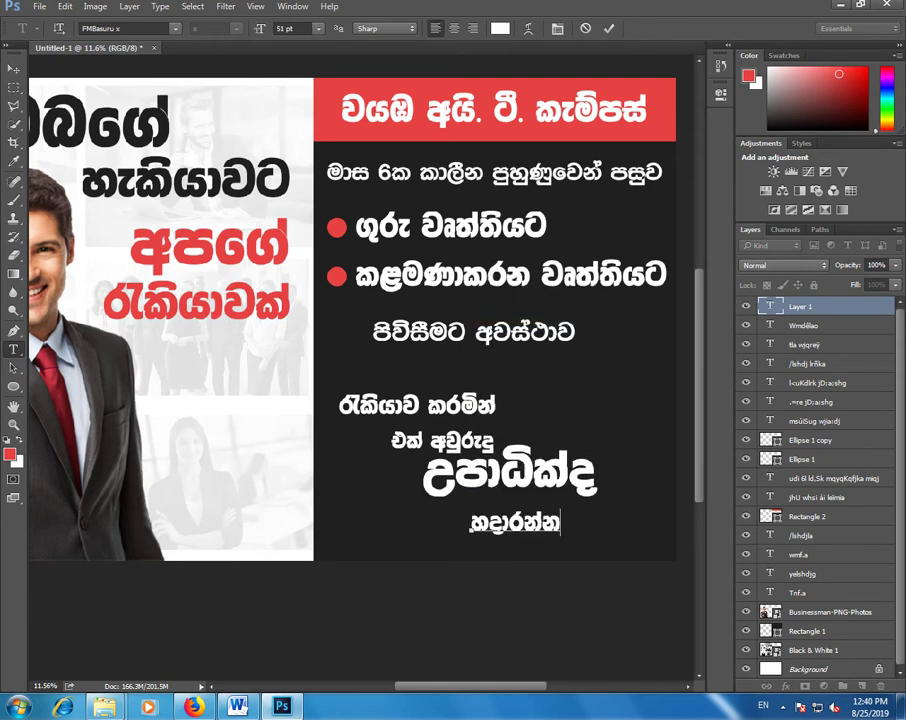
{"action": "left_click_drag", "start_coordinate": [568, 513], "coordinate": [638, 515]}
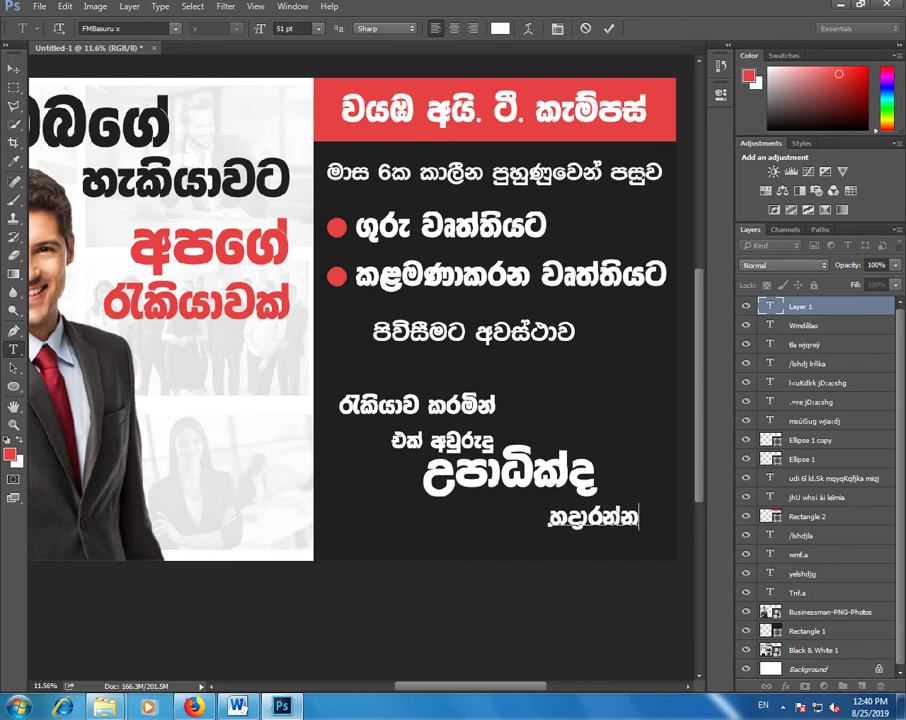
{"action": "mouse_move", "coordinate": [638, 517]}
{"action": "left_mouse_down"}
{"action": "mouse_move", "coordinate": [630, 516]}
{"action": "mouse_move", "coordinate": [646, 516]}
{"action": "left_mouse_up"}
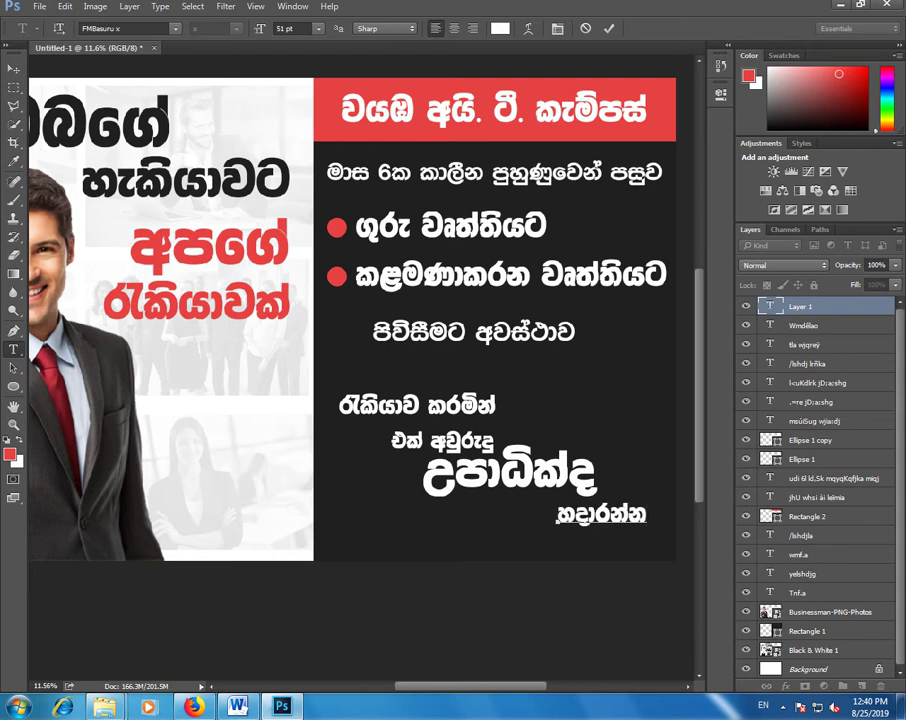
{"action": "key", "text": "ctrl+Return"}
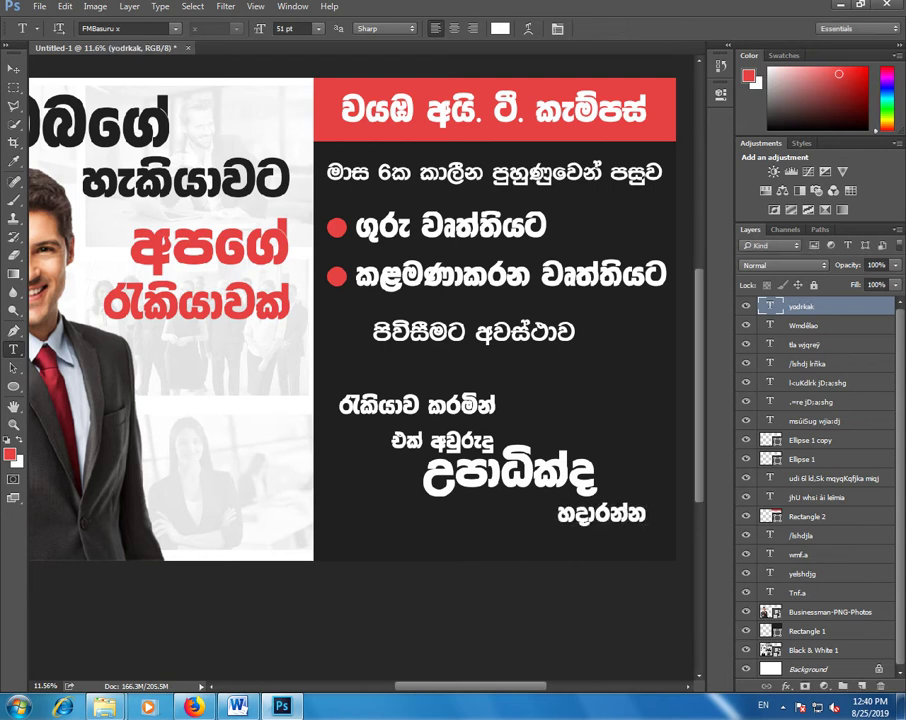
Step: Select the lower text layers and nudge the closing text block right and down
{"action": "left_click", "coordinate": [820, 382], "text": "shift"}
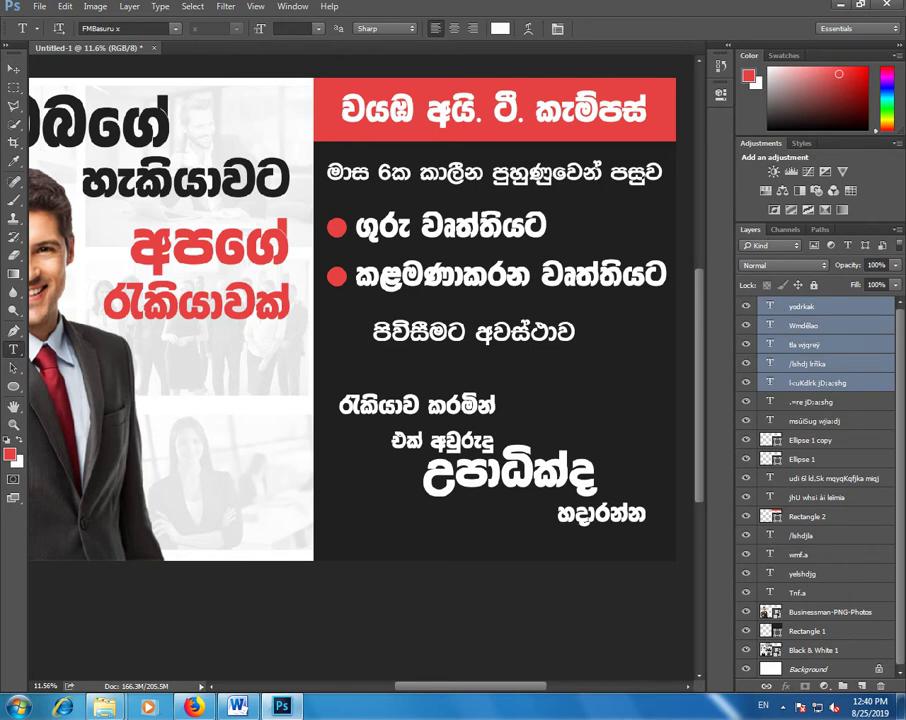
{"action": "key", "text": "v"}
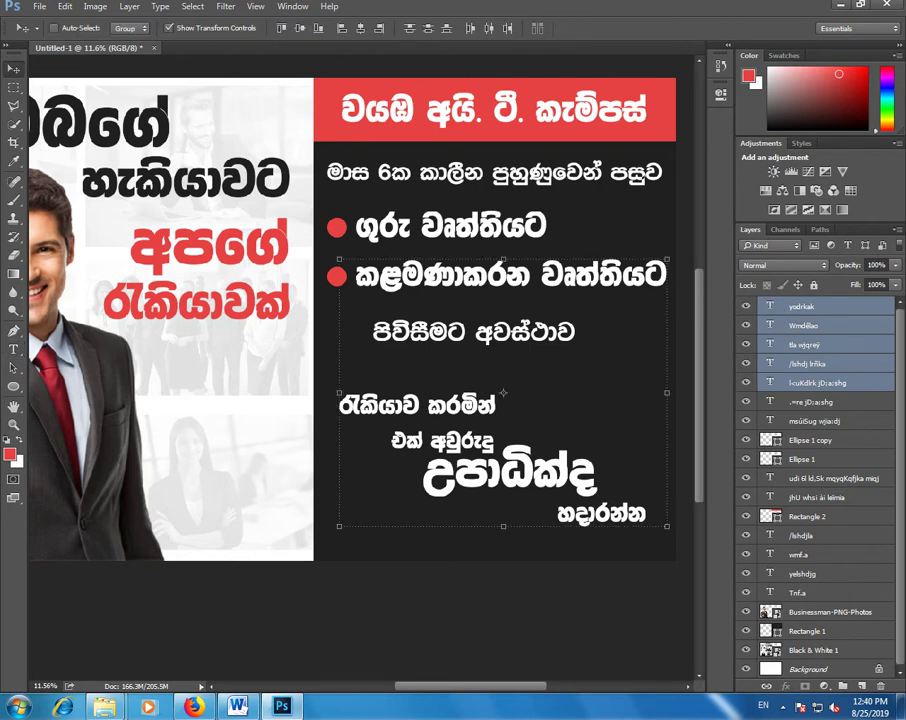
{"action": "left_click", "coordinate": [820, 382], "text": "ctrl"}
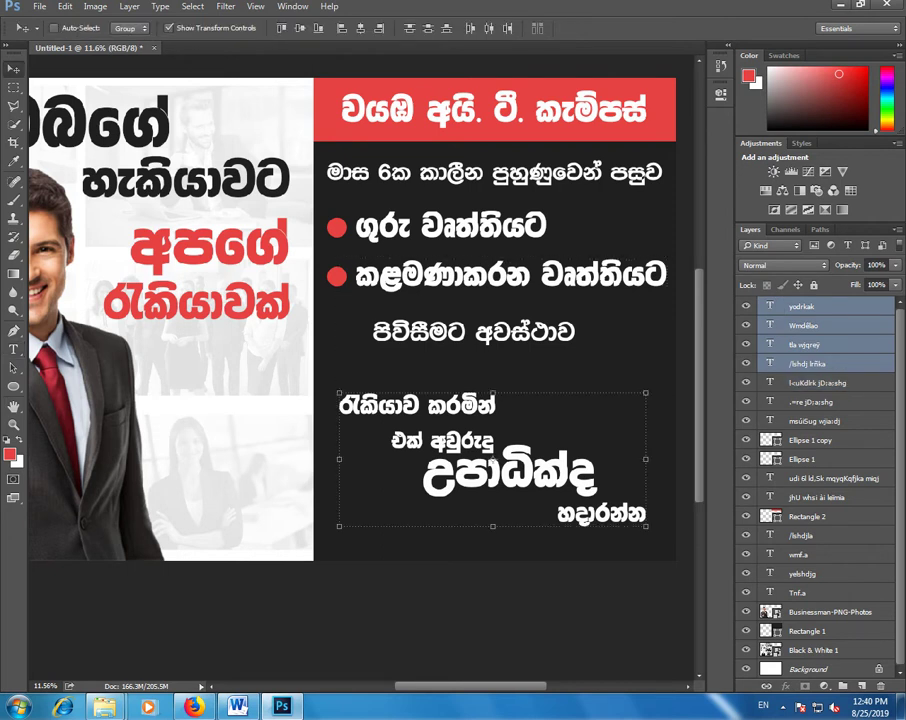
{"action": "left_click_drag", "start_coordinate": [486, 402], "coordinate": [492, 408]}
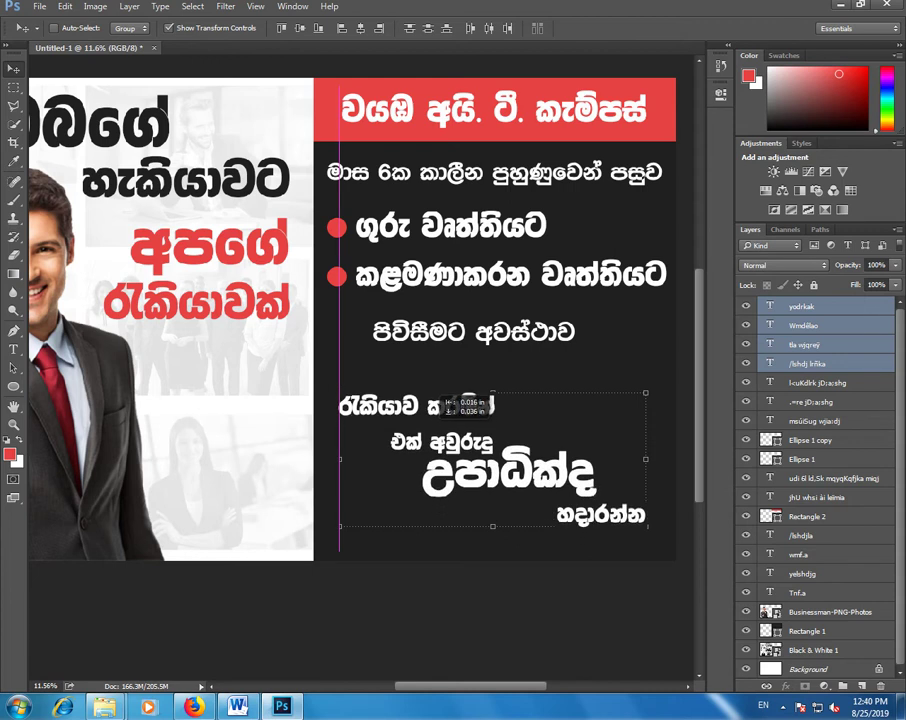
{"action": "left_click_drag", "start_coordinate": [488, 406], "coordinate": [484, 410]}
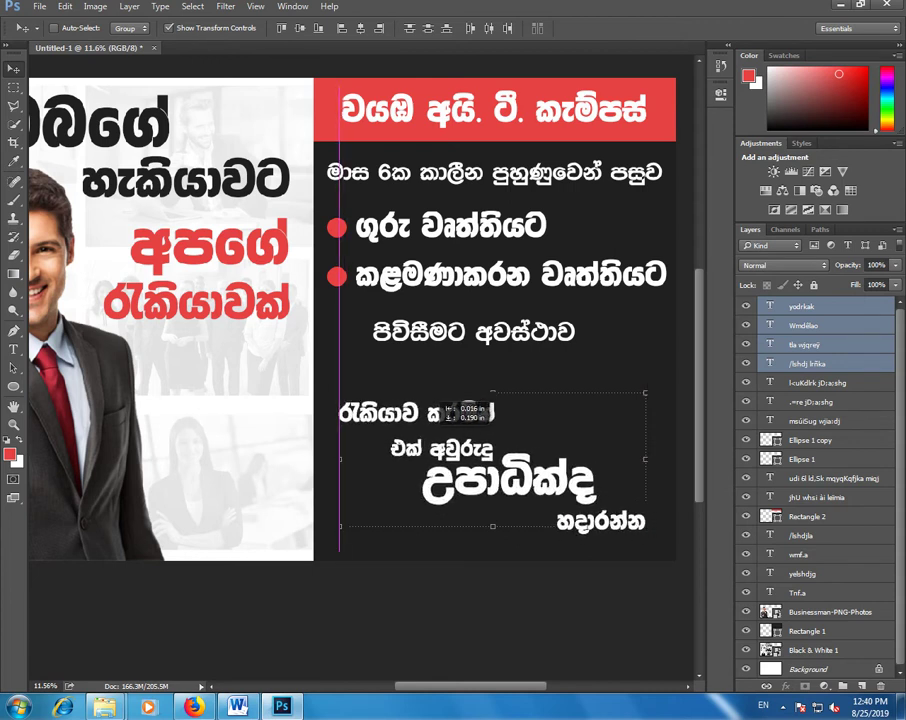
{"action": "left_click_drag", "start_coordinate": [484, 410], "coordinate": [484, 410]}
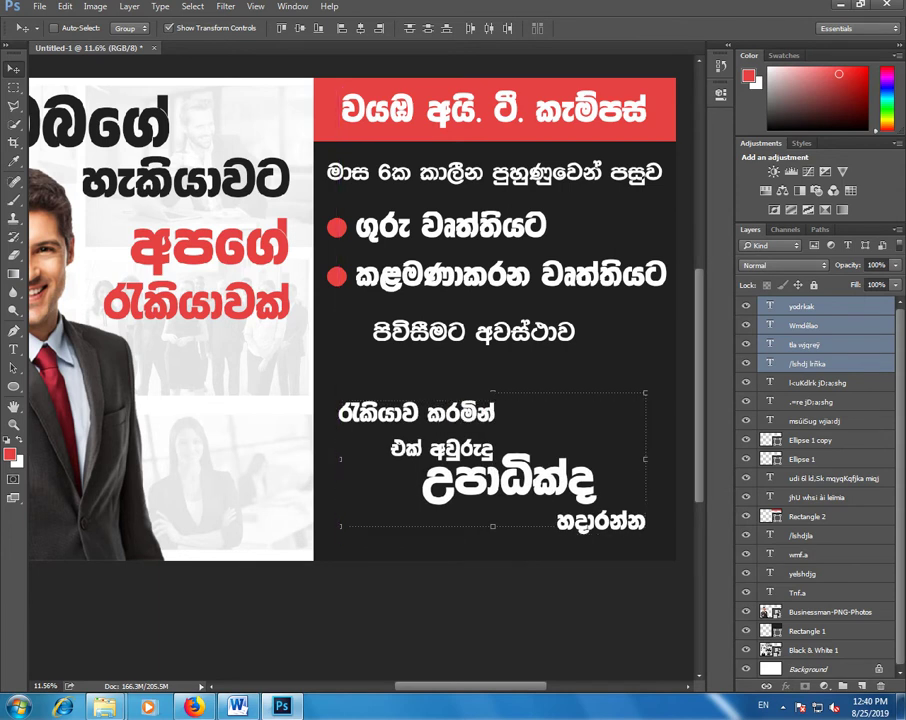
{"action": "scroll", "coordinate": [360, 367], "scroll_direction": "down", "scroll_amount": 3, "text": "alt"}
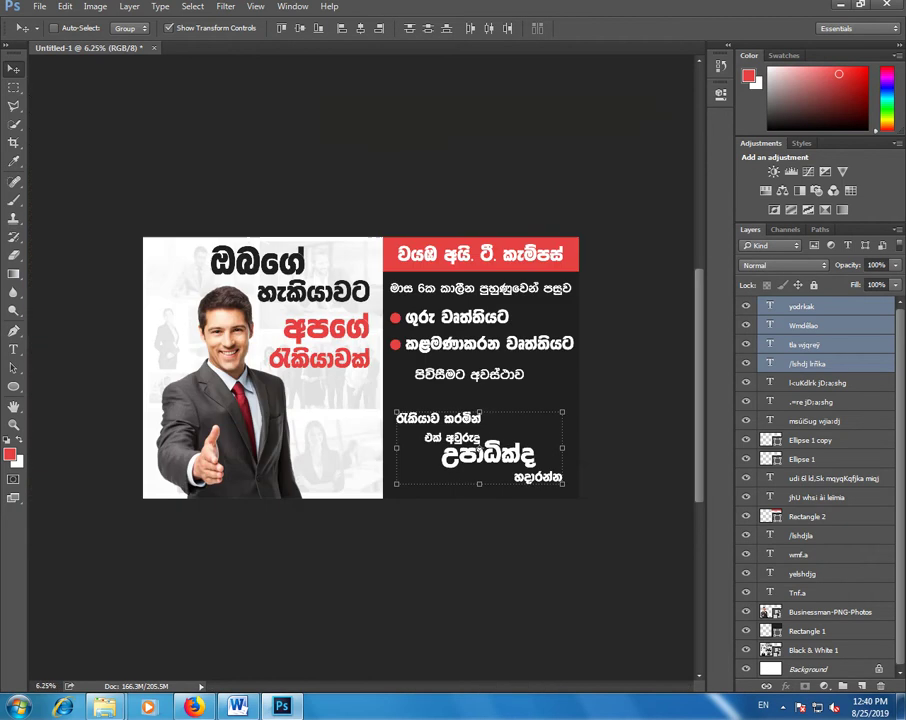
{"action": "scroll", "coordinate": [360, 367], "scroll_direction": "up", "scroll_amount": 2, "text": "alt"}
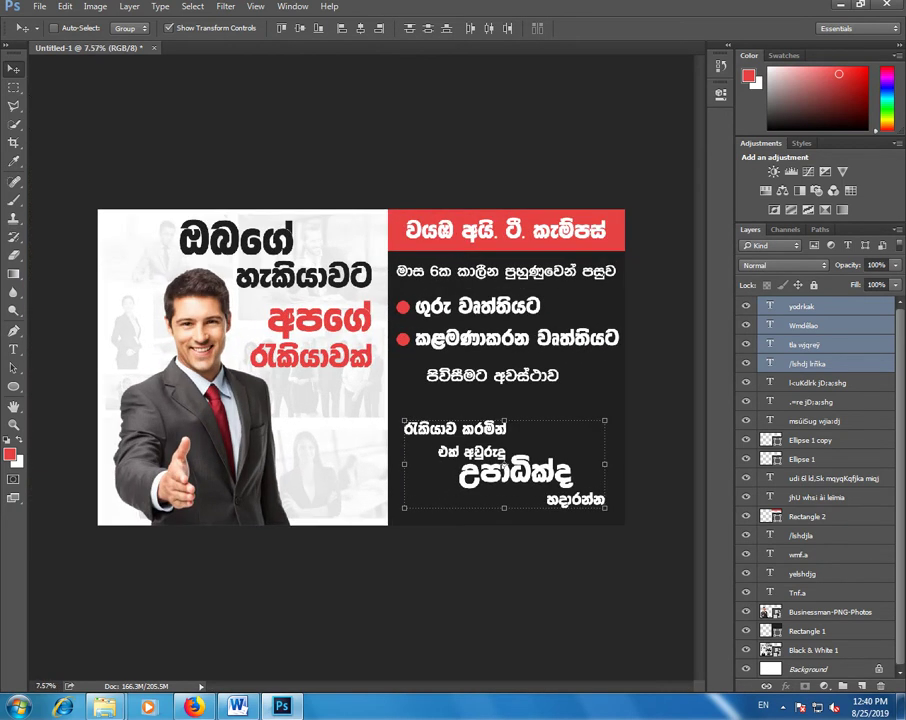
Step: Select the yodrkak layer and open graduate-hat-.jpg from Explorer in Photoshop
{"action": "left_click", "coordinate": [800, 306]}
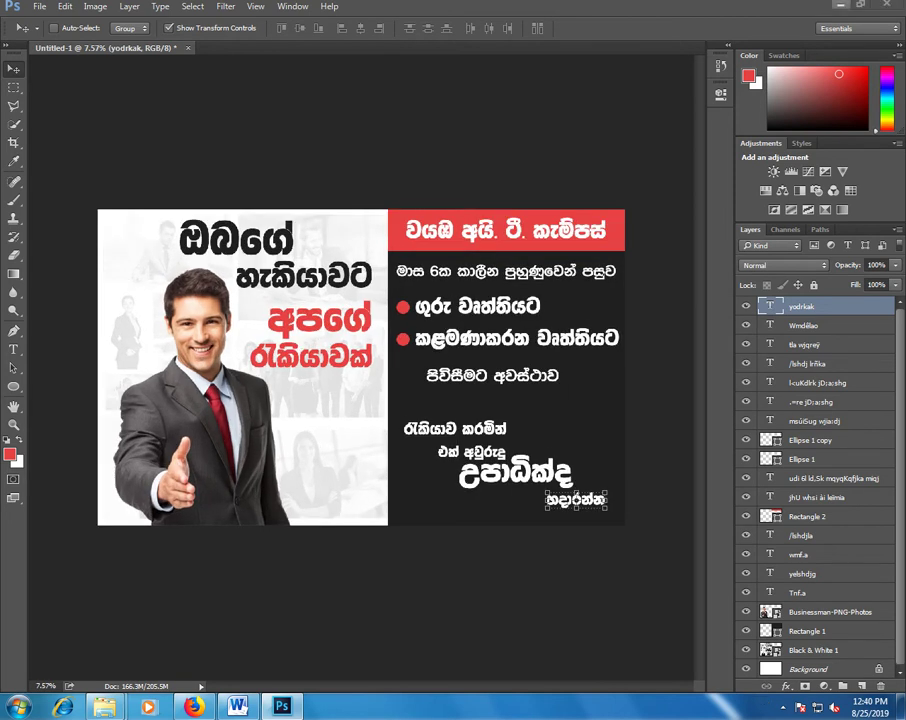
{"action": "key", "text": "alt+Tab"}
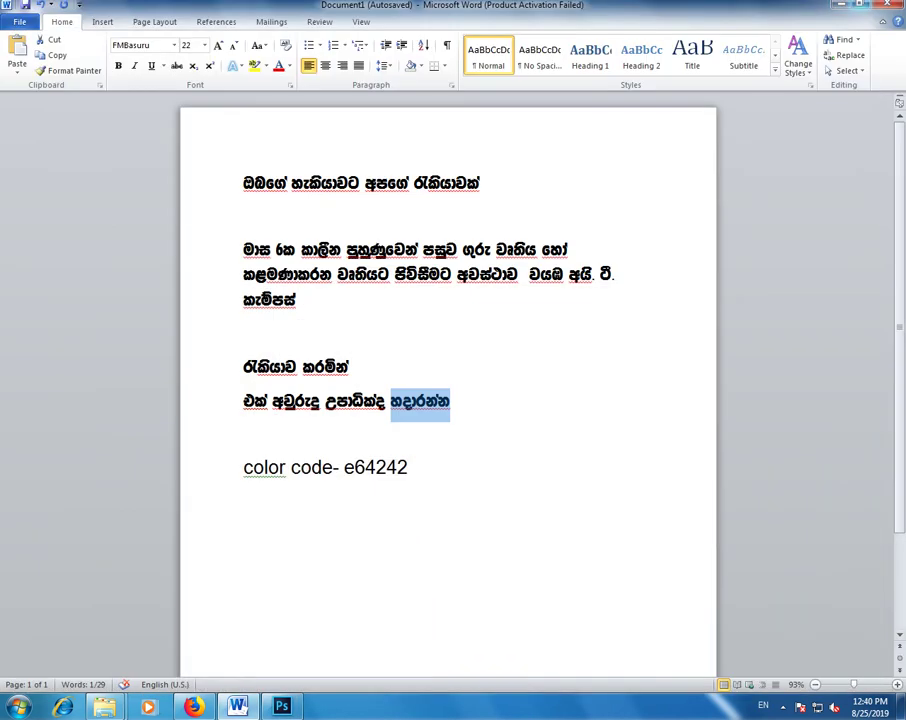
{"action": "key", "text": "alt+Tab"}
{"action": "mouse_move", "coordinate": [508, 368]}
{"action": "left_mouse_down"}
{"action": "mouse_move", "coordinate": [282, 700]}
{"action": "mouse_move", "coordinate": [300, 45]}
{"action": "left_mouse_up"}
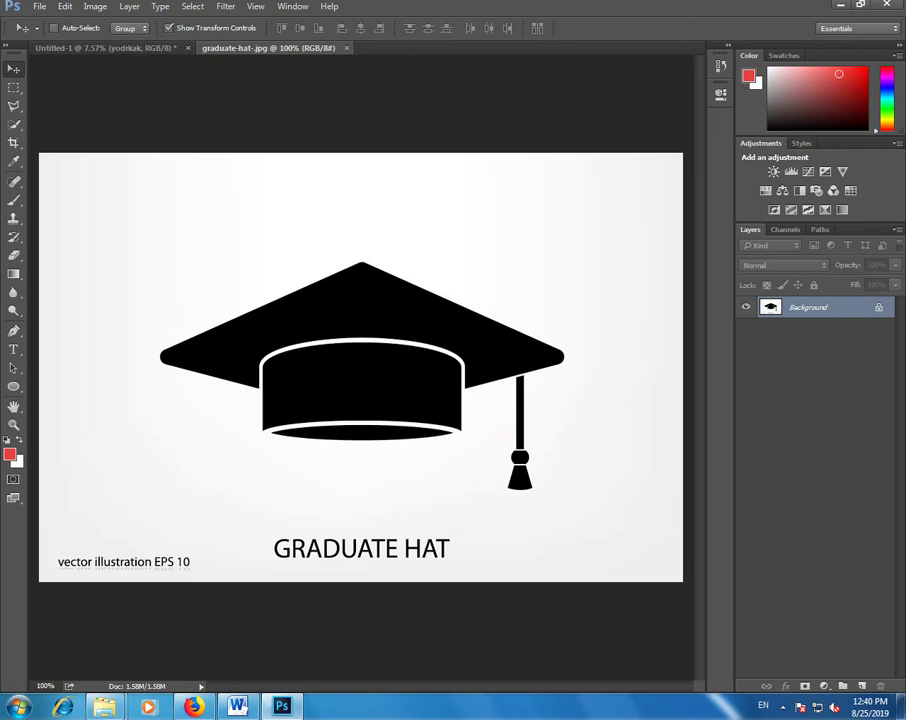
Step: Erase the hat's white background with the Magic Eraser and drag the hat into the banner
{"action": "left_click", "coordinate": [14, 254]}
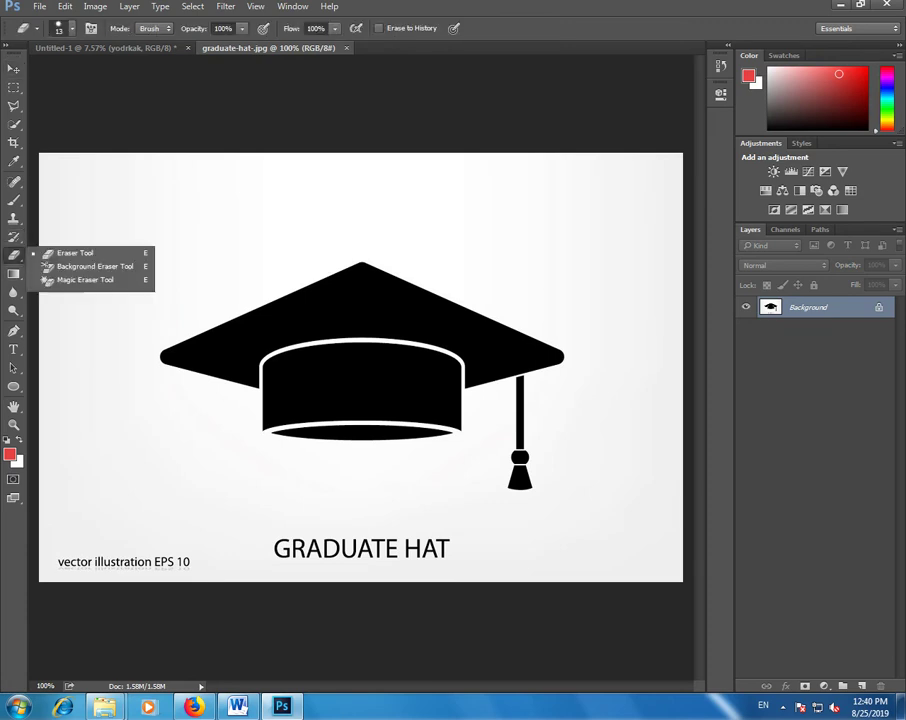
{"action": "left_click", "coordinate": [85, 279]}
{"action": "left_click", "coordinate": [550, 185]}
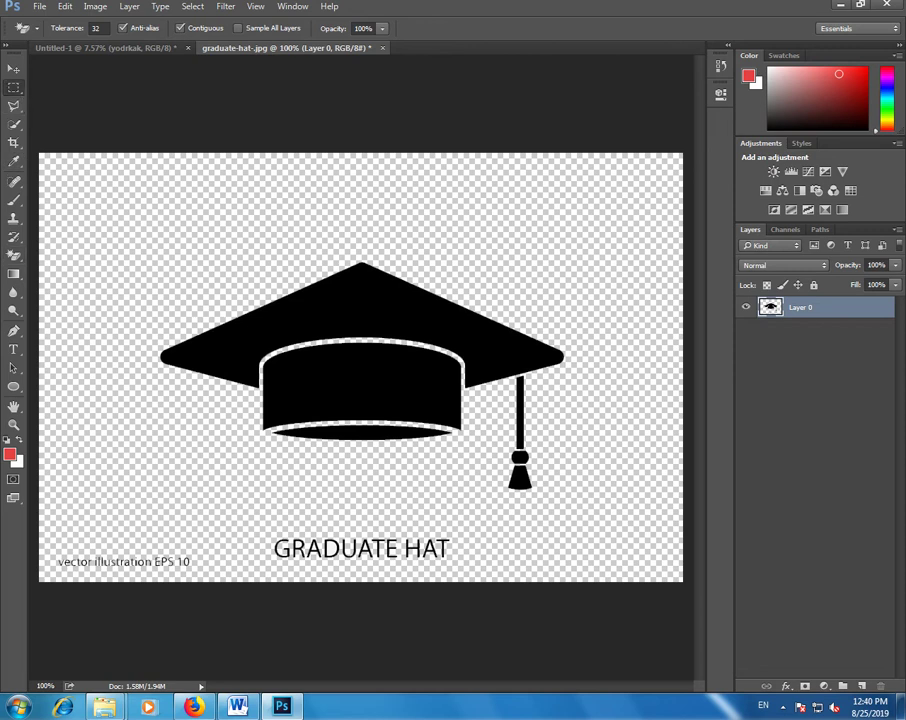
{"action": "left_click", "coordinate": [14, 87]}
{"action": "left_click_drag", "start_coordinate": [95, 206], "coordinate": [592, 508]}
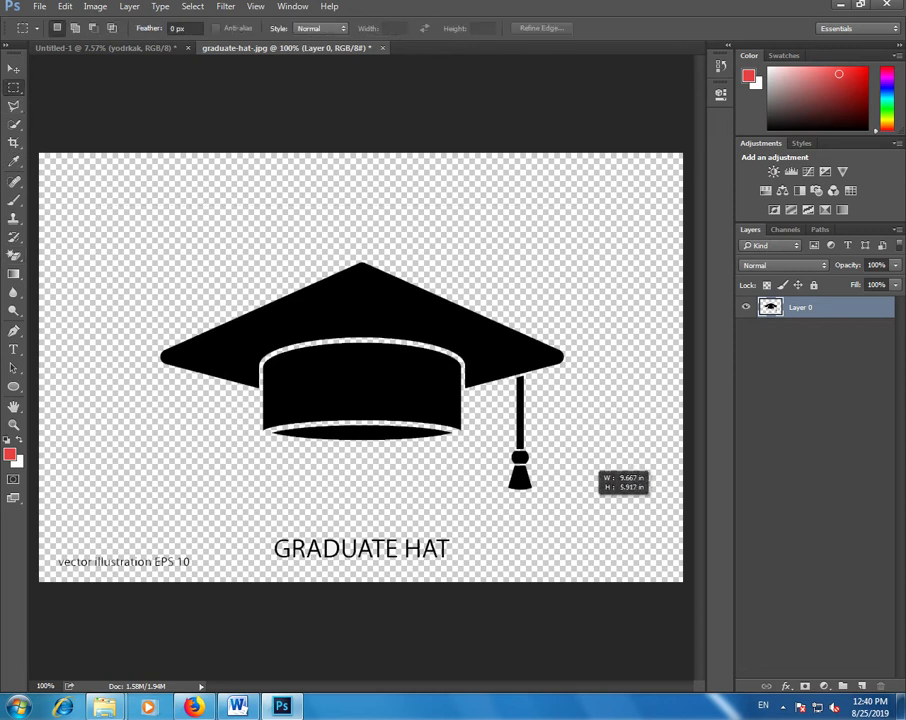
{"action": "key", "text": "v"}
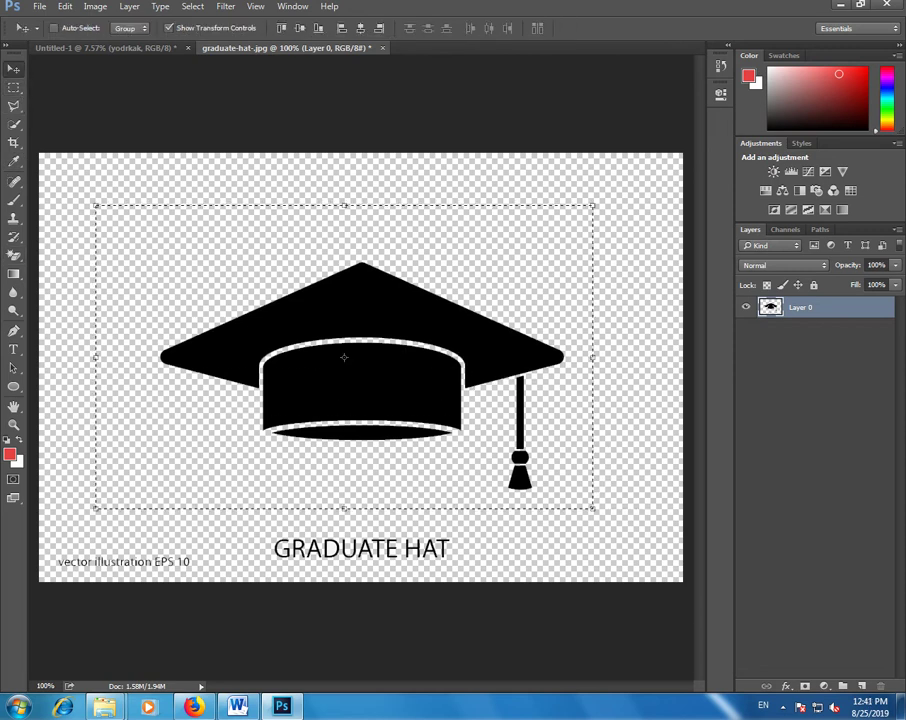
{"action": "mouse_move", "coordinate": [344, 357]}
{"action": "left_mouse_down"}
{"action": "mouse_move", "coordinate": [105, 47]}
{"action": "mouse_move", "coordinate": [308, 348]}
{"action": "left_mouse_up"}
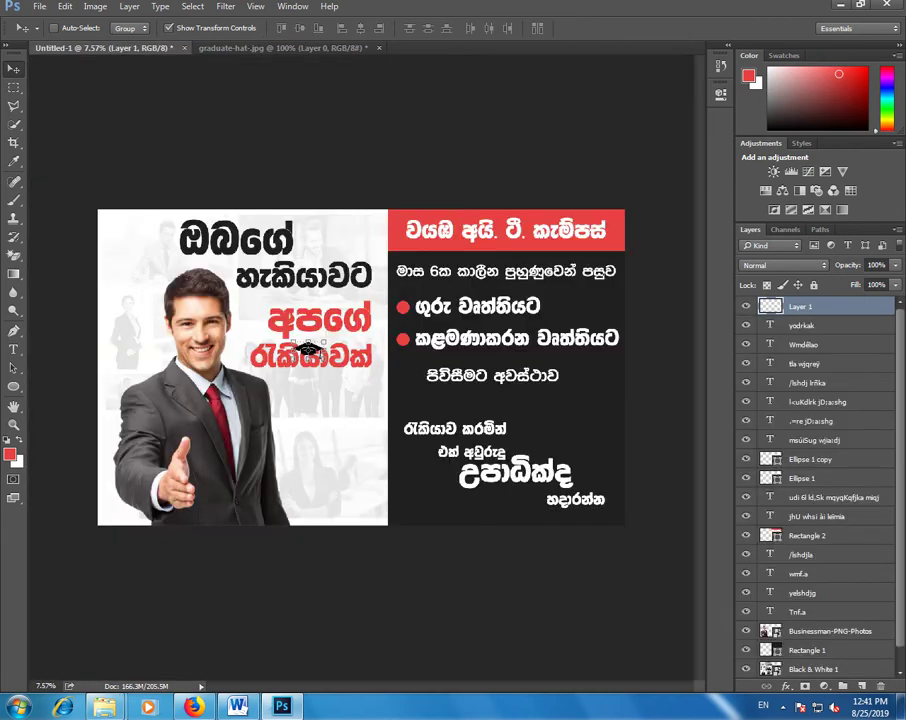
Step: Scale the graduation cap up to about 259%
{"action": "scroll", "coordinate": [351, 383], "scroll_direction": "up", "scroll_amount": 2}
{"action": "key", "text": "ctrl+t"}
{"action": "left_click_drag", "start_coordinate": [306, 339], "coordinate": [383, 385]}
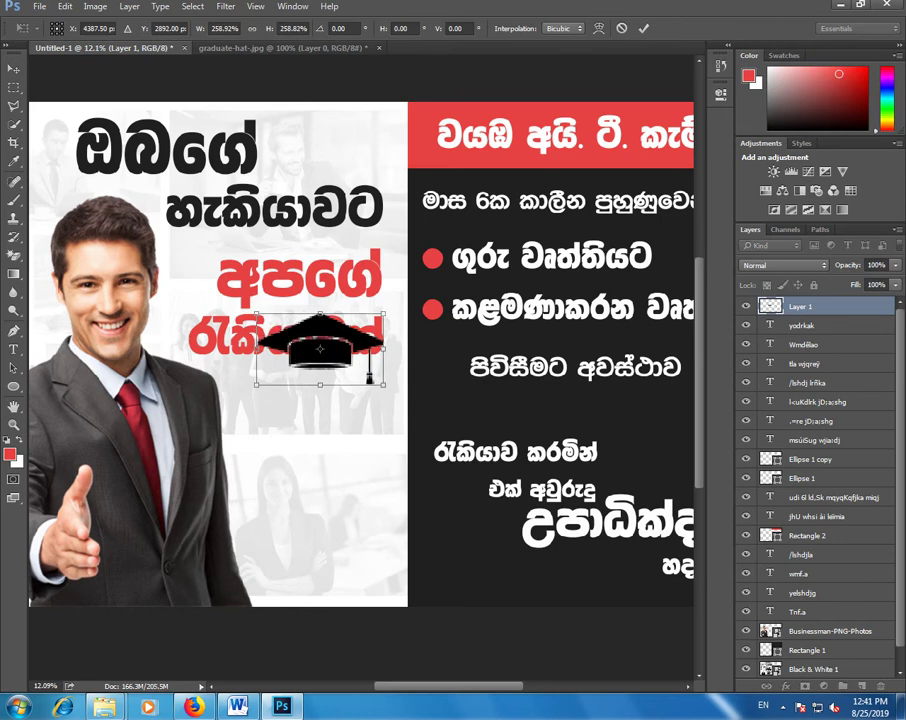
{"action": "key", "text": "Return"}
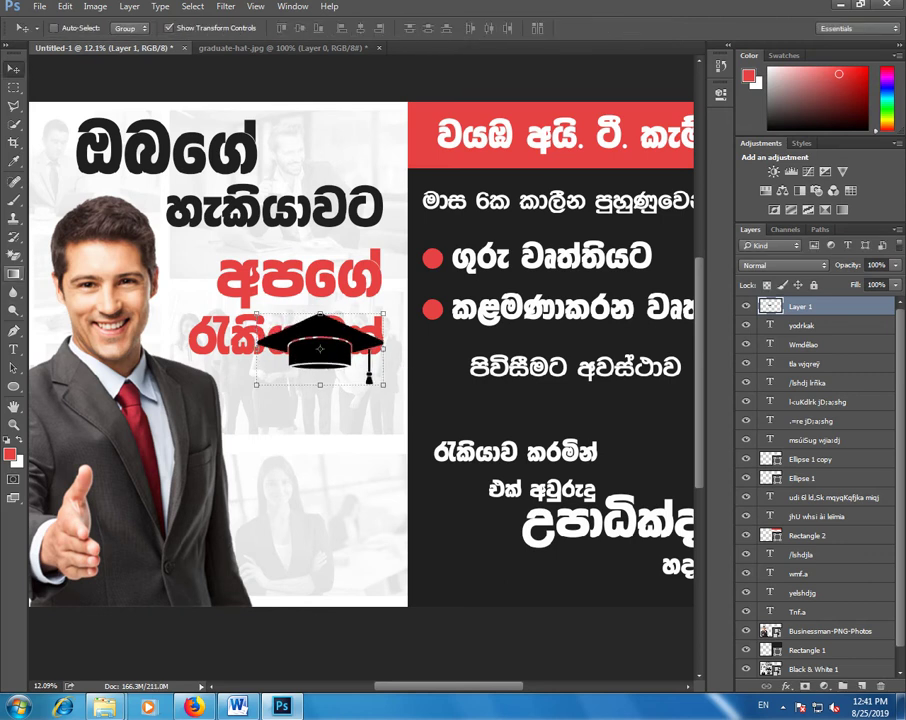
Step: Fill the cap's top, brim, tassel tip and string red, then move it above 'රැකියාව කරමින්'
{"action": "right_click", "coordinate": [14, 273]}
{"action": "left_click", "coordinate": [75, 283]}
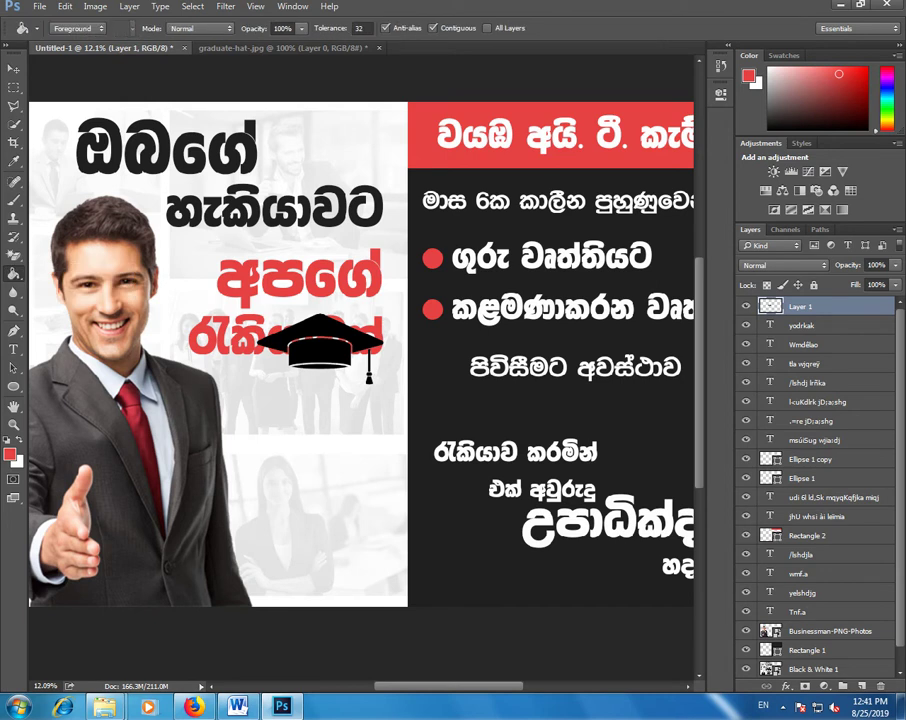
{"action": "left_click", "coordinate": [325, 335]}
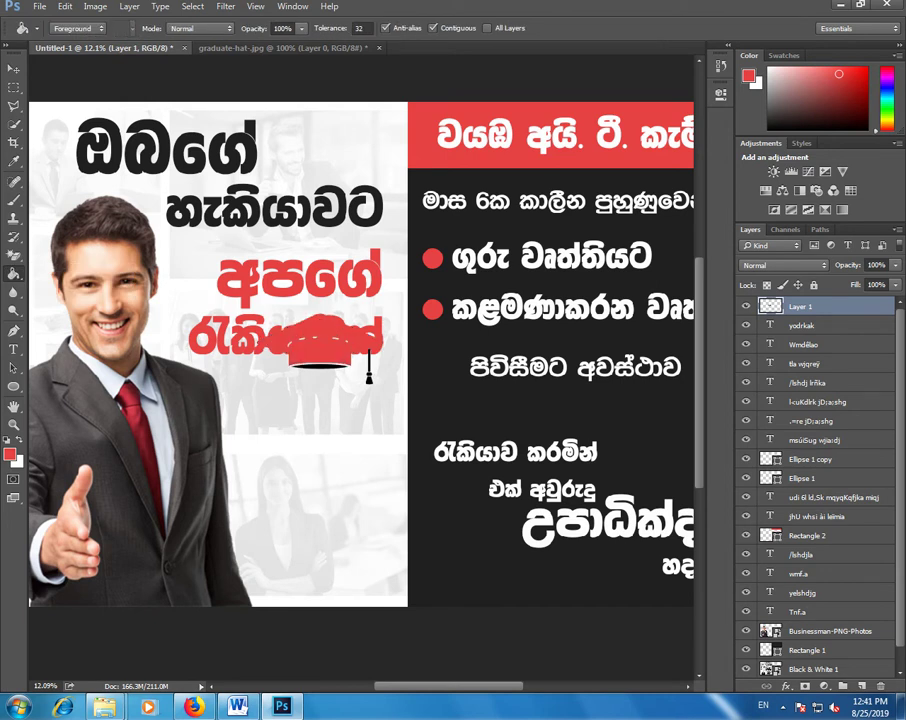
{"action": "left_click", "coordinate": [330, 365]}
{"action": "left_click", "coordinate": [369, 379]}
{"action": "left_click", "coordinate": [369, 360]}
{"action": "key", "text": "v"}
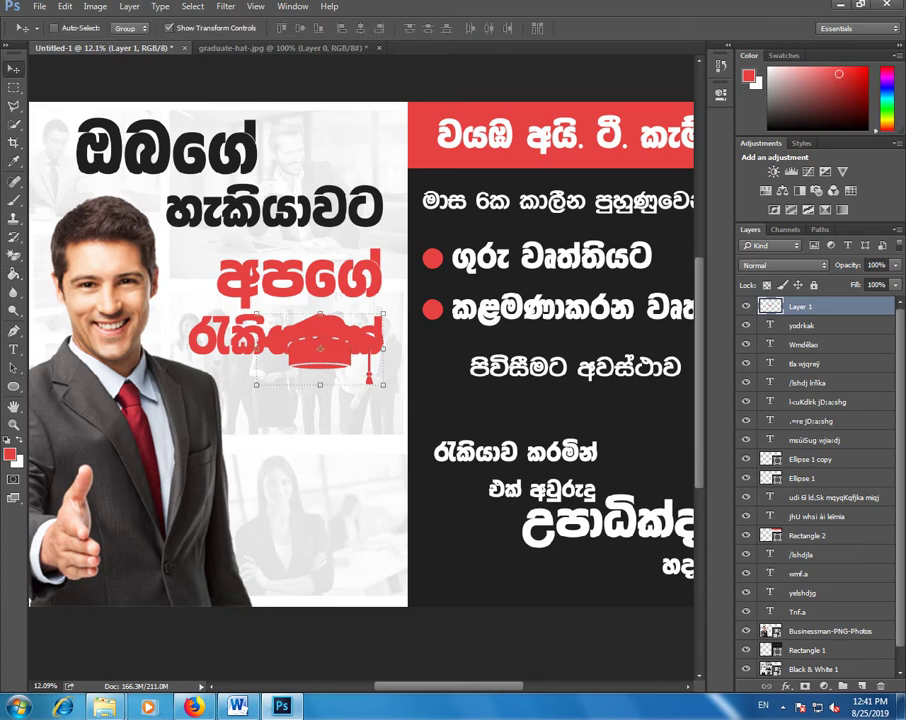
{"action": "left_click_drag", "start_coordinate": [335, 338], "coordinate": [492, 404]}
{"action": "scroll", "coordinate": [492, 404], "scroll_direction": "down", "scroll_amount": 3}
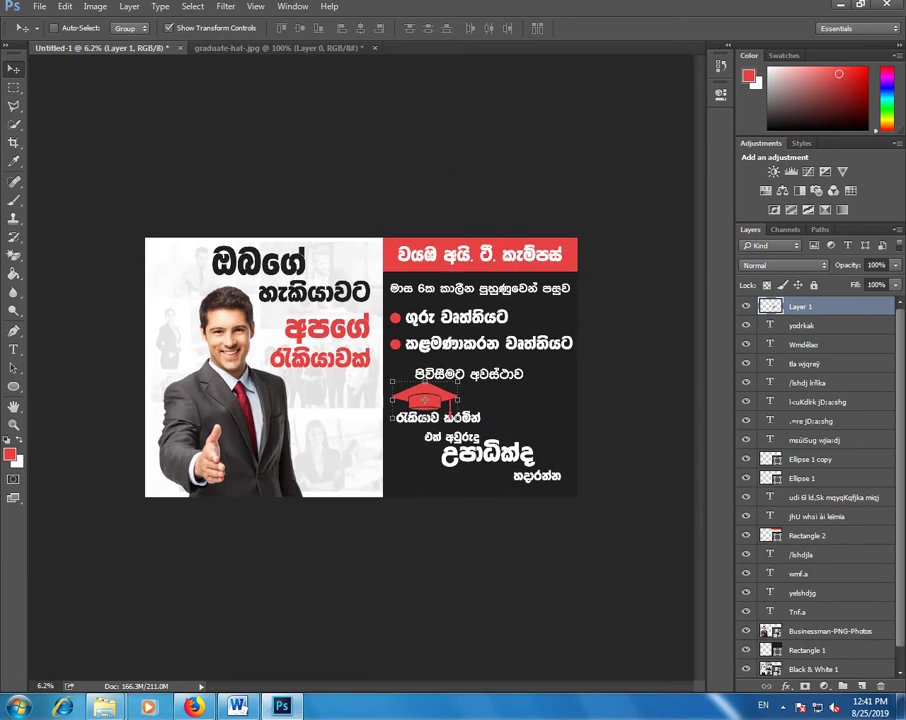
Step: Move the red cap right of the caption, tilt it about 15° clockwise, and enlarge slightly
{"action": "scroll", "coordinate": [492, 404], "scroll_direction": "up", "scroll_amount": 4}
{"action": "scroll", "coordinate": [492, 404], "scroll_direction": "up", "scroll_amount": 3}
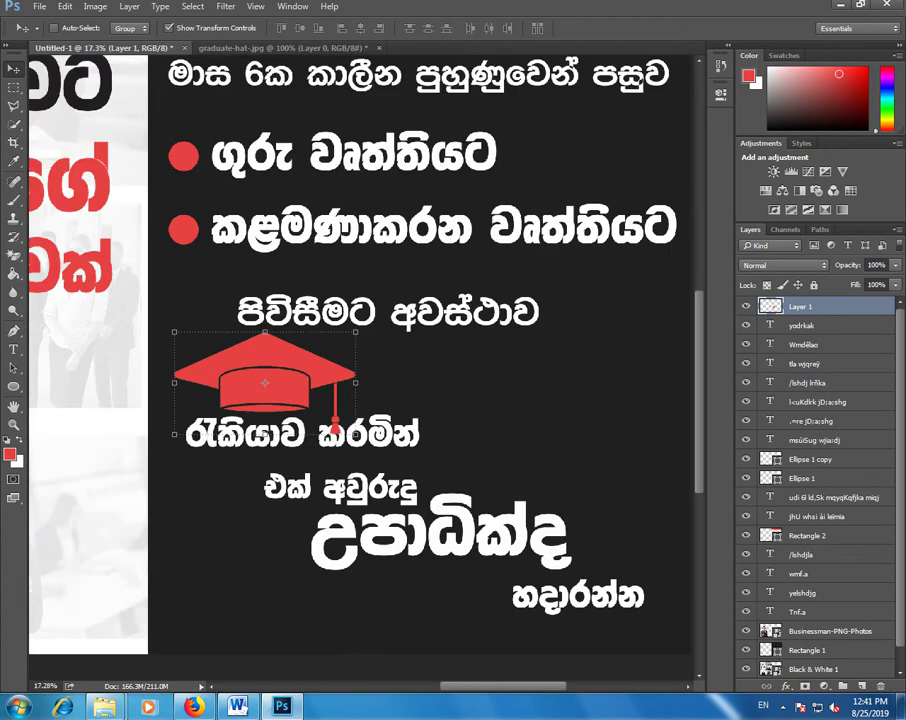
{"action": "left_click_drag", "start_coordinate": [265, 385], "coordinate": [554, 416]}
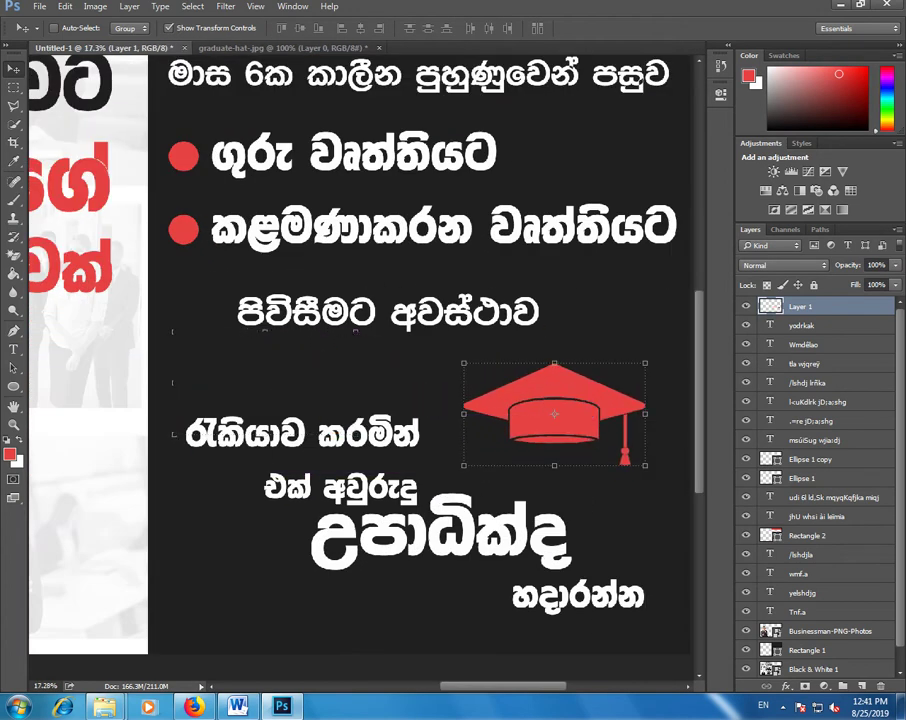
{"action": "key", "text": "ctrl+t"}
{"action": "left_click_drag", "start_coordinate": [655, 360], "coordinate": [668, 392]}
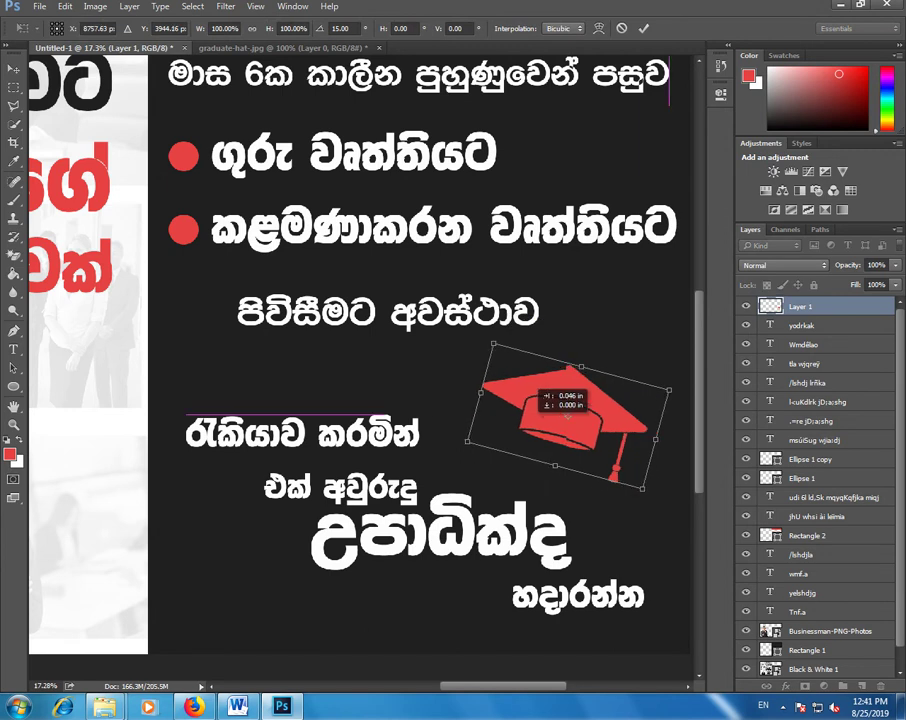
{"action": "left_click_drag", "start_coordinate": [567, 415], "coordinate": [576, 426]}
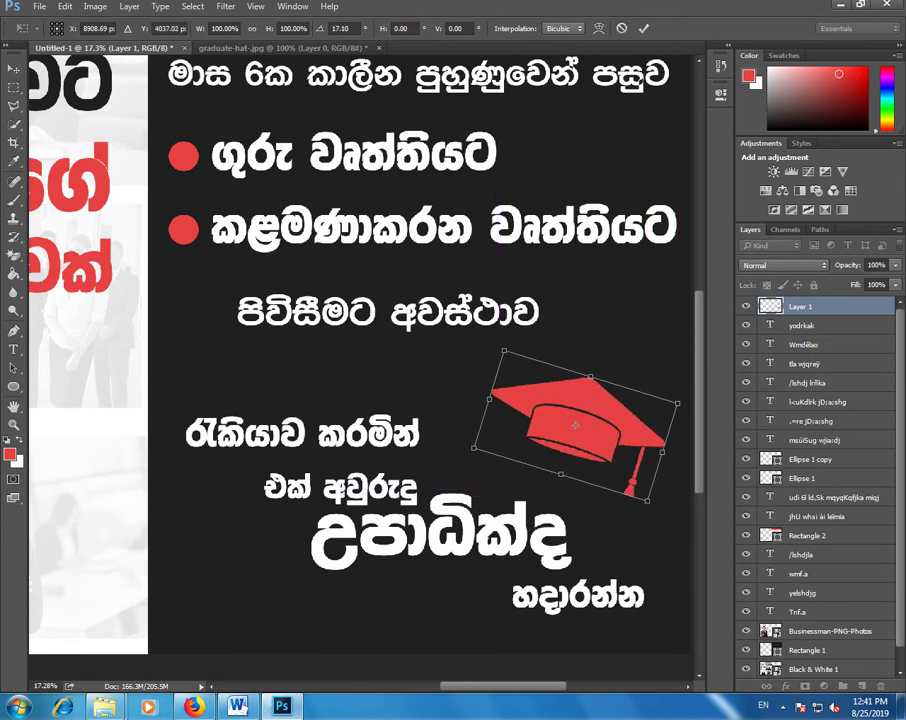
{"action": "key", "text": "Return"}
{"action": "scroll", "coordinate": [505, 391], "scroll_direction": "down", "scroll_amount": 3}
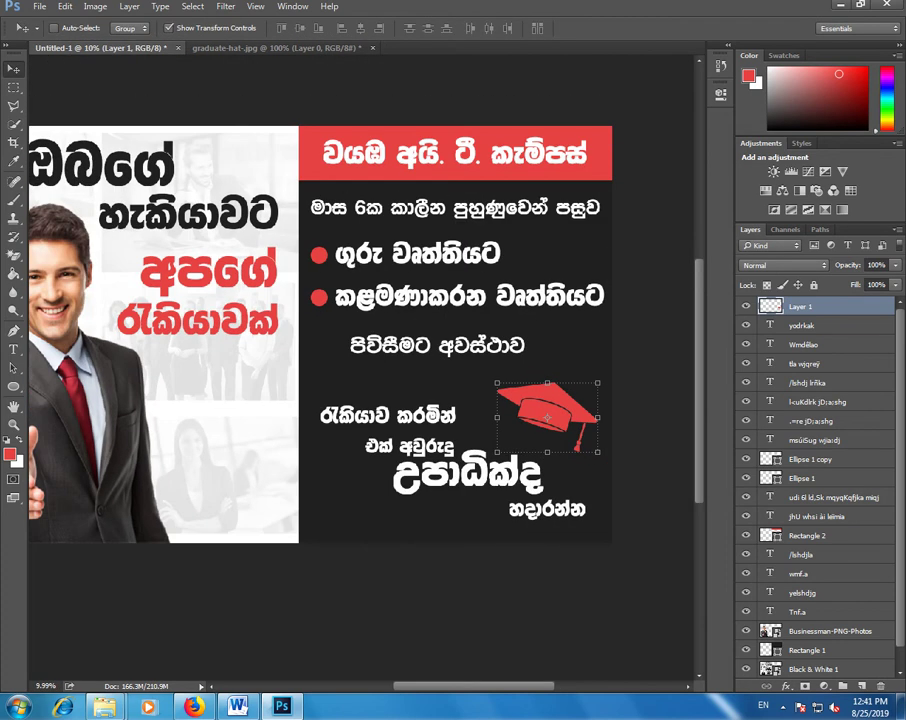
{"action": "scroll", "coordinate": [547, 417], "scroll_direction": "down", "scroll_amount": 2}
{"action": "scroll", "coordinate": [547, 417], "scroll_direction": "up", "scroll_amount": 1}
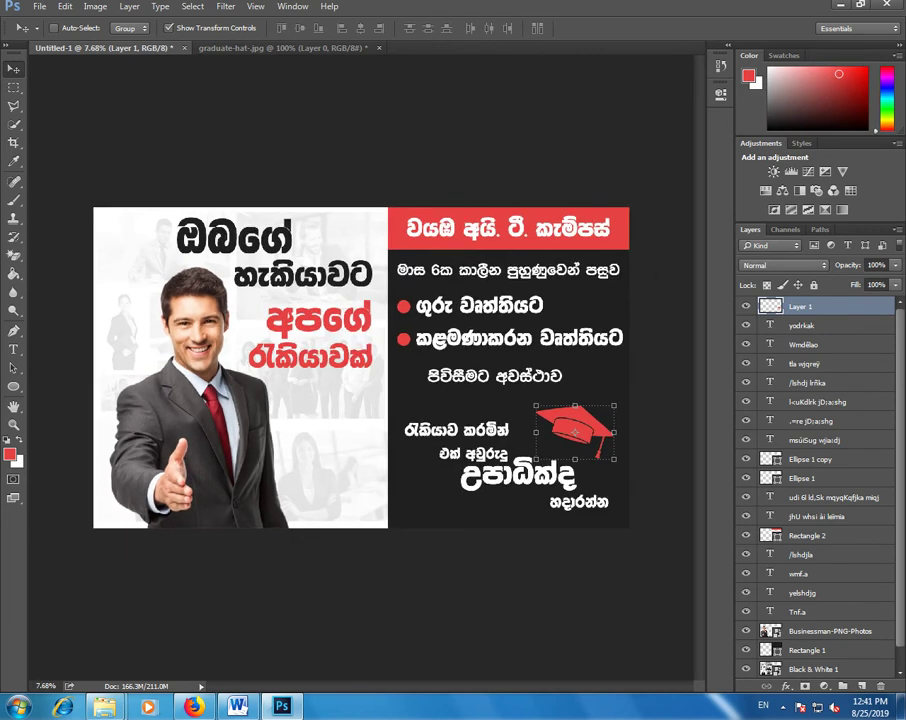
{"action": "left_click_drag", "start_coordinate": [575, 432], "coordinate": [578, 436]}
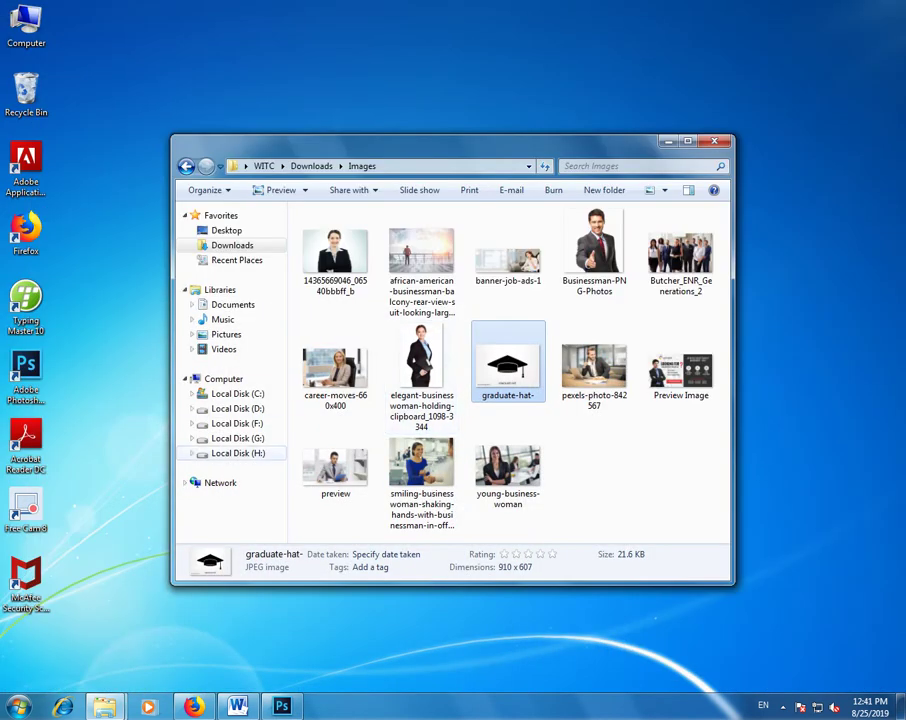
Step: Browse to H:\photo edit\WITC Logo and drag the logo file toward Photoshop
{"action": "left_click", "coordinate": [238, 453]}
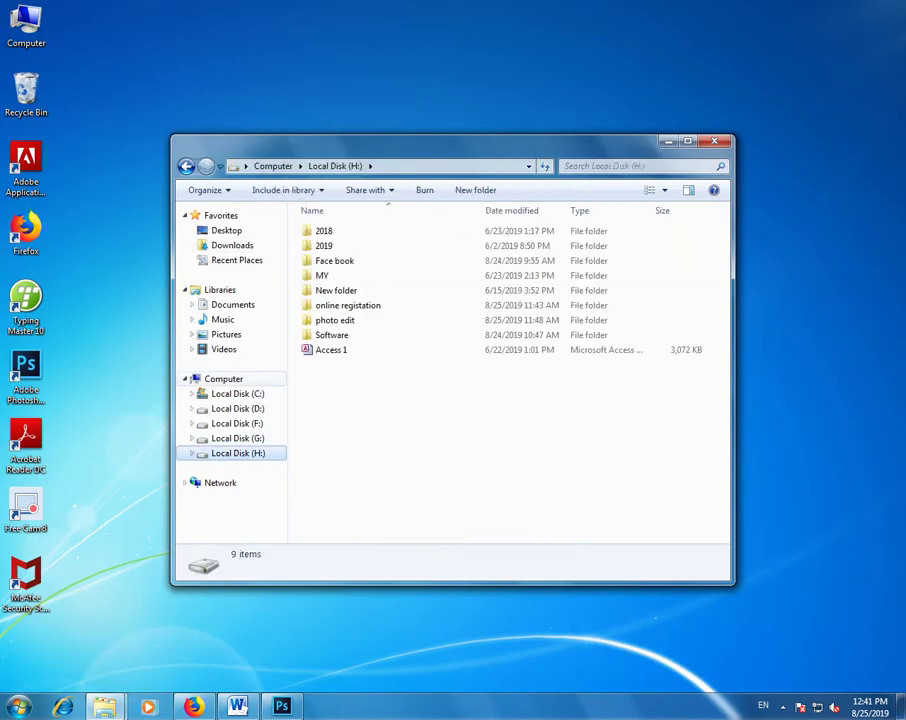
{"action": "double_click", "coordinate": [333, 318]}
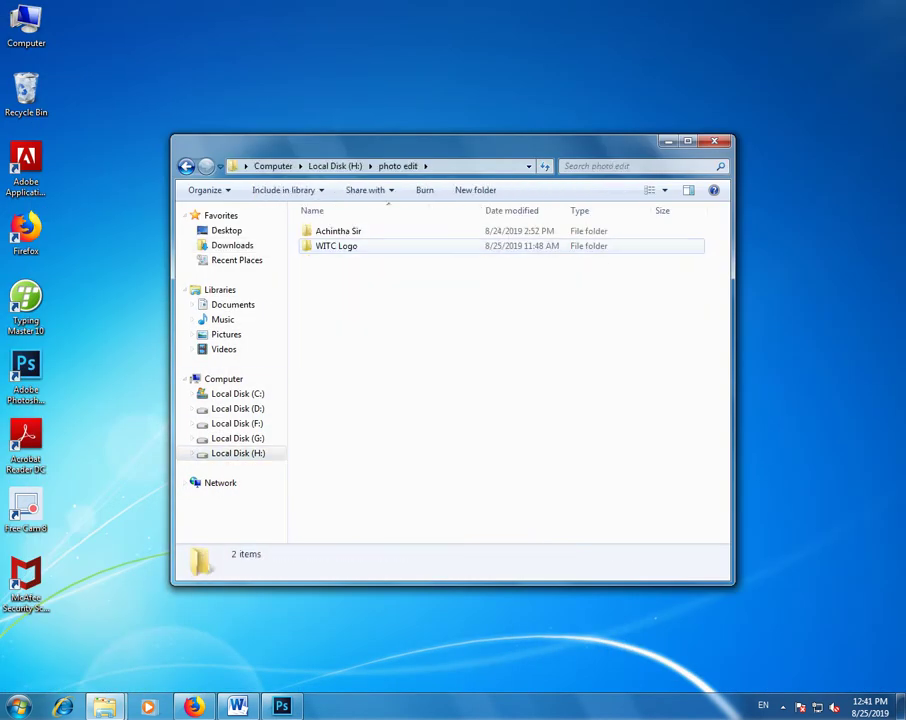
{"action": "double_click", "coordinate": [336, 246]}
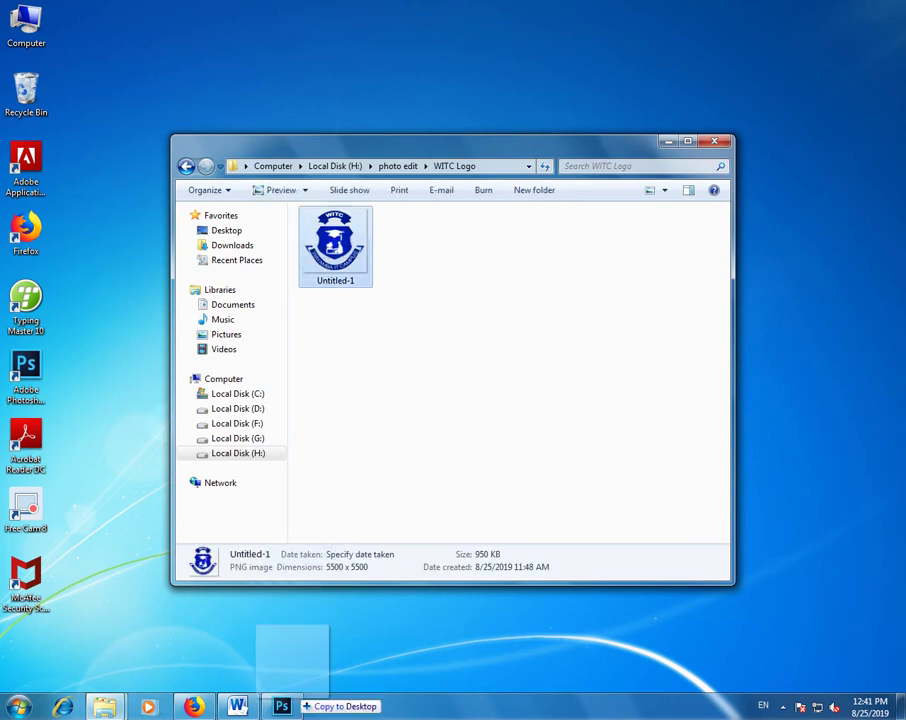
{"action": "left_click_drag", "start_coordinate": [298, 515], "coordinate": [282, 706]}
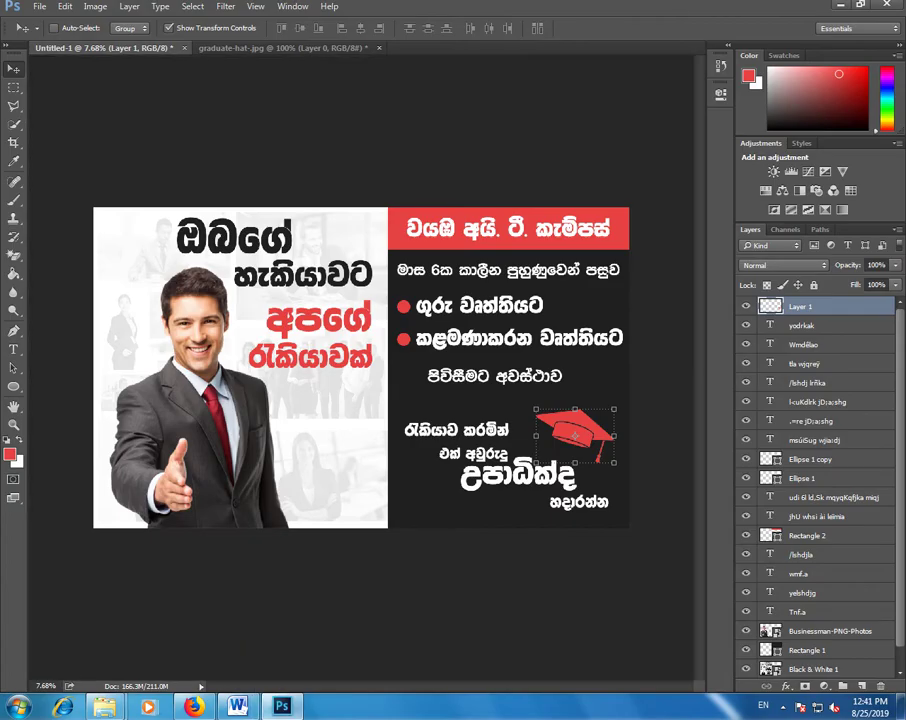
Step: Place the WITC logo onto the banner as a new layer
{"action": "left_click_drag", "start_coordinate": [282, 706], "coordinate": [360, 368]}
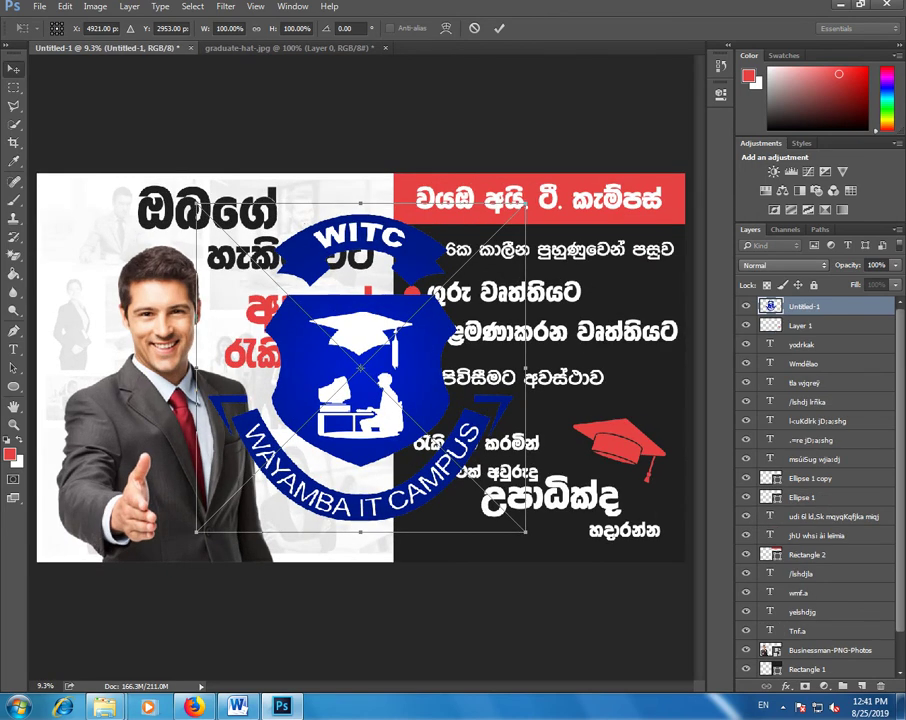
{"action": "key", "text": "Return"}
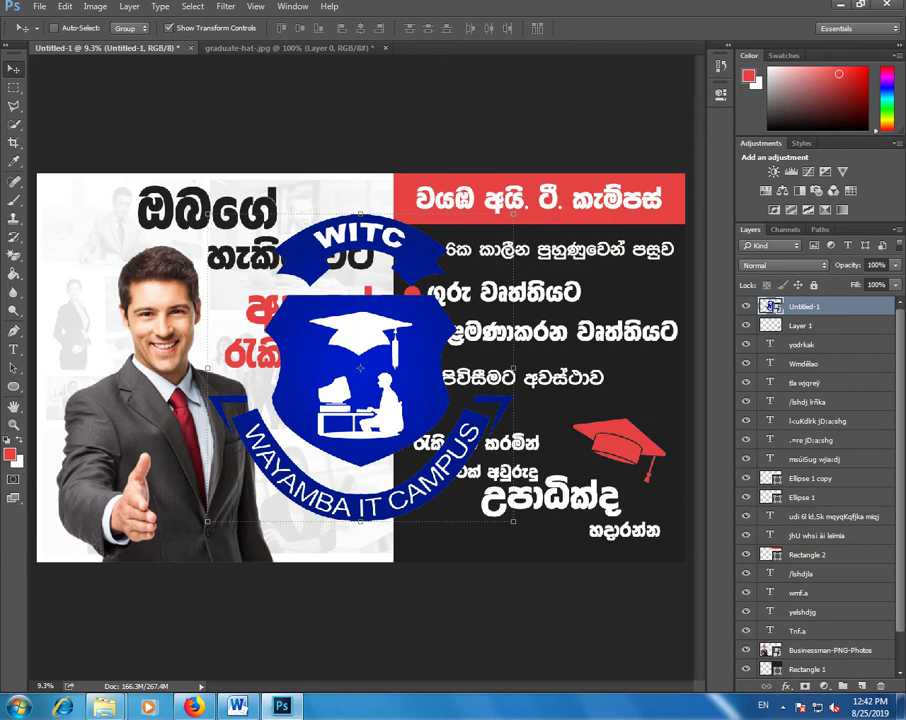
{"action": "key", "text": "ctrl+t"}
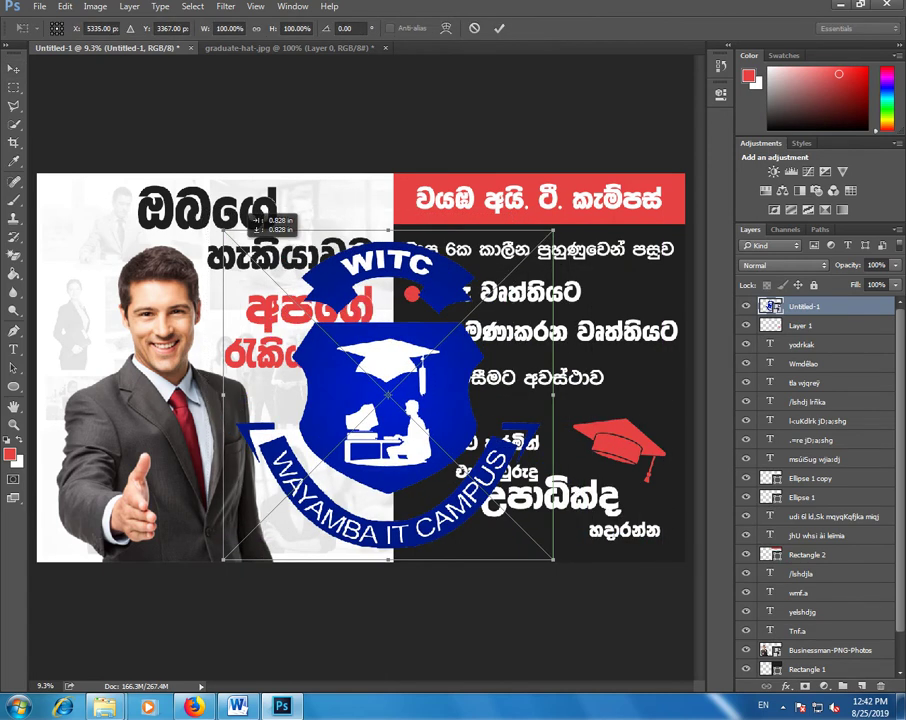
{"action": "left_click_drag", "start_coordinate": [360, 368], "coordinate": [388, 395]}
Step: Shrink the WITC logo to about 30% and set it on the photo below the red headline
{"action": "left_click_drag", "start_coordinate": [222, 230], "coordinate": [451, 462]}
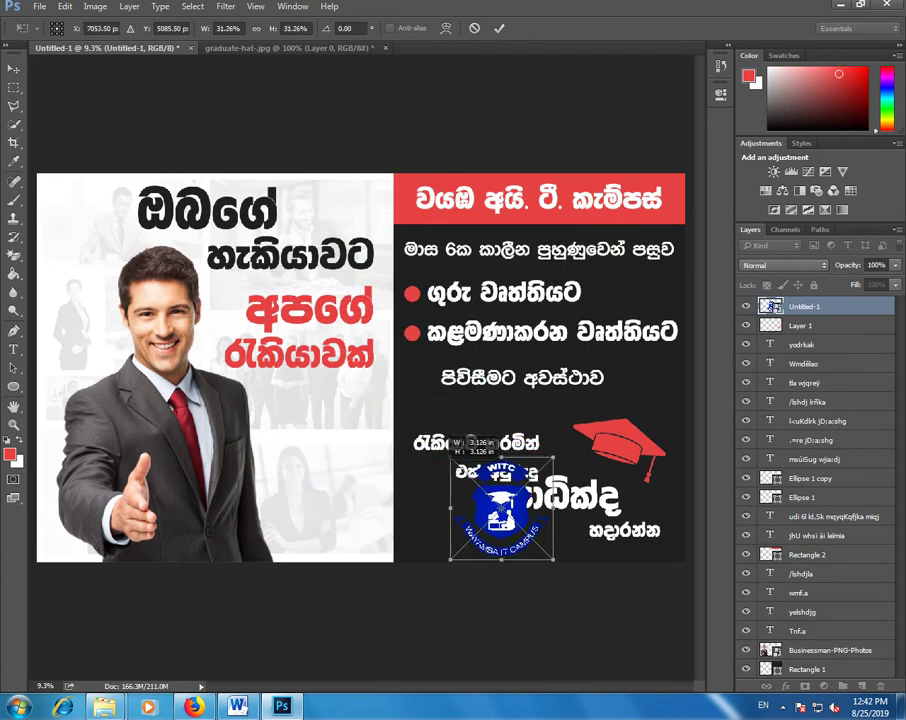
{"action": "left_click_drag", "start_coordinate": [500, 482], "coordinate": [322, 412]}
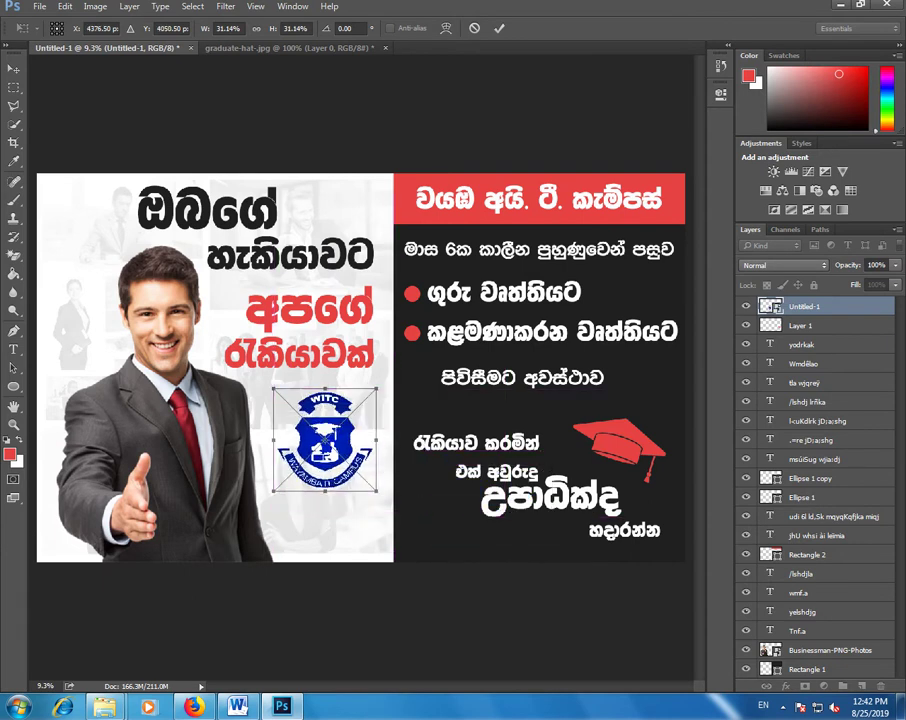
{"action": "left_click_drag", "start_coordinate": [273, 389], "coordinate": [278, 393]}
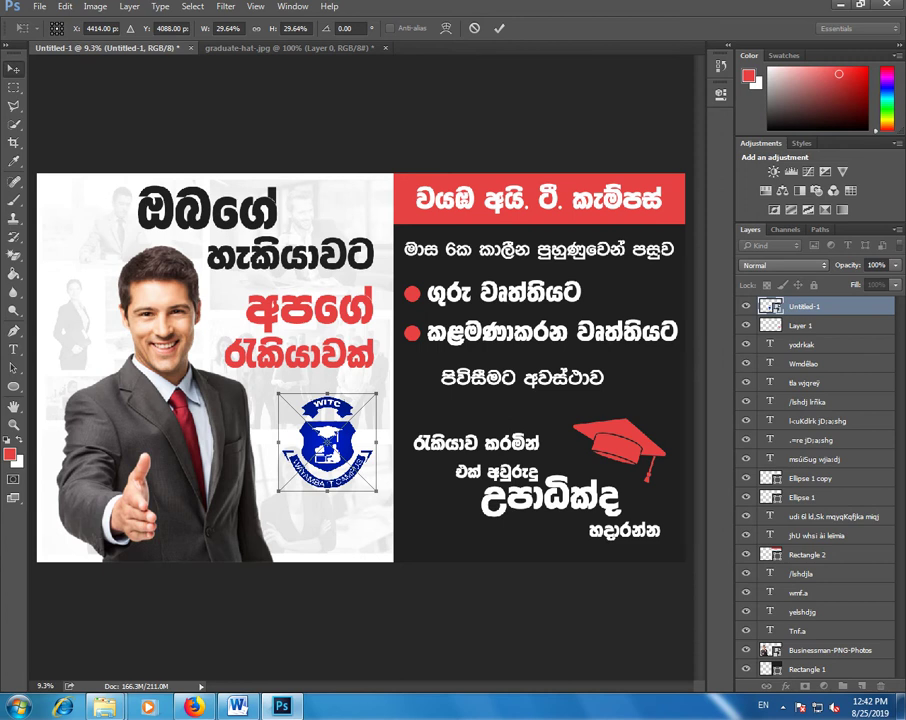
{"action": "key", "text": "Return"}
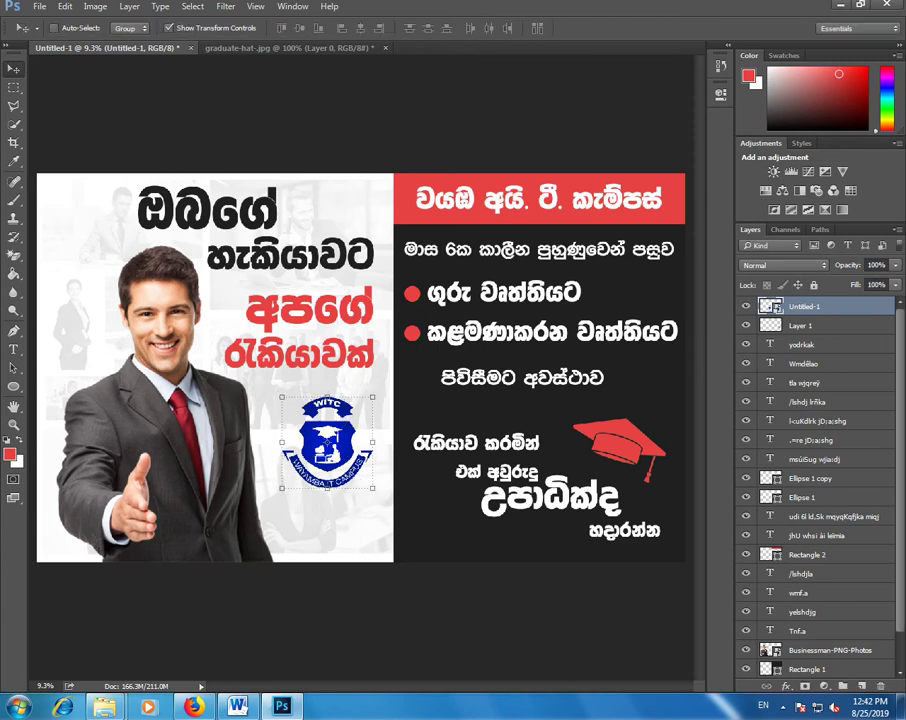
{"action": "scroll", "coordinate": [347, 470], "scroll_direction": "up", "scroll_amount": 2}
{"action": "scroll", "coordinate": [347, 470], "scroll_direction": "up", "scroll_amount": 2}
{"action": "scroll", "coordinate": [347, 470], "scroll_direction": "up", "scroll_amount": 2}
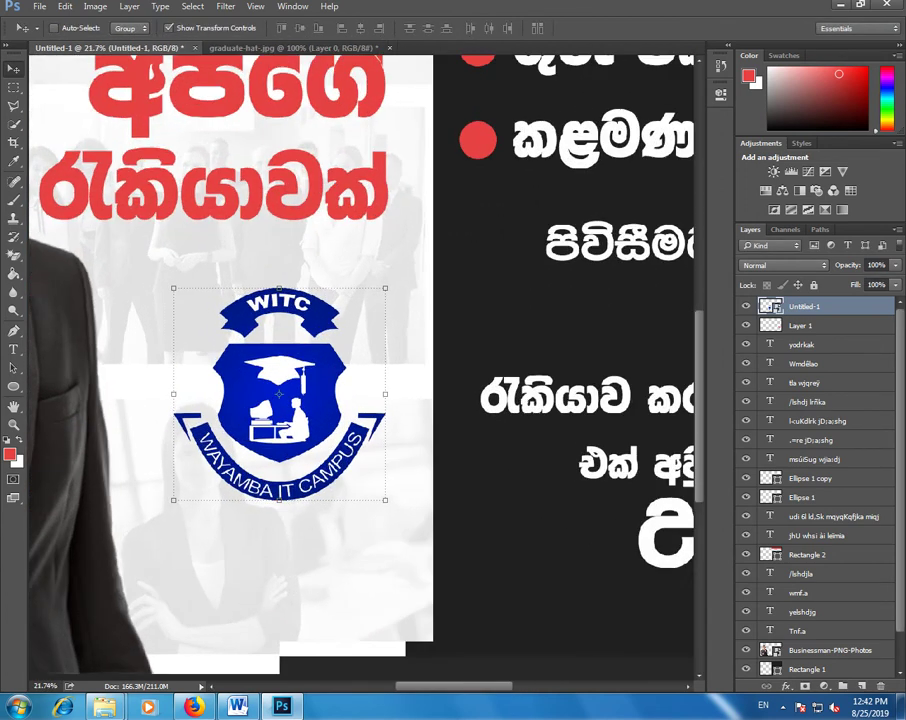
{"action": "scroll", "coordinate": [347, 470], "scroll_direction": "up", "scroll_amount": 1}
{"action": "scroll", "coordinate": [305, 494], "scroll_direction": "up", "scroll_amount": 2}
{"action": "scroll", "coordinate": [305, 494], "scroll_direction": "up", "scroll_amount": 1}
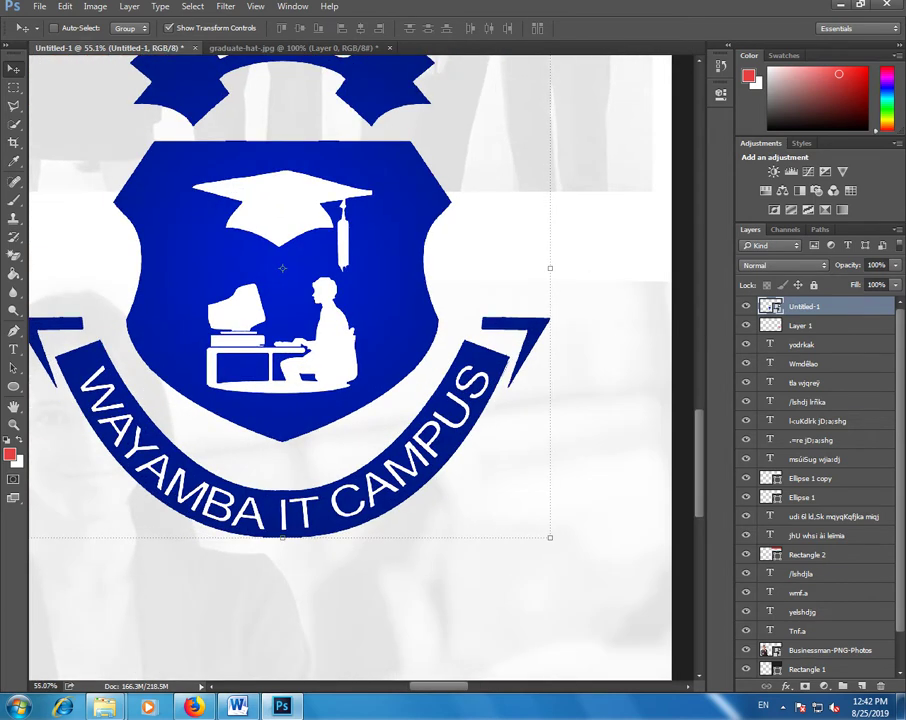
{"action": "scroll", "coordinate": [307, 476], "scroll_direction": "down", "scroll_amount": 2}
{"action": "scroll", "coordinate": [278, 185], "scroll_direction": "up", "scroll_amount": 1}
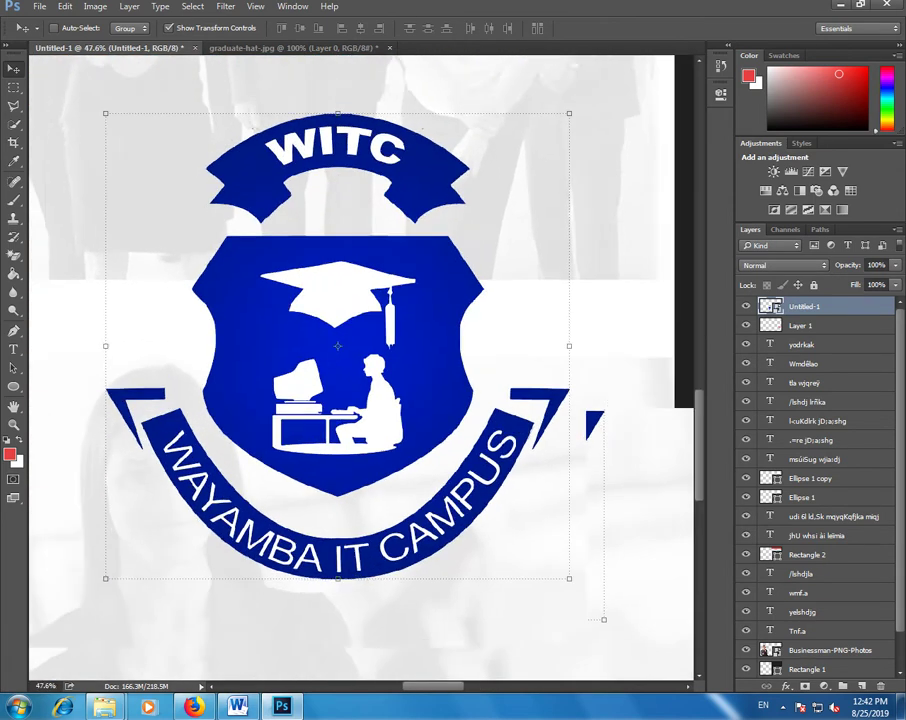
{"action": "scroll", "coordinate": [278, 185], "scroll_direction": "up", "scroll_amount": 2}
{"action": "scroll", "coordinate": [278, 185], "scroll_direction": "up", "scroll_amount": 1}
{"action": "scroll", "coordinate": [513, 380], "scroll_direction": "down", "scroll_amount": 1}
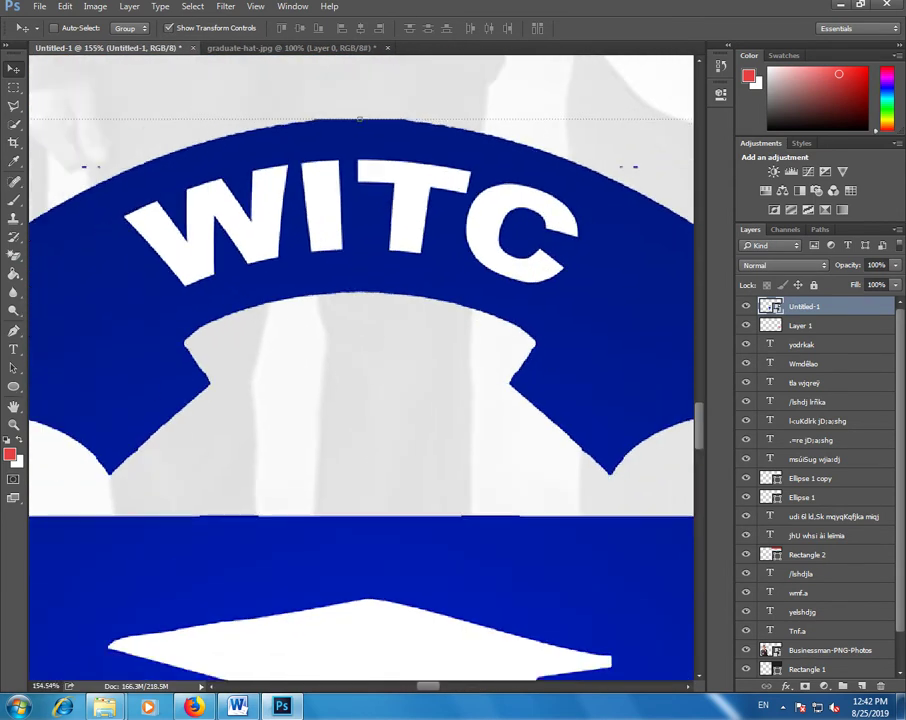
{"action": "scroll", "coordinate": [510, 372], "scroll_direction": "up", "scroll_amount": 1}
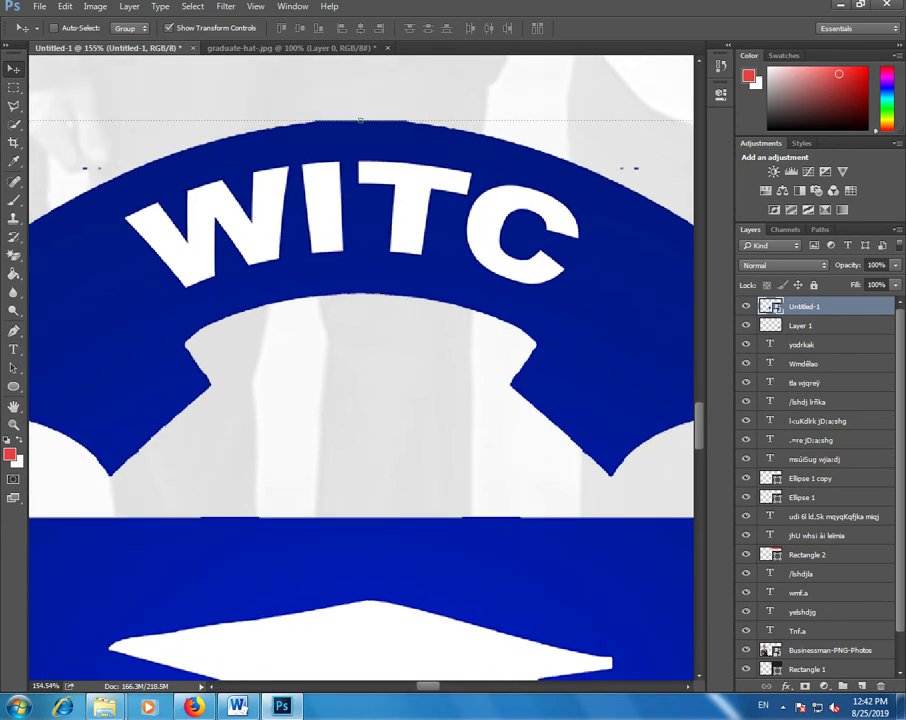
{"action": "scroll", "coordinate": [480, 370], "scroll_direction": "up", "scroll_amount": 1}
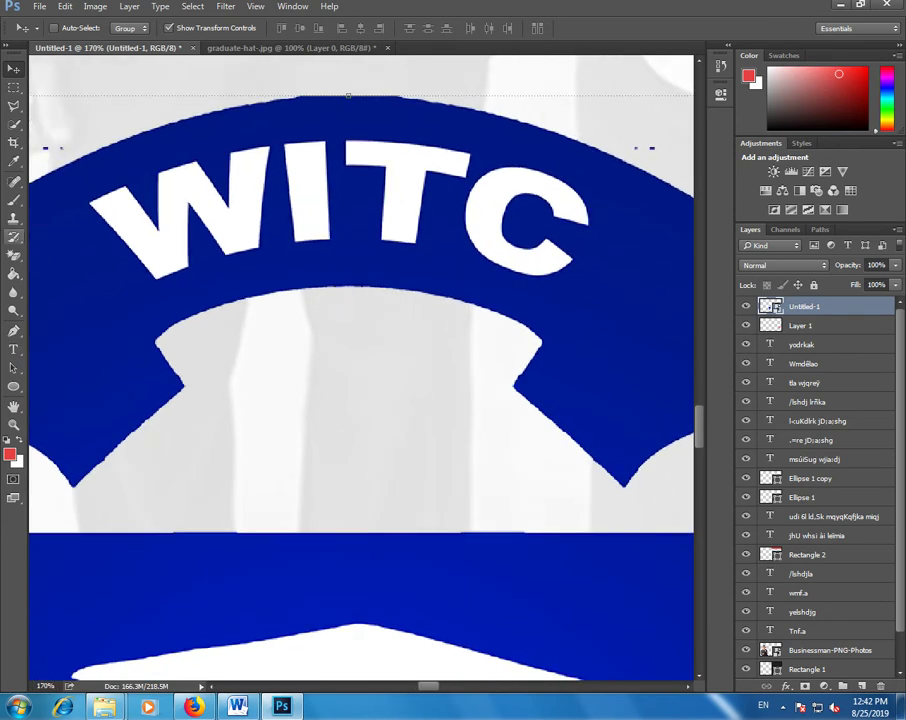
Step: Rasterize the WITC logo layer and Magic-erase the white inside its lettering
{"action": "key", "text": "e"}
{"action": "left_click", "coordinate": [520, 210]}
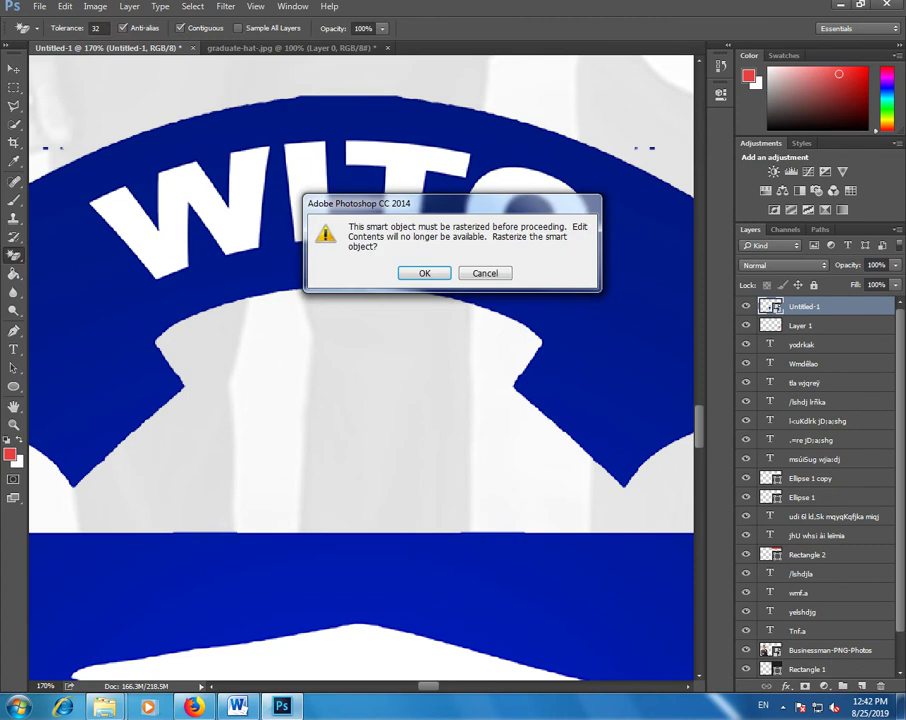
{"action": "key", "text": "Return"}
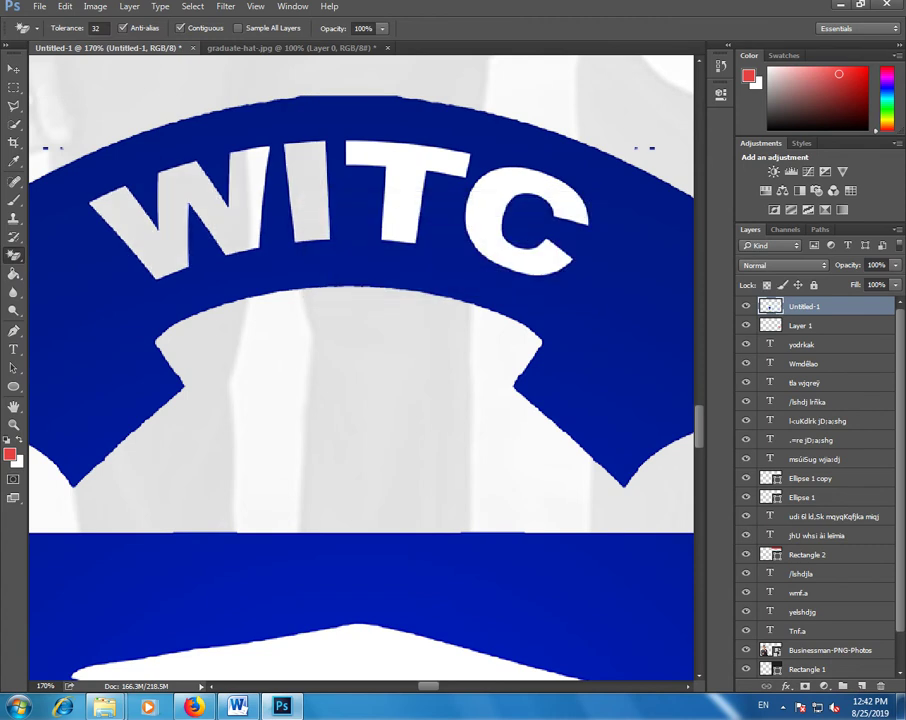
{"action": "scroll", "coordinate": [462, 364], "scroll_direction": "down", "scroll_amount": 10}
{"action": "scroll", "coordinate": [462, 364], "scroll_direction": "down", "scroll_amount": 3}
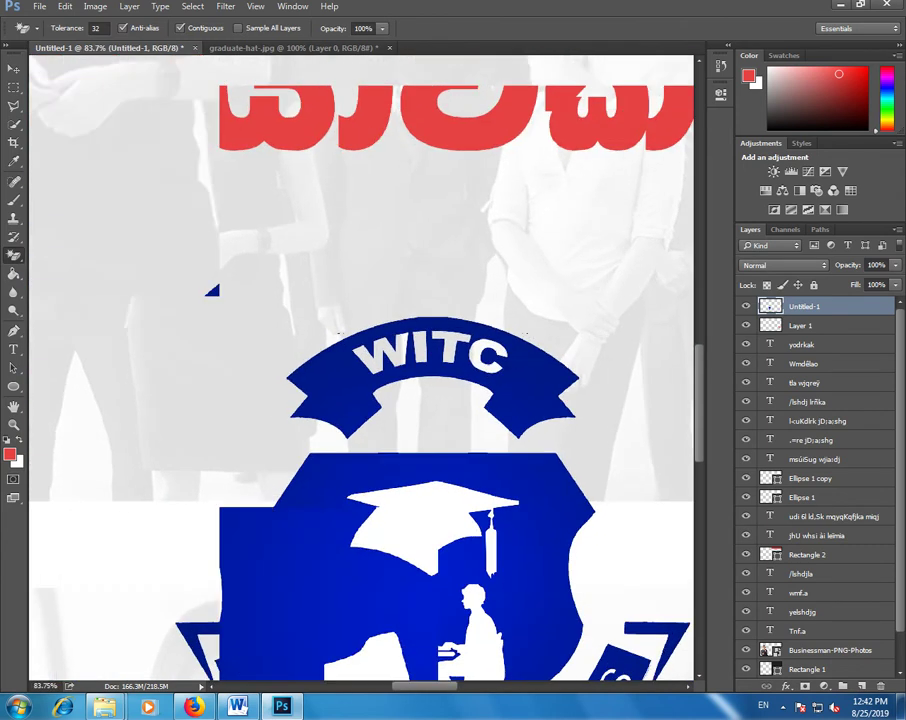
{"action": "scroll", "coordinate": [462, 364], "scroll_direction": "up", "scroll_amount": 6}
{"action": "scroll", "coordinate": [462, 364], "scroll_direction": "down", "scroll_amount": 2}
{"action": "scroll", "coordinate": [462, 364], "scroll_direction": "down", "scroll_amount": 3}
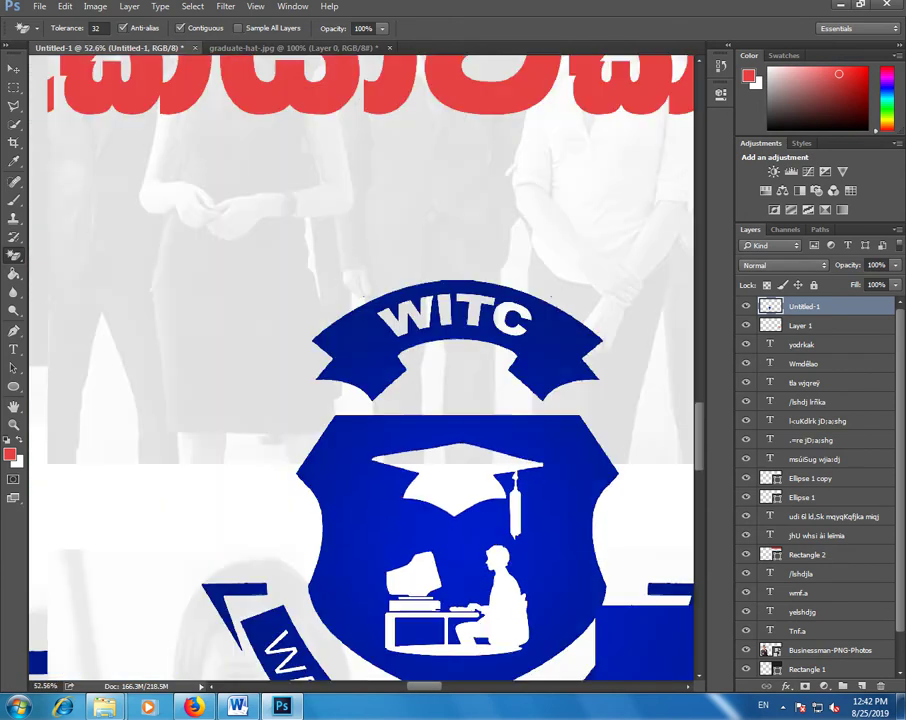
{"action": "scroll", "coordinate": [462, 364], "scroll_direction": "down", "scroll_amount": 1}
{"action": "scroll", "coordinate": [462, 364], "scroll_direction": "up", "scroll_amount": 1}
{"action": "scroll", "coordinate": [462, 364], "scroll_direction": "up", "scroll_amount": 2}
{"action": "scroll", "coordinate": [480, 600], "scroll_direction": "up", "scroll_amount": 2}
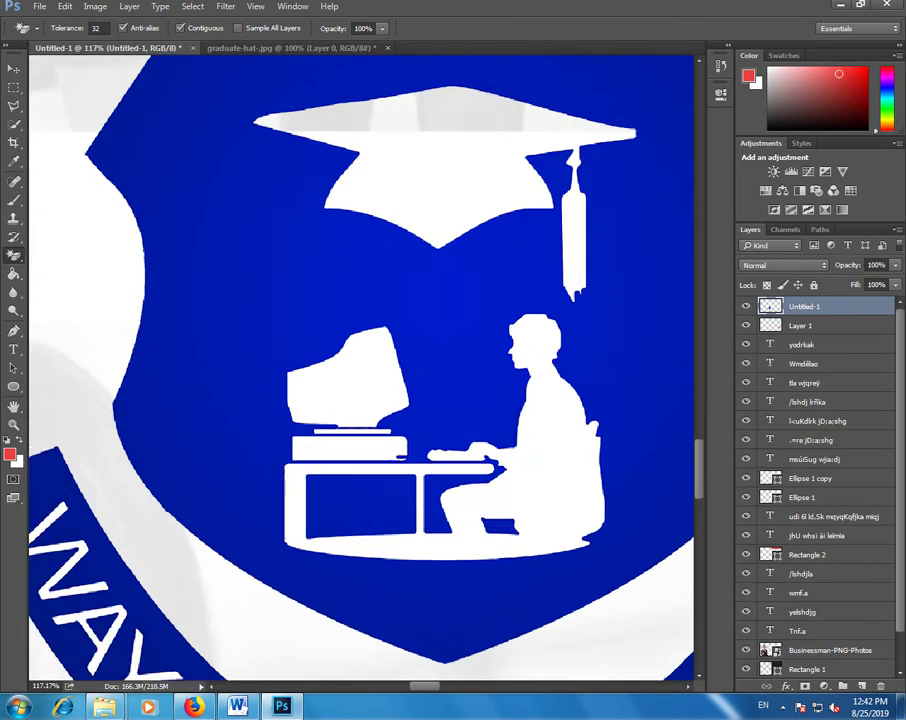
{"action": "scroll", "coordinate": [480, 600], "scroll_direction": "up", "scroll_amount": 2}
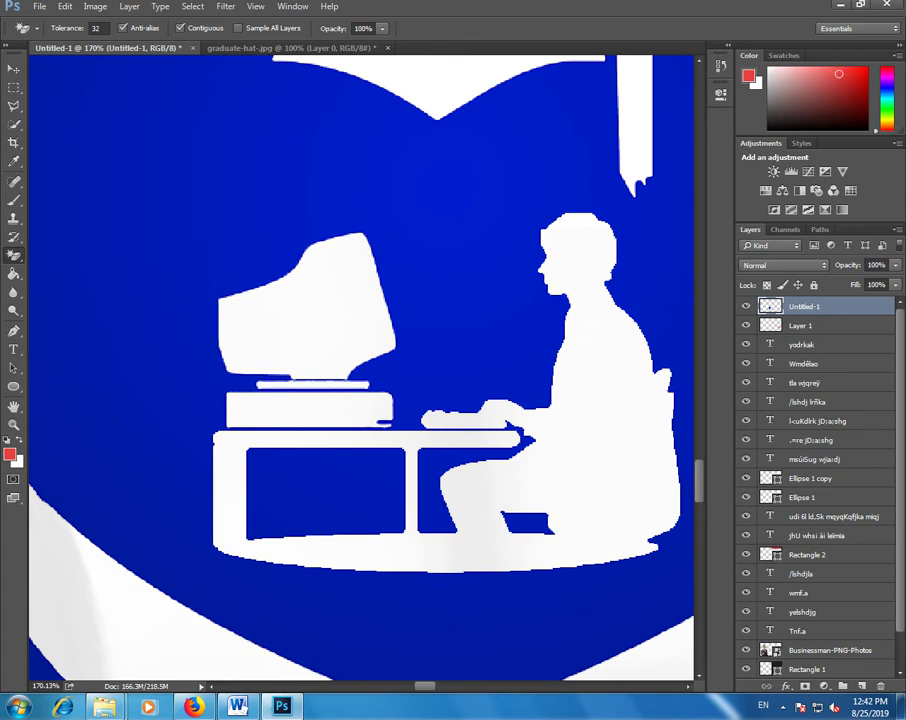
{"action": "scroll", "coordinate": [360, 365], "scroll_direction": "down", "scroll_amount": 3}
{"action": "scroll", "coordinate": [360, 365], "scroll_direction": "down", "scroll_amount": 2}
{"action": "scroll", "coordinate": [360, 365], "scroll_direction": "up", "scroll_amount": 4}
{"action": "scroll", "coordinate": [160, 444], "scroll_direction": "up", "scroll_amount": 3}
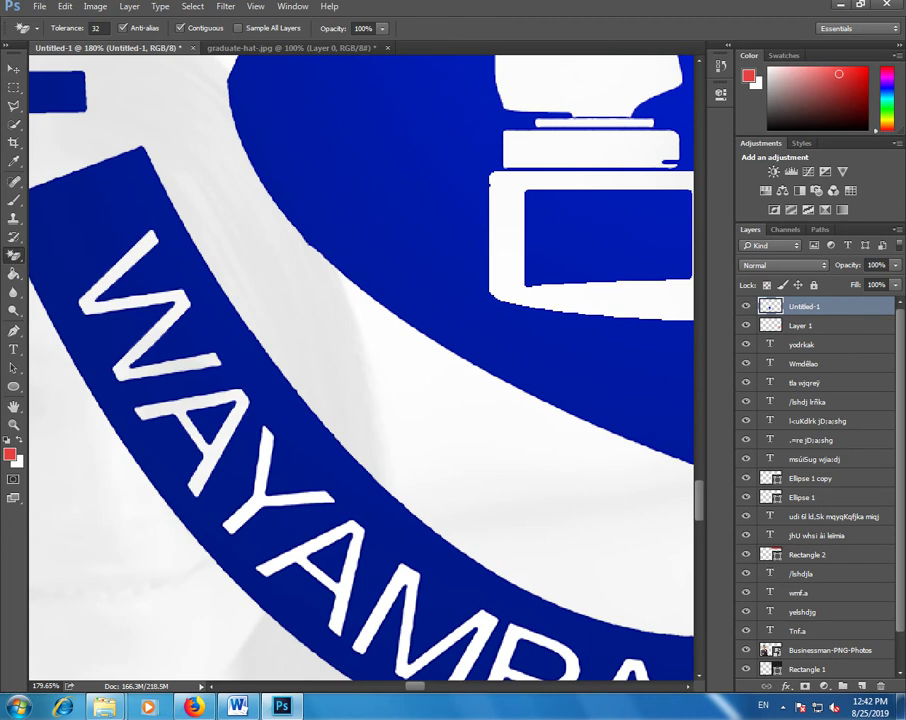
Step: Magic-erase the remaining white WAYAMBA letters of the logo
{"action": "left_click", "coordinate": [310, 580]}
{"action": "left_click", "coordinate": [220, 410]}
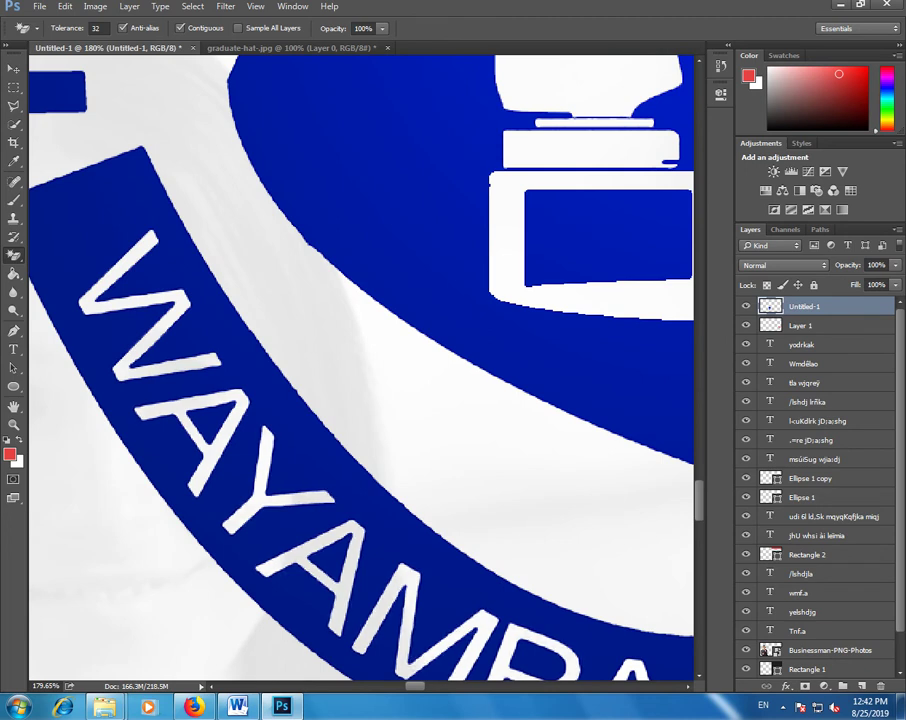
{"action": "scroll", "coordinate": [645, 605], "scroll_direction": "down", "scroll_amount": 3}
{"action": "scroll", "coordinate": [645, 605], "scroll_direction": "down", "scroll_amount": 3}
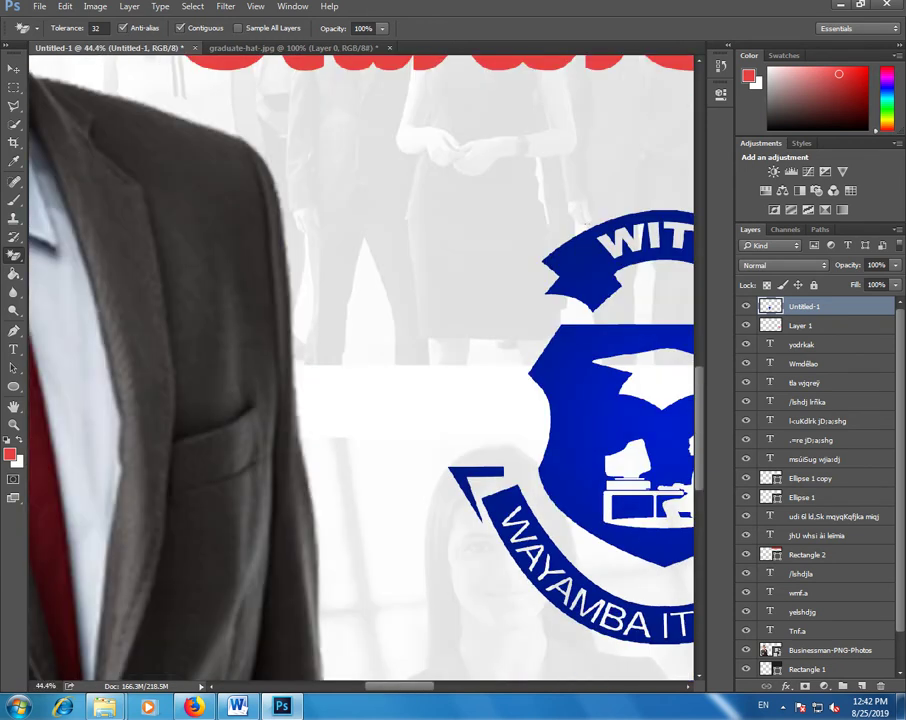
{"action": "scroll", "coordinate": [645, 605], "scroll_direction": "down", "scroll_amount": 2}
{"action": "scroll", "coordinate": [645, 605], "scroll_direction": "down", "scroll_amount": 2}
{"action": "scroll", "coordinate": [645, 605], "scroll_direction": "down", "scroll_amount": 3}
{"action": "scroll", "coordinate": [645, 605], "scroll_direction": "up", "scroll_amount": 3}
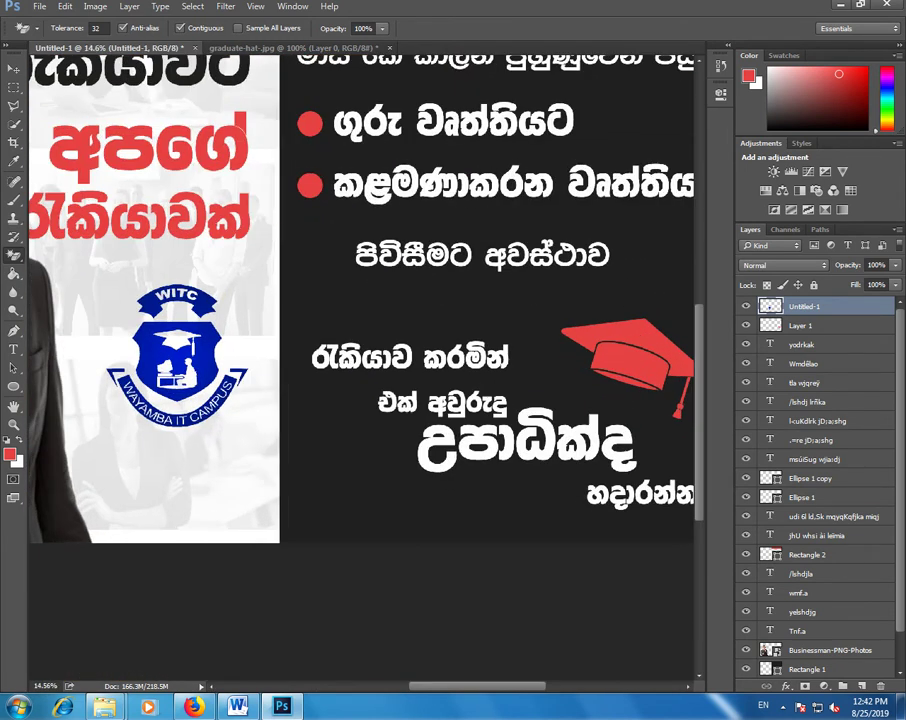
{"action": "scroll", "coordinate": [200, 400], "scroll_direction": "up", "scroll_amount": 2}
{"action": "scroll", "coordinate": [200, 400], "scroll_direction": "up", "scroll_amount": 2}
{"action": "scroll", "coordinate": [200, 400], "scroll_direction": "up", "scroll_amount": 2}
{"action": "scroll", "coordinate": [200, 400], "scroll_direction": "up", "scroll_amount": 2}
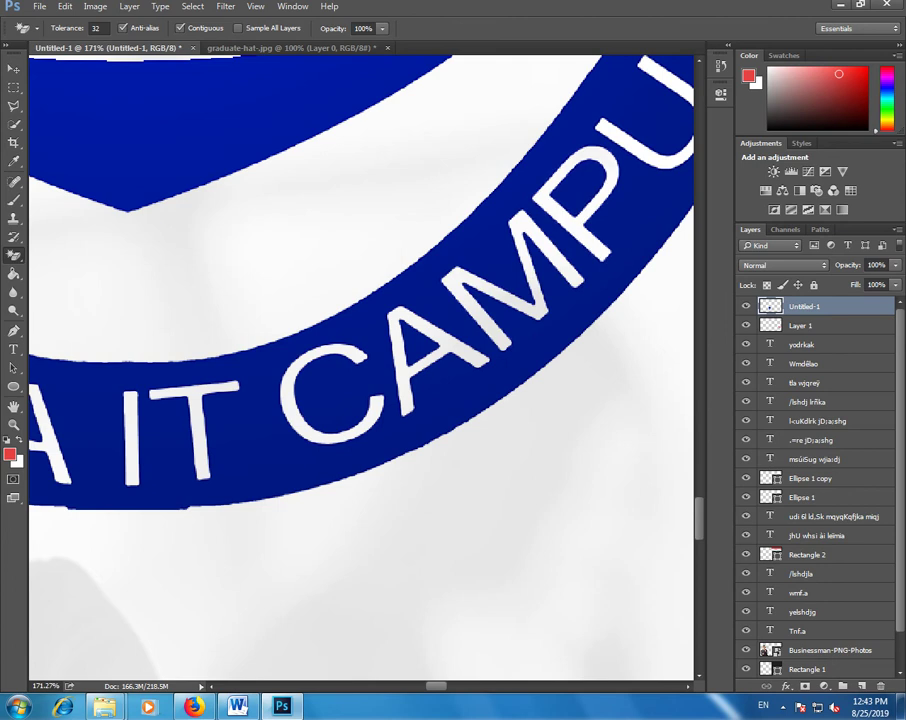
{"action": "scroll", "coordinate": [361, 367], "scroll_direction": "down", "scroll_amount": 3}
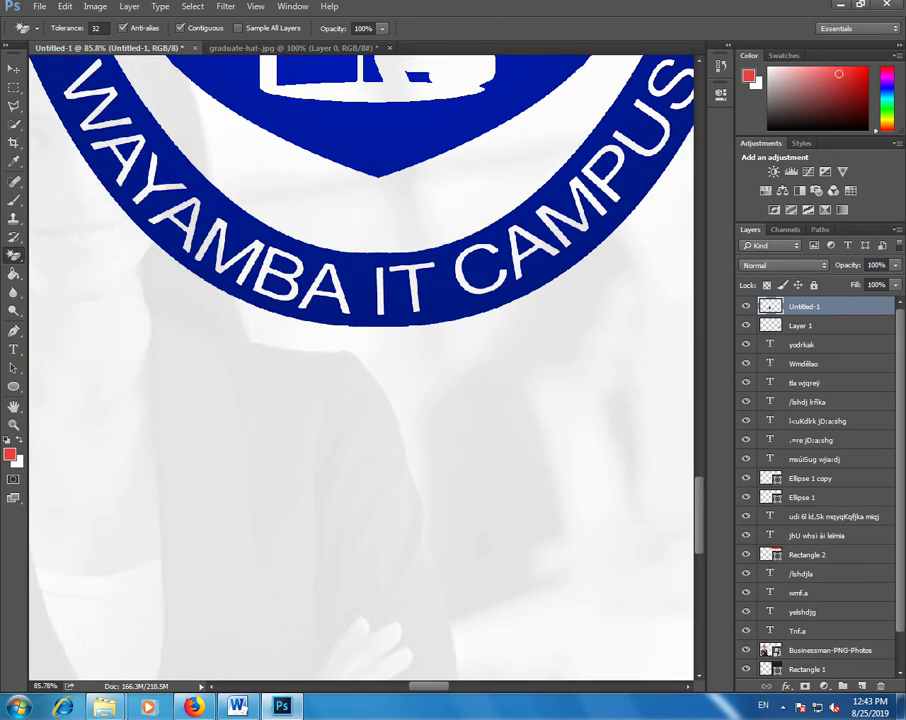
{"action": "scroll", "coordinate": [560, 275], "scroll_direction": "down", "scroll_amount": 3}
{"action": "scroll", "coordinate": [560, 275], "scroll_direction": "down", "scroll_amount": 3}
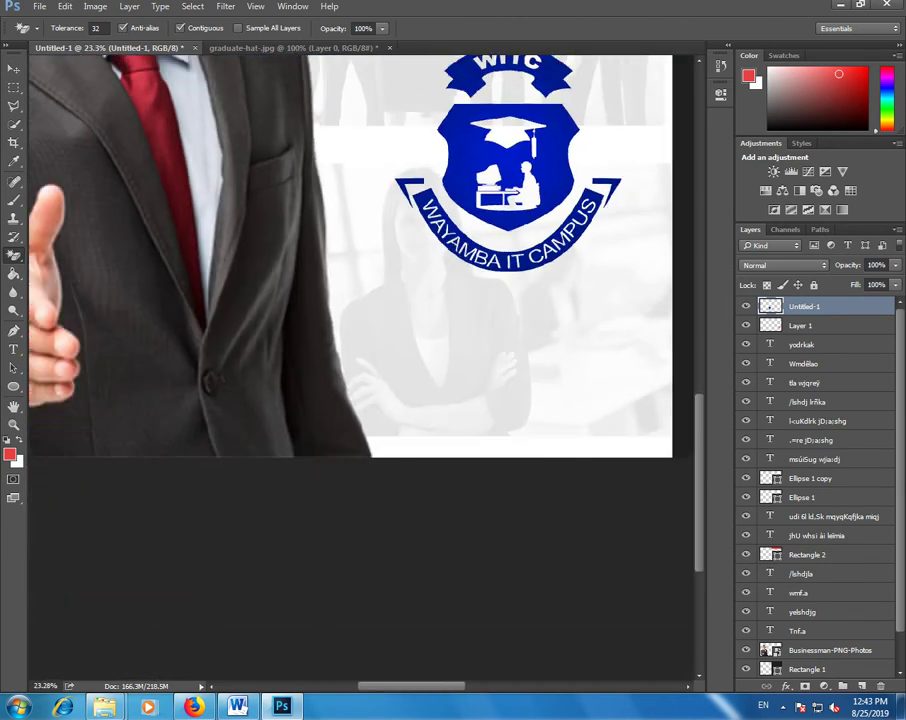
{"action": "scroll", "coordinate": [560, 275], "scroll_direction": "down", "scroll_amount": 3}
{"action": "scroll", "coordinate": [360, 310], "scroll_direction": "up", "scroll_amount": 2}
{"action": "scroll", "coordinate": [360, 310], "scroll_direction": "down", "scroll_amount": 3}
{"action": "scroll", "coordinate": [360, 310], "scroll_direction": "down", "scroll_amount": 1}
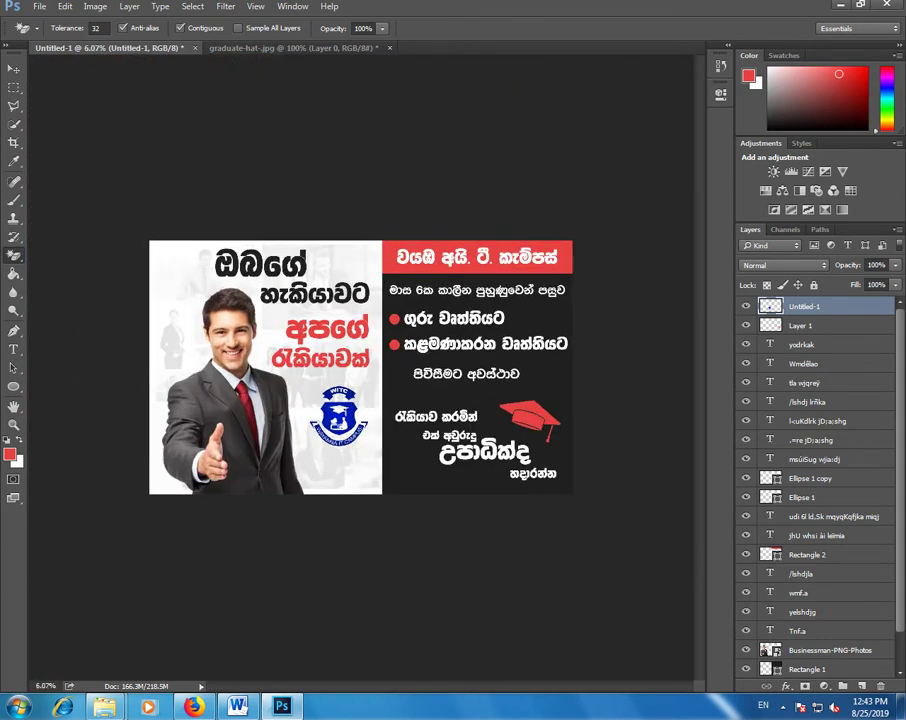
{"action": "scroll", "coordinate": [360, 310], "scroll_direction": "up", "scroll_amount": 3}
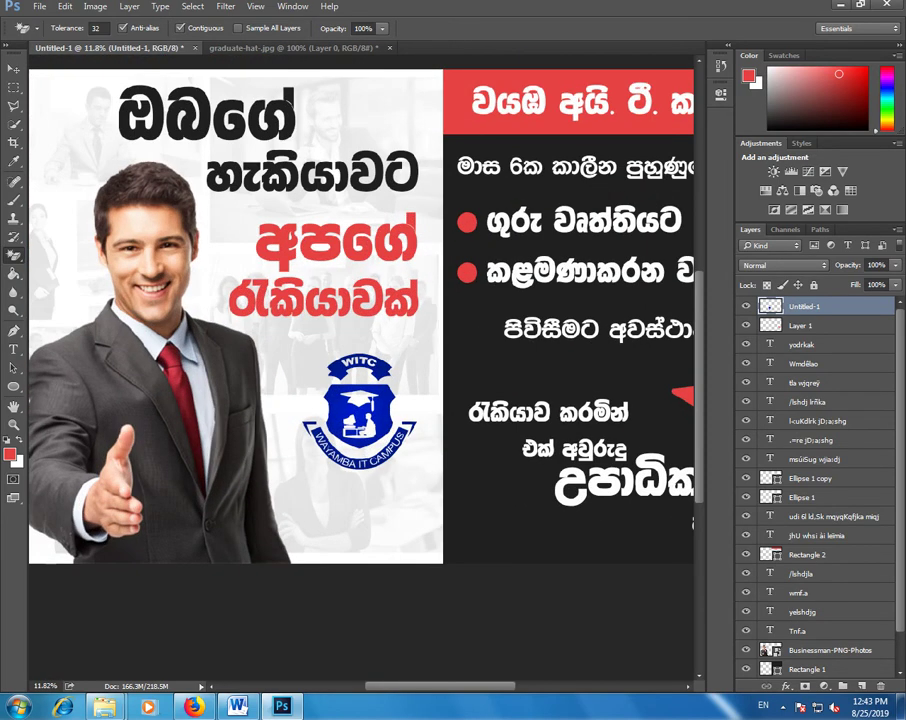
Step: Give the WITC logo layer a #1f1f1f Color Overlay style
{"action": "double_click", "coordinate": [860, 306]}
{"action": "left_click", "coordinate": [258, 284]}
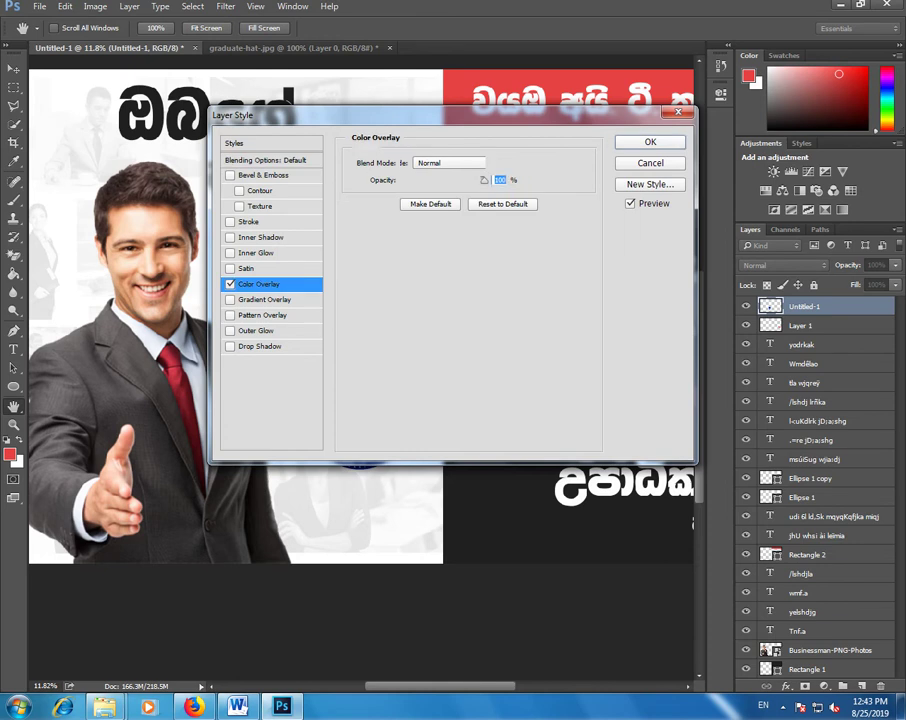
{"action": "left_click_drag", "start_coordinate": [300, 115], "coordinate": [600, 105]}
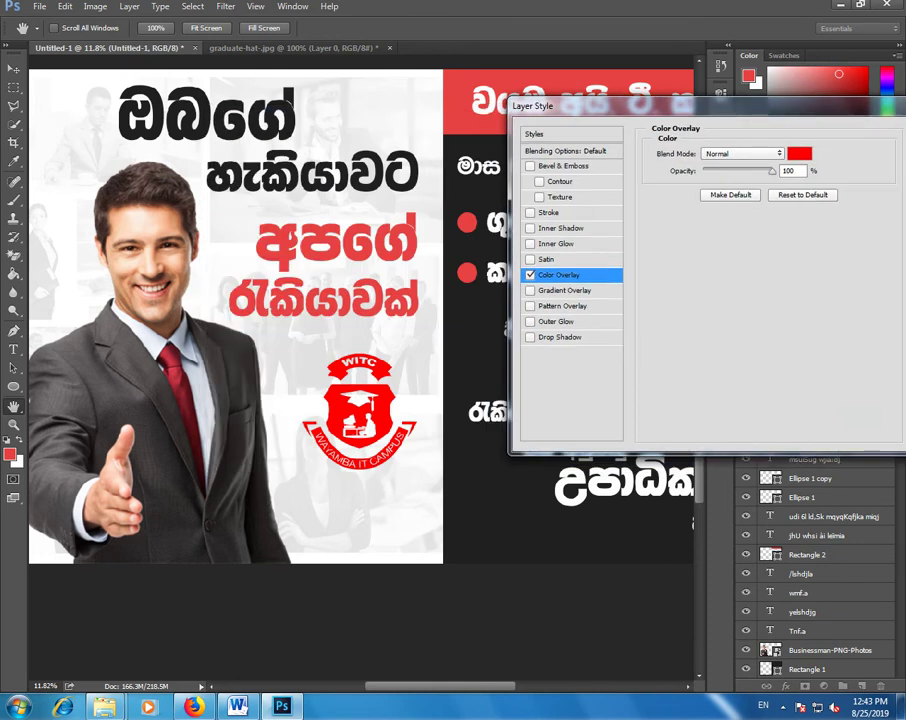
{"action": "left_click", "coordinate": [799, 153]}
{"action": "type", "text": "1f1f1f"}
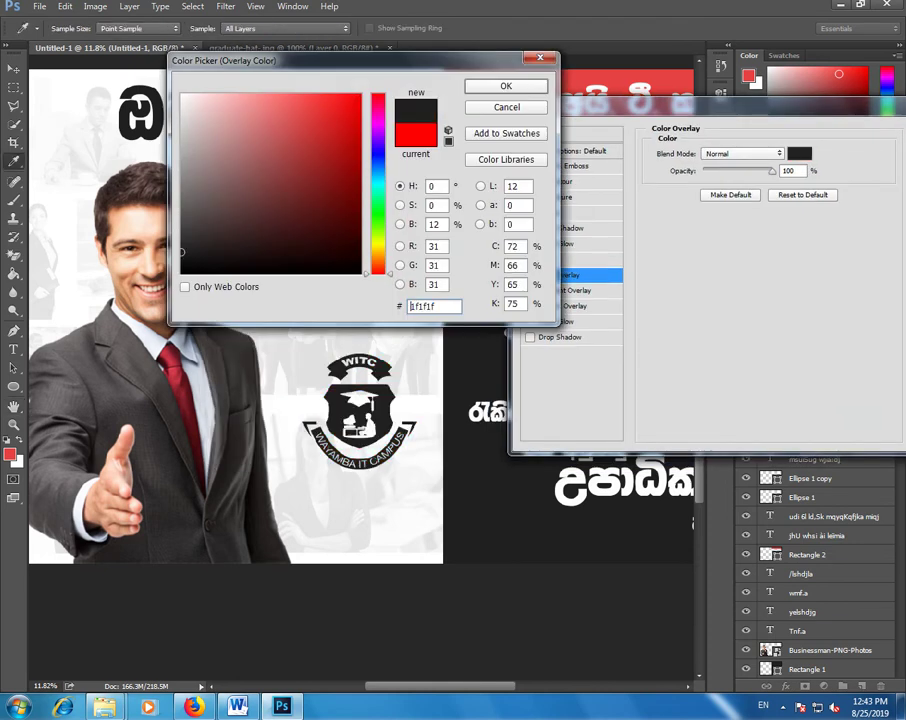
{"action": "key", "text": "Return"}
{"action": "left_click_drag", "start_coordinate": [600, 105], "coordinate": [372, 95]}
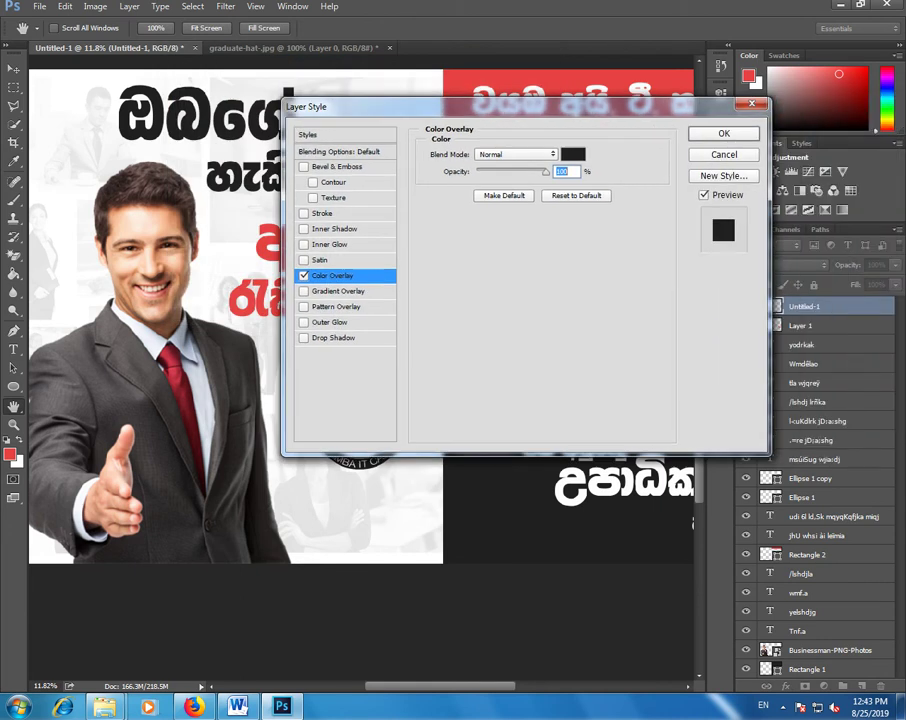
{"action": "key", "text": "Return"}
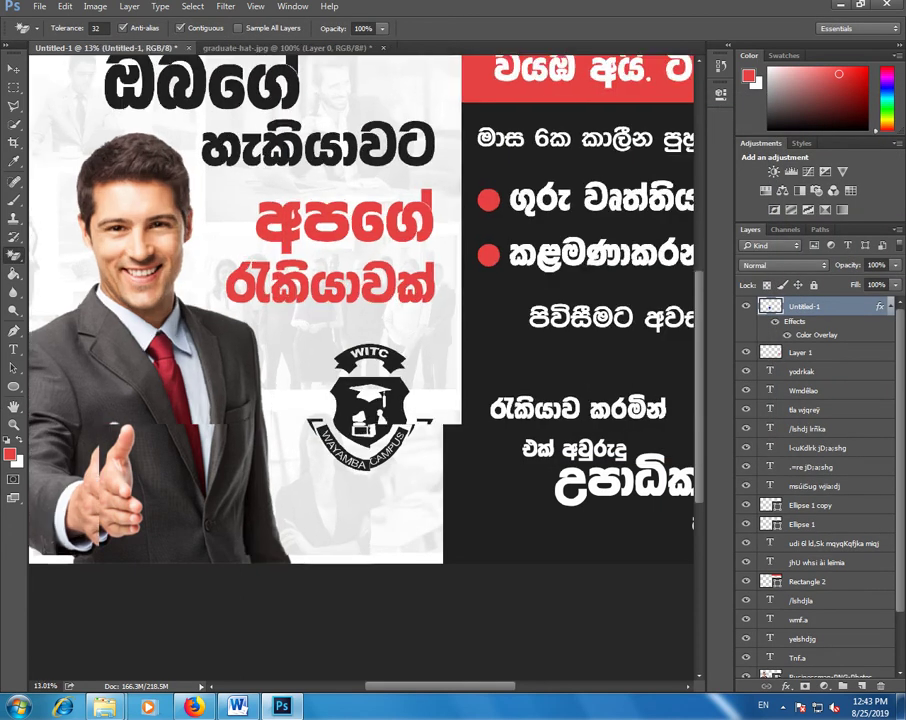
{"action": "scroll", "coordinate": [255, 451], "scroll_direction": "up", "scroll_amount": 2}
Step: Rasterize the logo's layer style and draw a white-filled circle over the logo
{"action": "right_click", "coordinate": [828, 306]}
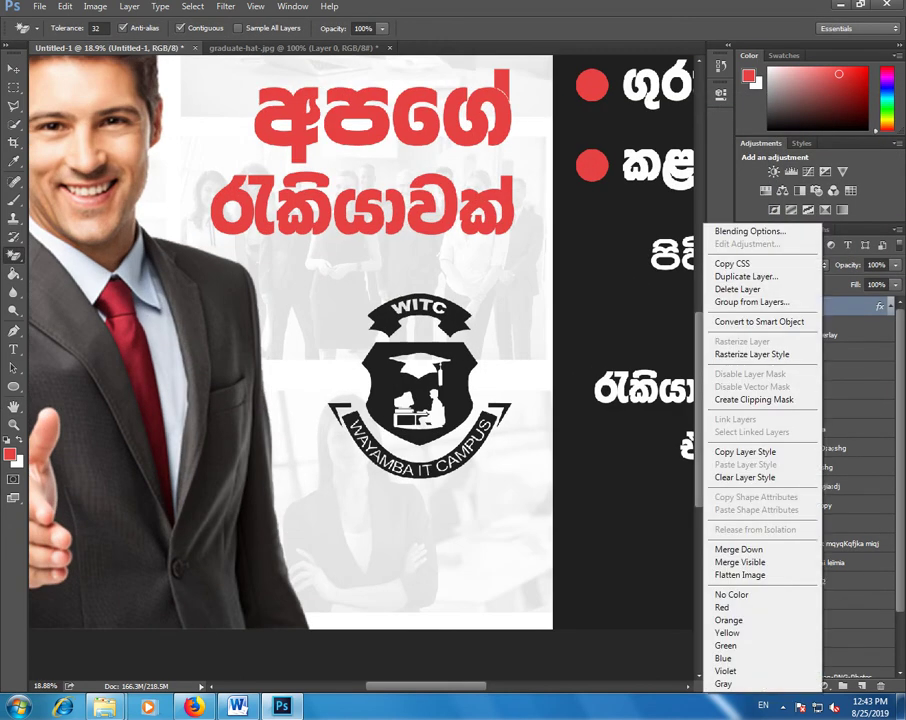
{"action": "left_click", "coordinate": [760, 354]}
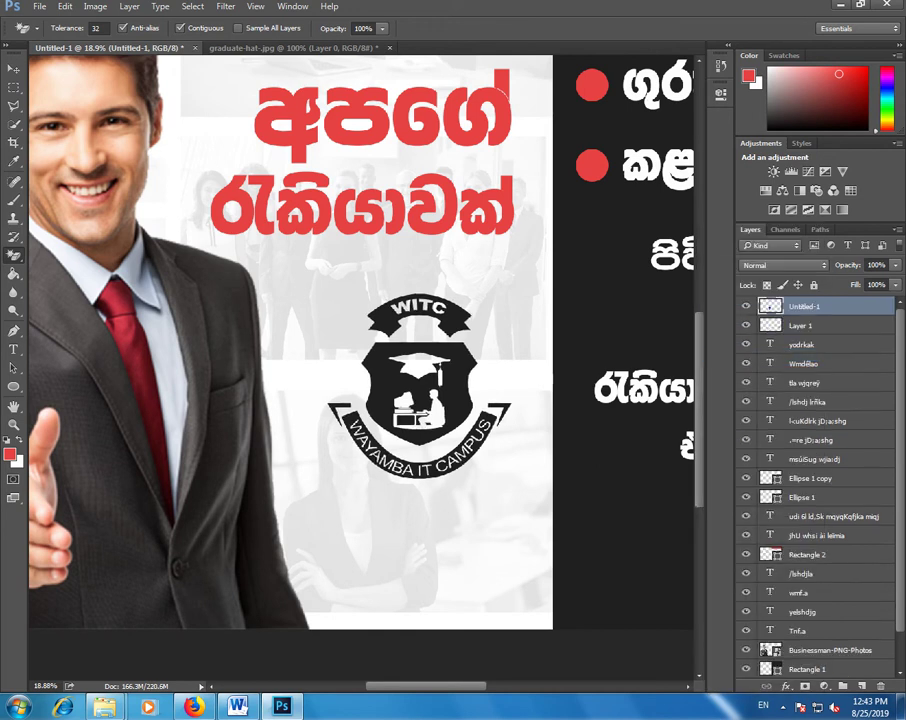
{"action": "left_click", "coordinate": [13, 386]}
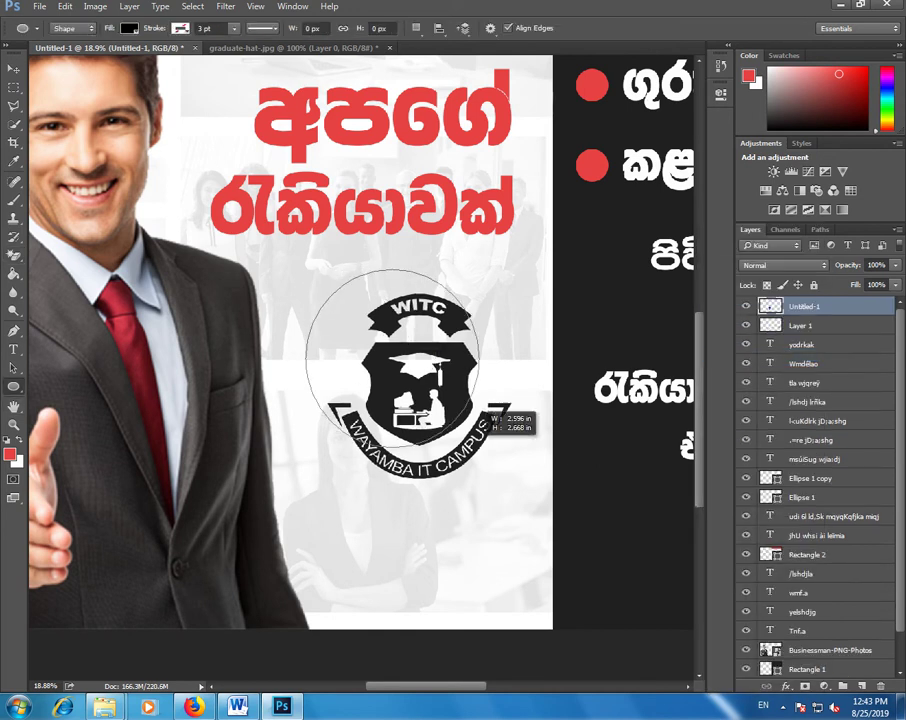
{"action": "left_click_drag", "start_coordinate": [306, 270], "coordinate": [532, 492]}
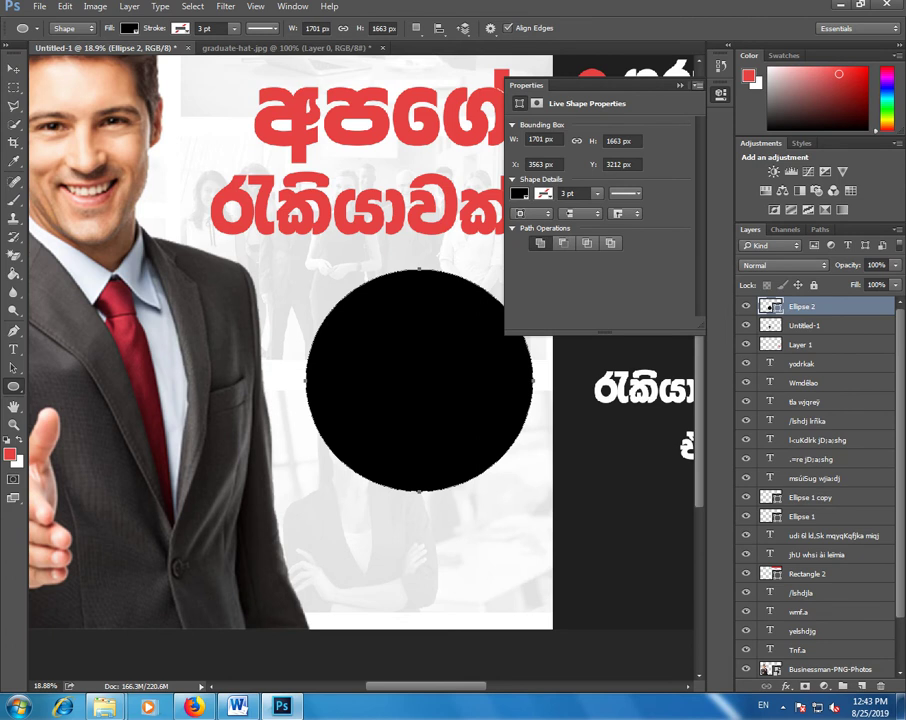
{"action": "left_click", "coordinate": [481, 60]}
{"action": "left_click", "coordinate": [544, 193]}
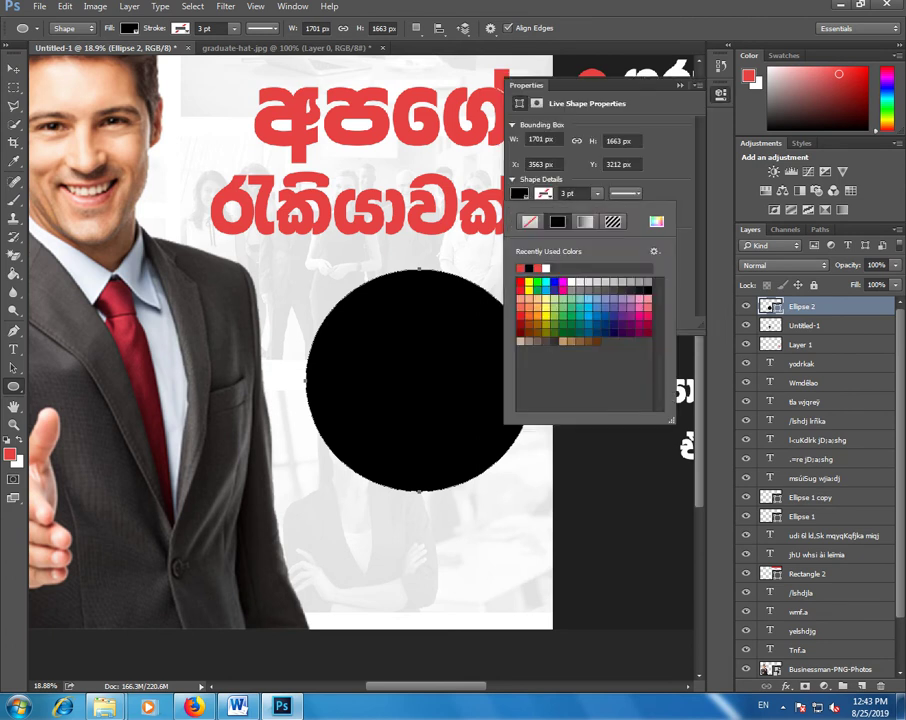
{"action": "left_click", "coordinate": [546, 268]}
{"action": "left_click", "coordinate": [656, 221]}
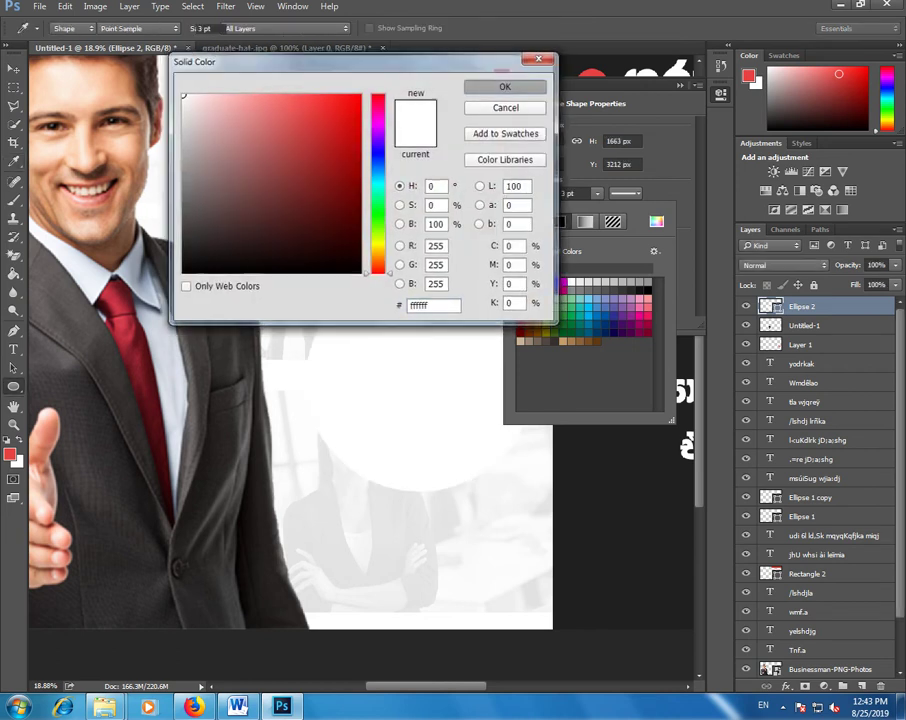
{"action": "key", "text": "Return"}
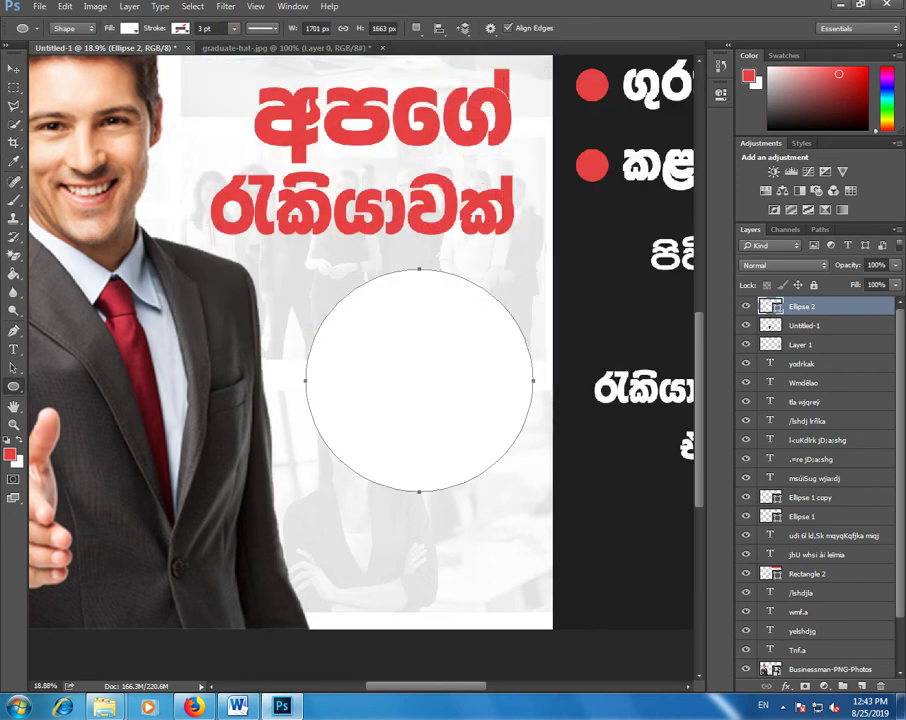
Step: Move the circle below the logo, merge them into one layer, and rasterize it
{"action": "left_click_drag", "start_coordinate": [800, 306], "coordinate": [800, 335]}
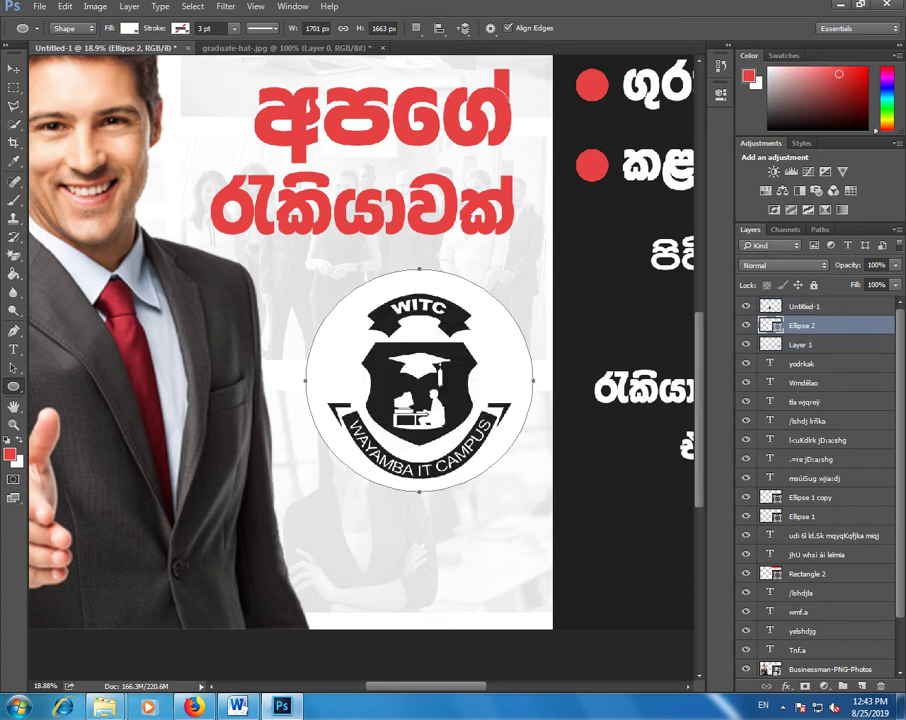
{"action": "left_click", "coordinate": [803, 306], "text": "shift"}
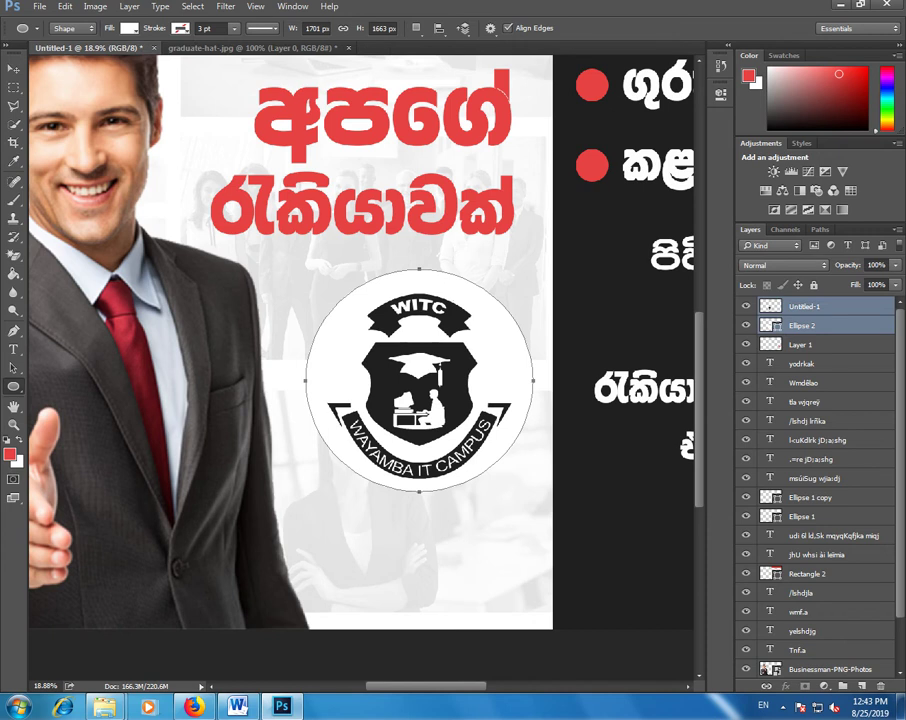
{"action": "right_click", "coordinate": [800, 325]}
{"action": "key", "text": "Escape"}
{"action": "key", "text": "ctrl+e"}
{"action": "right_click", "coordinate": [800, 306]}
{"action": "left_click", "coordinate": [705, 374]}
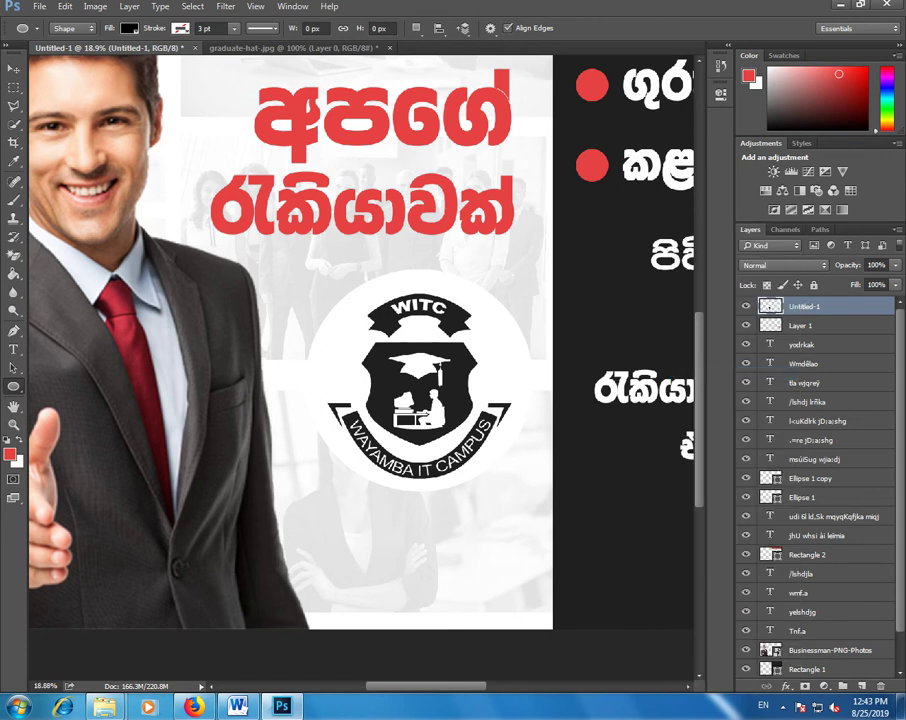
Step: Magic-erase the white circle and nudge the WITC logo up and left
{"action": "left_click", "coordinate": [13, 256]}
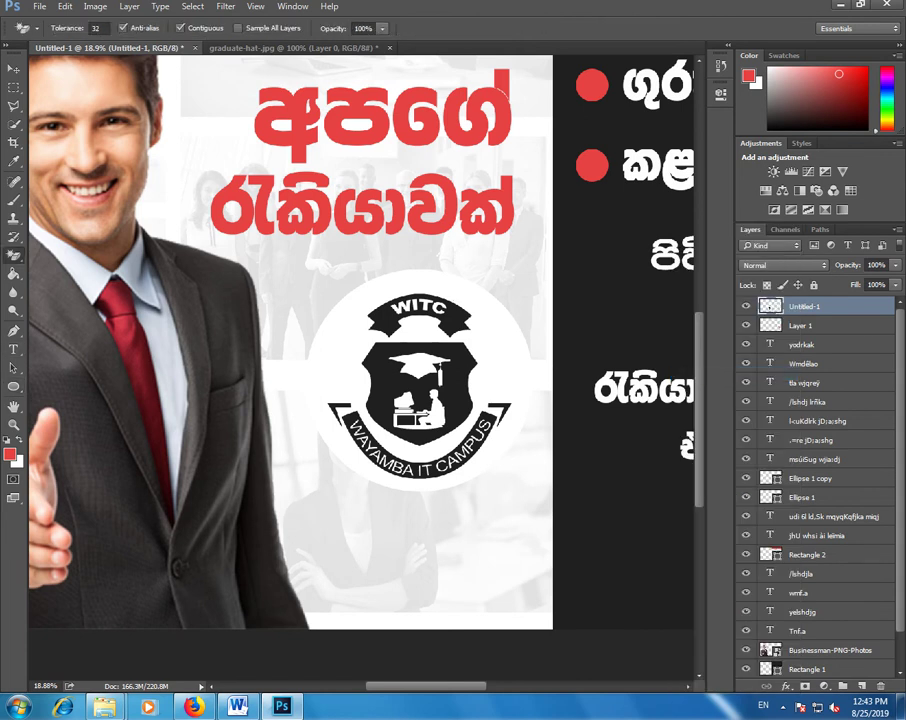
{"action": "left_click", "coordinate": [340, 310]}
{"action": "scroll", "coordinate": [442, 450], "scroll_direction": "up", "scroll_amount": 2}
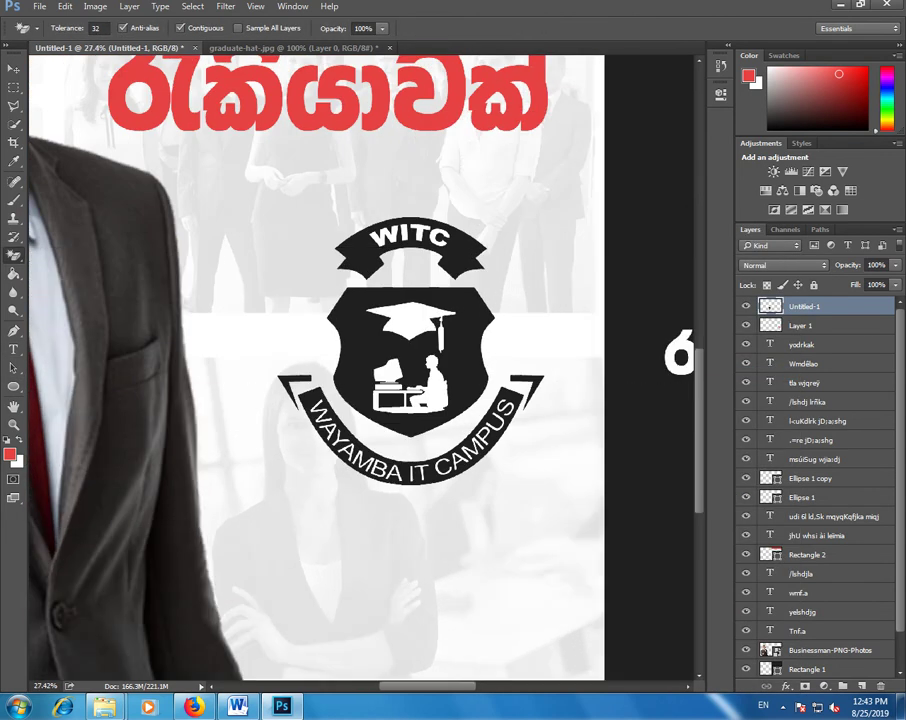
{"action": "scroll", "coordinate": [442, 450], "scroll_direction": "down", "scroll_amount": 3}
{"action": "scroll", "coordinate": [442, 450], "scroll_direction": "down", "scroll_amount": 1}
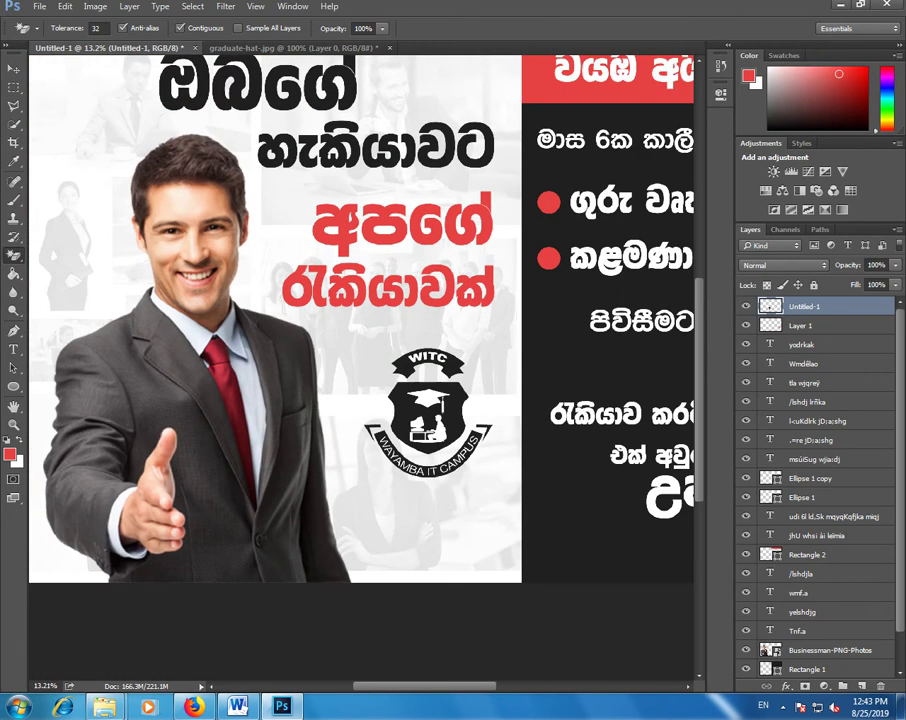
{"action": "scroll", "coordinate": [442, 450], "scroll_direction": "down", "scroll_amount": 1}
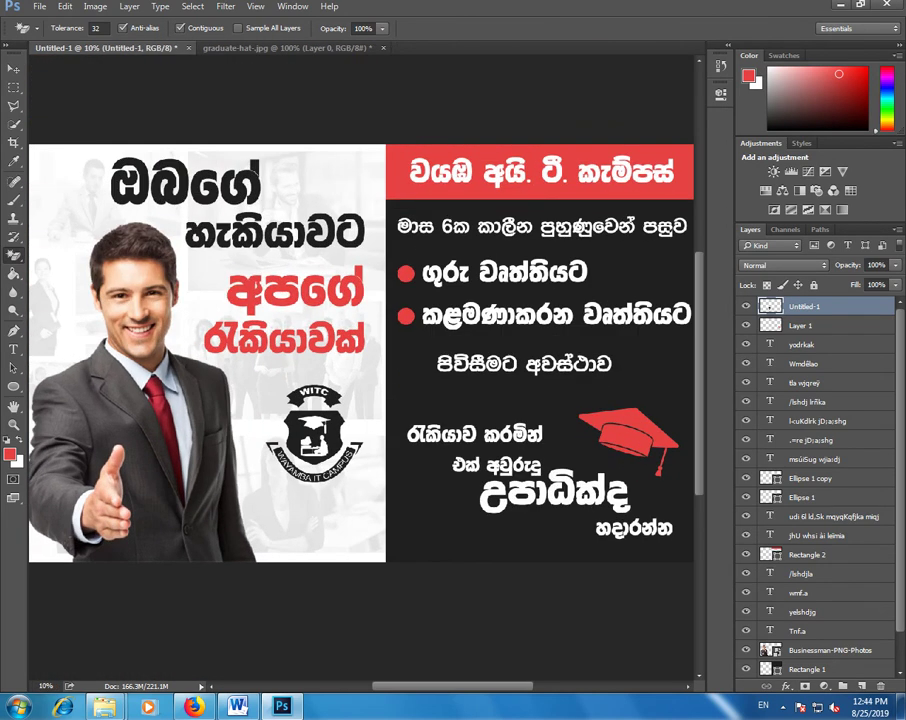
{"action": "key", "text": "v"}
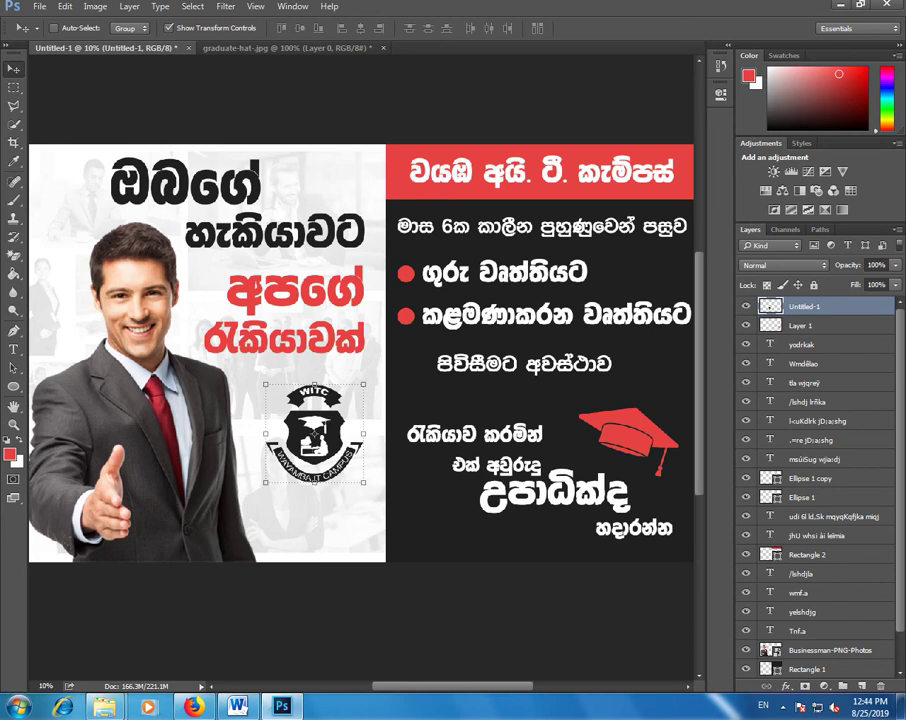
{"action": "left_click_drag", "start_coordinate": [324, 422], "coordinate": [312, 416]}
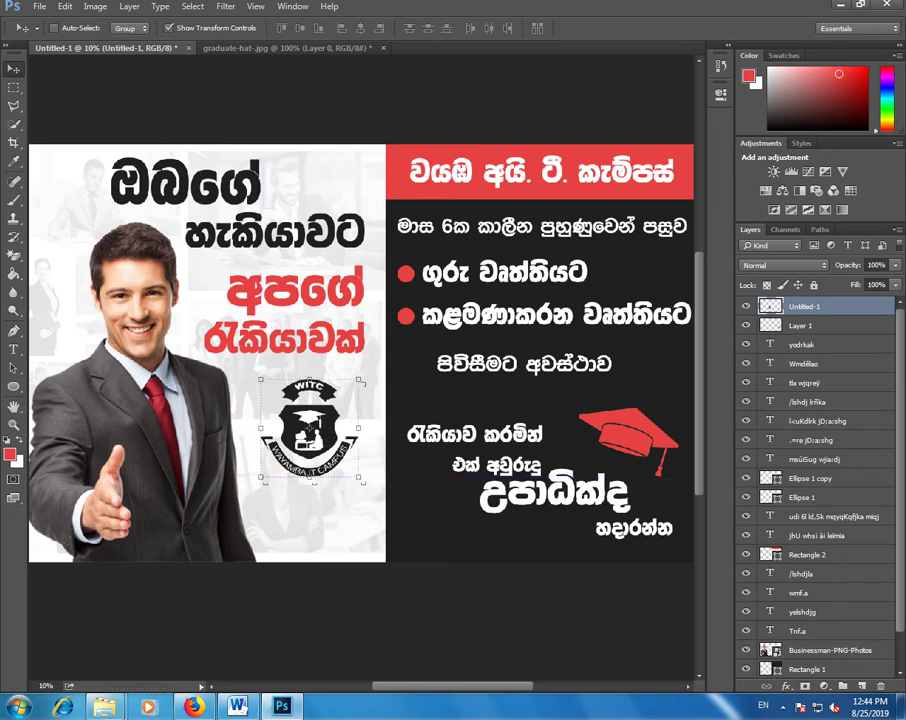
Step: Type the 'Wayamba IT Campus' caption below the logo in Arial Bold
{"action": "key", "text": "t"}
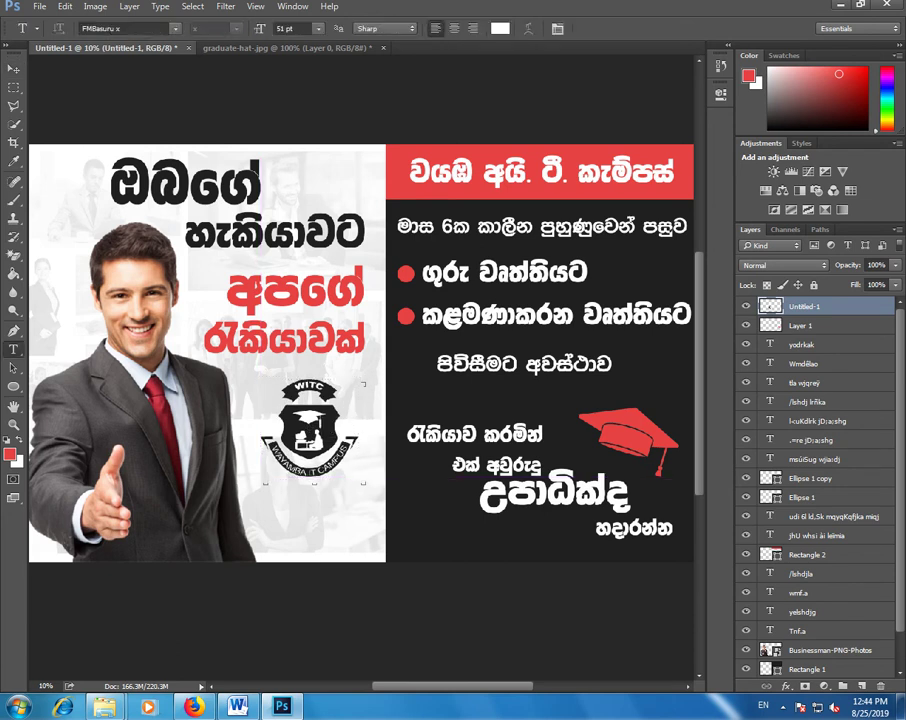
{"action": "left_click", "coordinate": [275, 516]}
{"action": "type", "text": "YslaIm"}
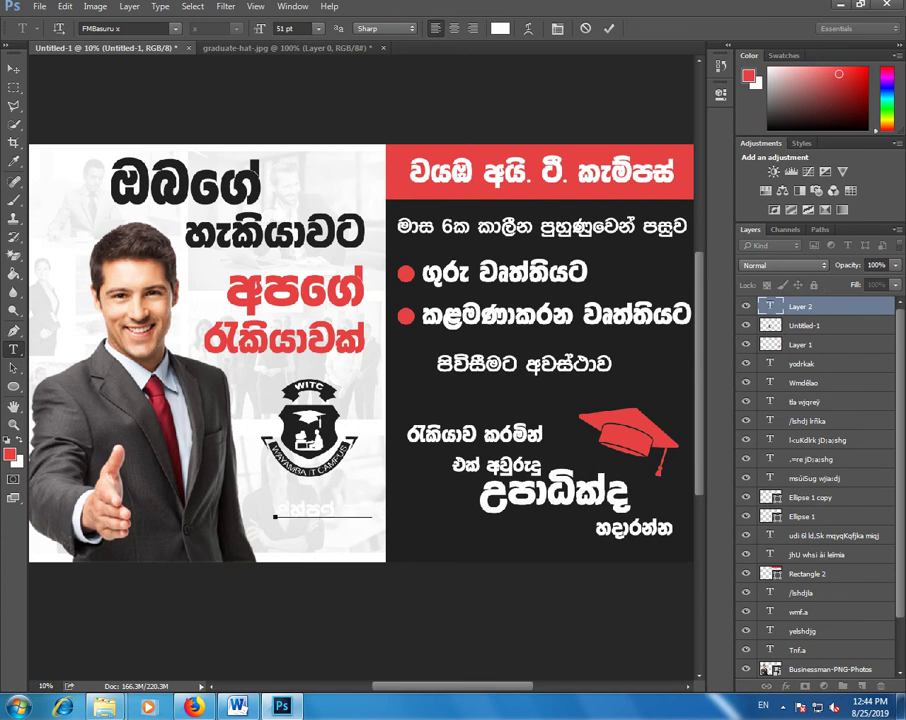
{"action": "type", "text": "    ca"}
{"action": "type", "text": "ijs"}
{"action": "key", "text": "ctrl+a"}
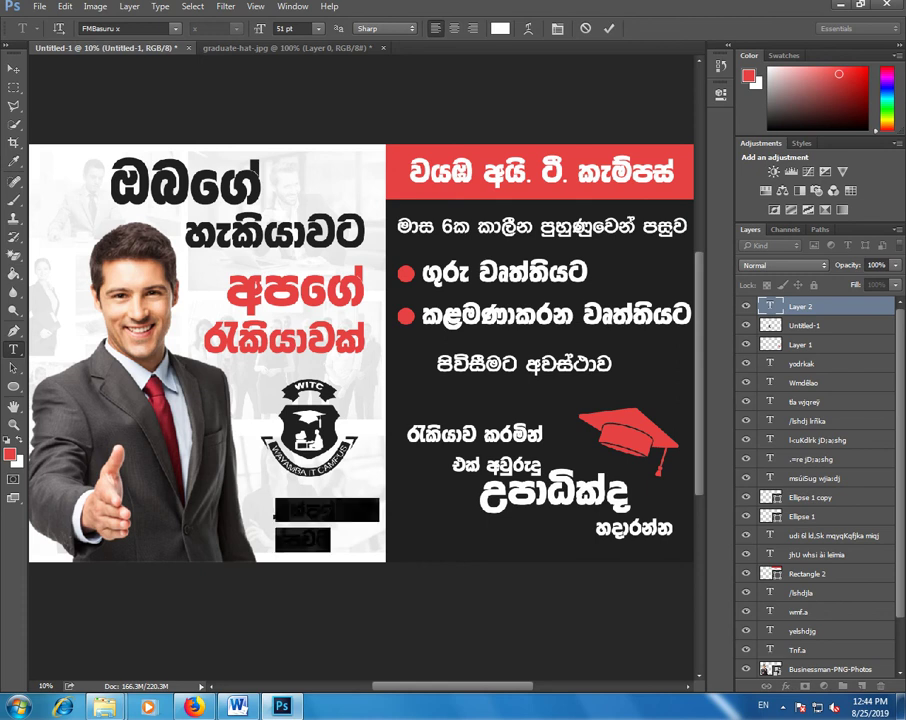
{"action": "left_click", "coordinate": [120, 28]}
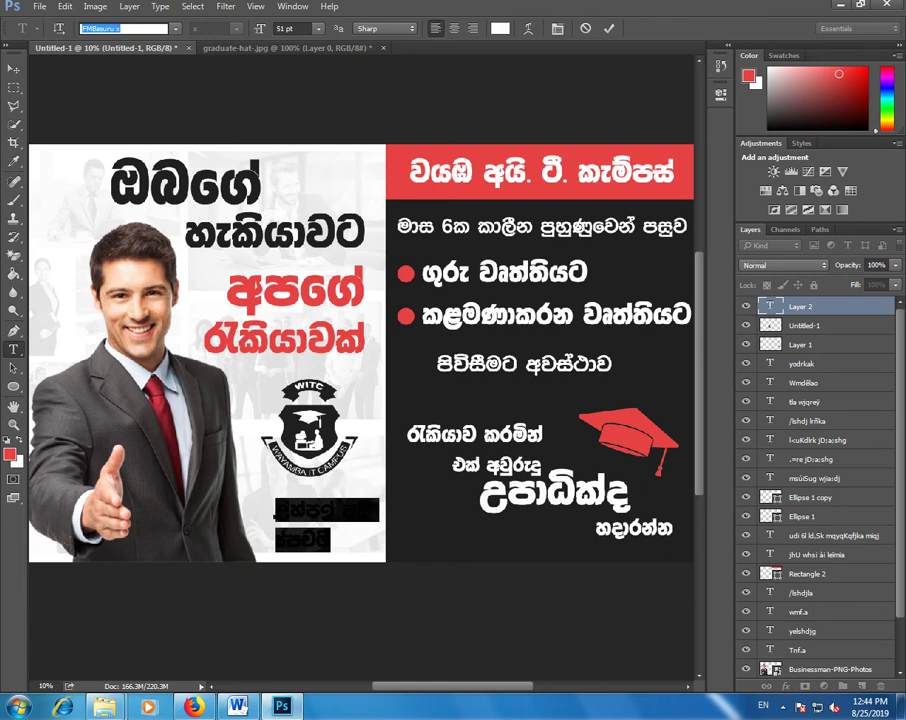
{"action": "type", "text": "arial"}
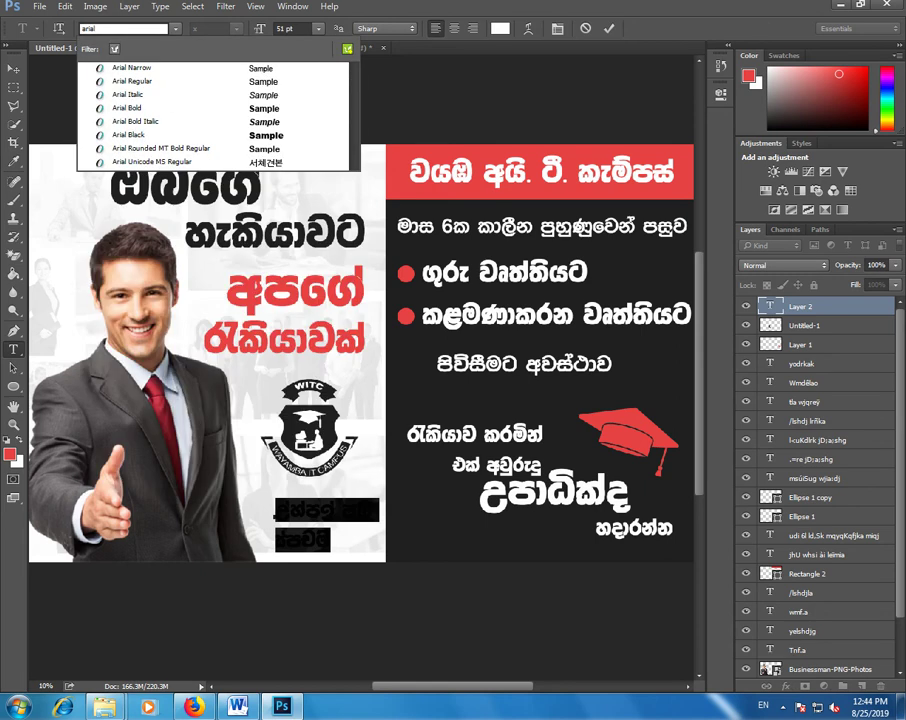
{"action": "key", "text": "Down"}
{"action": "key", "text": "Down"}
{"action": "key", "text": "Down"}
{"action": "key", "text": "Return"}
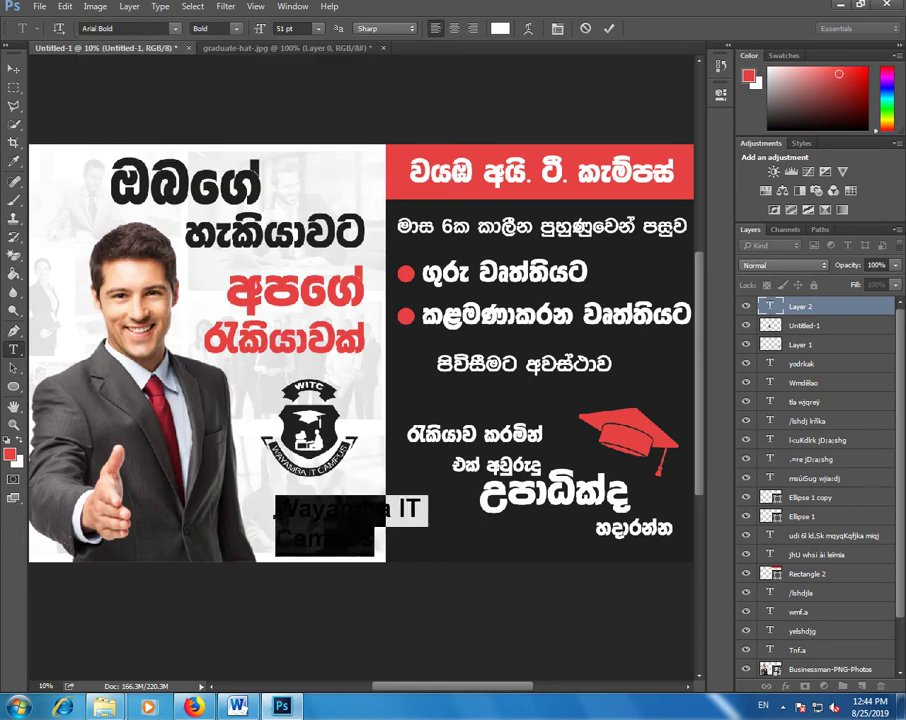
Step: Colour the caption dark grey #1f1f1f and commit the text
{"action": "left_click", "coordinate": [323, 502]}
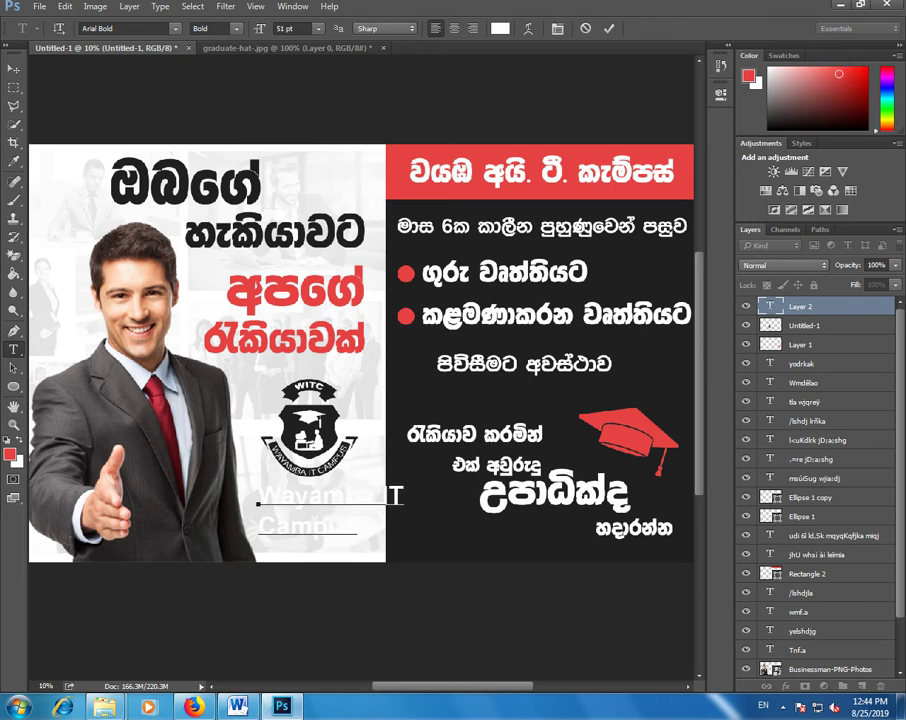
{"action": "key", "text": "ctrl+a"}
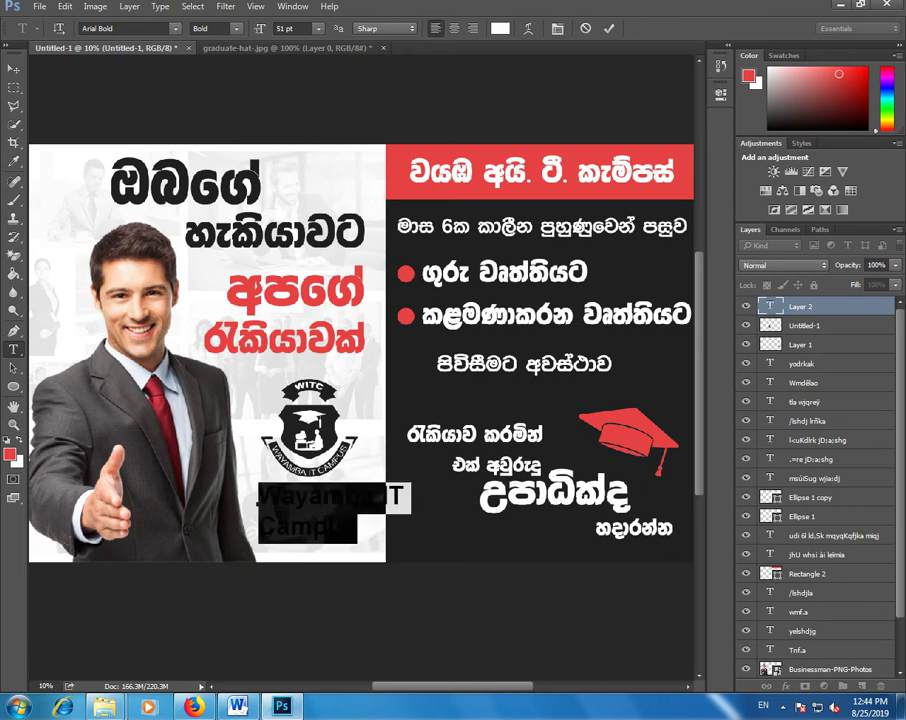
{"action": "left_click", "coordinate": [500, 28]}
{"action": "type", "text": "1f1f1f"}
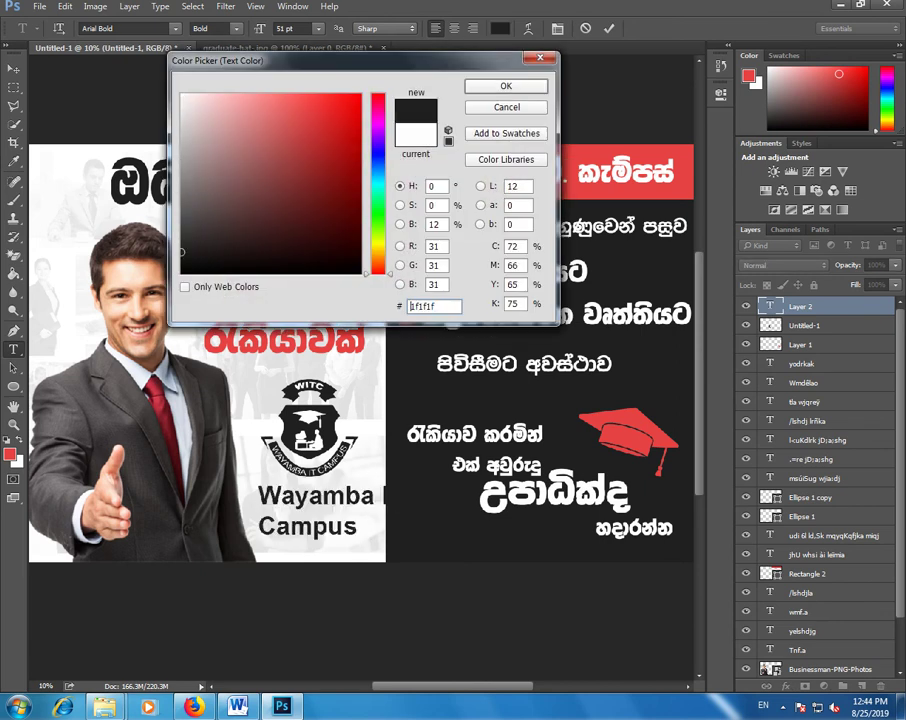
{"action": "key", "text": "Return"}
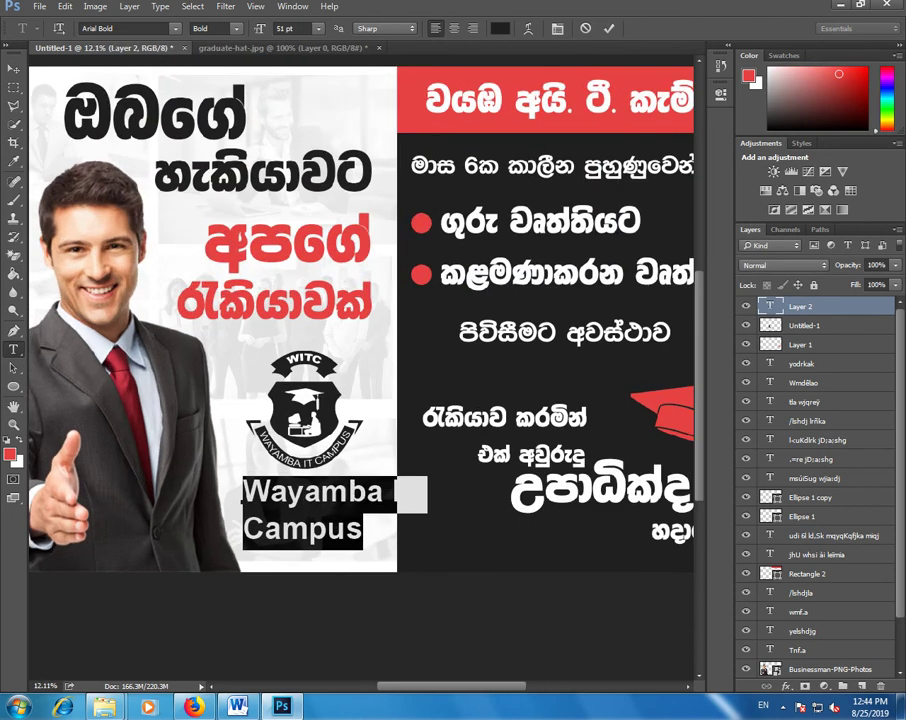
{"action": "scroll", "coordinate": [316, 527], "scroll_direction": "up", "scroll_amount": 2}
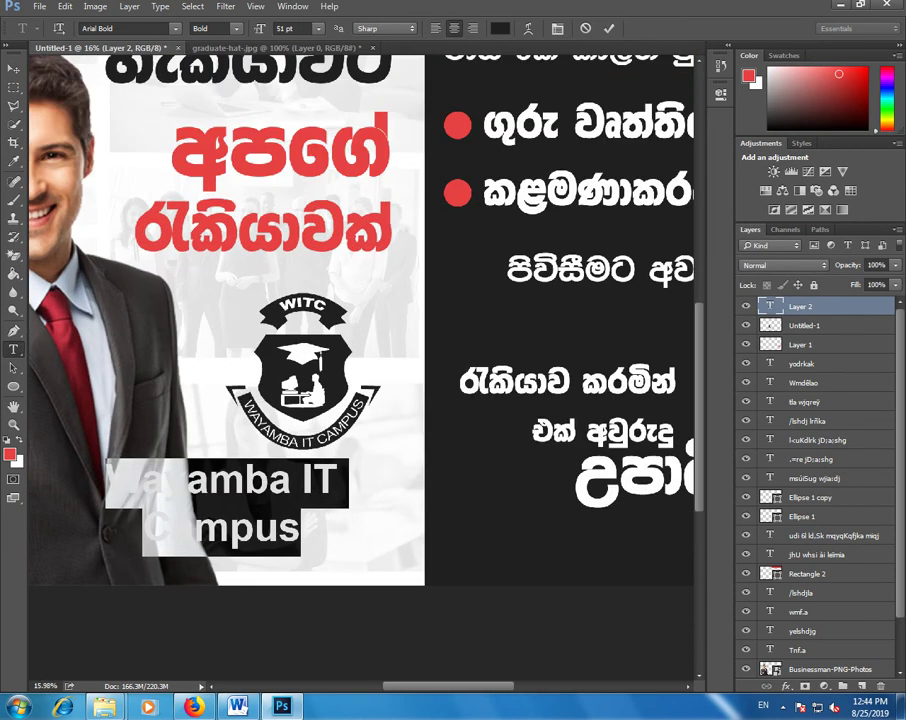
{"action": "key", "text": "ctrl+Return"}
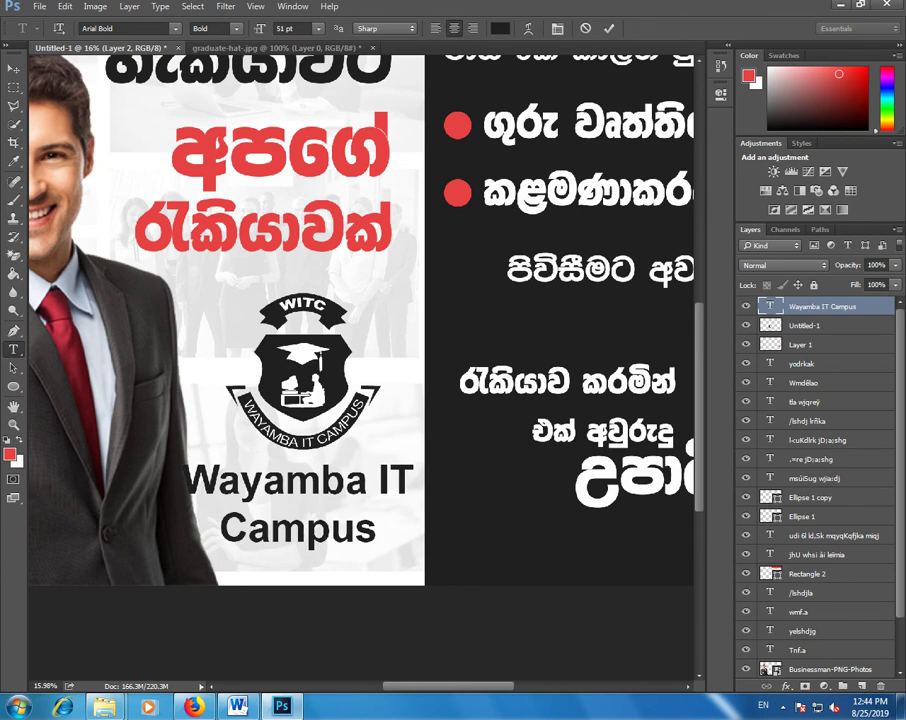
Step: Shrink the caption to about 79% and move it up closer to the logo
{"action": "key", "text": "v"}
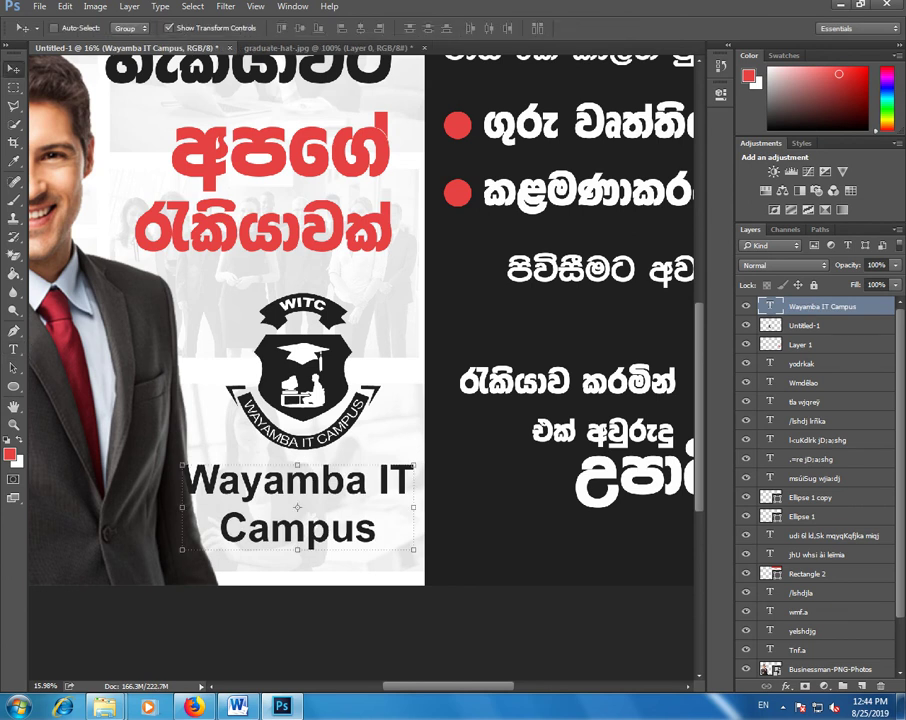
{"action": "left_click_drag", "start_coordinate": [181, 465], "coordinate": [230, 470]}
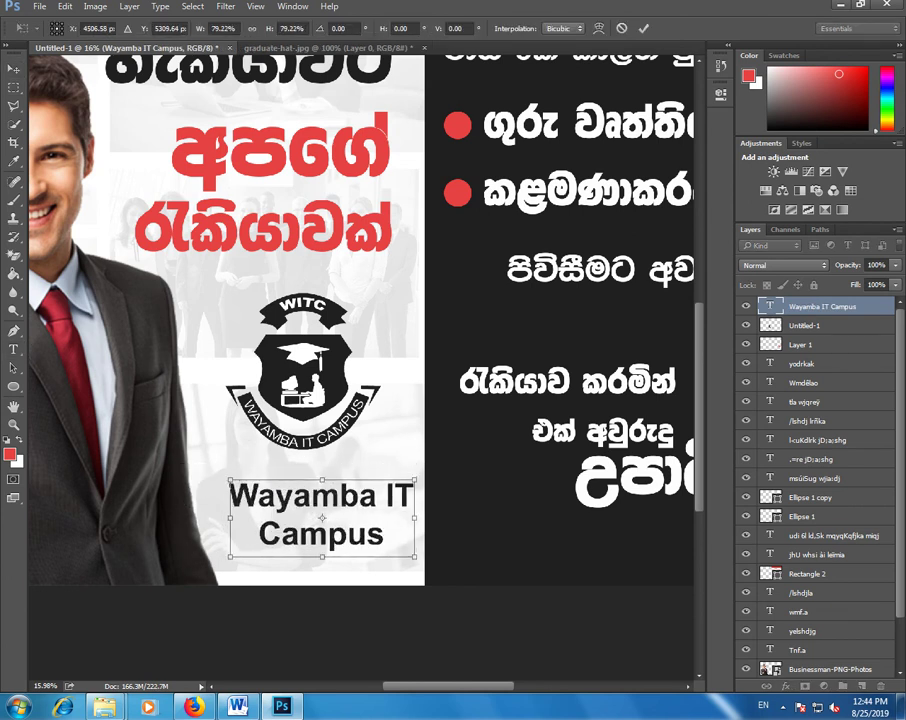
{"action": "key", "text": "Return"}
{"action": "left_click_drag", "start_coordinate": [308, 488], "coordinate": [290, 463]}
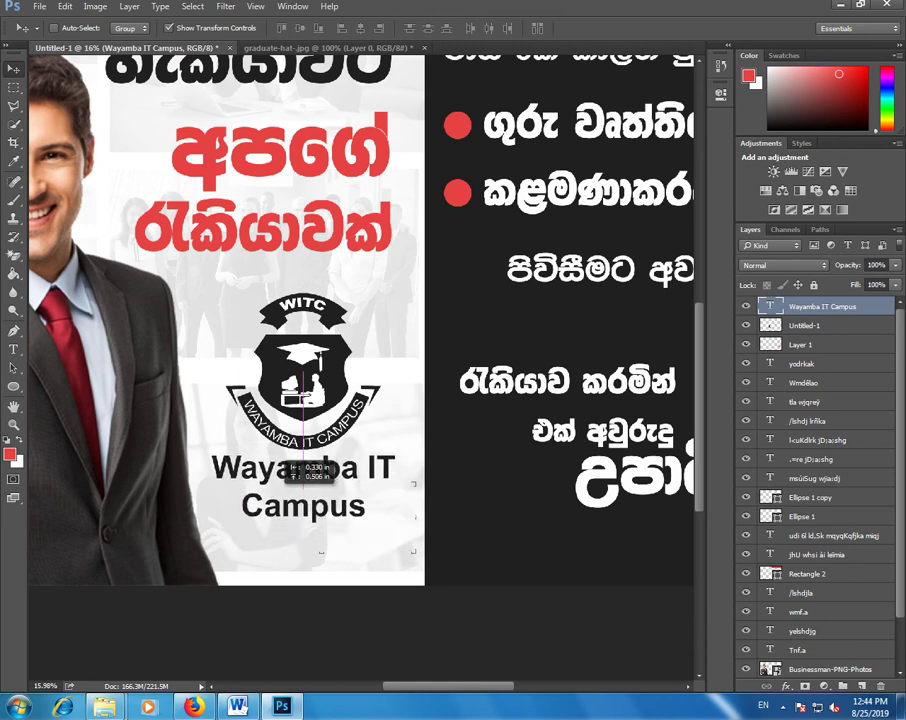
Step: Rescale the caption alone to about 85% and fit the banner in the window
{"action": "left_click", "coordinate": [805, 325], "text": "ctrl"}
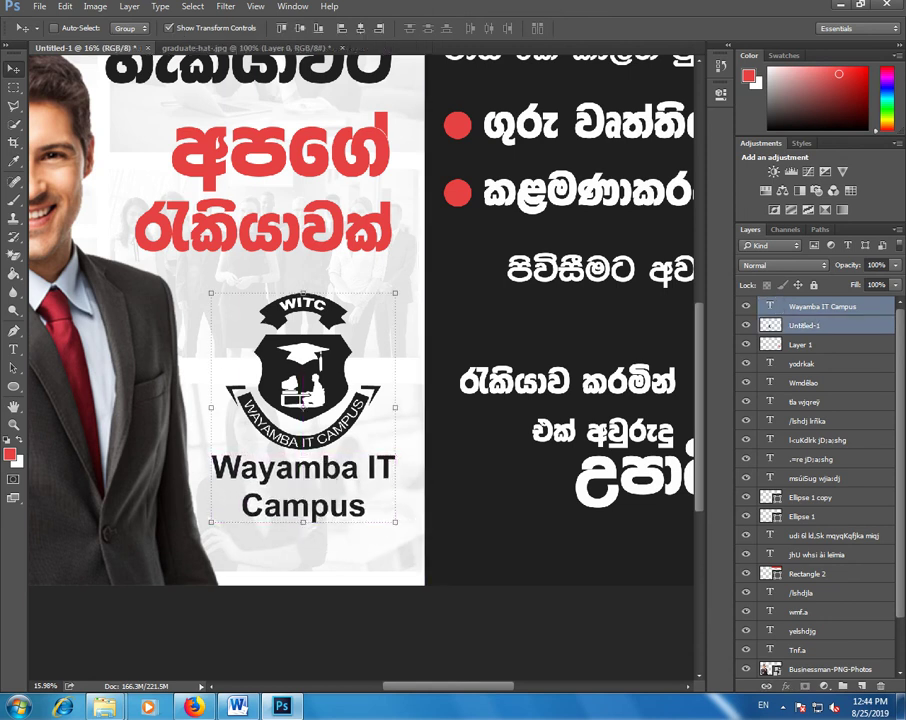
{"action": "left_click", "coordinate": [820, 306]}
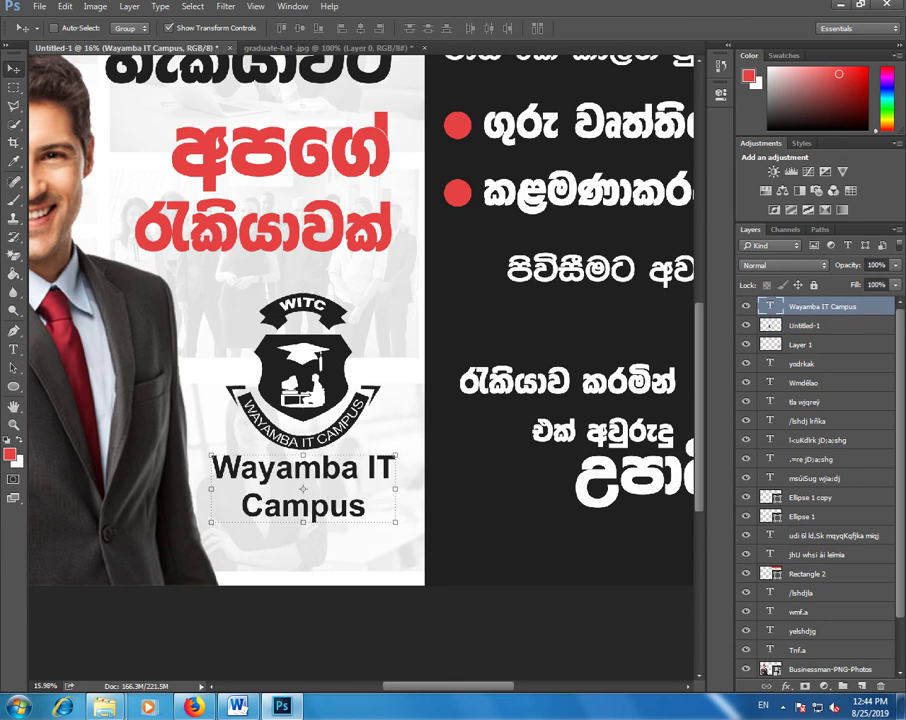
{"action": "left_click_drag", "start_coordinate": [211, 456], "coordinate": [222, 457]}
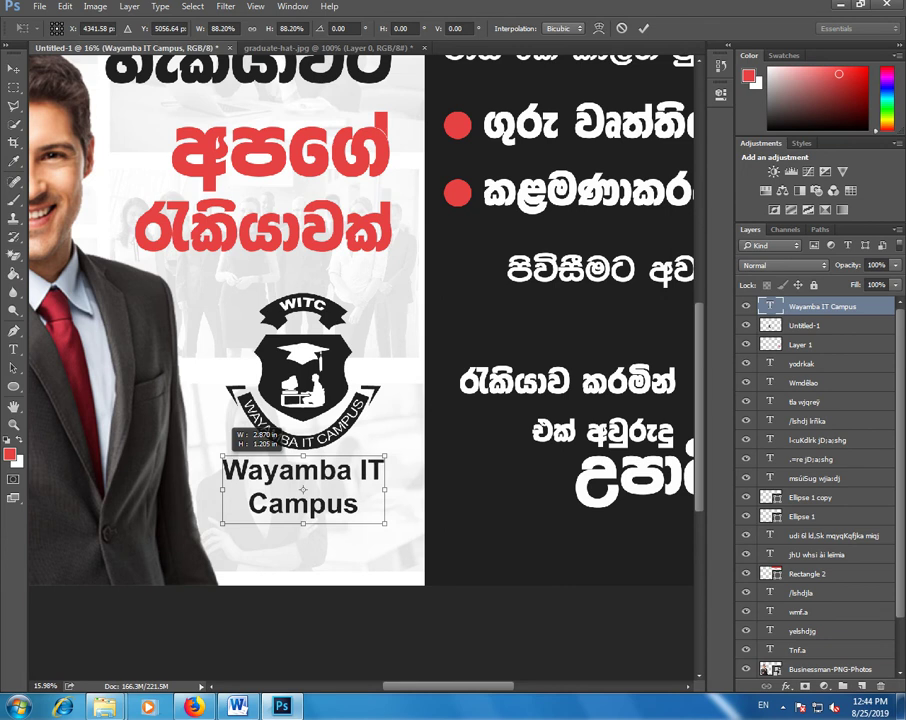
{"action": "left_click_drag", "start_coordinate": [222, 457], "coordinate": [226, 459]}
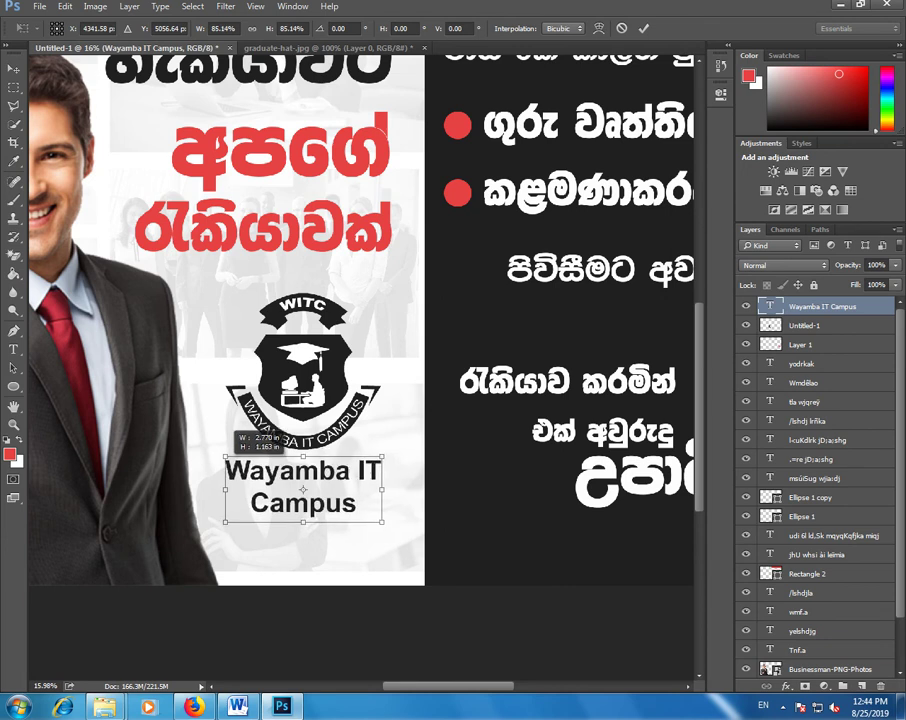
{"action": "key", "text": "Return"}
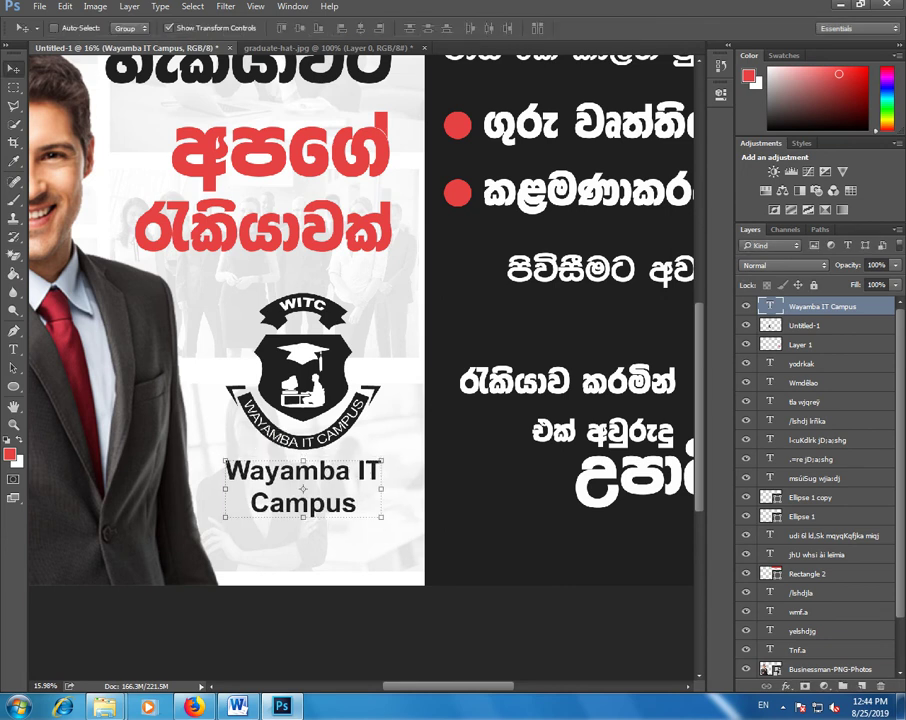
{"action": "left_click", "coordinate": [300, 360], "text": "ctrl+shift"}
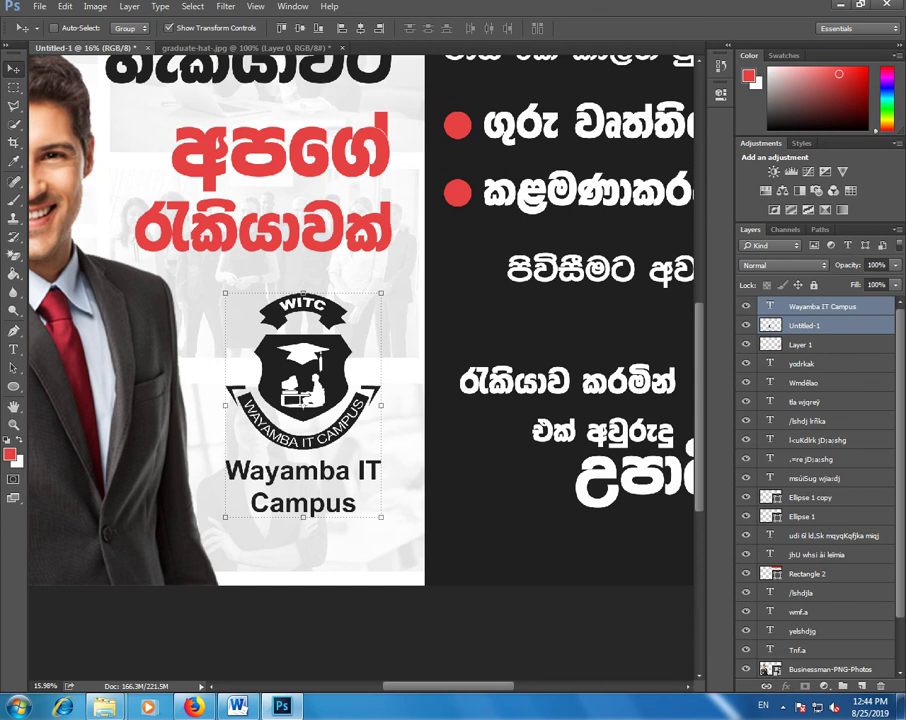
{"action": "left_click", "coordinate": [300, 360], "text": "ctrl+shift"}
{"action": "key", "text": "ctrl+0"}
{"action": "scroll", "coordinate": [360, 367], "scroll_direction": "down", "scroll_amount": 3}
Step: Begin a Save As in Downloads > Images with JPEG as the format
{"action": "scroll", "coordinate": [360, 367], "scroll_direction": "up", "scroll_amount": 2}
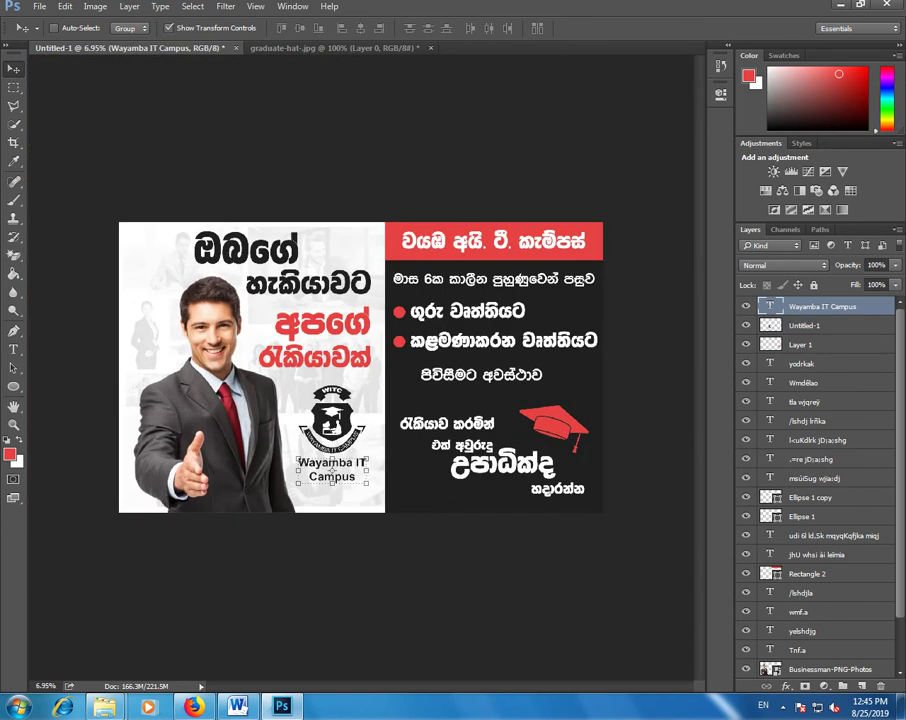
{"action": "scroll", "coordinate": [360, 367], "scroll_direction": "up", "scroll_amount": 1}
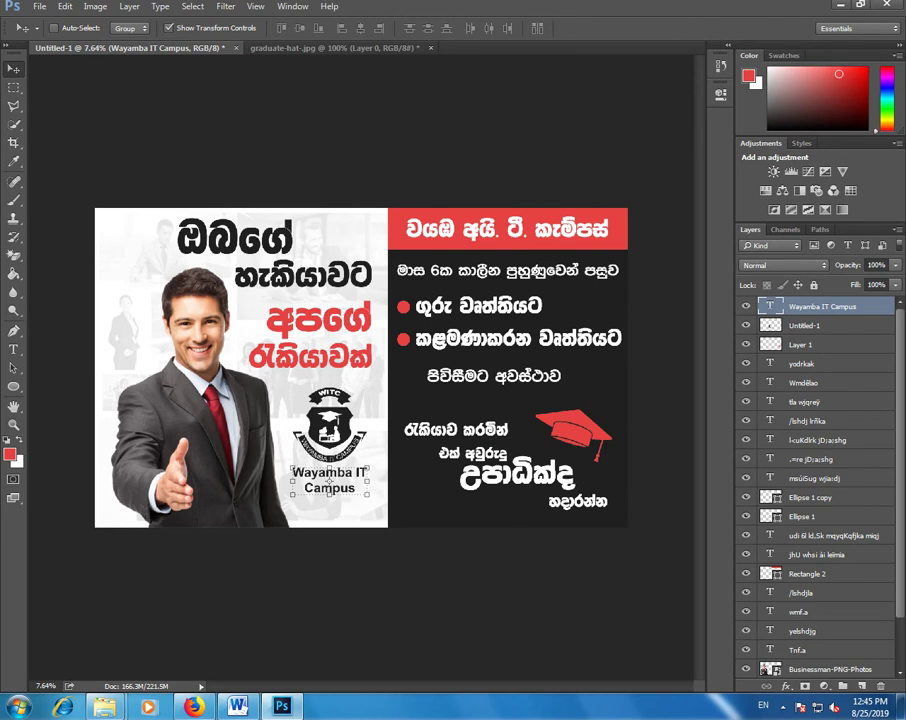
{"action": "scroll", "coordinate": [375, 378], "scroll_direction": "up", "scroll_amount": 1}
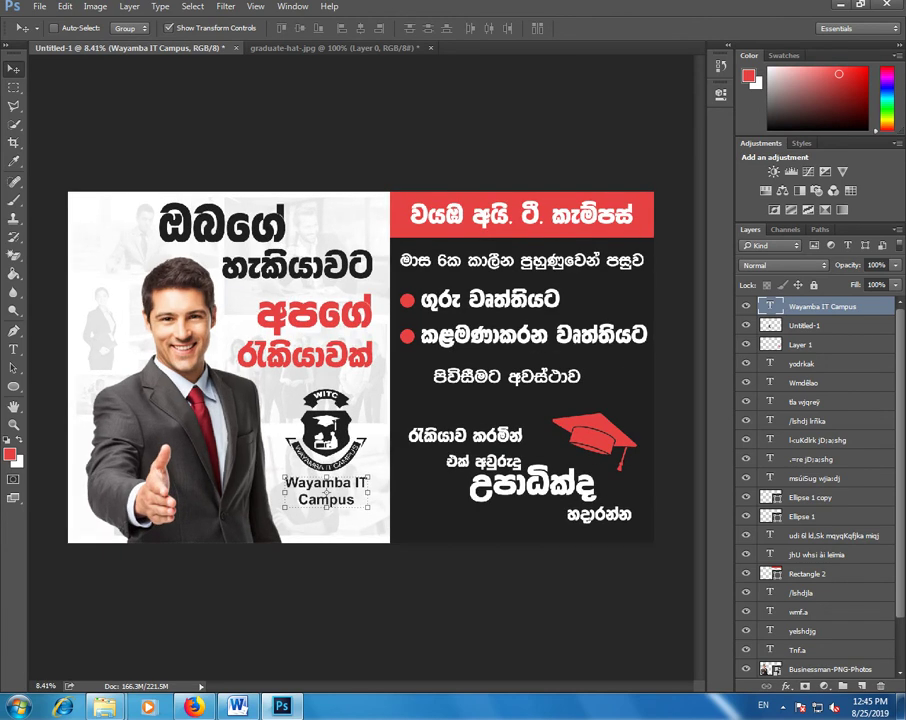
{"action": "left_click", "coordinate": [39, 6]}
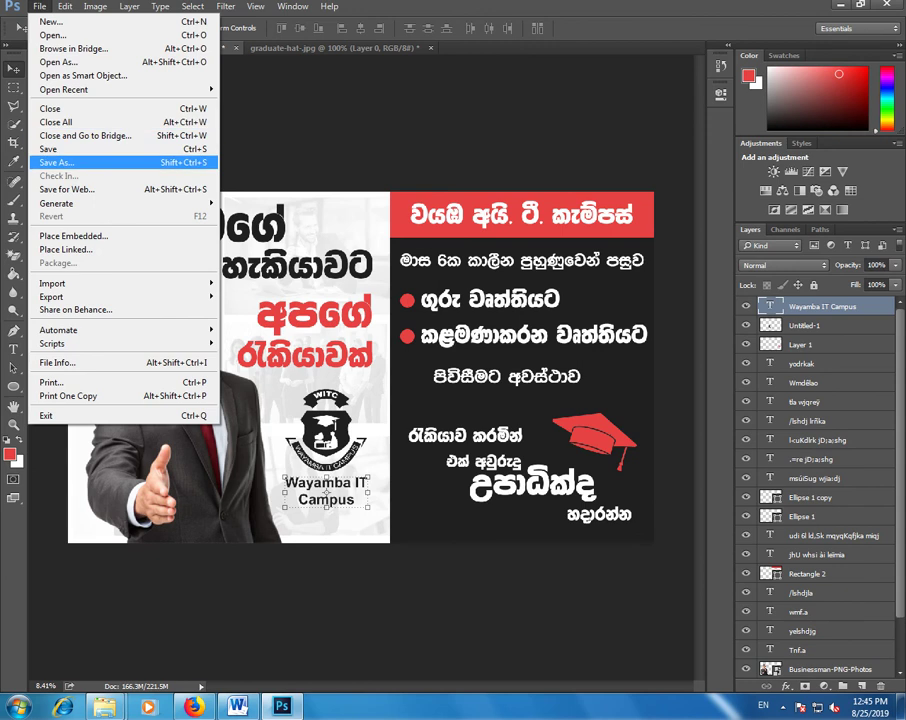
{"action": "left_click", "coordinate": [60, 162]}
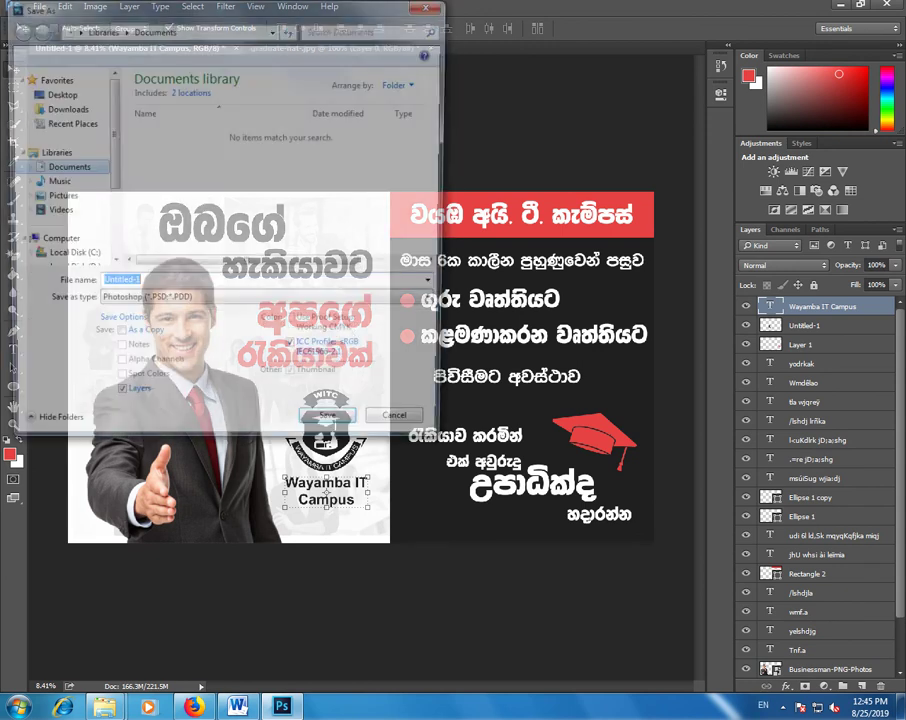
{"action": "left_click", "coordinate": [62, 107]}
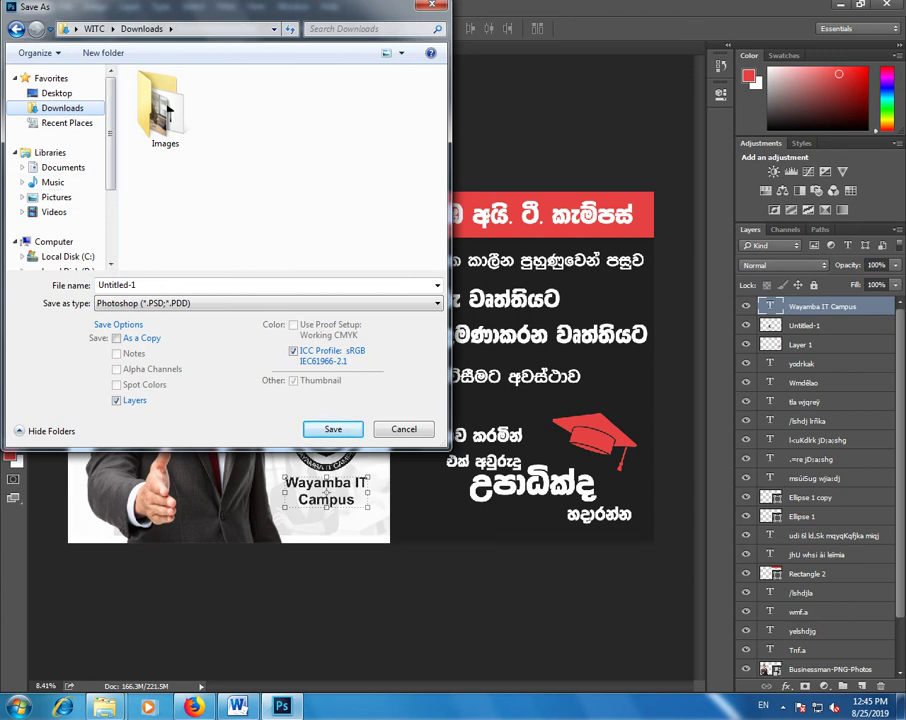
{"action": "left_click", "coordinate": [168, 107]}
{"action": "double_click", "coordinate": [168, 107]}
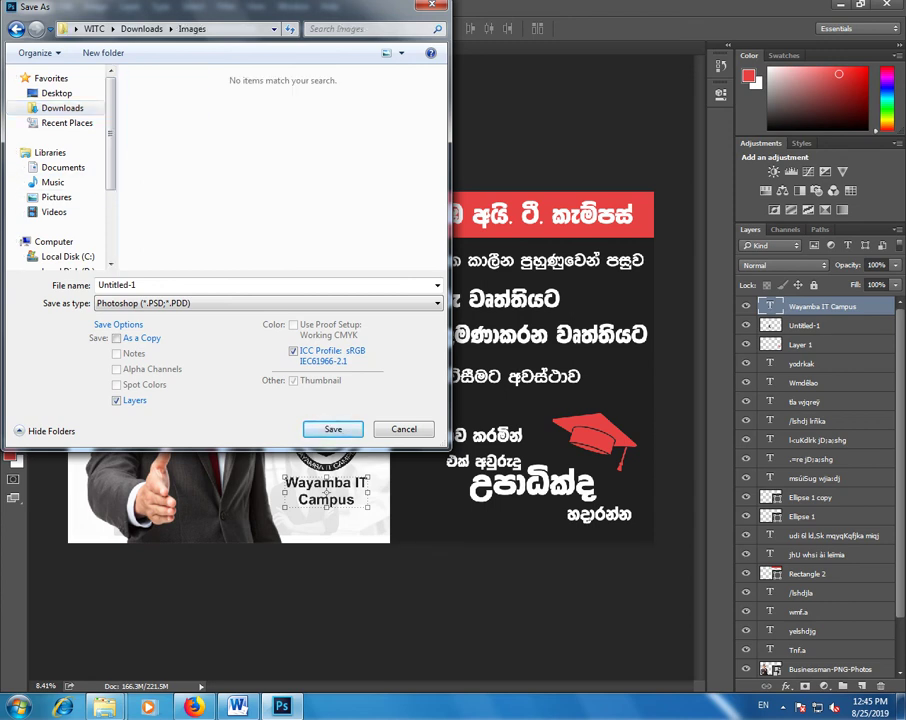
{"action": "left_click", "coordinate": [265, 303]}
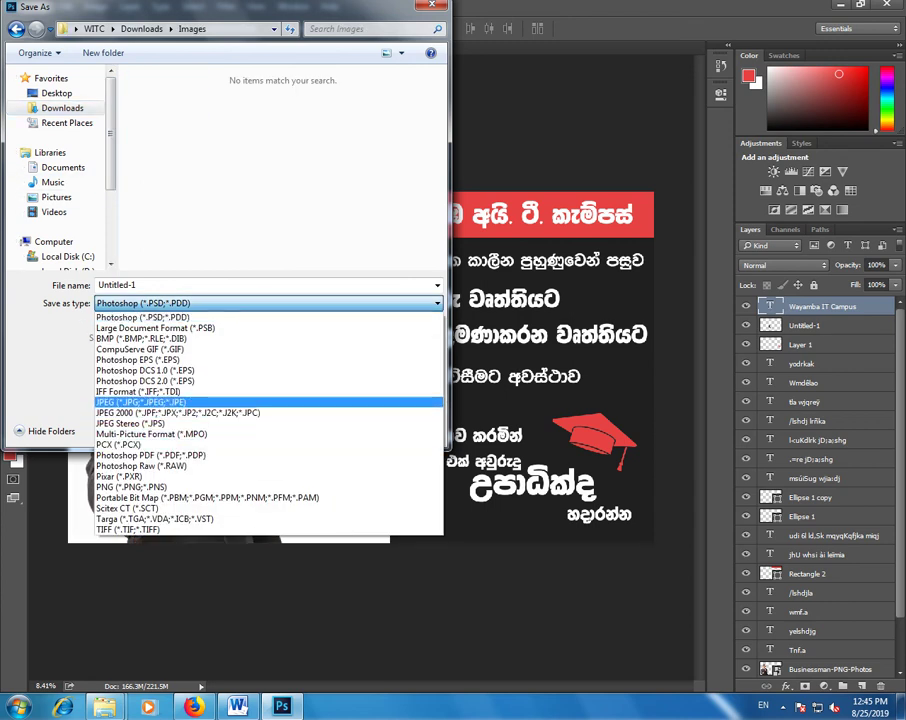
{"action": "left_click", "coordinate": [150, 401]}
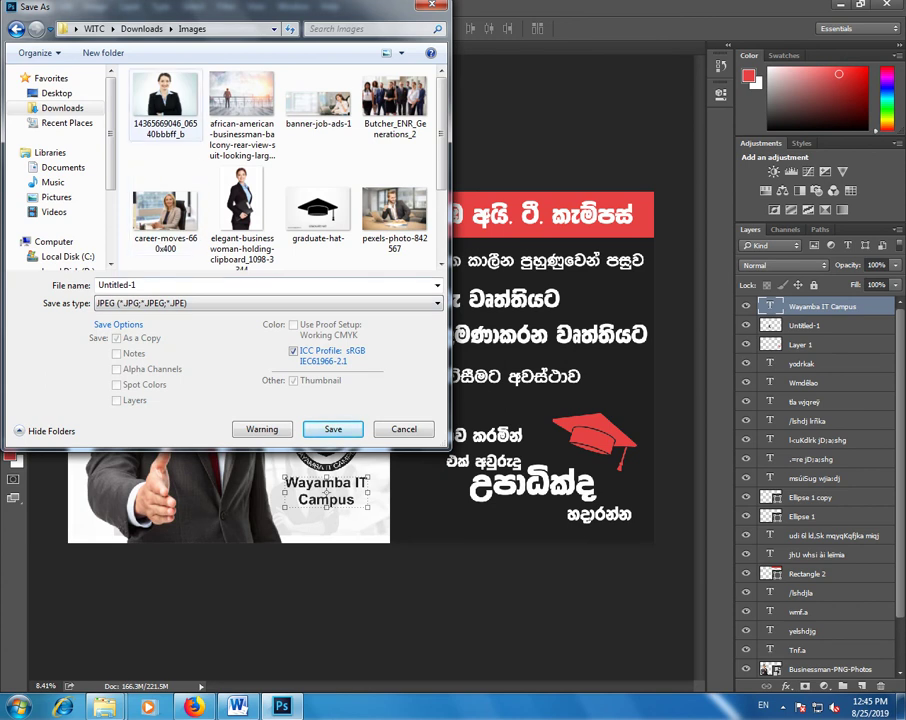
Step: Create folder 'new' and save the banner there as 'face book ad' at quality 12
{"action": "left_click", "coordinate": [103, 52]}
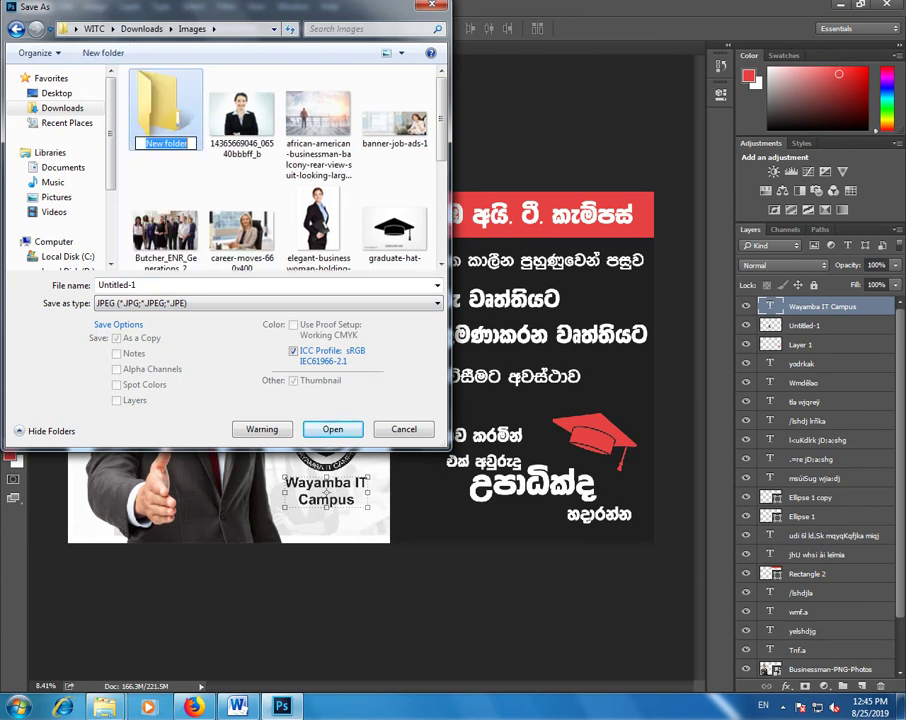
{"action": "type", "text": "new"}
{"action": "key", "text": "Return"}
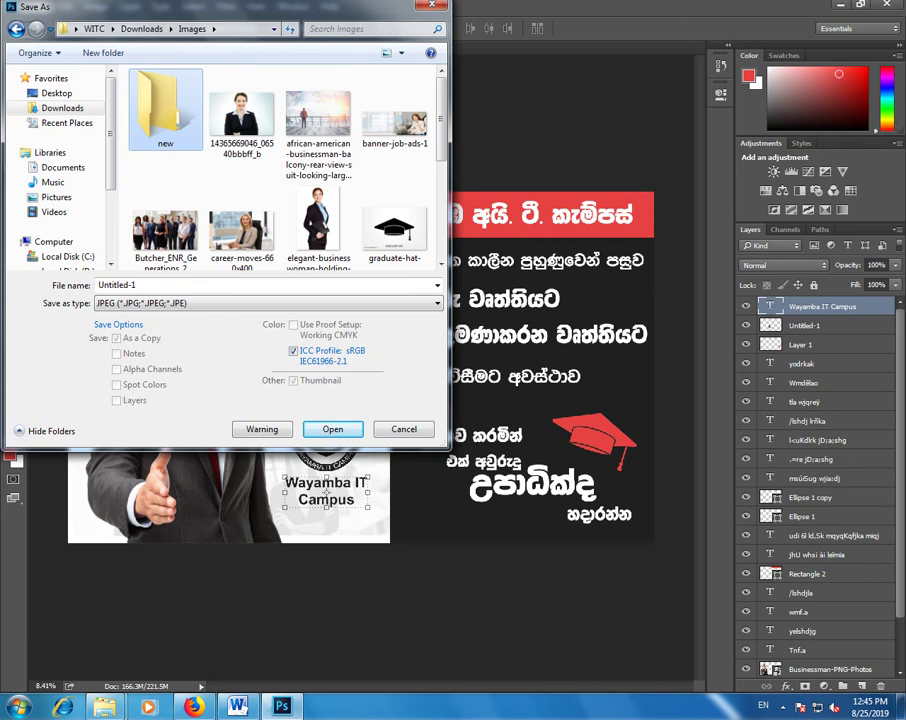
{"action": "key", "text": "Return"}
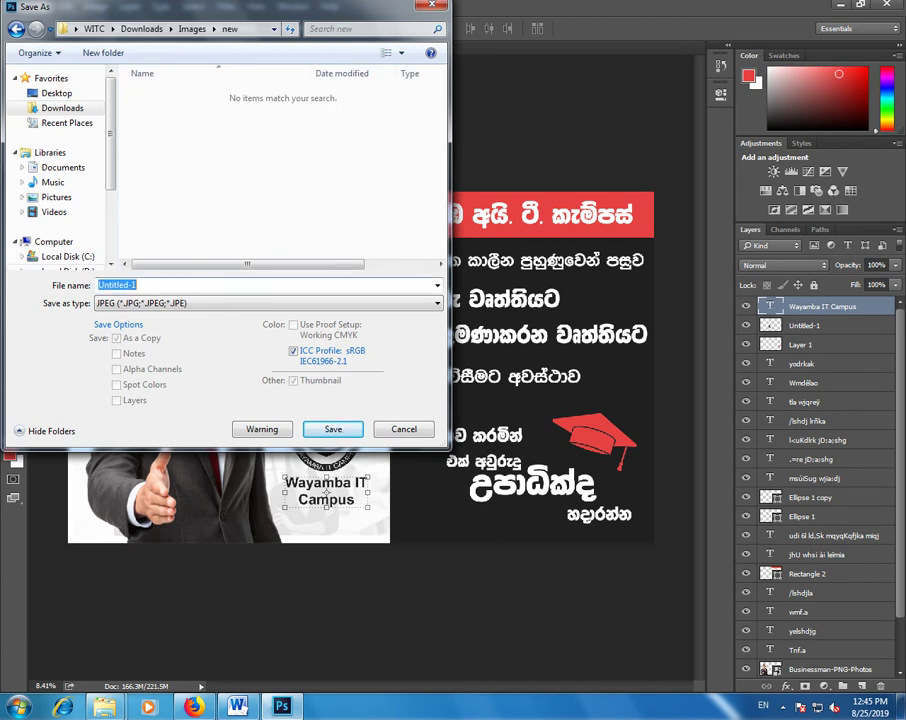
{"action": "type", "text": "face book ad"}
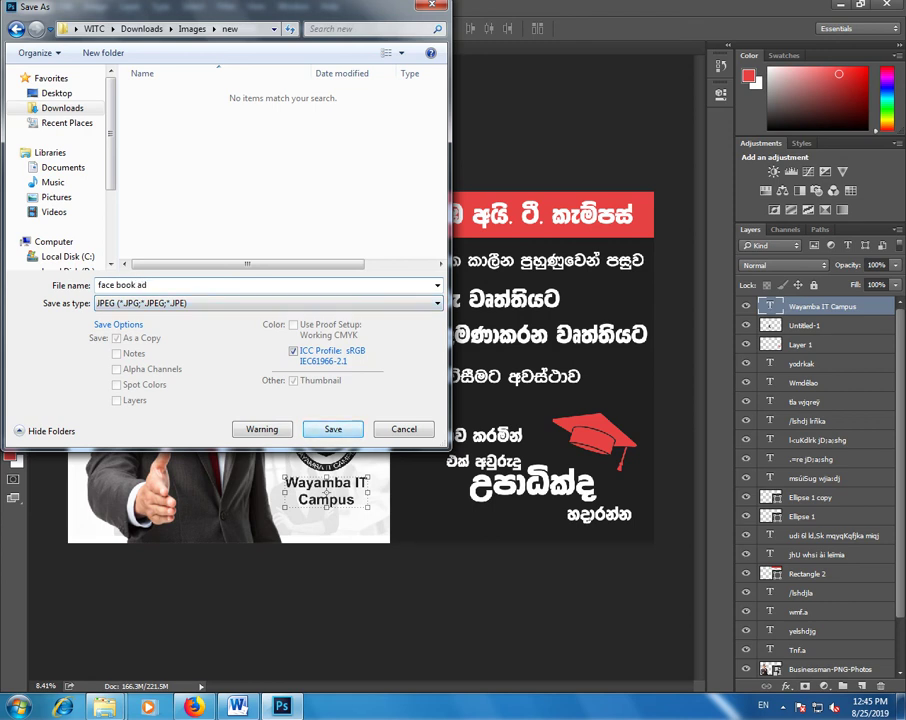
{"action": "key", "text": "Return"}
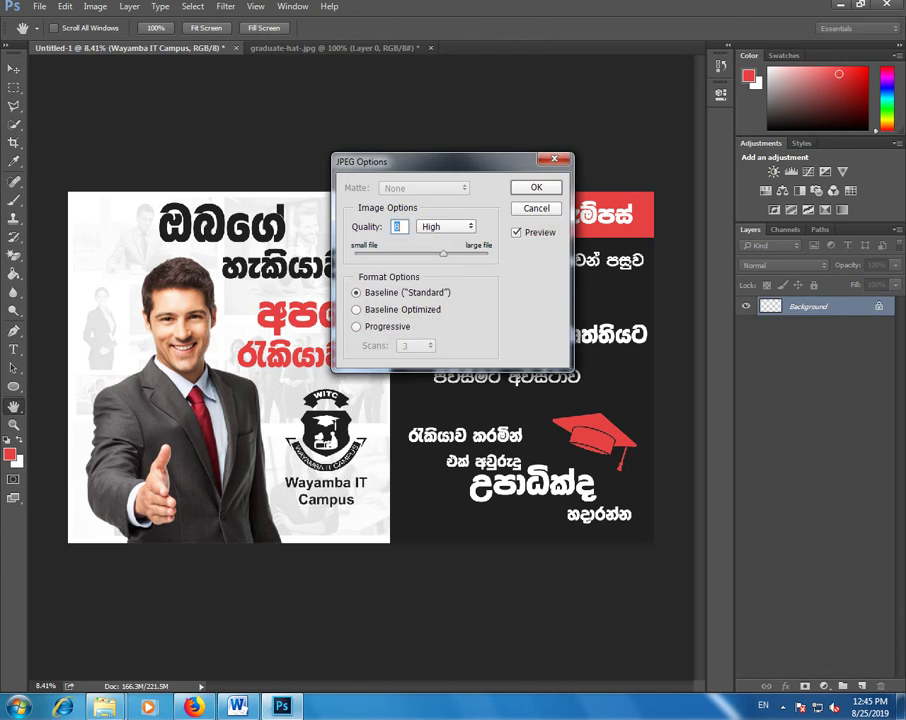
{"action": "type", "text": "12"}
{"action": "key", "text": "Return"}
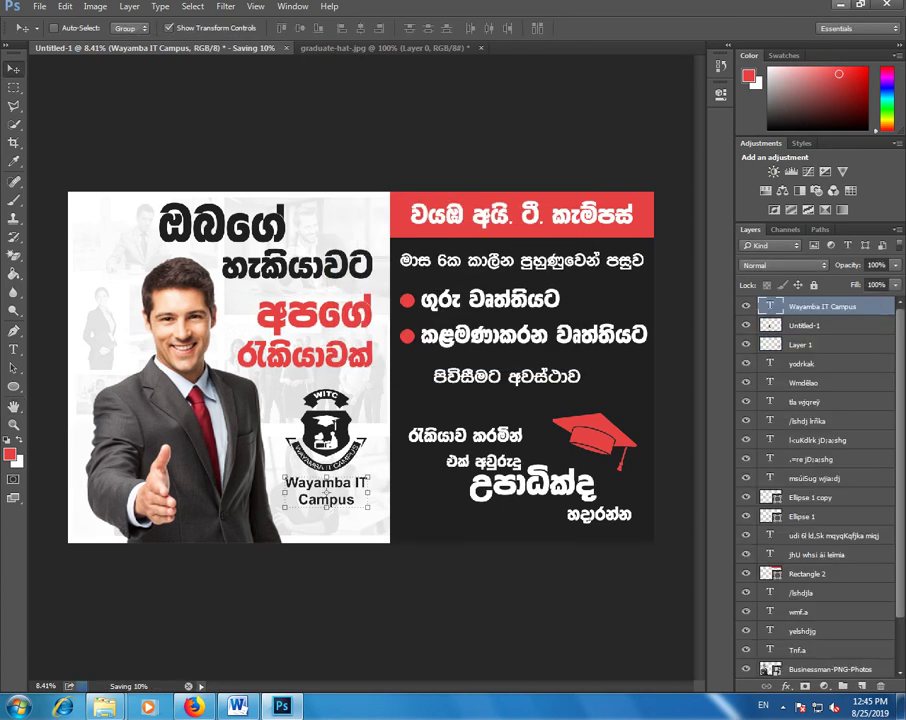
Step: Minimize Photoshop and browse to Downloads > Images > new in Explorer
{"action": "key", "text": "super+Down"}
{"action": "left_click", "coordinate": [232, 245]}
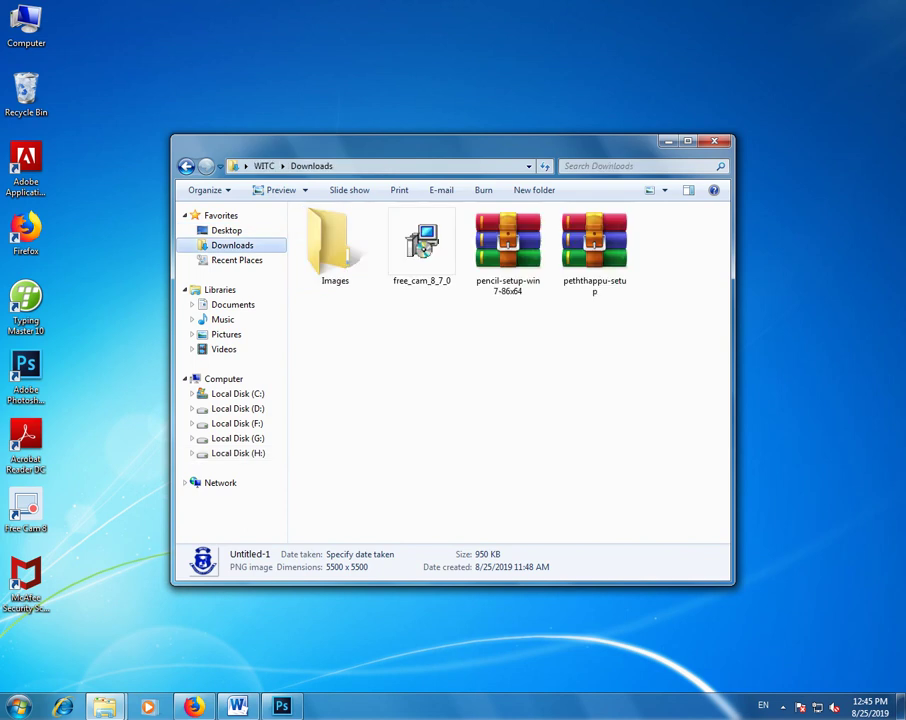
{"action": "double_click", "coordinate": [334, 245]}
{"action": "double_click", "coordinate": [335, 245]}
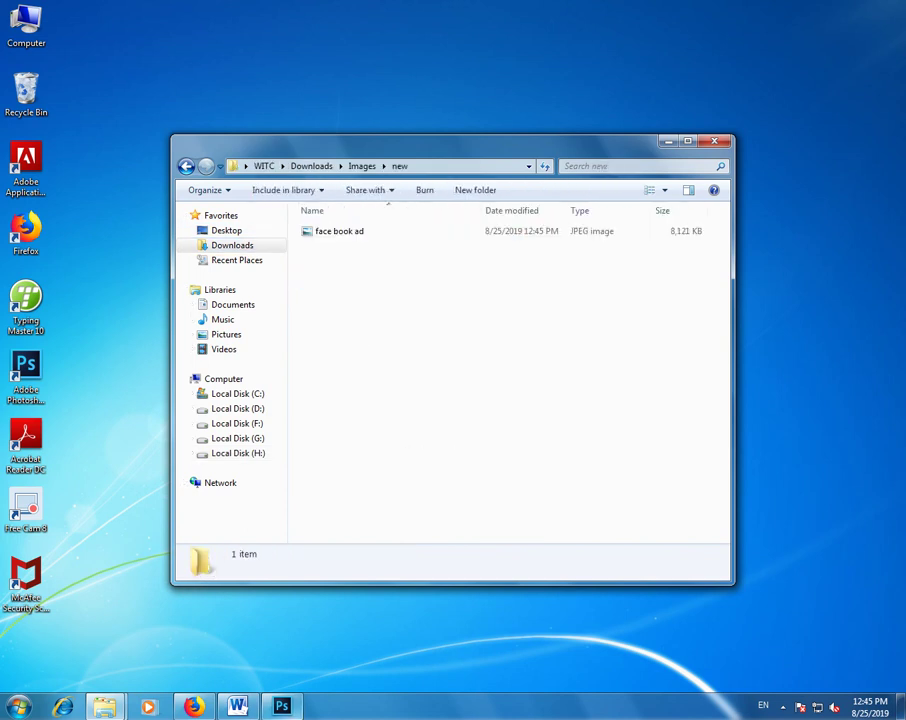
Step: Open 'face book ad' in Windows Photo Viewer and maximize it to full screen
{"action": "key", "text": "Return"}
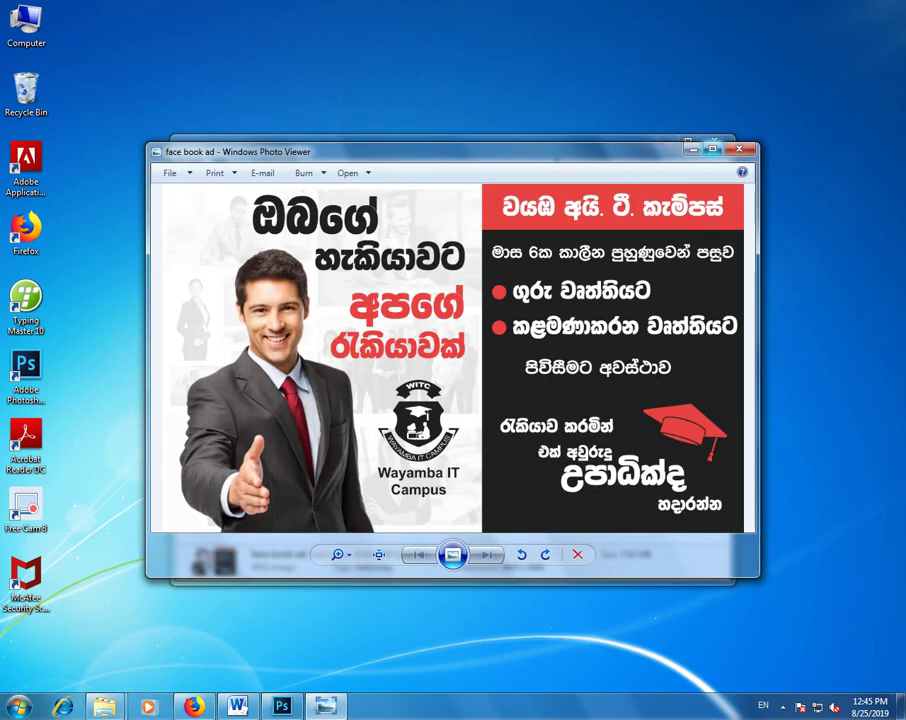
{"action": "key", "text": "super+Up"}
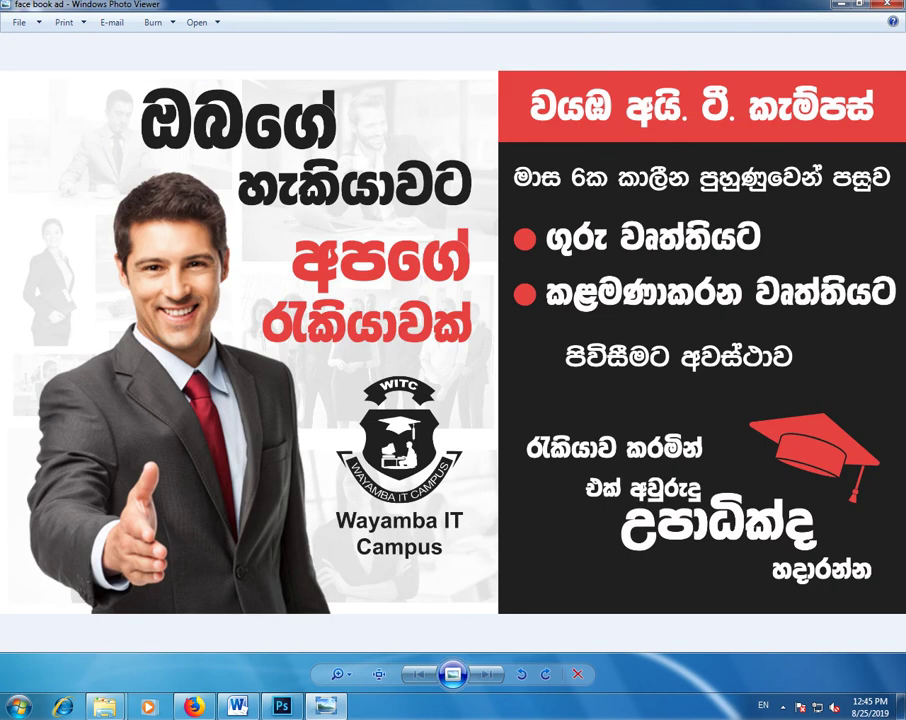